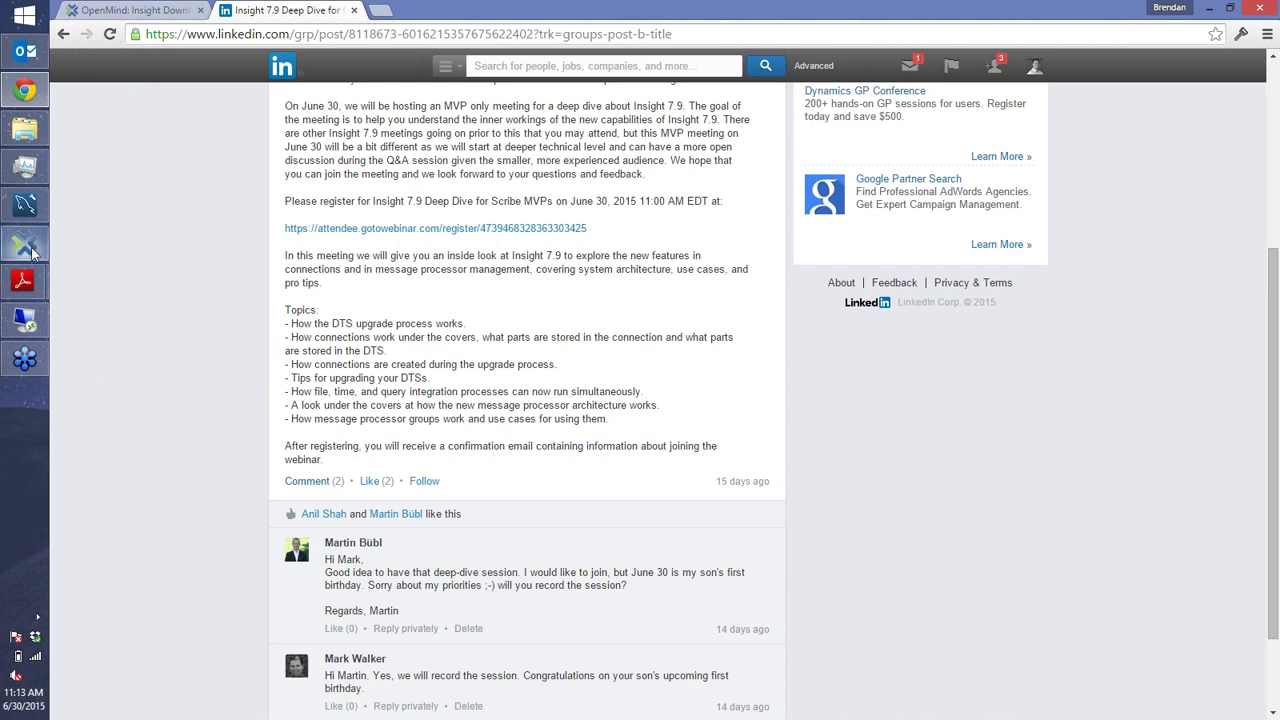
# - Launch Scribe Workbench and open its Connection Manager
pyautogui.moveTo(33, 243)
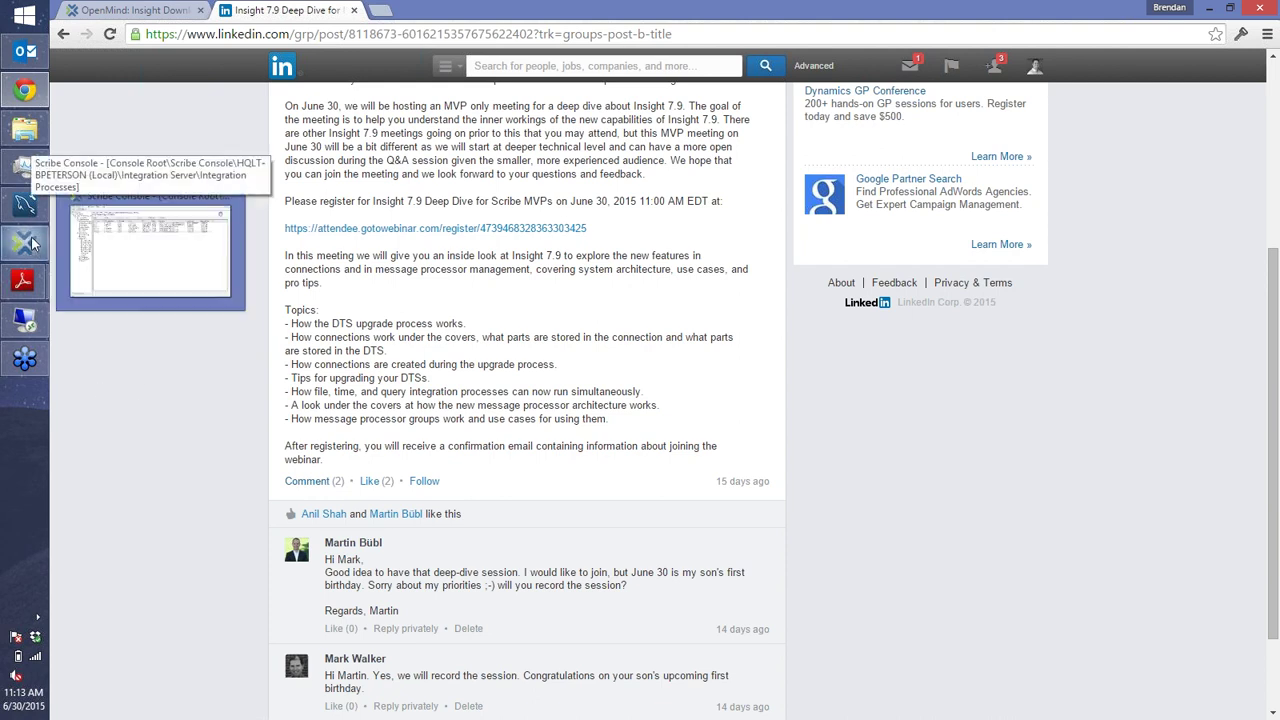
pyautogui.press('super')
pyautogui.write('woi')
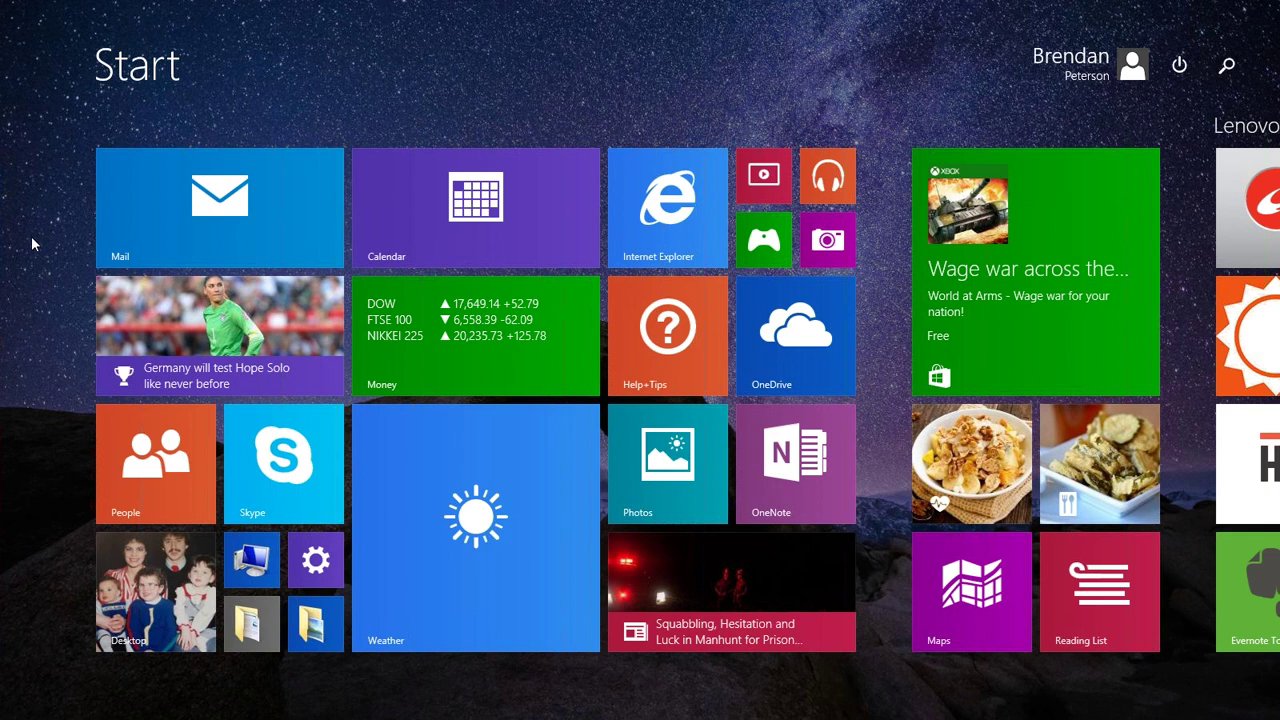
pyautogui.press('BackSpace')
pyautogui.write('rkbench')
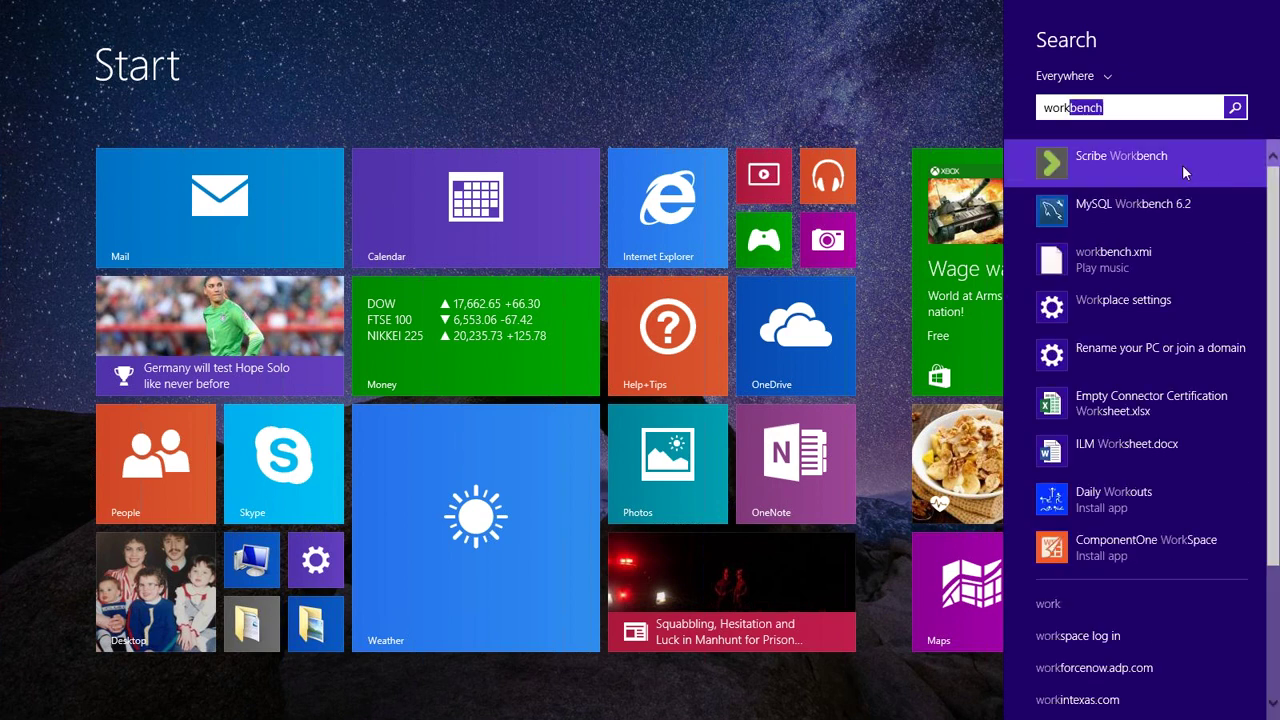
pyautogui.click(1182, 164)
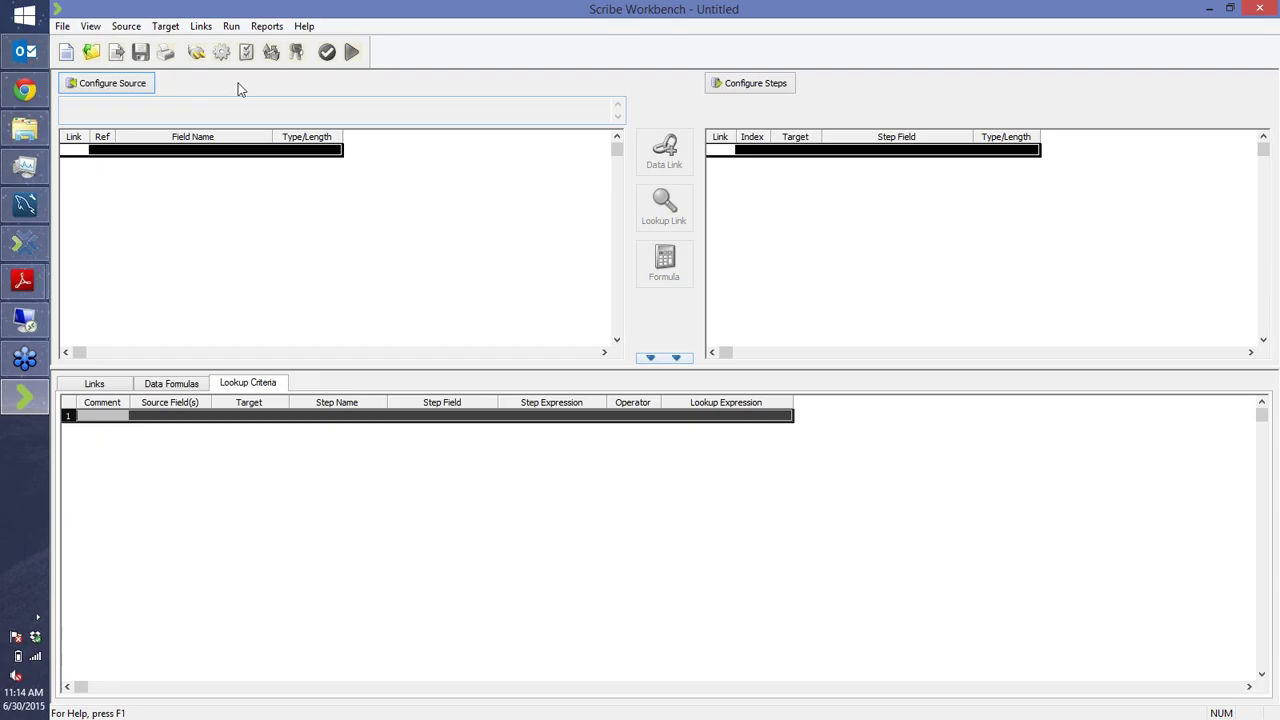
pyautogui.click(197, 55)
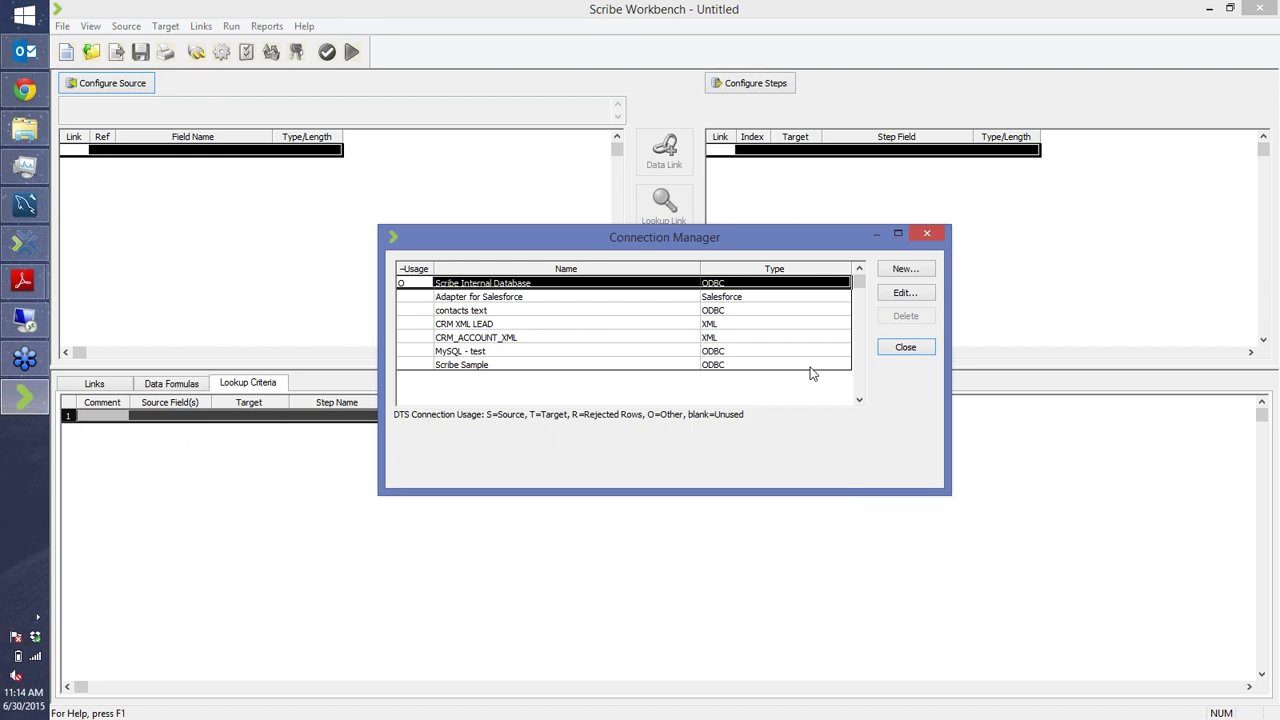
# - Switch to ReleaseNotesScribeInsight790.pdf in Adobe Reader and review the installation requirements and the checklist for before upgrading to Insight 7.9.0
pyautogui.click(24, 281)
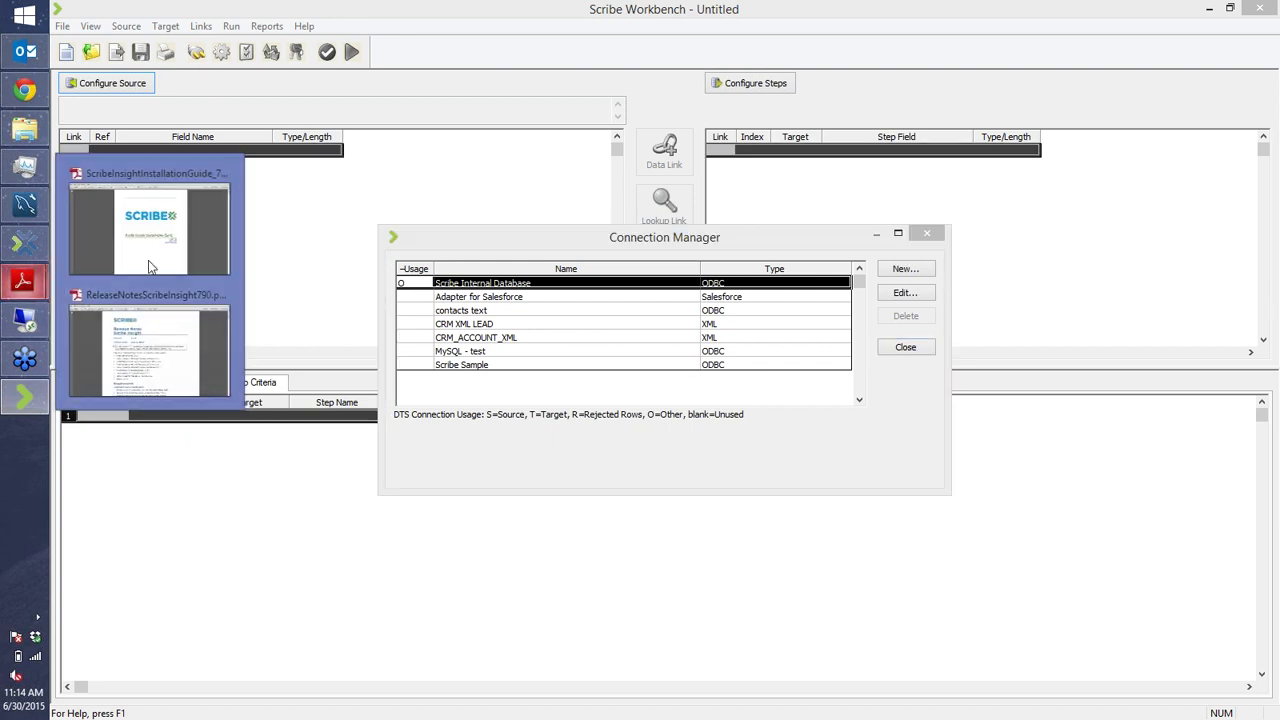
pyautogui.click(173, 338)
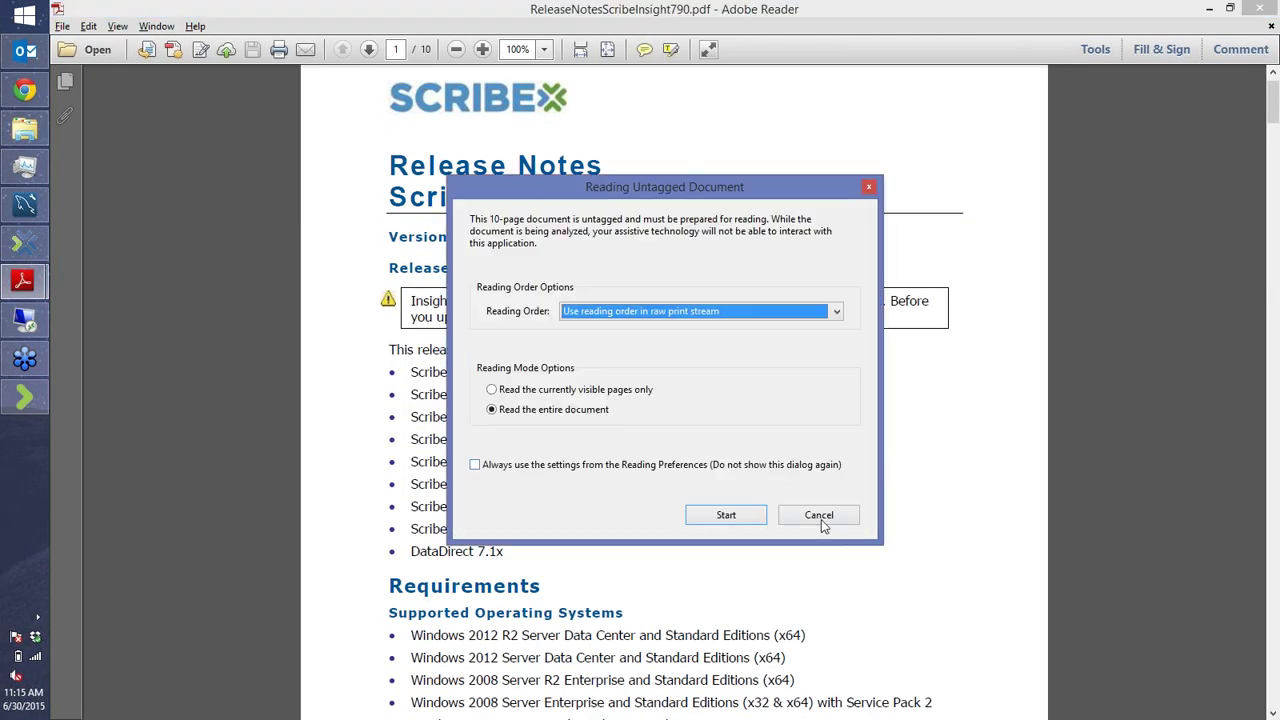
pyautogui.click(821, 519)
pyautogui.scroll(-15, 838, 537)
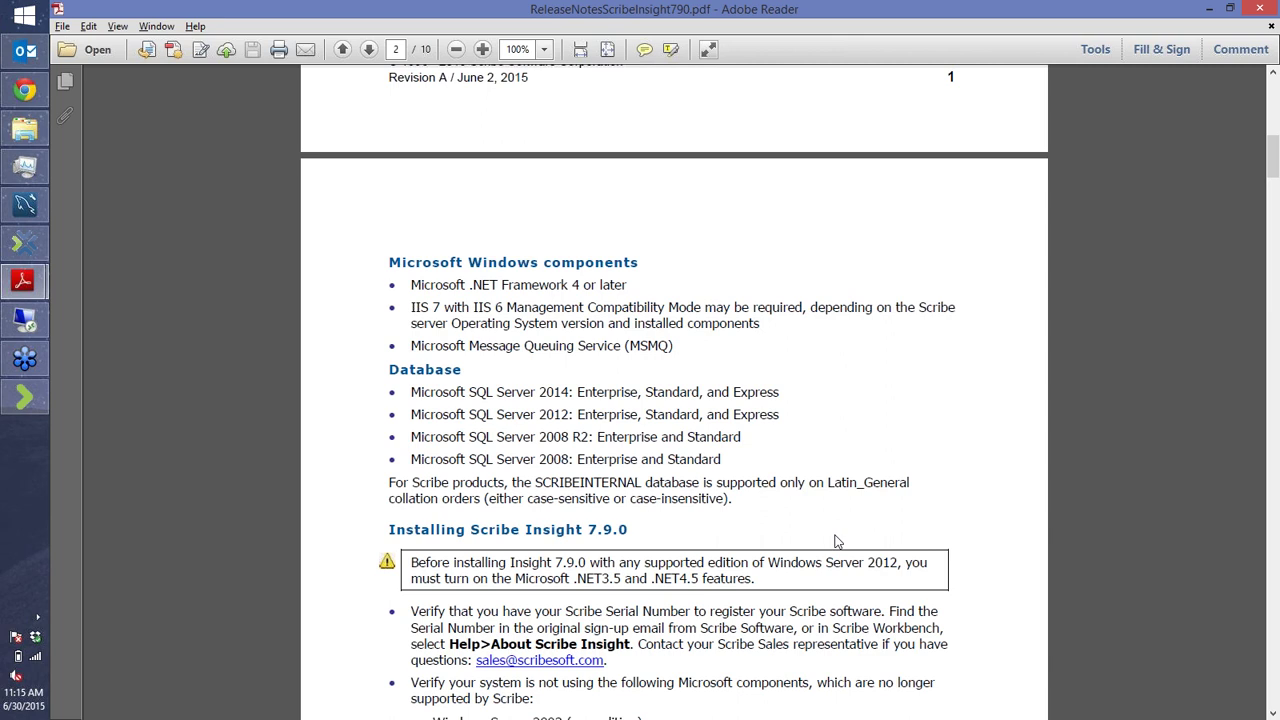
pyautogui.scroll(-3, 834, 534)
pyautogui.scroll(-20, 657, 425)
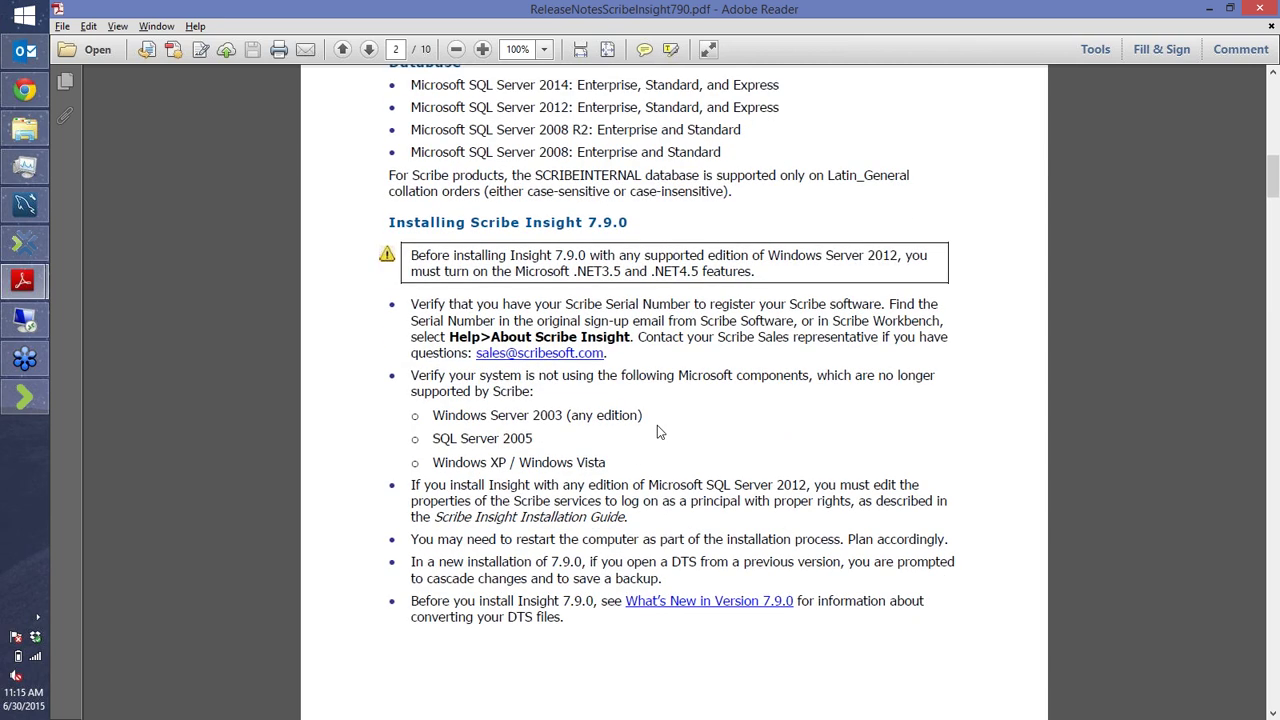
pyautogui.scroll(-3, 665, 486)
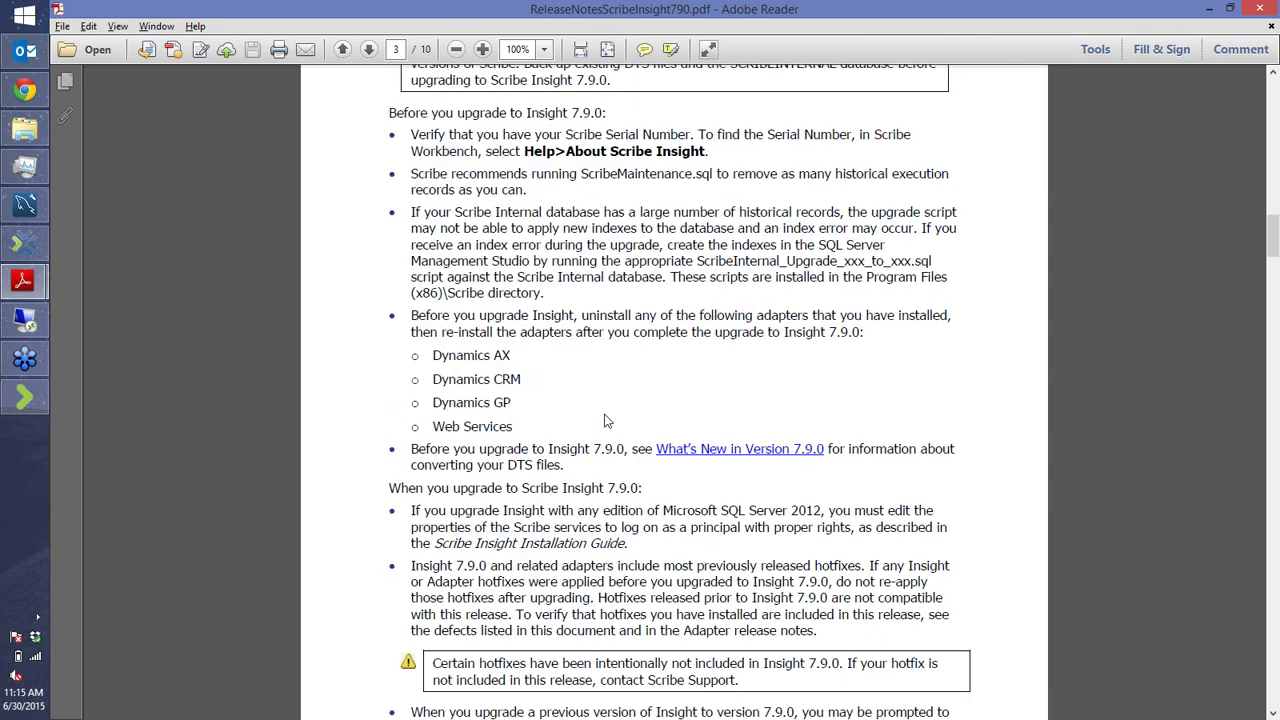
pyautogui.moveTo(790, 260); pyautogui.dragTo(601, 212)
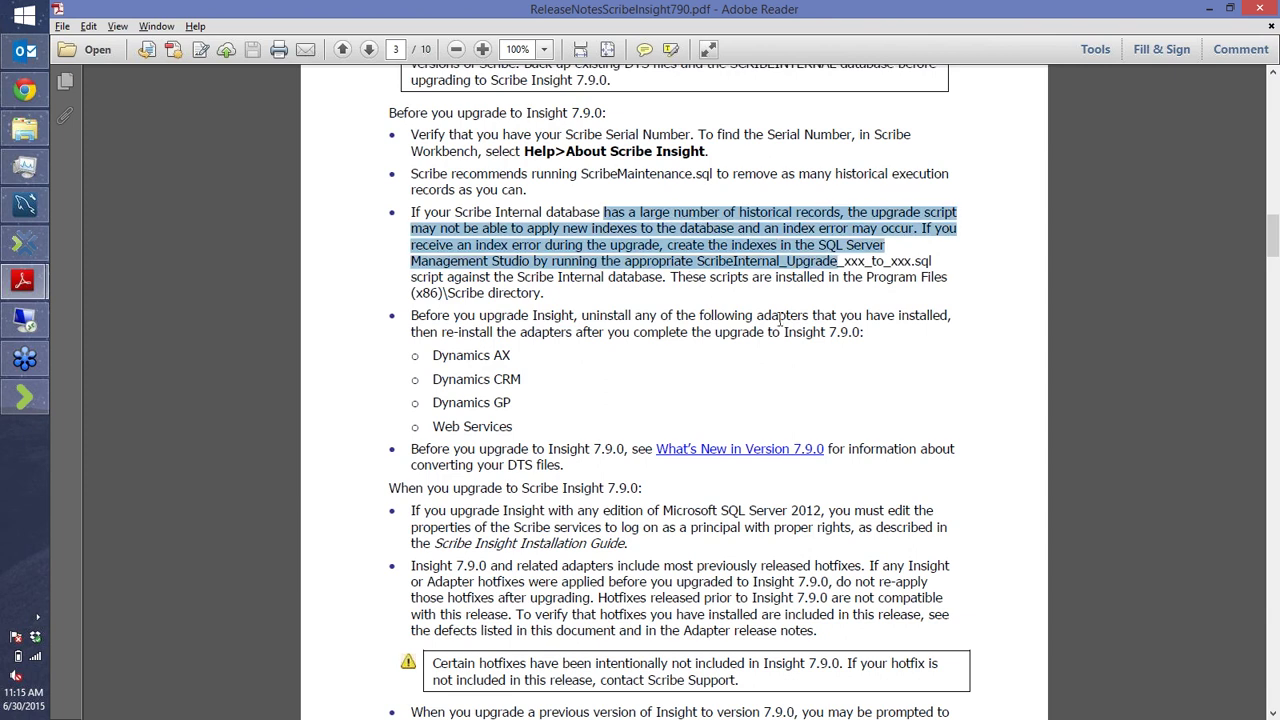
pyautogui.click(503, 316)
pyautogui.keyDown('shift'); pyautogui.click(650, 445); pyautogui.keyUp('shift')
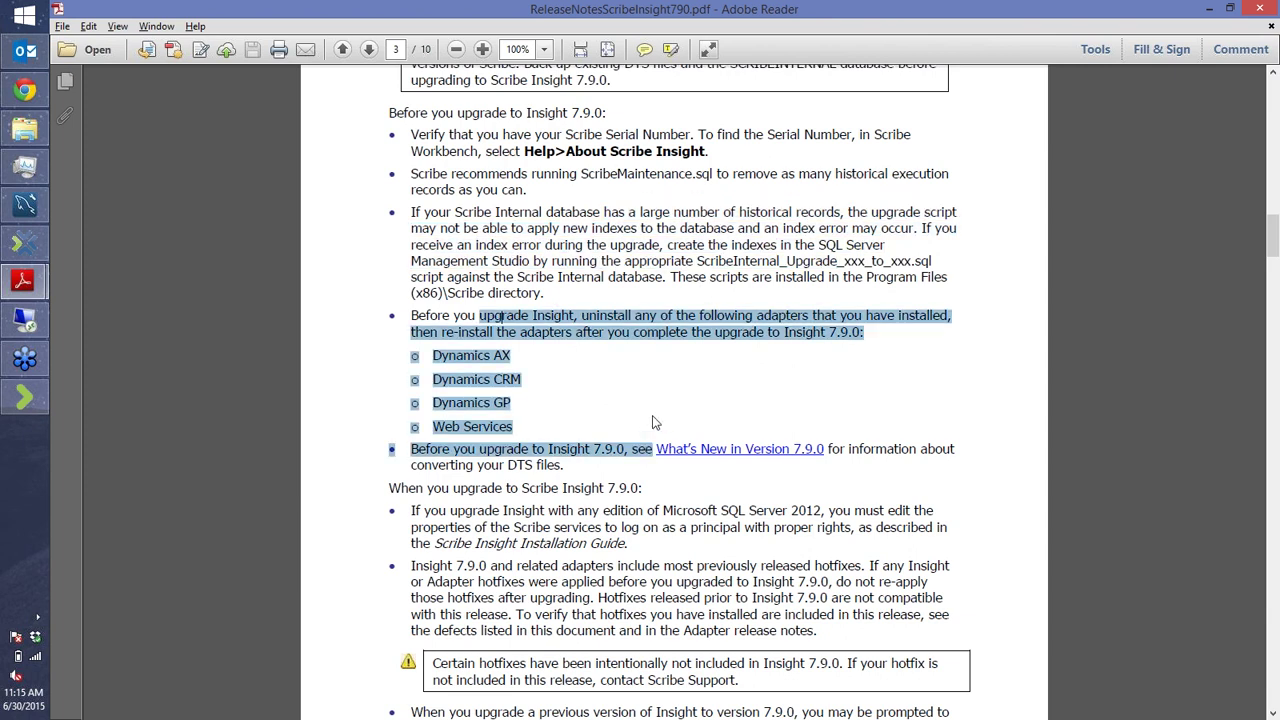
pyautogui.click(658, 403)
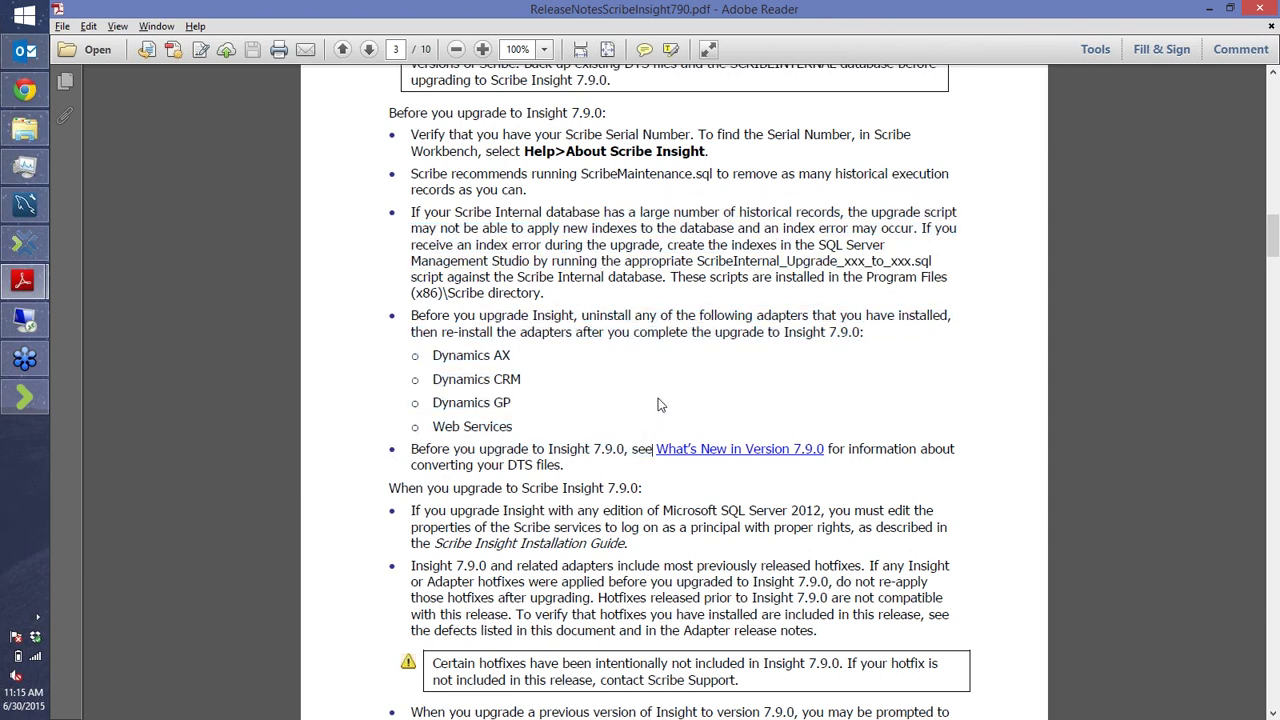
# - Read the Before You Convert recommendations on connection naming conventions and comparing existing connections in the What's New in Version 7.9.0 section
pyautogui.scroll(-5, 660, 420)
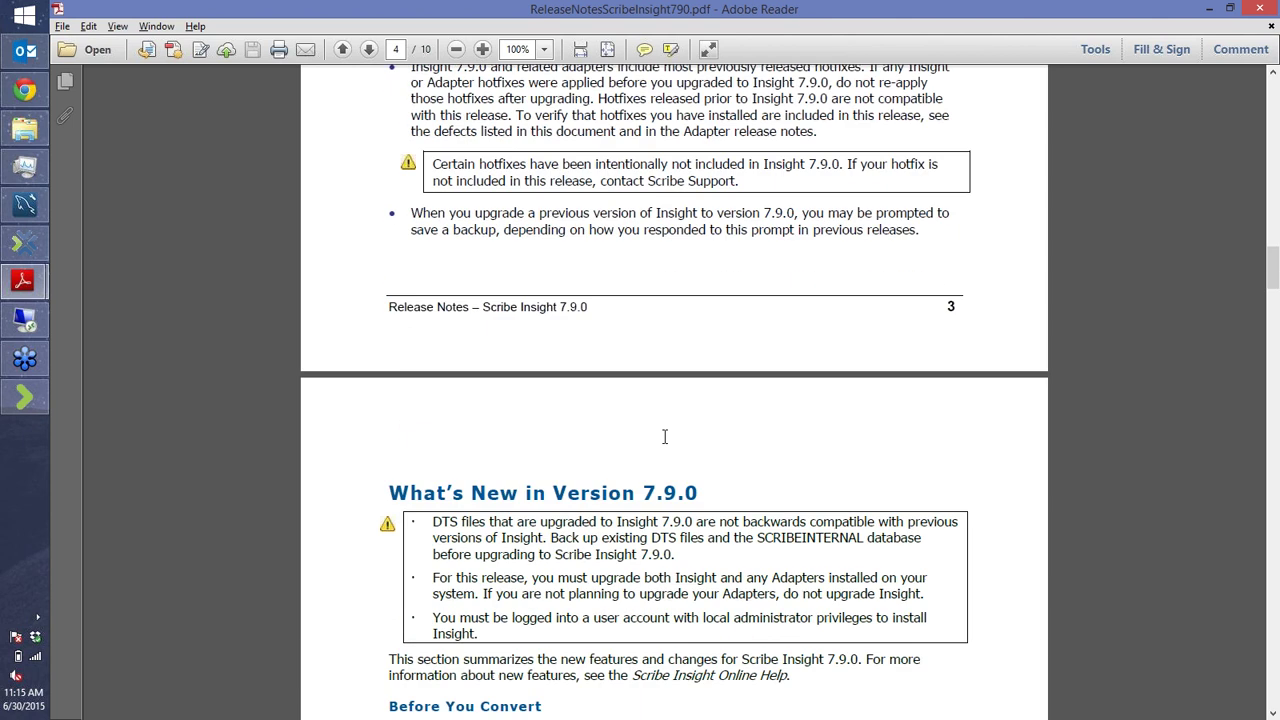
pyautogui.scroll(-3, 664, 436)
pyautogui.moveTo(432, 400); pyautogui.dragTo(645, 414)
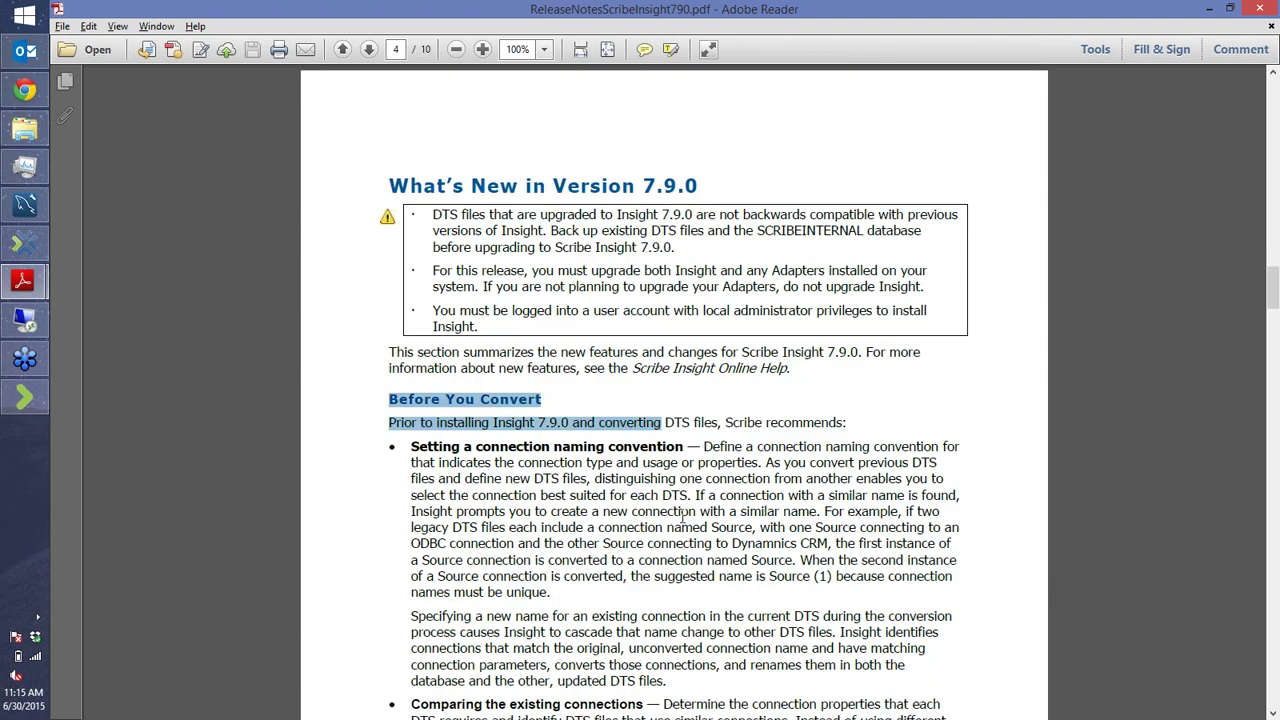
pyautogui.scroll(-1, 683, 515)
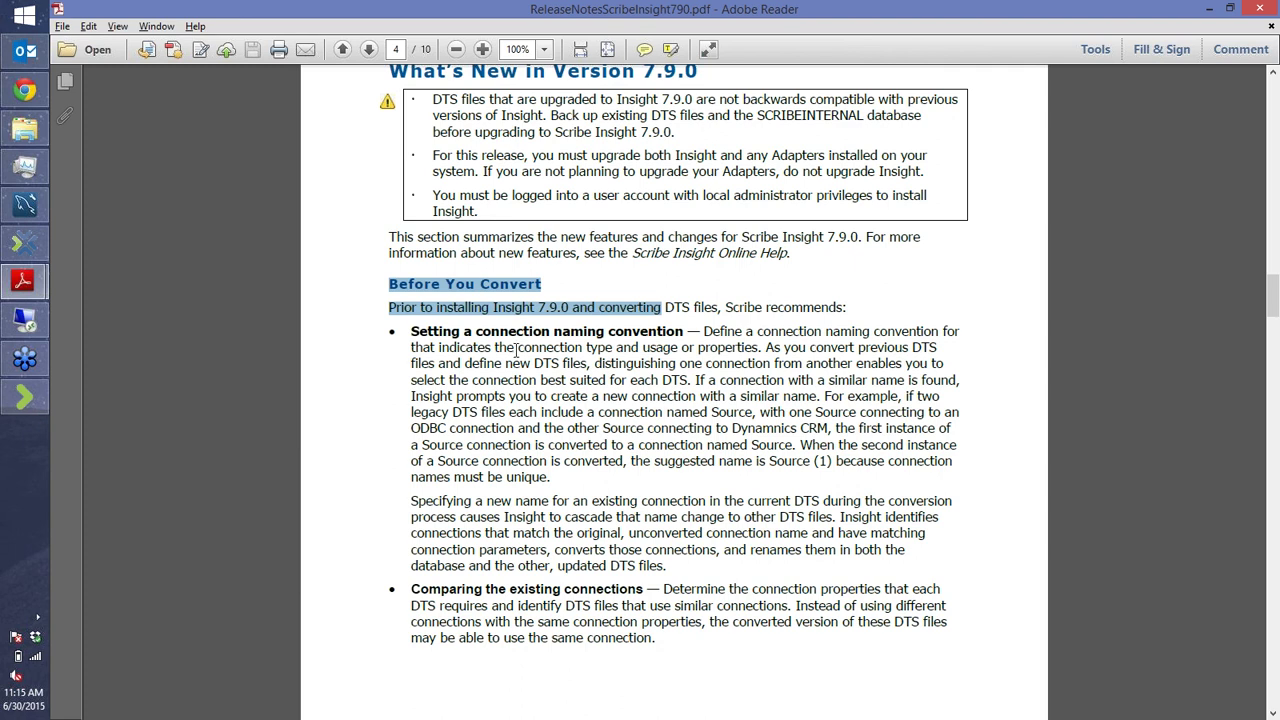
pyautogui.click(436, 337)
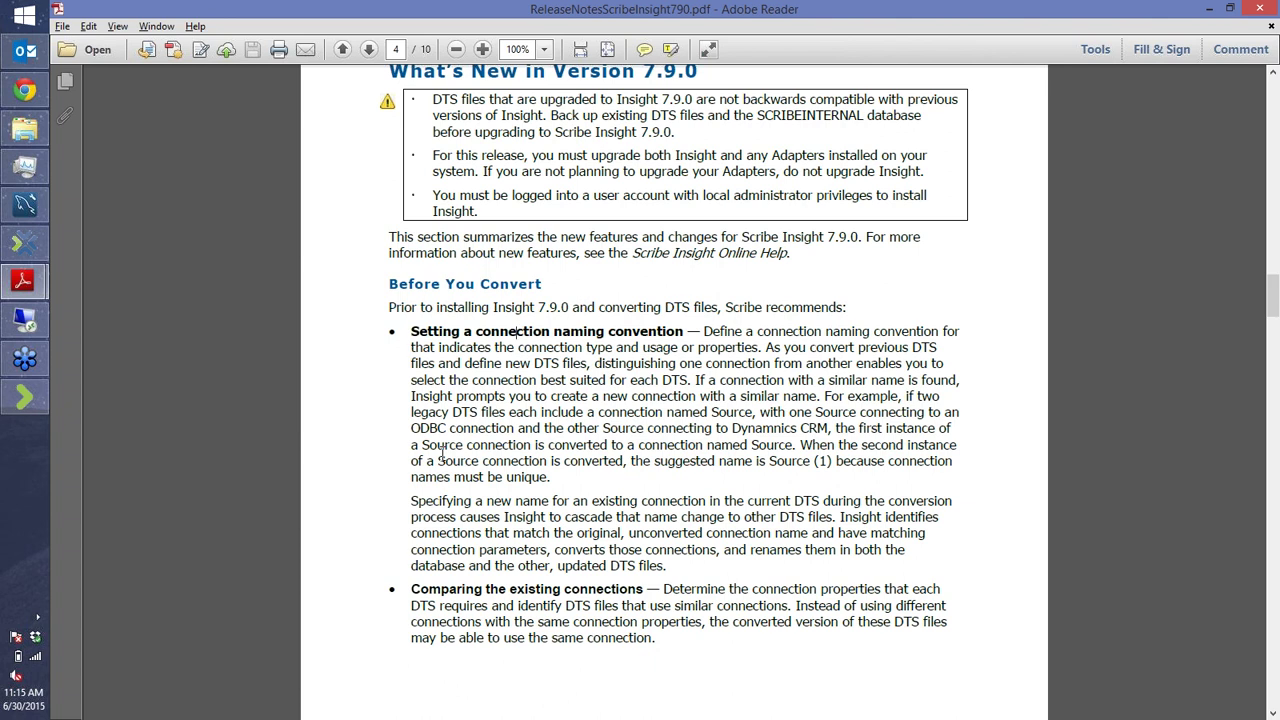
pyautogui.moveTo(714, 462); pyautogui.dragTo(886, 461)
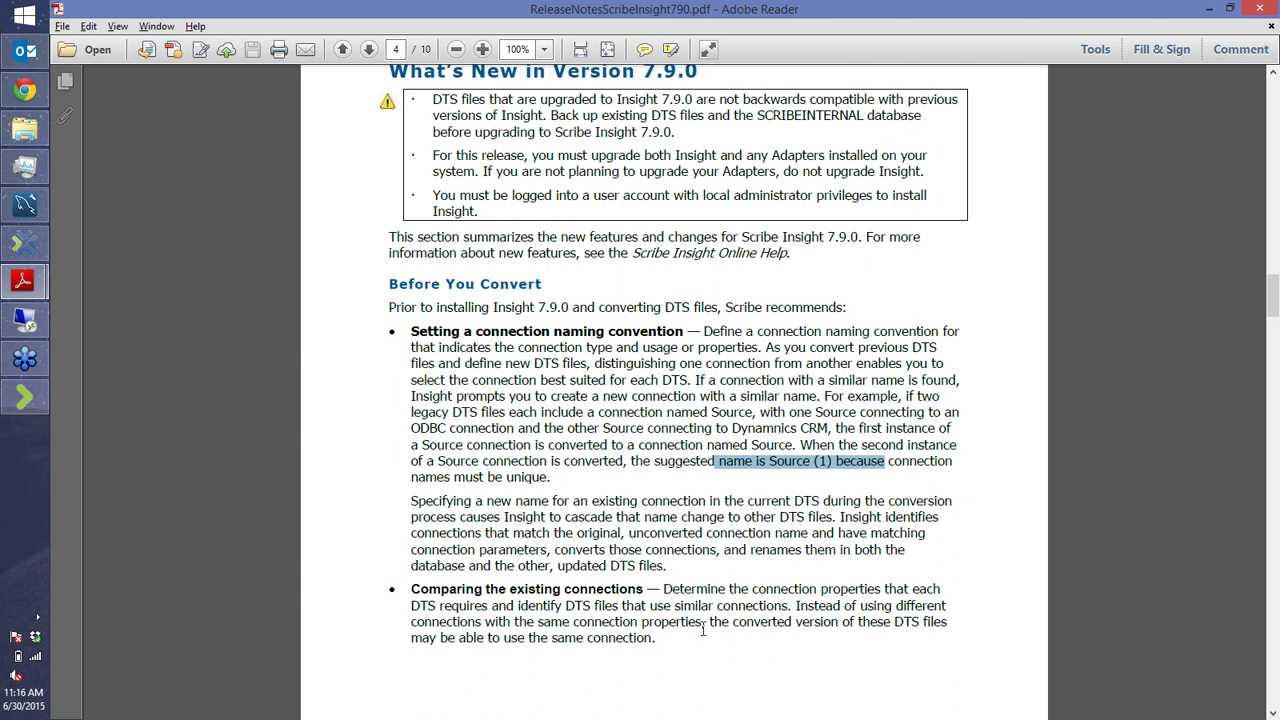
pyautogui.moveTo(692, 646); pyautogui.dragTo(413, 598)
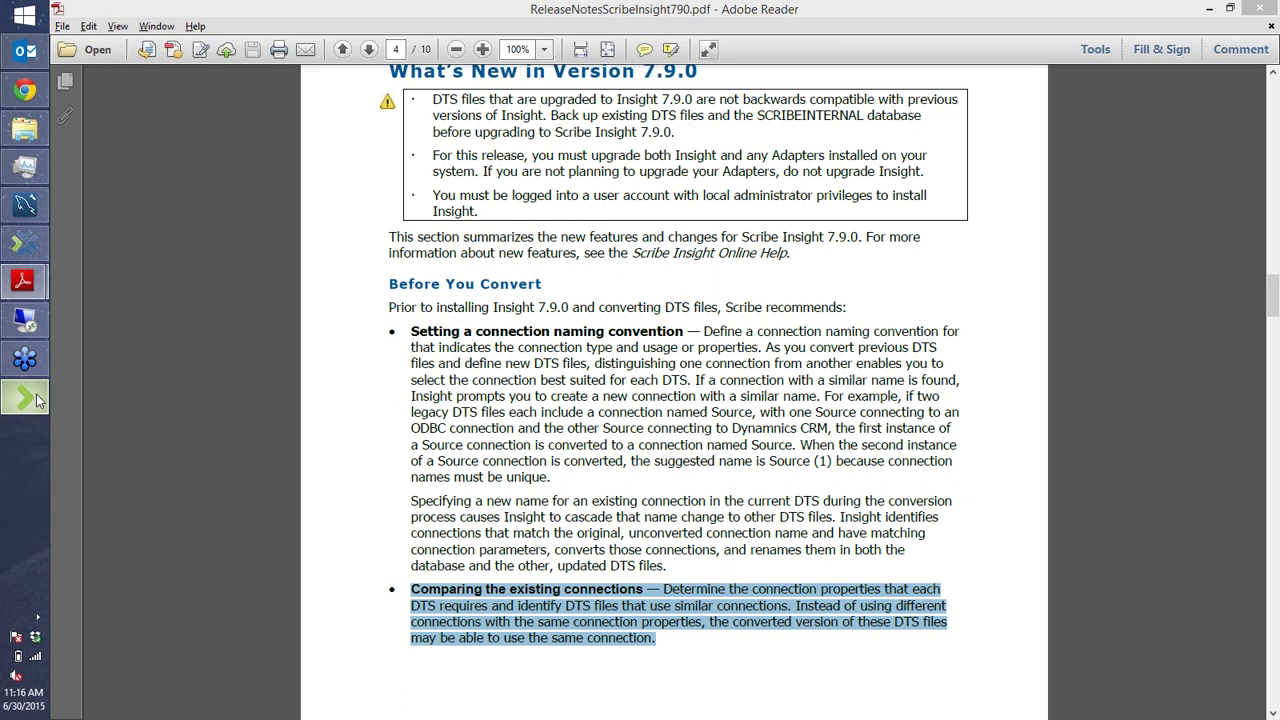
# - Return to Scribe Workbench, inspect the Adapter for Salesforce connection settings, and close the Connection Manager
pyautogui.hotkey('alt', 'Tab')
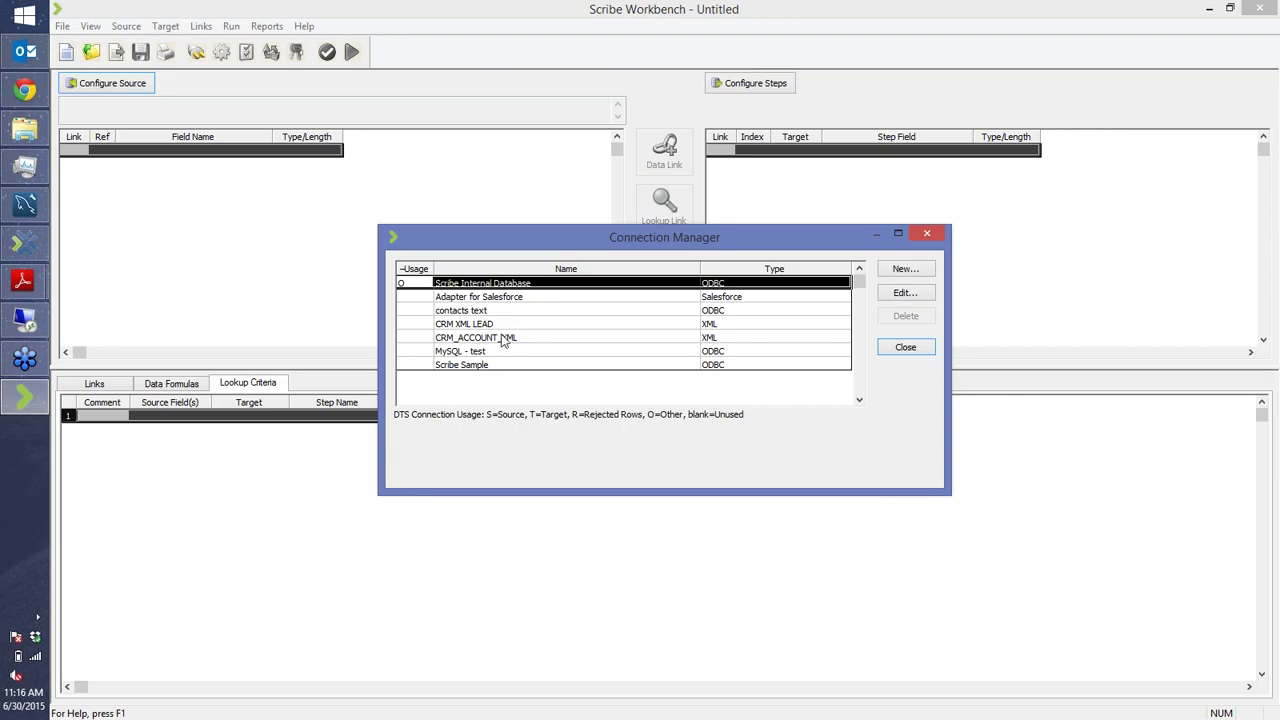
pyautogui.click(478, 299)
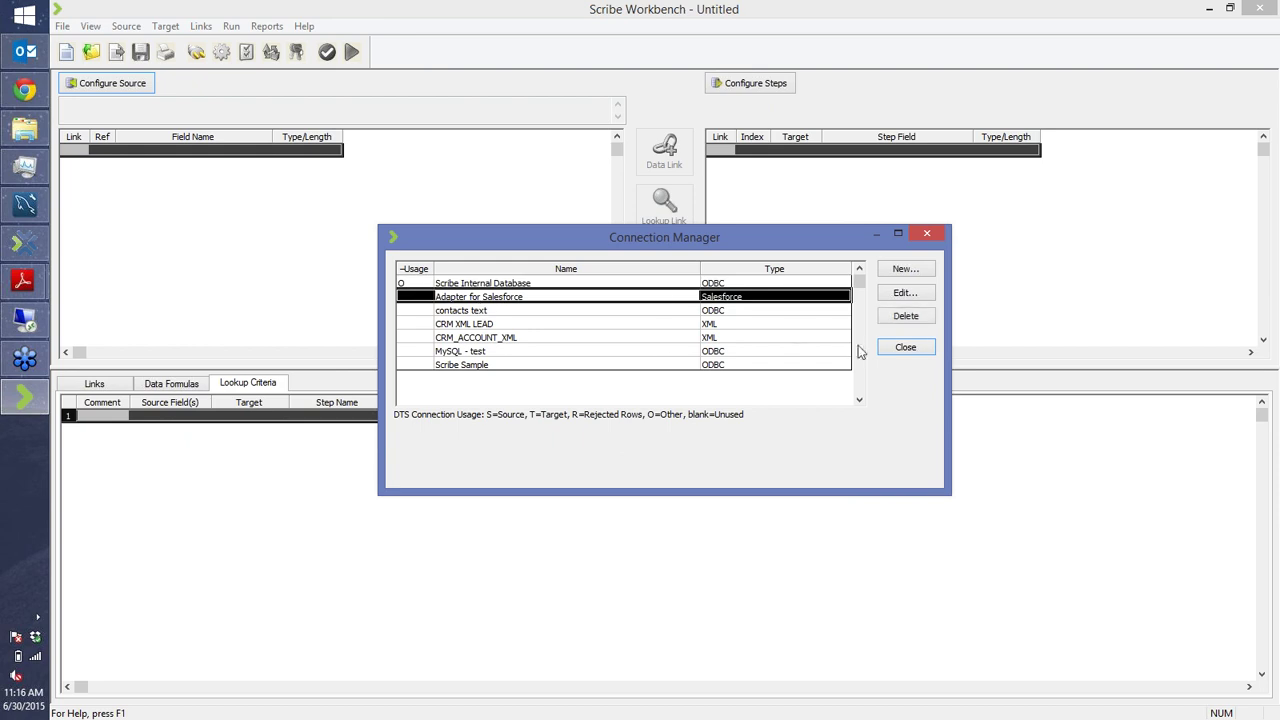
pyautogui.doubleClick(663, 297)
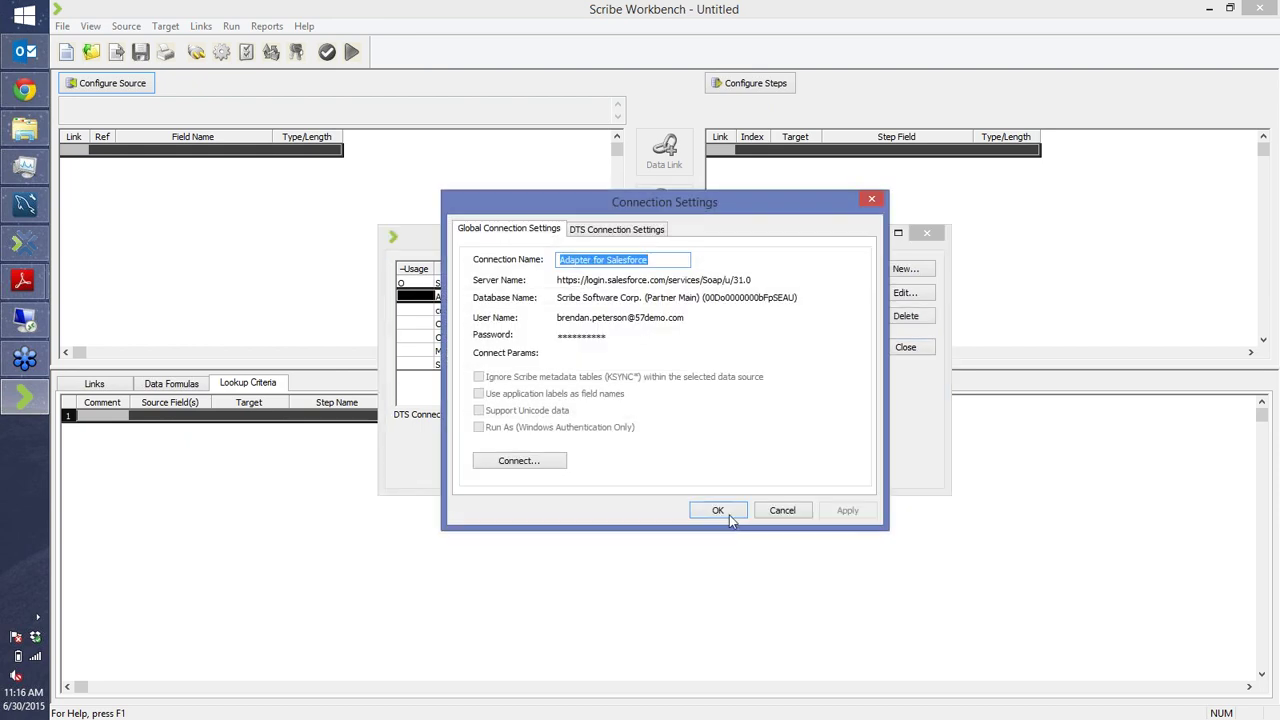
pyautogui.click(730, 518)
pyautogui.click(906, 347)
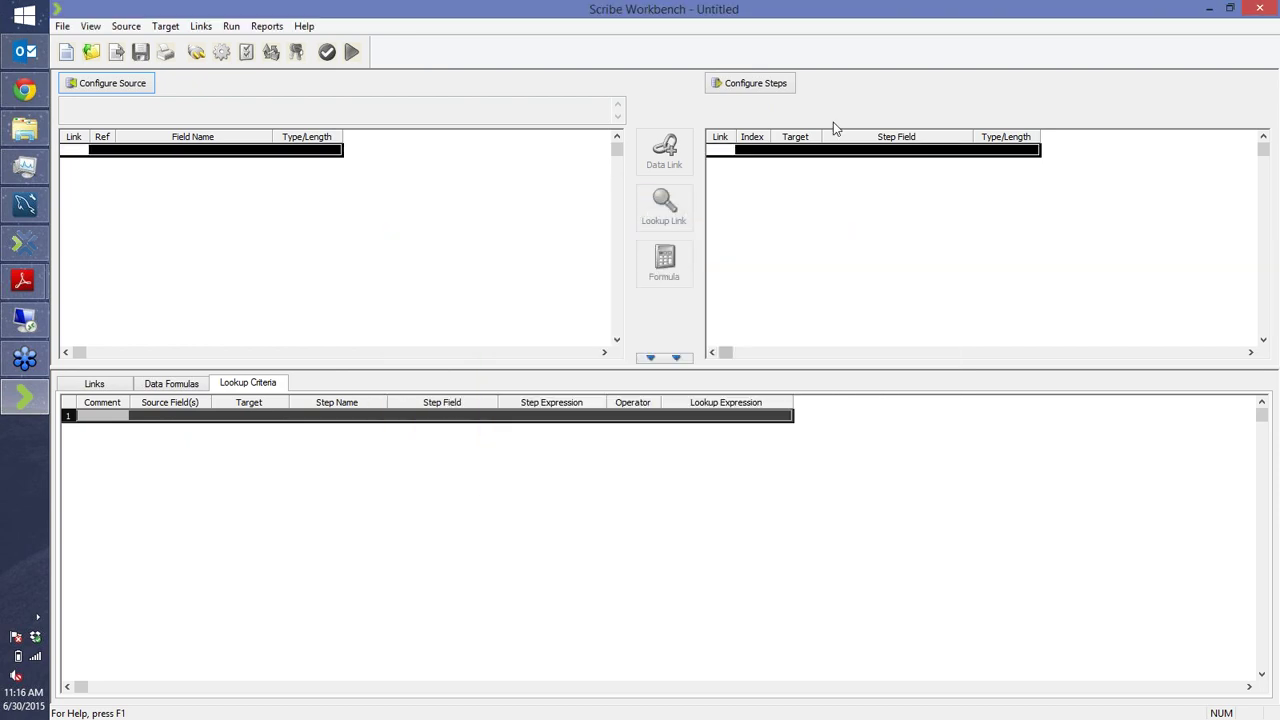
# - Add Adapter for Salesforce as a target connection in the step configuration and close the dialog
pyautogui.click(772, 88)
pyautogui.click(189, 187)
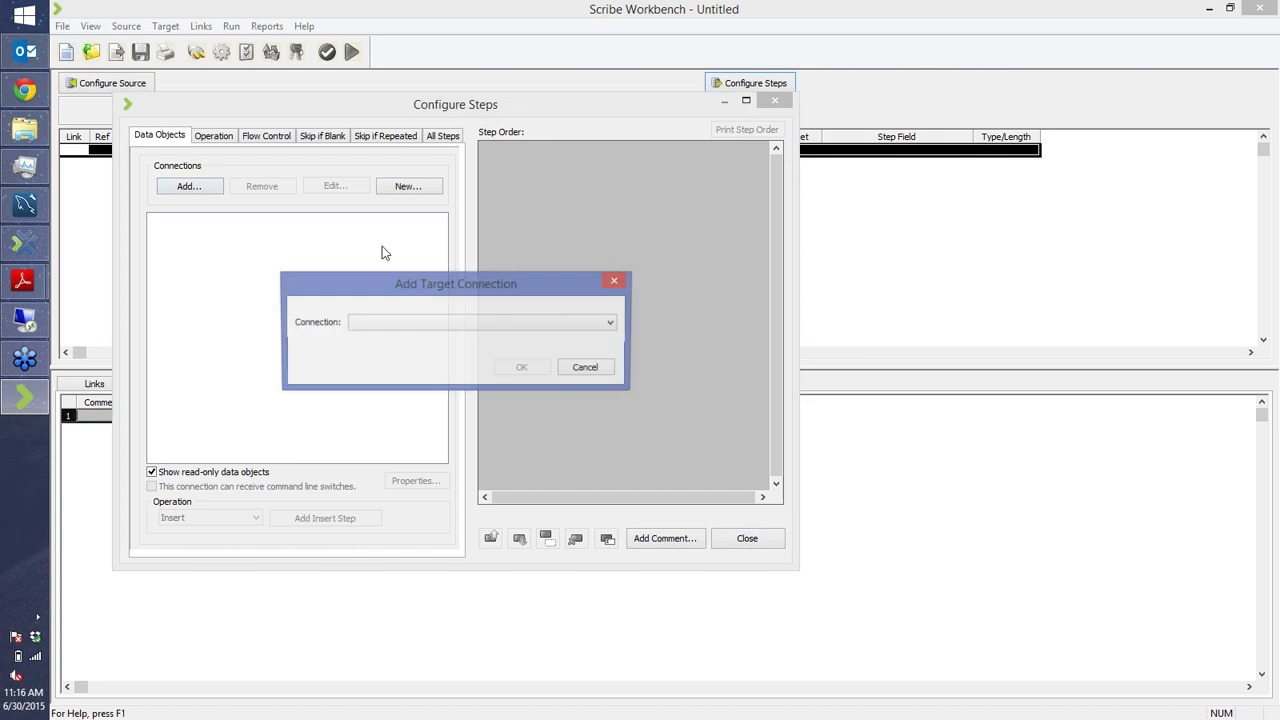
pyautogui.click(518, 324)
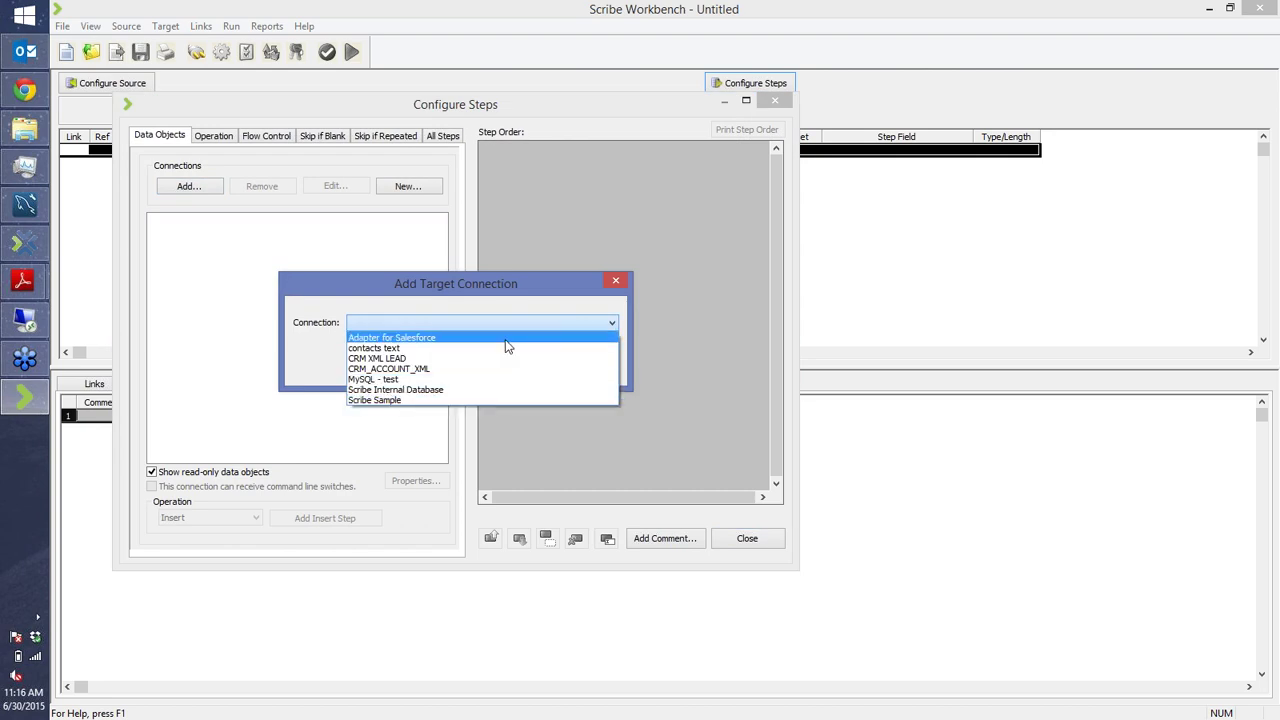
pyautogui.click(506, 341)
pyautogui.click(526, 369)
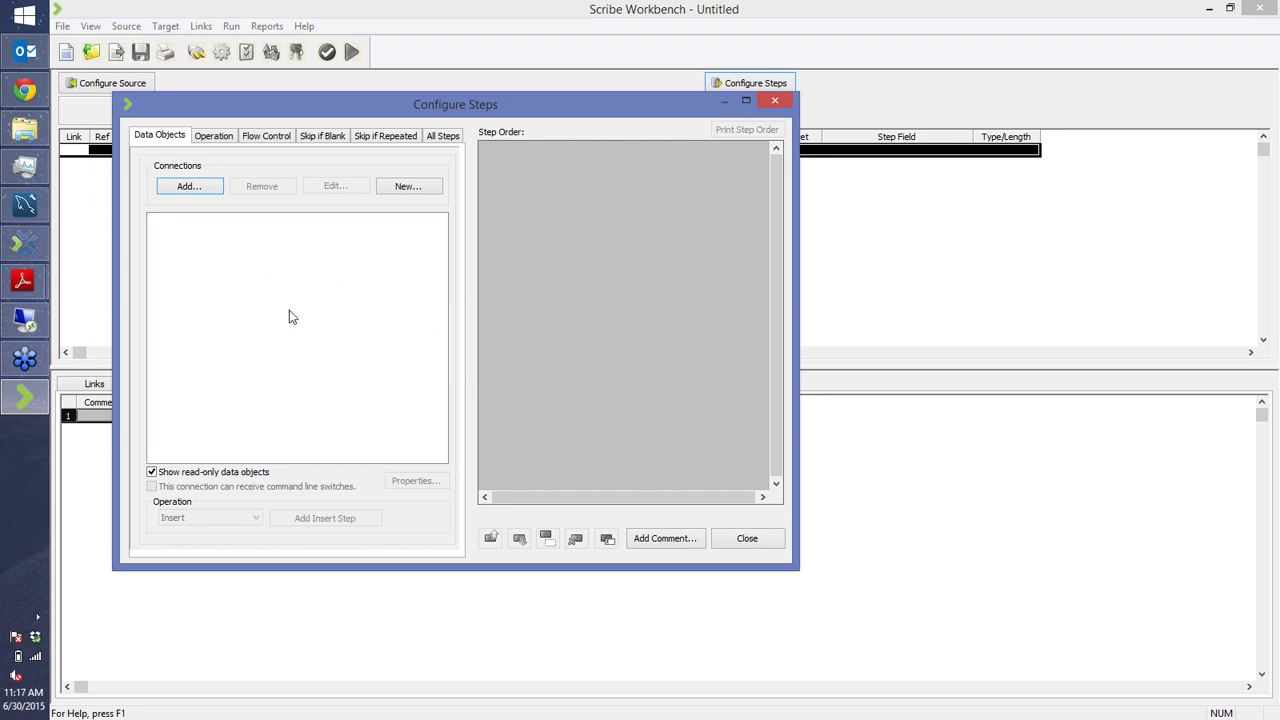
pyautogui.click(774, 100)
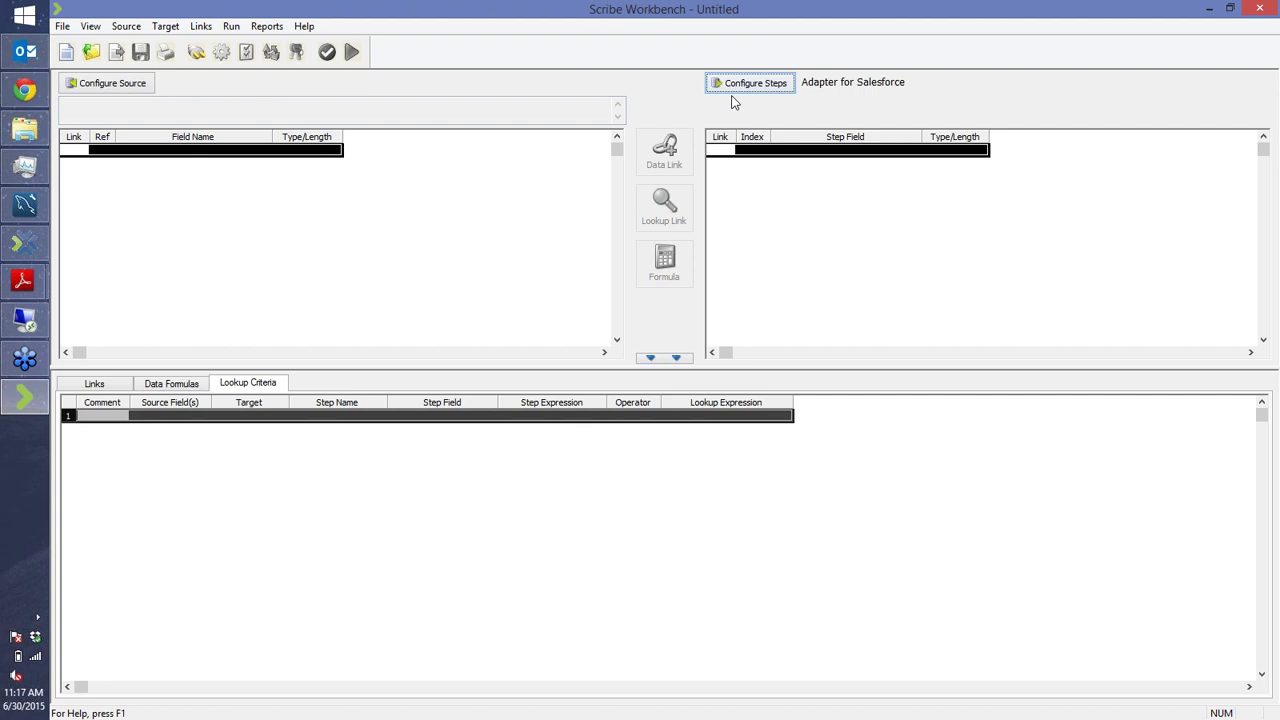
# - Reopen the step configuration and try to add CRM_ACCOUNT_XML as a second target connection
pyautogui.click(737, 89)
pyautogui.click(206, 186)
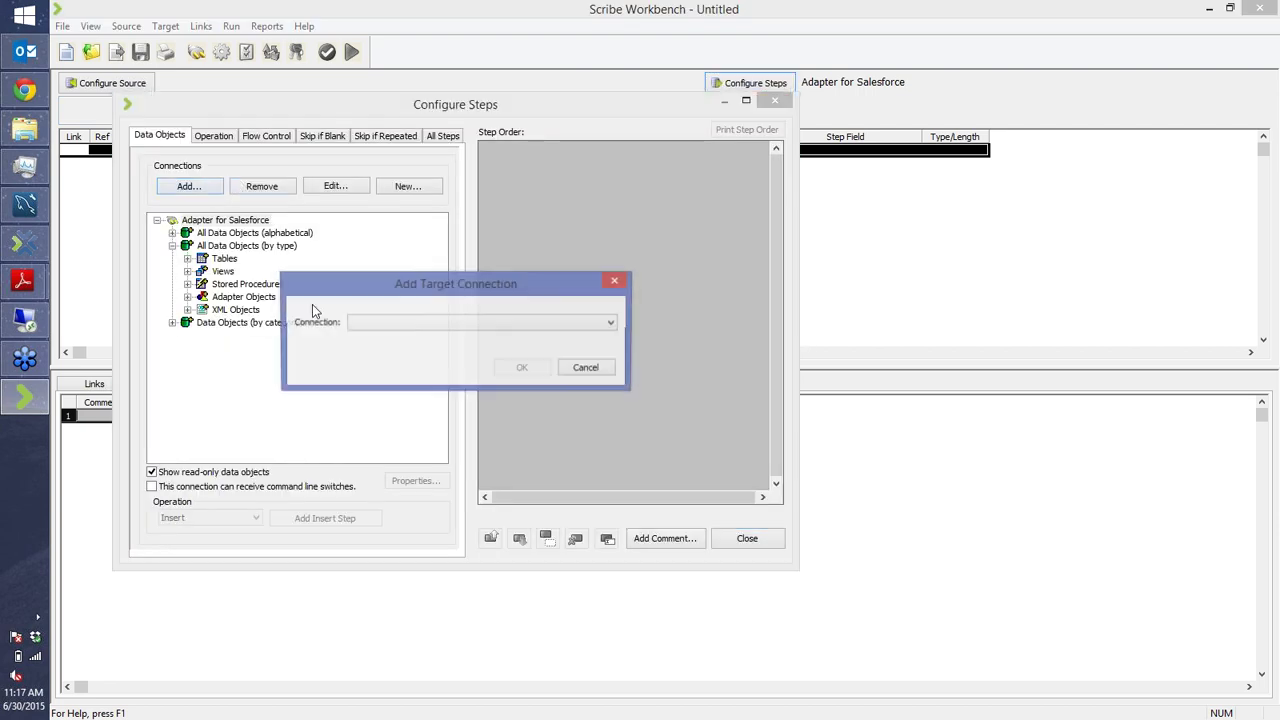
pyautogui.click(396, 324)
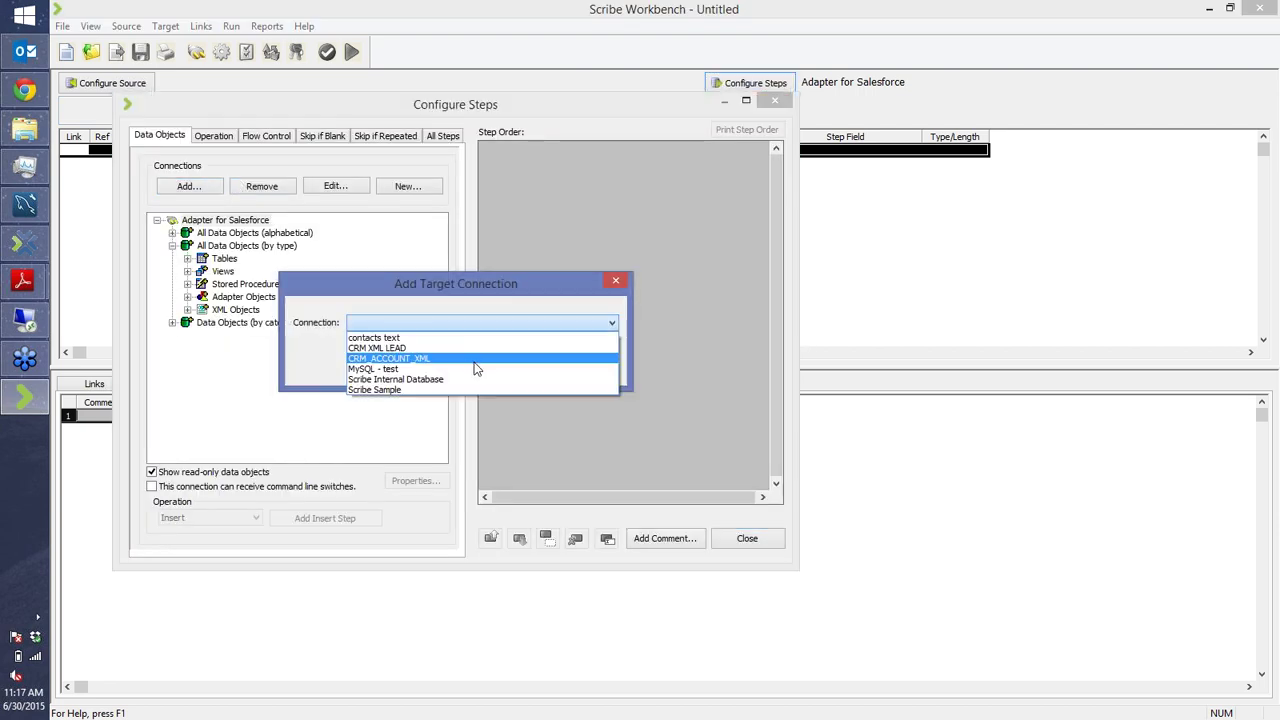
pyautogui.click(474, 360)
pyautogui.click(523, 367)
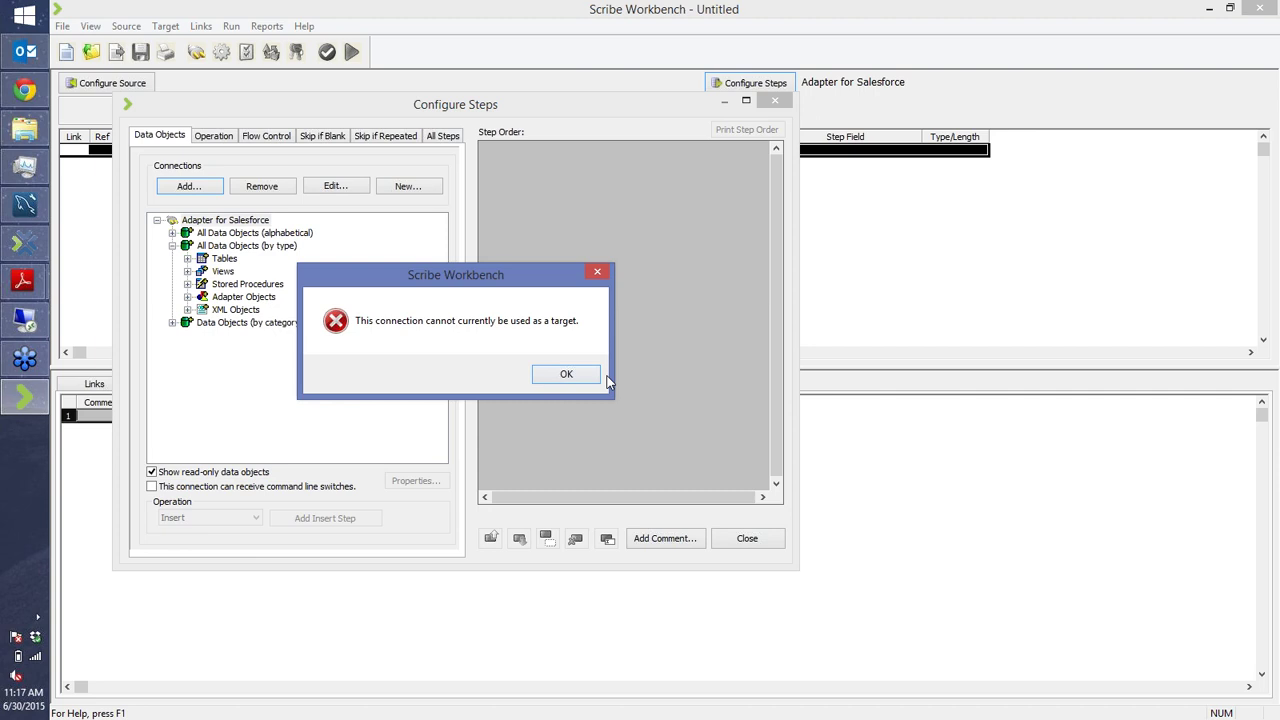
pyautogui.click(580, 374)
# - Add MySQL - test as a target connection, expand the Adapter for Salesforce objects beside it, and close the step configuration
pyautogui.click(210, 188)
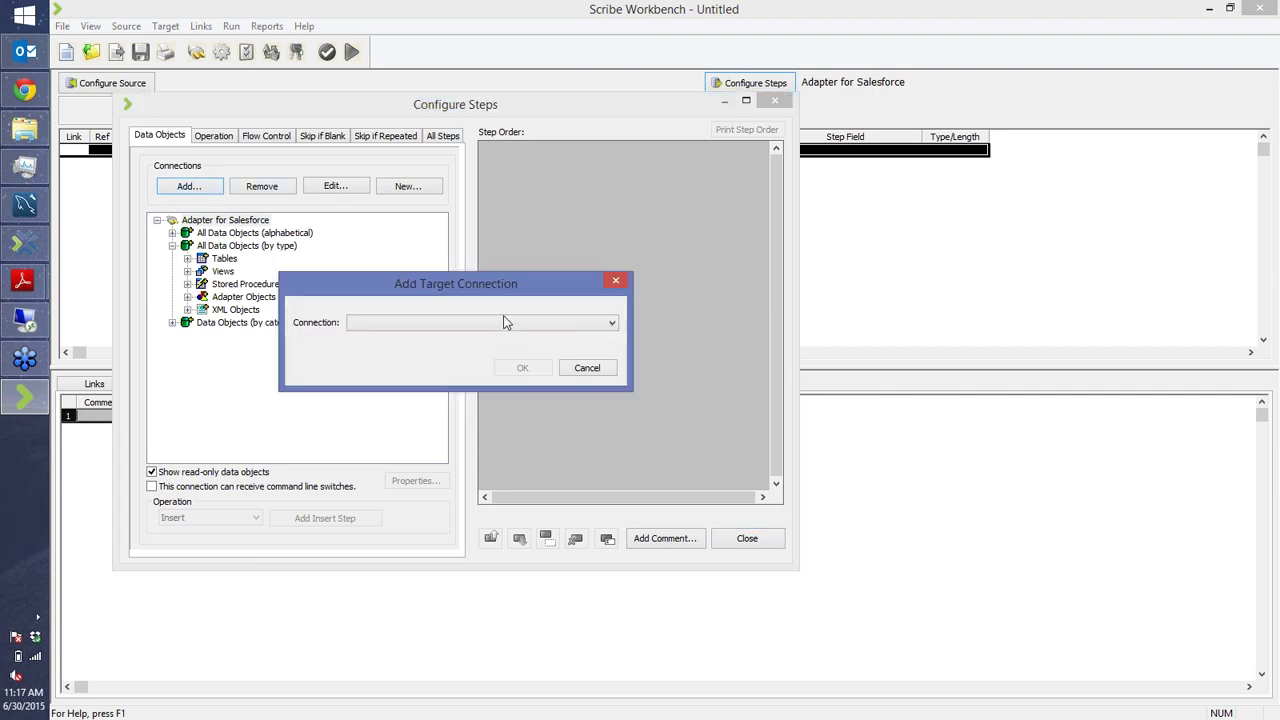
pyautogui.click(505, 322)
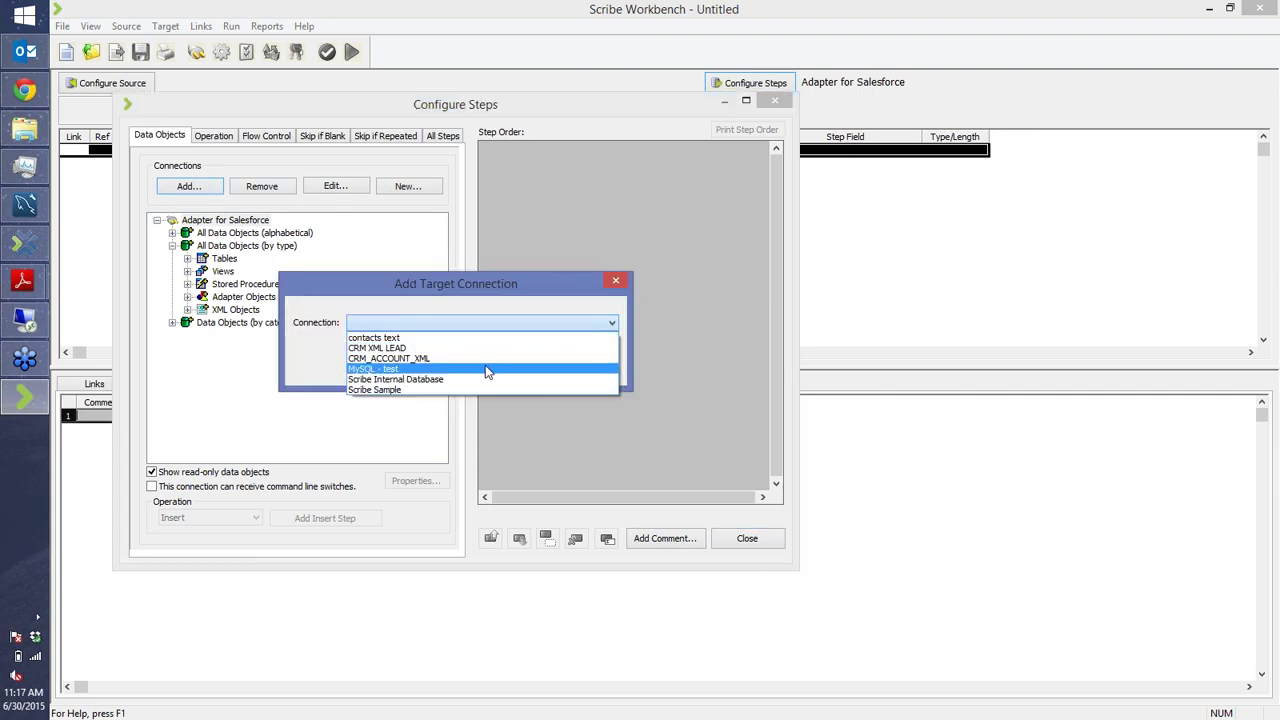
pyautogui.click(487, 369)
pyautogui.click(528, 370)
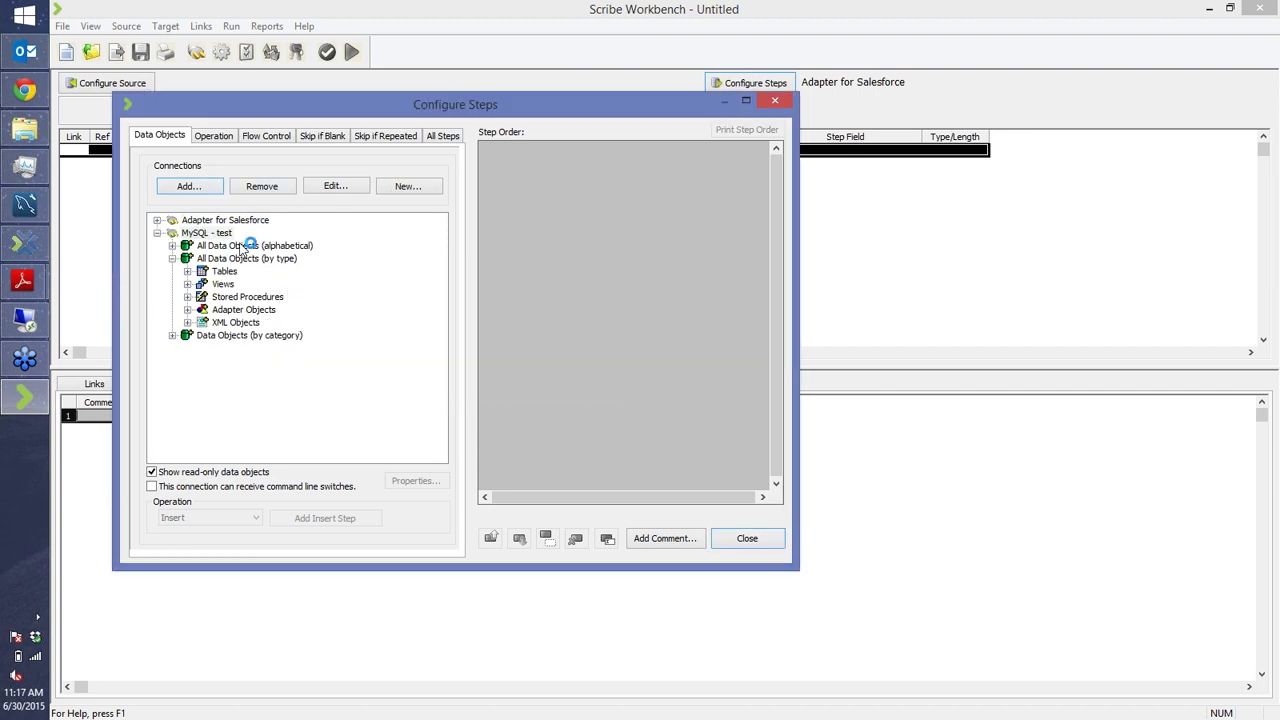
pyautogui.click(157, 221)
pyautogui.doubleClick(193, 247)
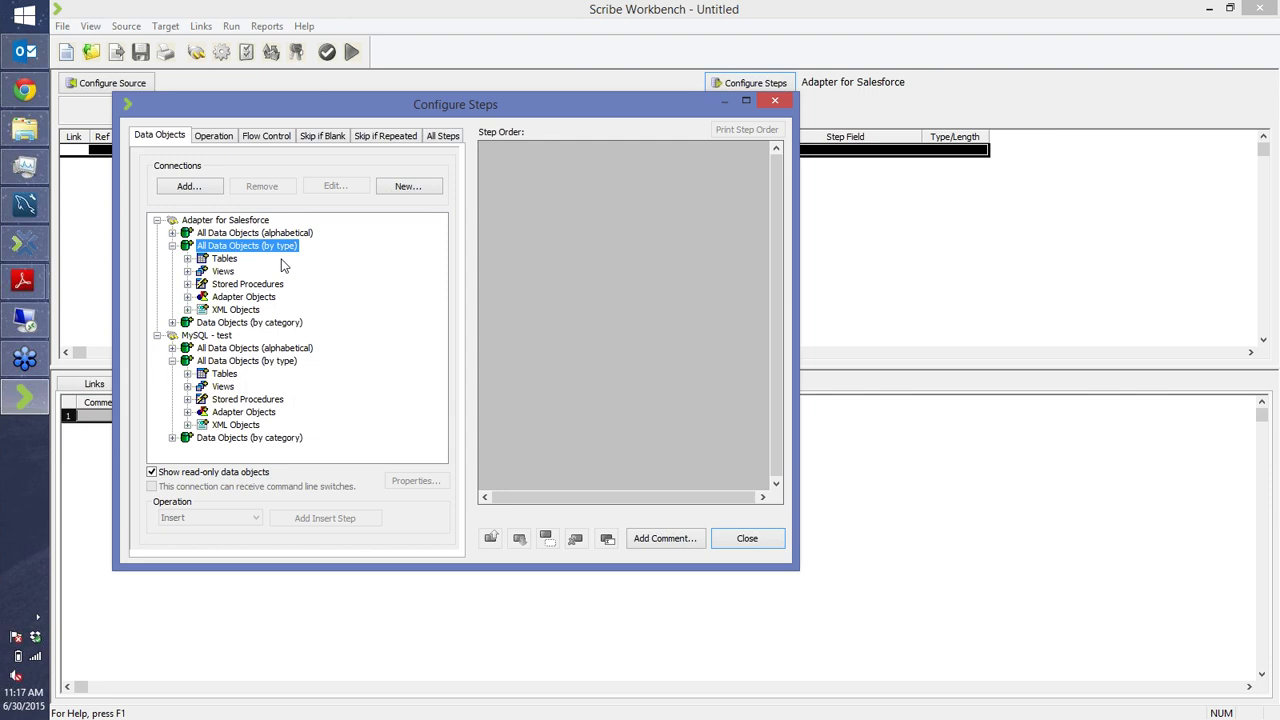
pyautogui.click(765, 541)
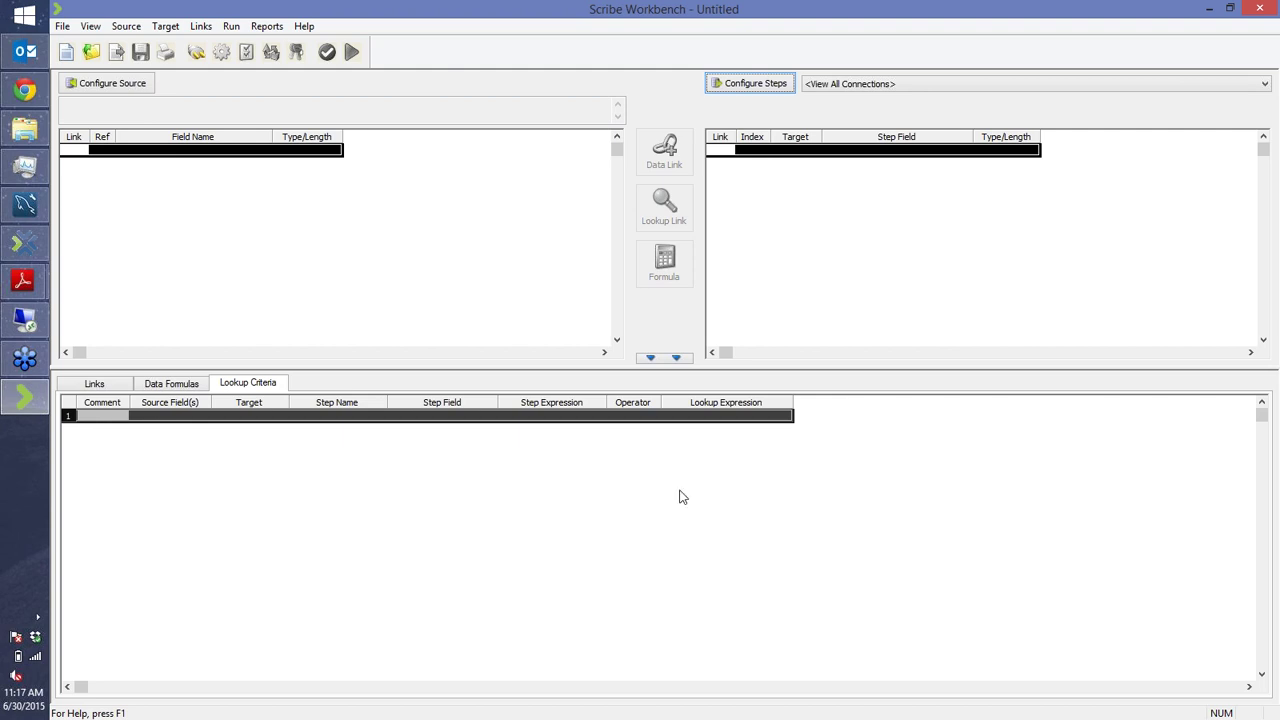
# - Start a new DTS with no connections and open the Connection Manager
pyautogui.click(67, 52)
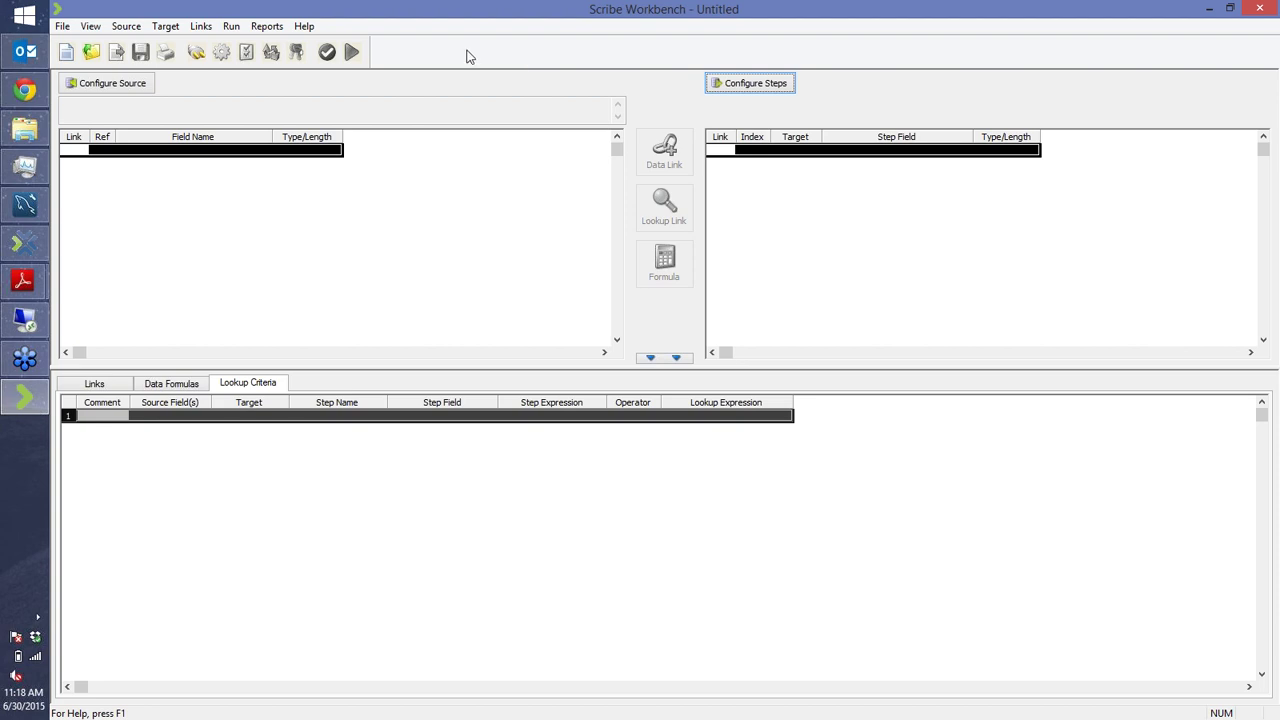
pyautogui.click(197, 52)
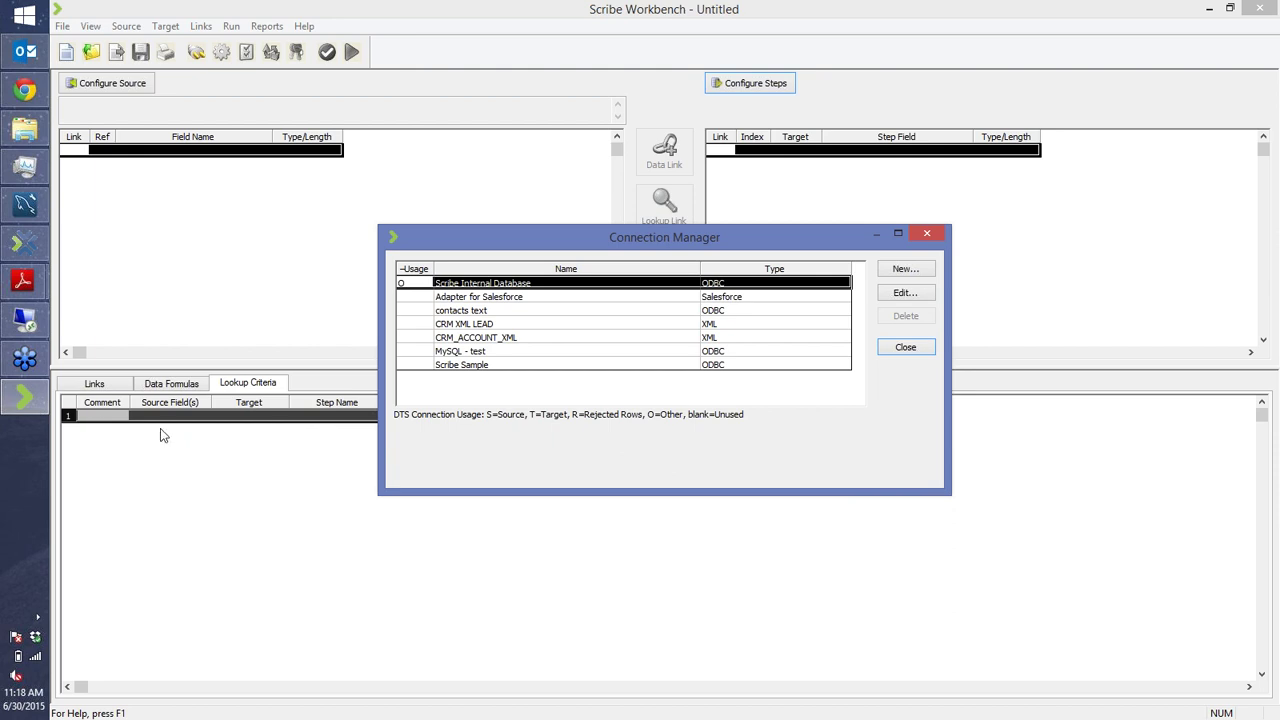
# - Switch to the Scribe Insight 7.9.0 release notes in Adobe Reader and review the DTS Conversion Options section
pyautogui.click(23, 285)
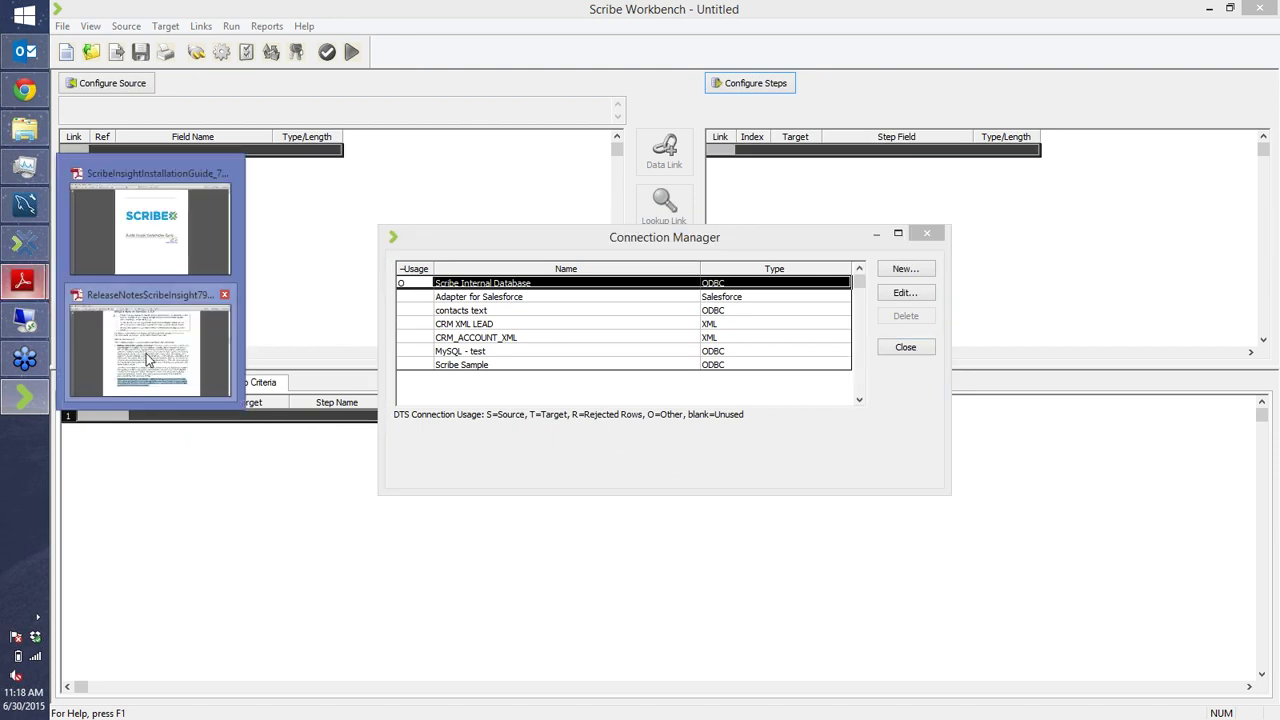
pyautogui.click(128, 330)
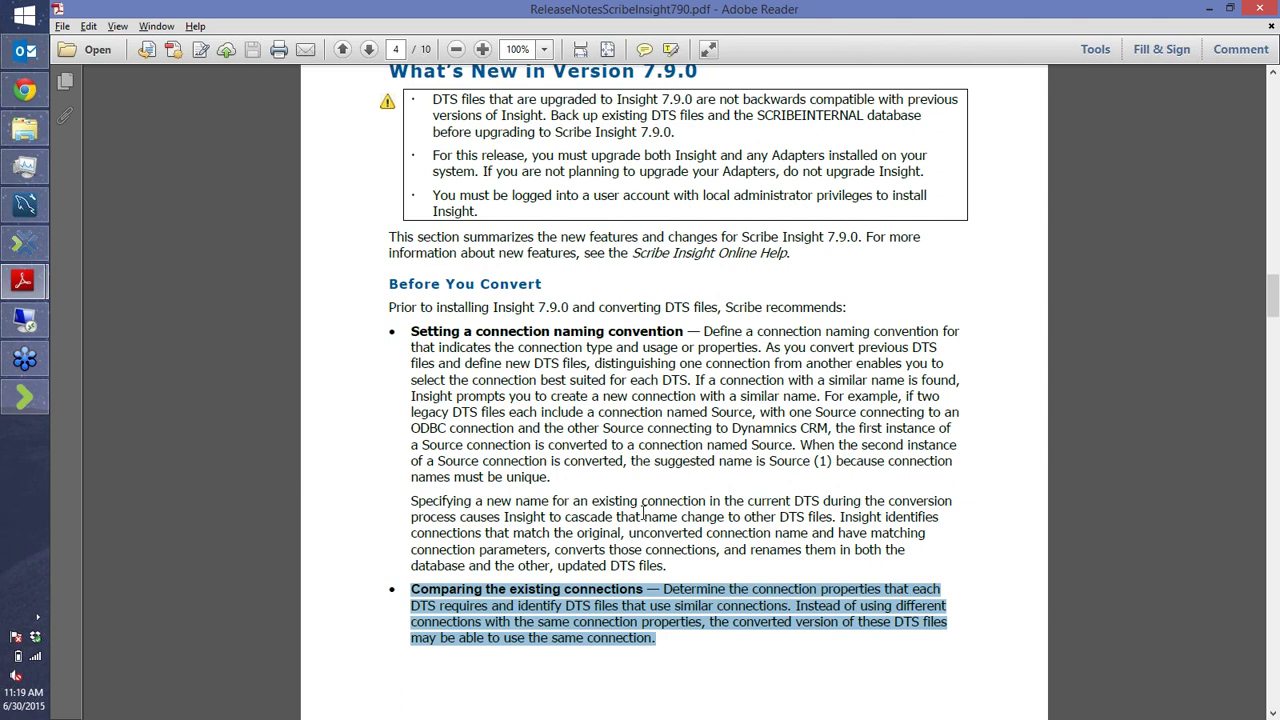
pyautogui.scroll(-8, 635, 543)
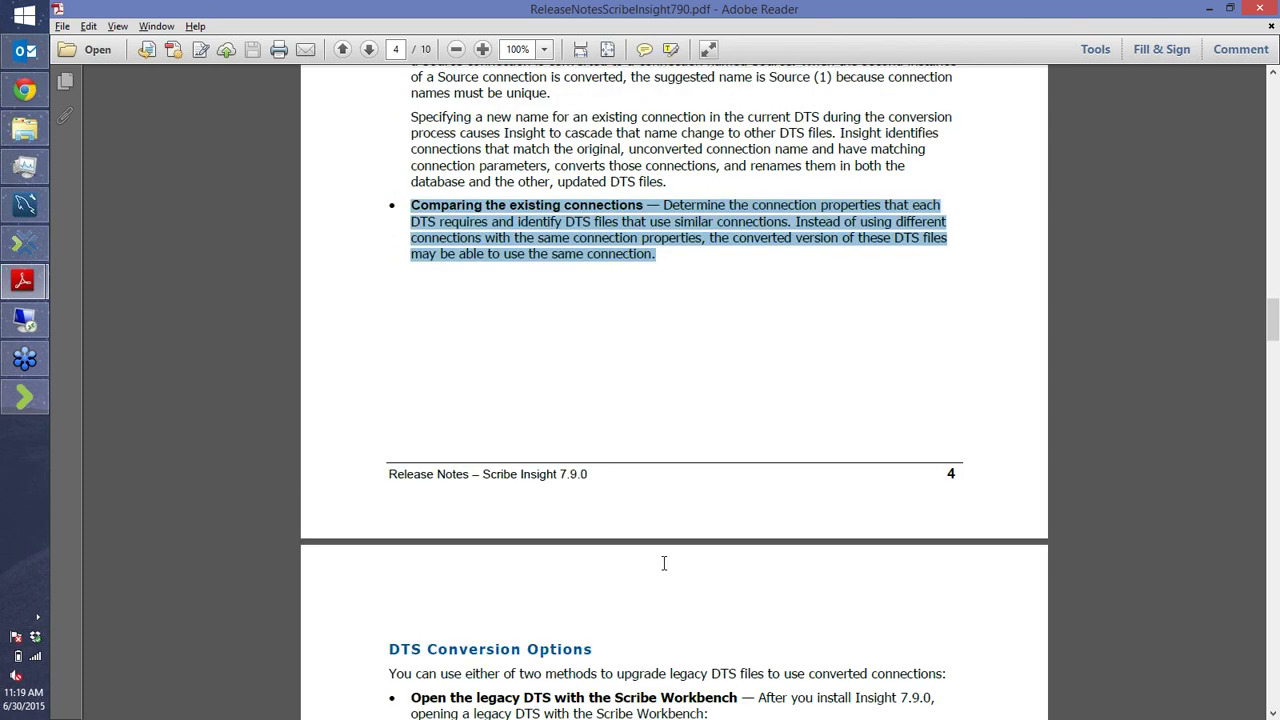
pyautogui.scroll(-6, 664, 564)
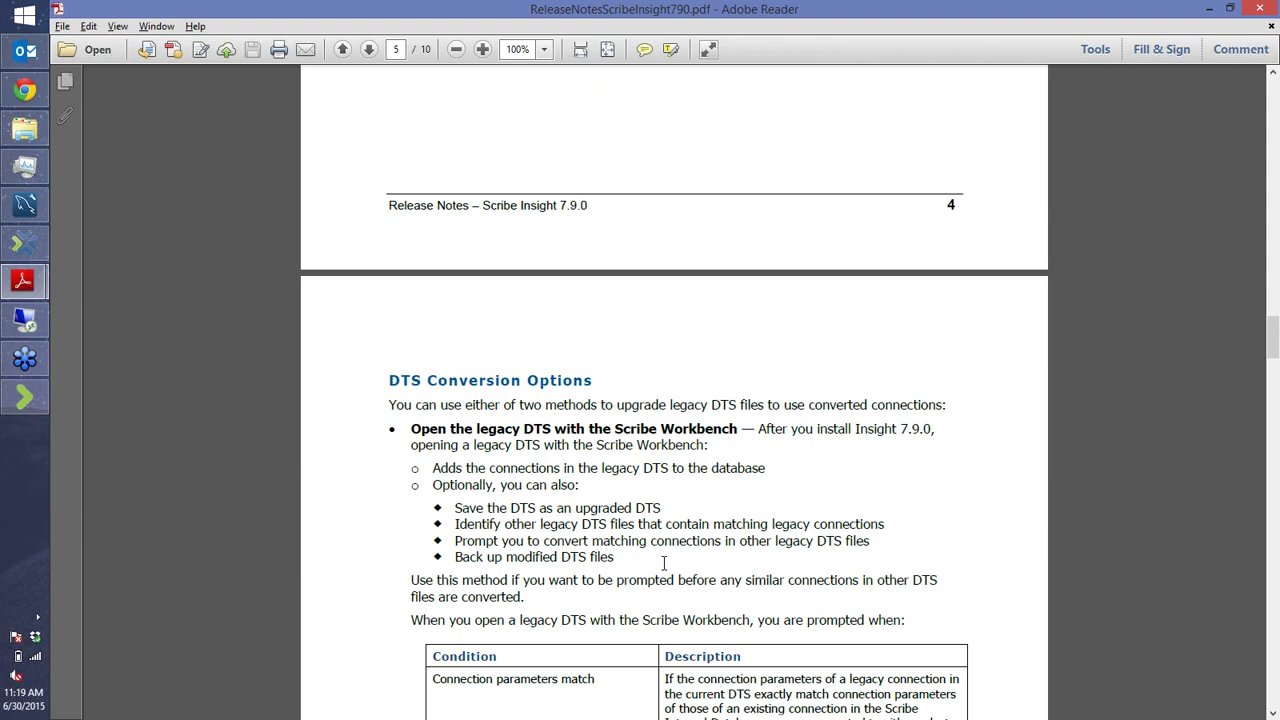
pyautogui.scroll(-6, 664, 563)
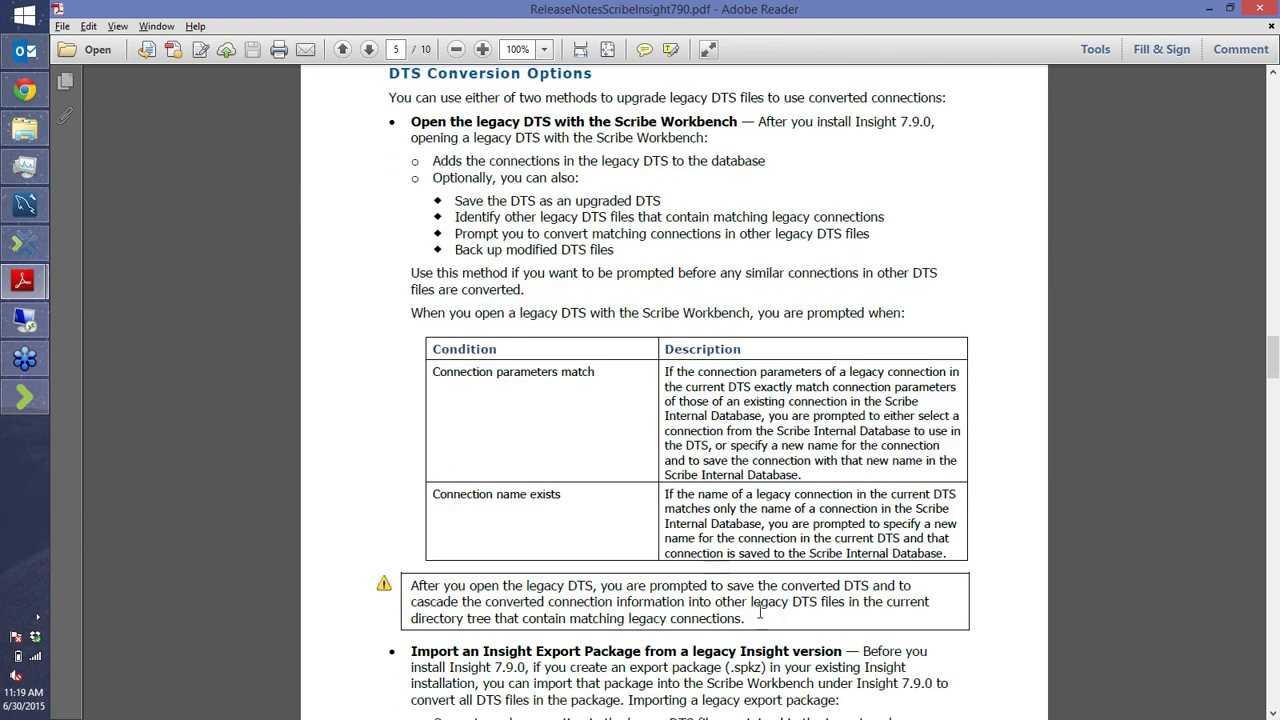
pyautogui.scroll(1, 752, 606)
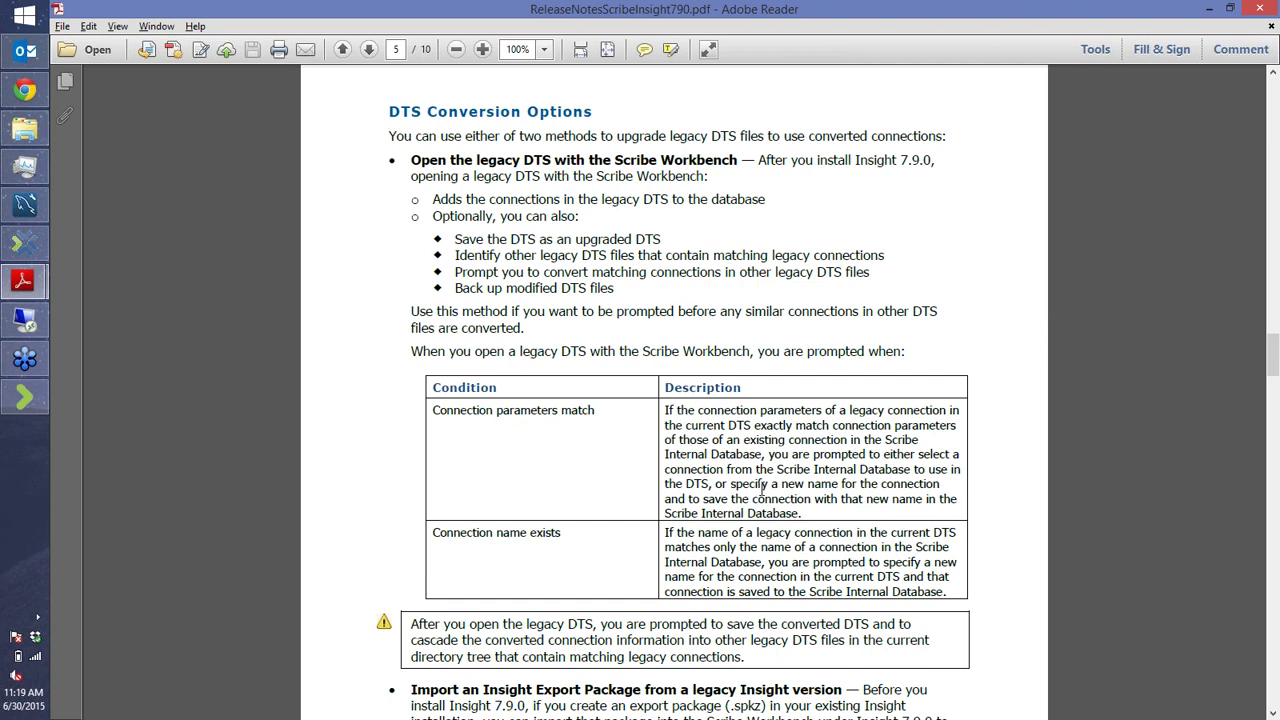
# - Highlight the warning about saving the converted DTS and cascading connection information into other legacy DTS files
pyautogui.scroll(-1, 760, 492)
pyautogui.scroll(-1, 760, 492)
pyautogui.moveTo(789, 565); pyautogui.dragTo(410, 547)
pyautogui.click(572, 565)
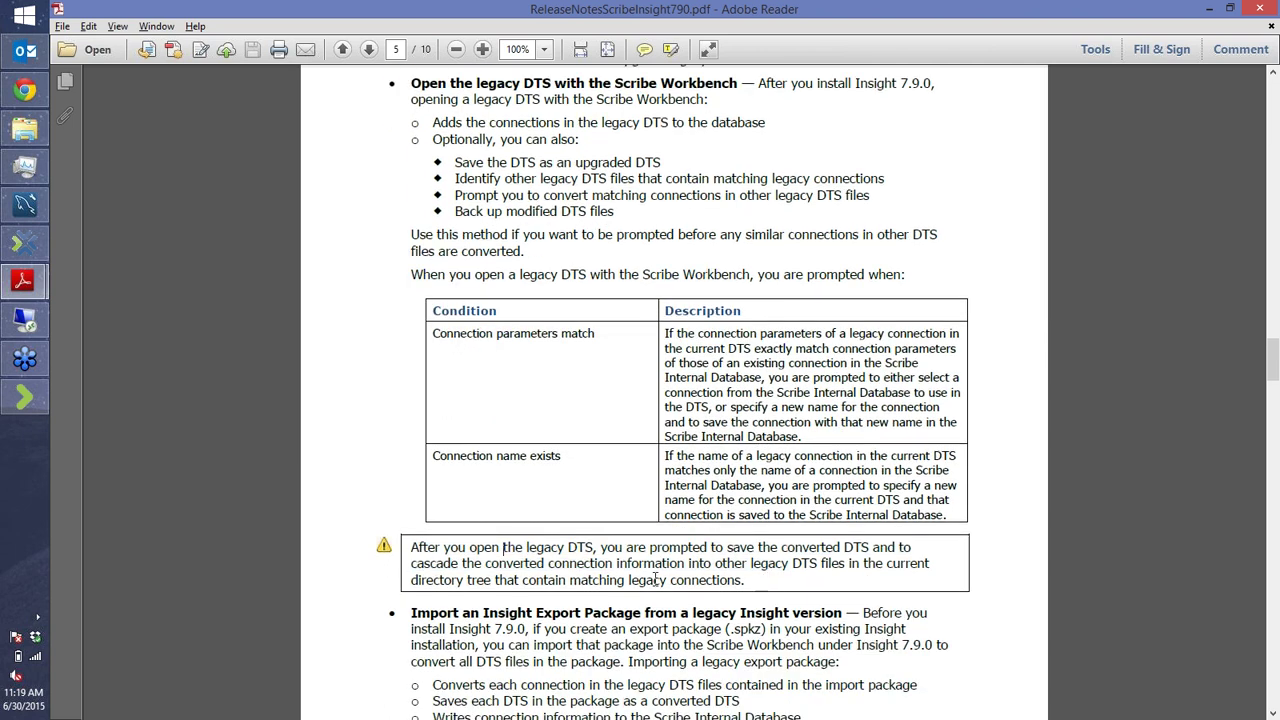
pyautogui.moveTo(789, 565)
pyautogui.mouseDown()
pyautogui.moveTo(430, 548)
pyautogui.moveTo(835, 587)
pyautogui.moveTo(783, 586)
pyautogui.mouseUp()
pyautogui.click(428, 548)
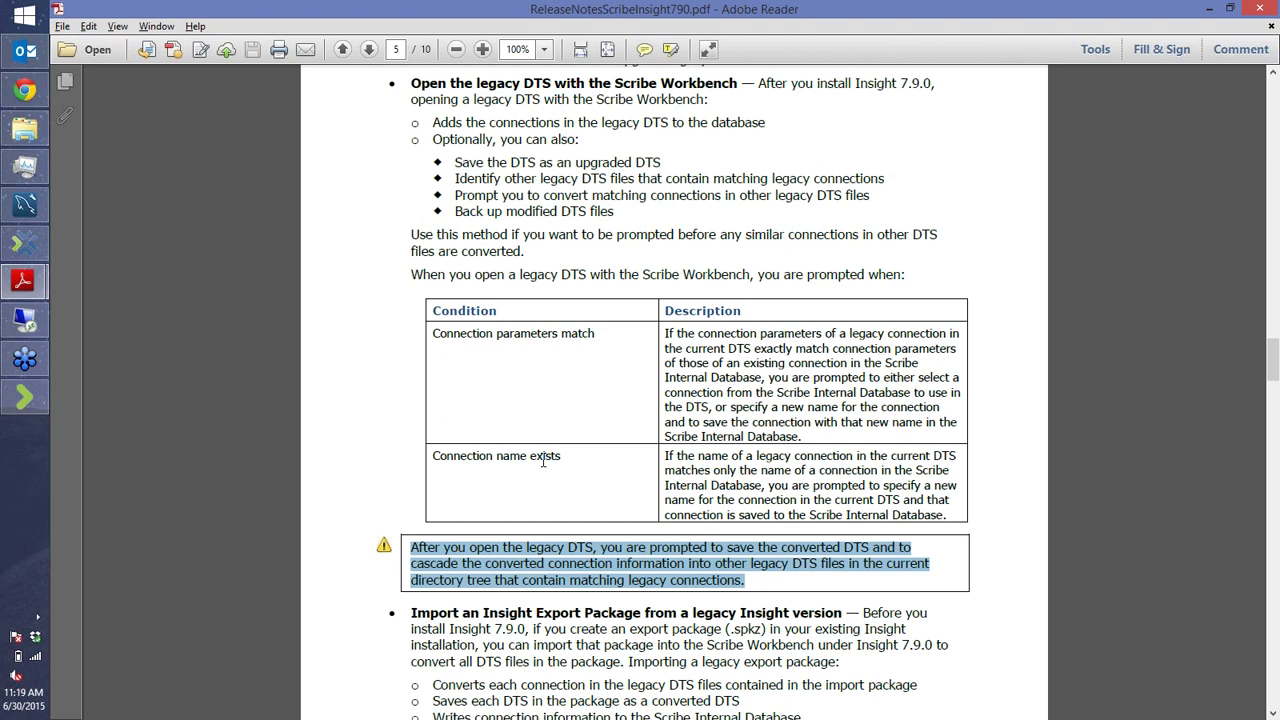
# - Switch to Scribe Console, open the ScribeIDB data view's source configuration, and highlight its DATAPROVIDERS data object
pyautogui.click(25, 243)
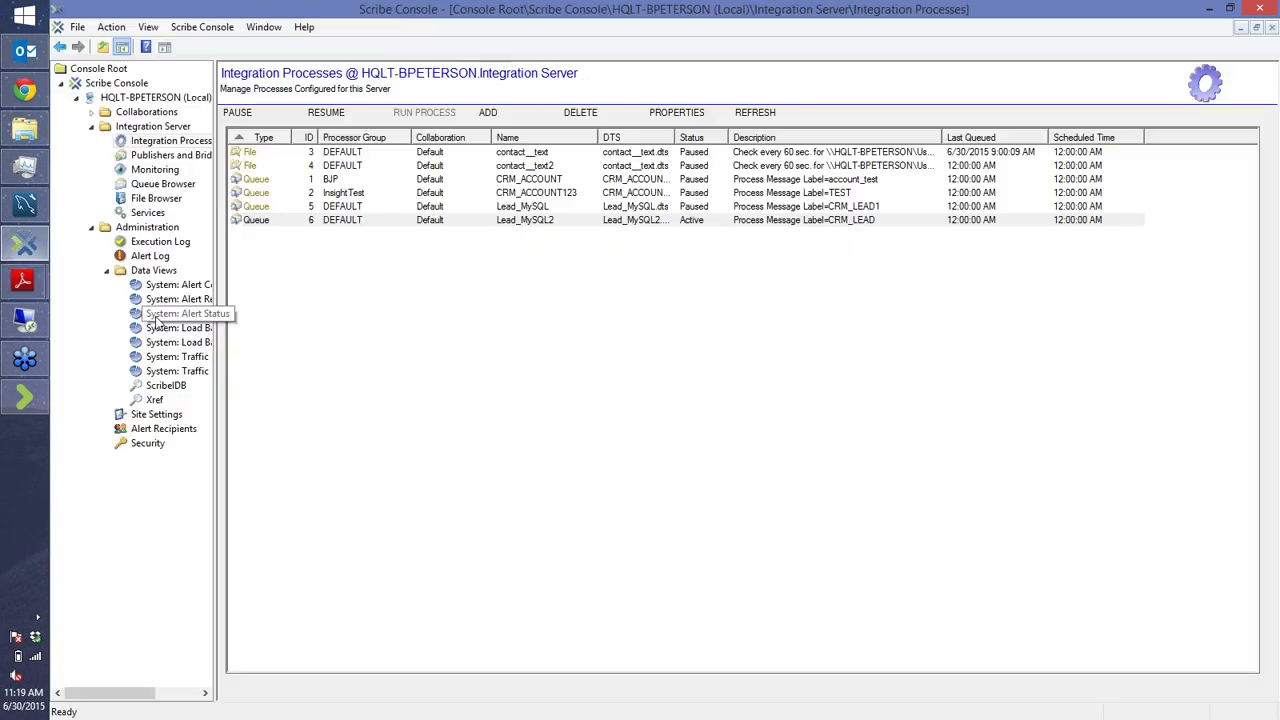
pyautogui.click(162, 386)
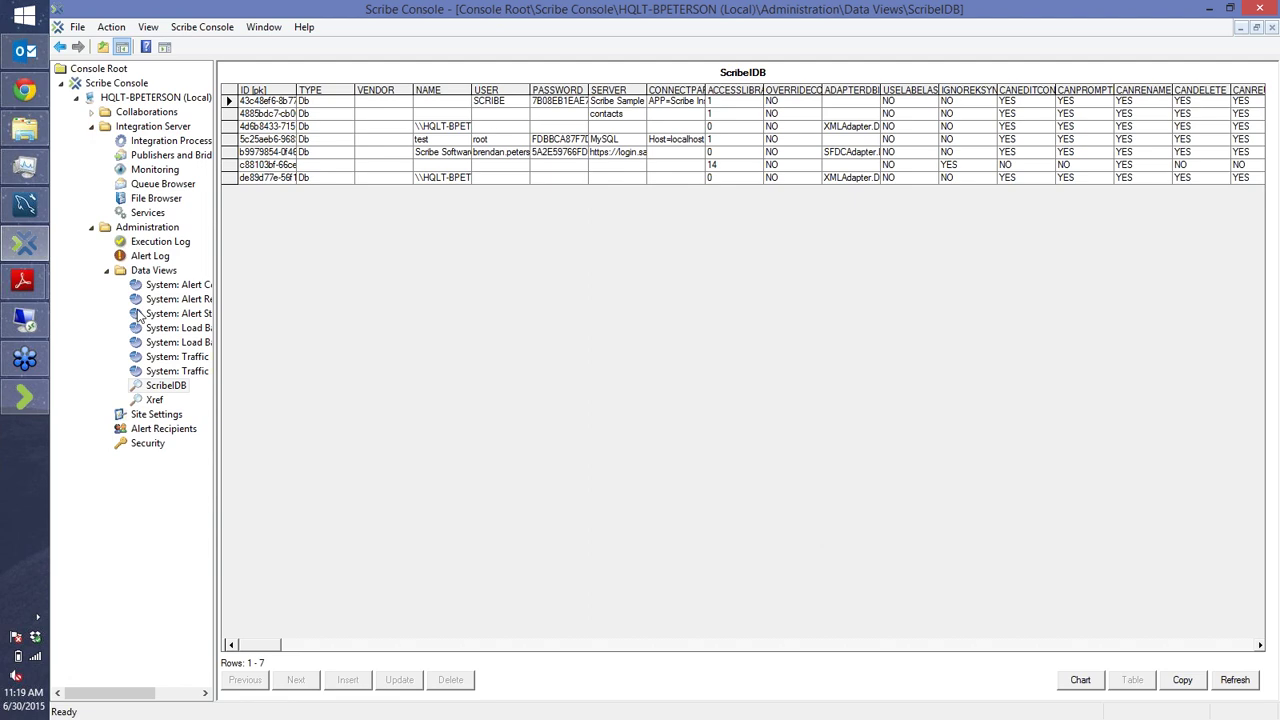
pyautogui.click(155, 272)
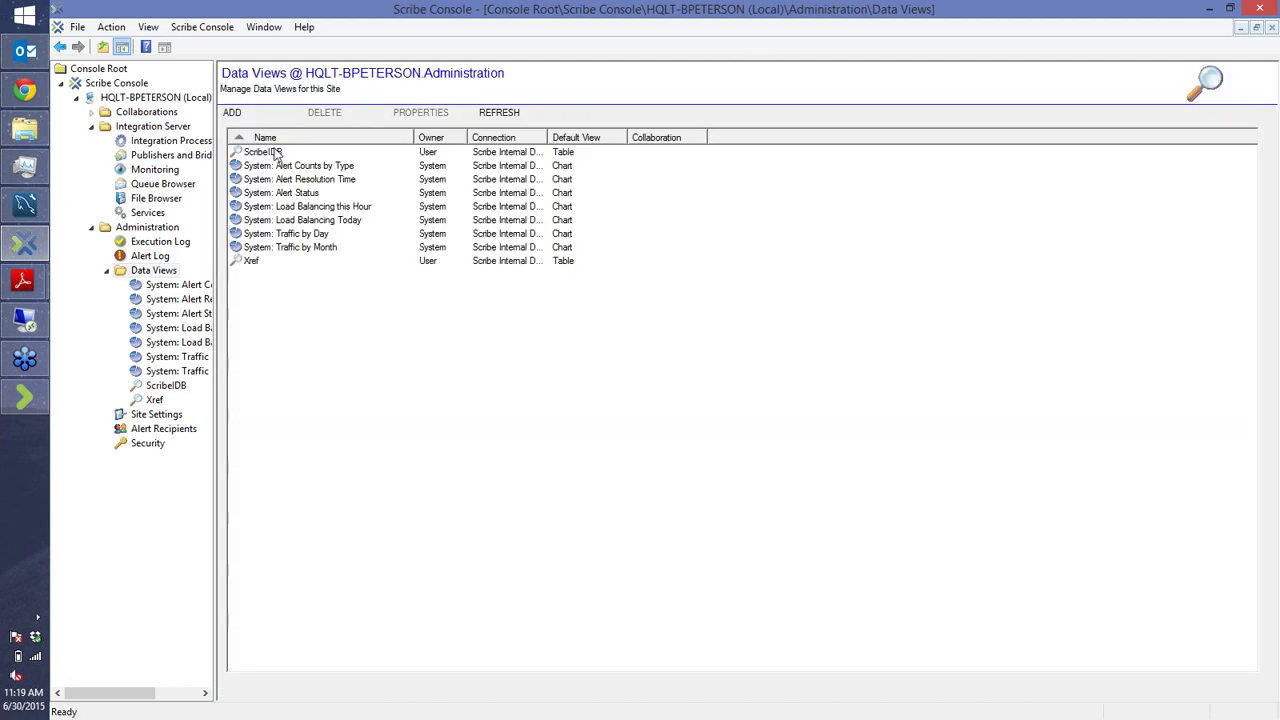
pyautogui.doubleClick(277, 153)
pyautogui.click(320, 368)
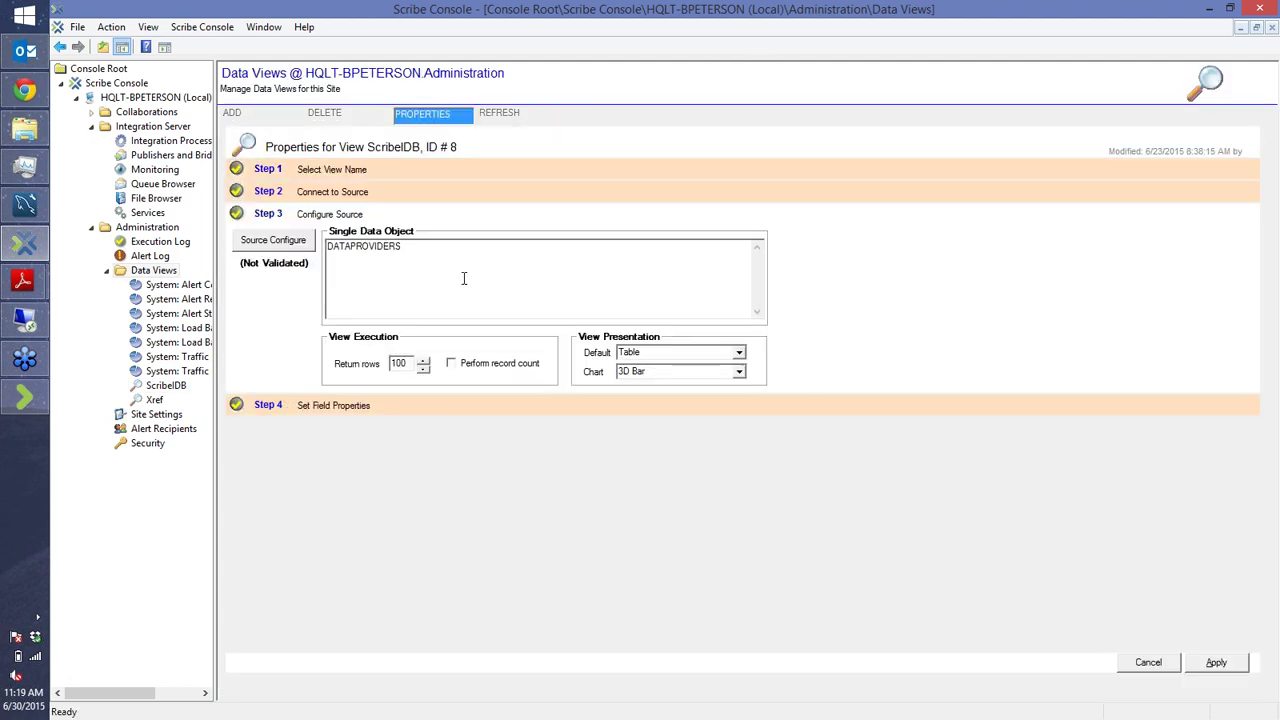
pyautogui.doubleClick(368, 247)
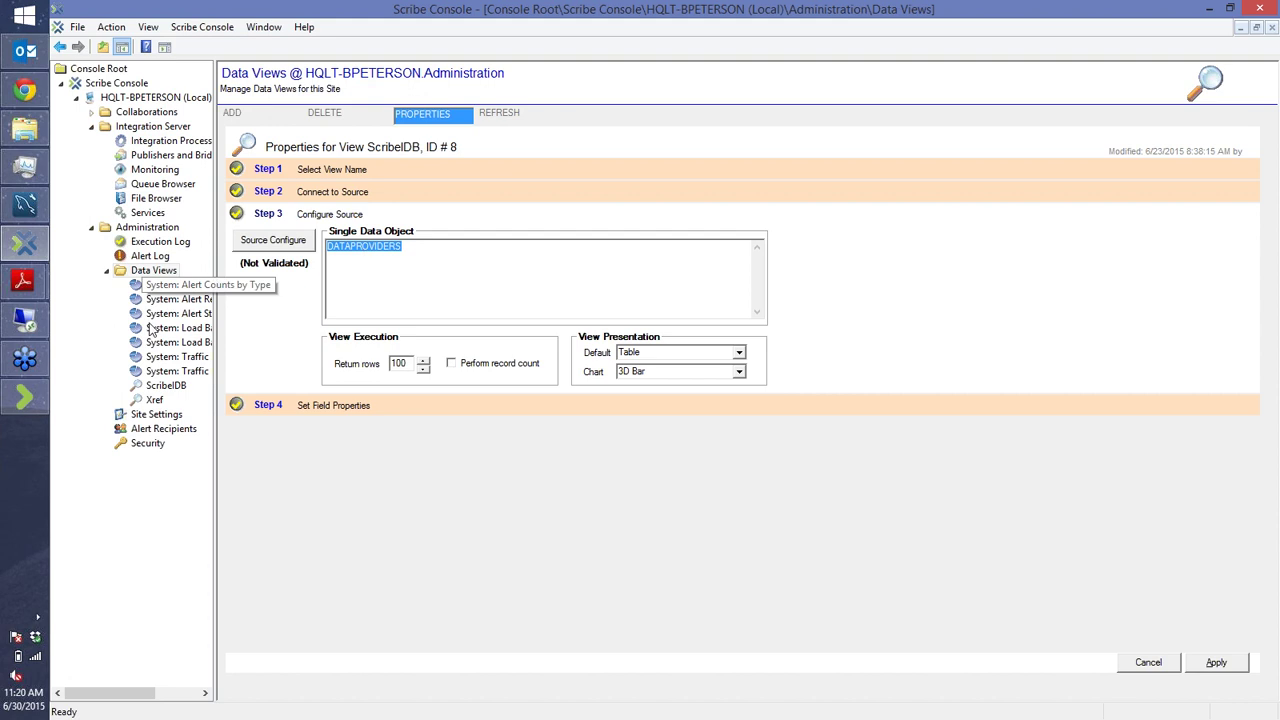
# - Display the ScribeIDB data view, examine the stored connection records across all columns, and select the PASSWORD column
pyautogui.click(160, 386)
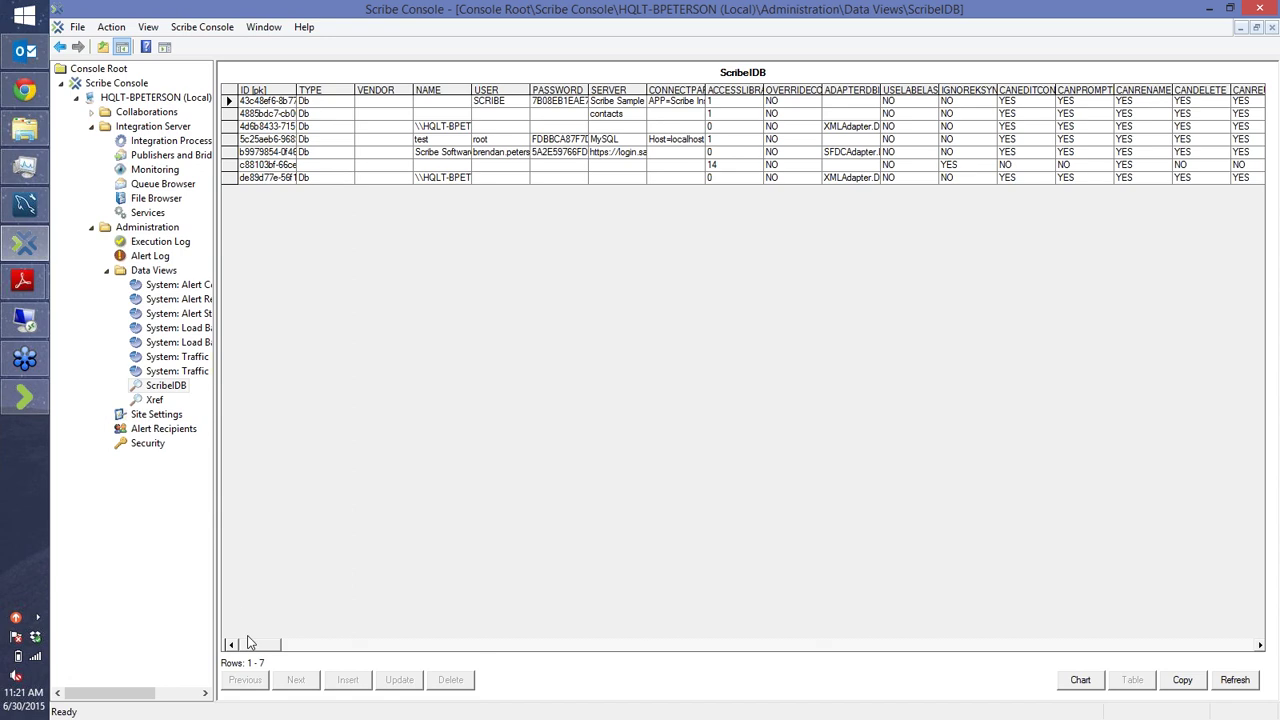
pyautogui.moveTo(272, 648); pyautogui.dragTo(1090, 654)
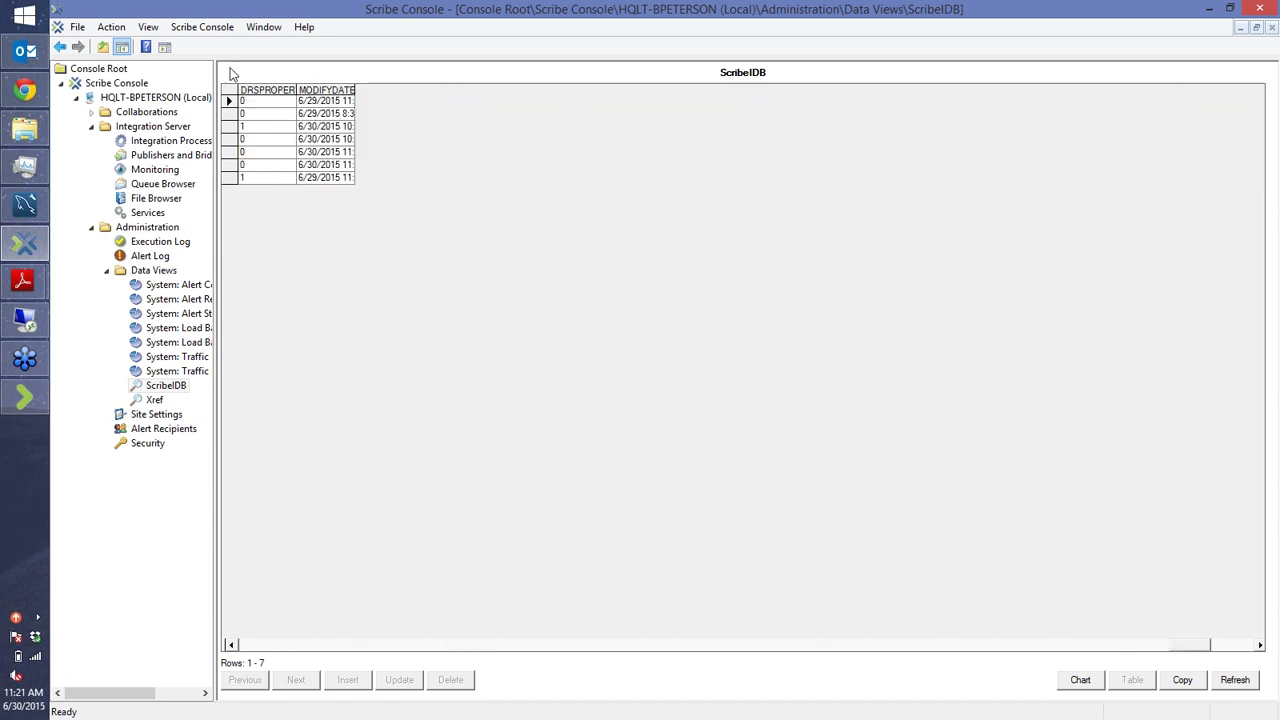
pyautogui.click(252, 645)
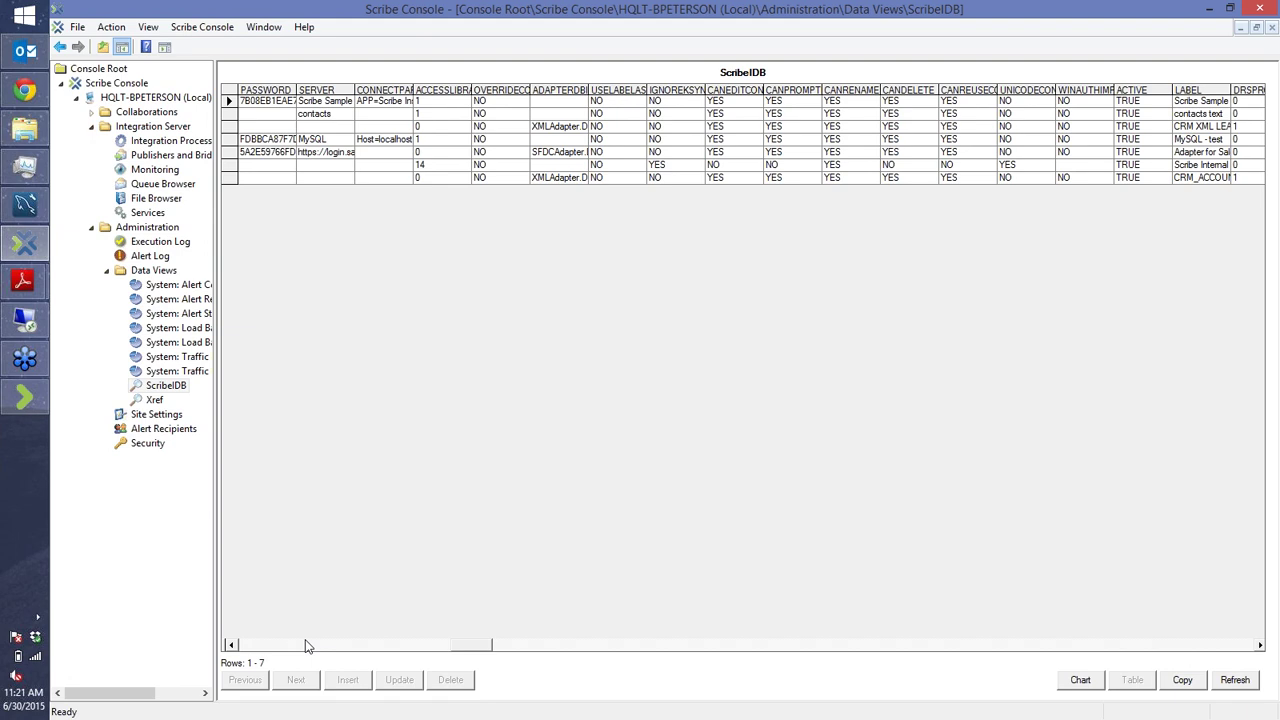
pyautogui.click(293, 646)
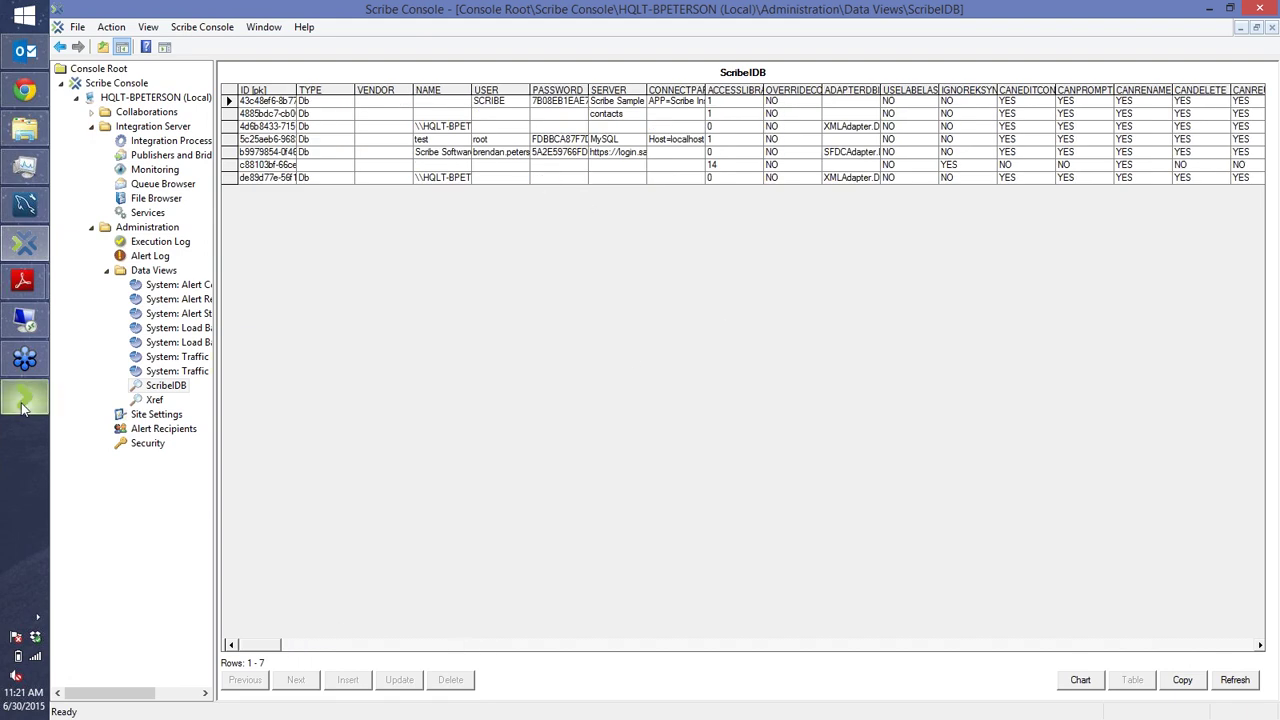
pyautogui.moveTo(20, 404)
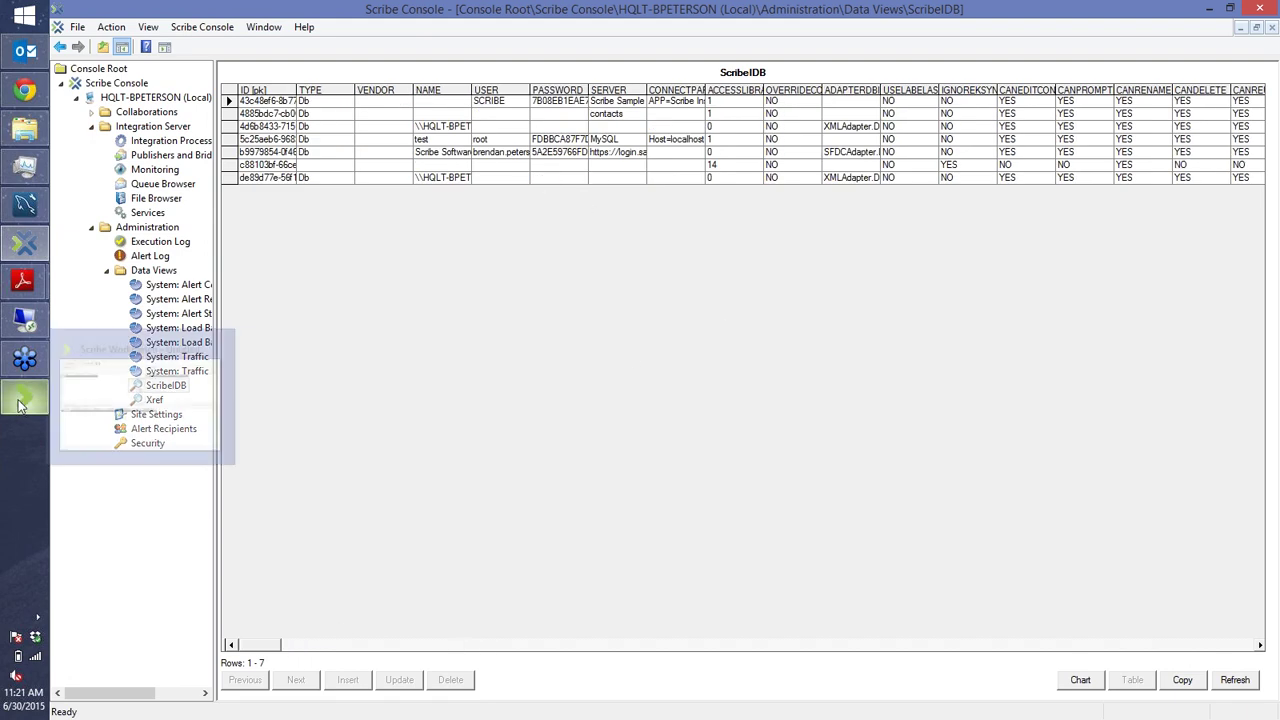
pyautogui.click(568, 130)
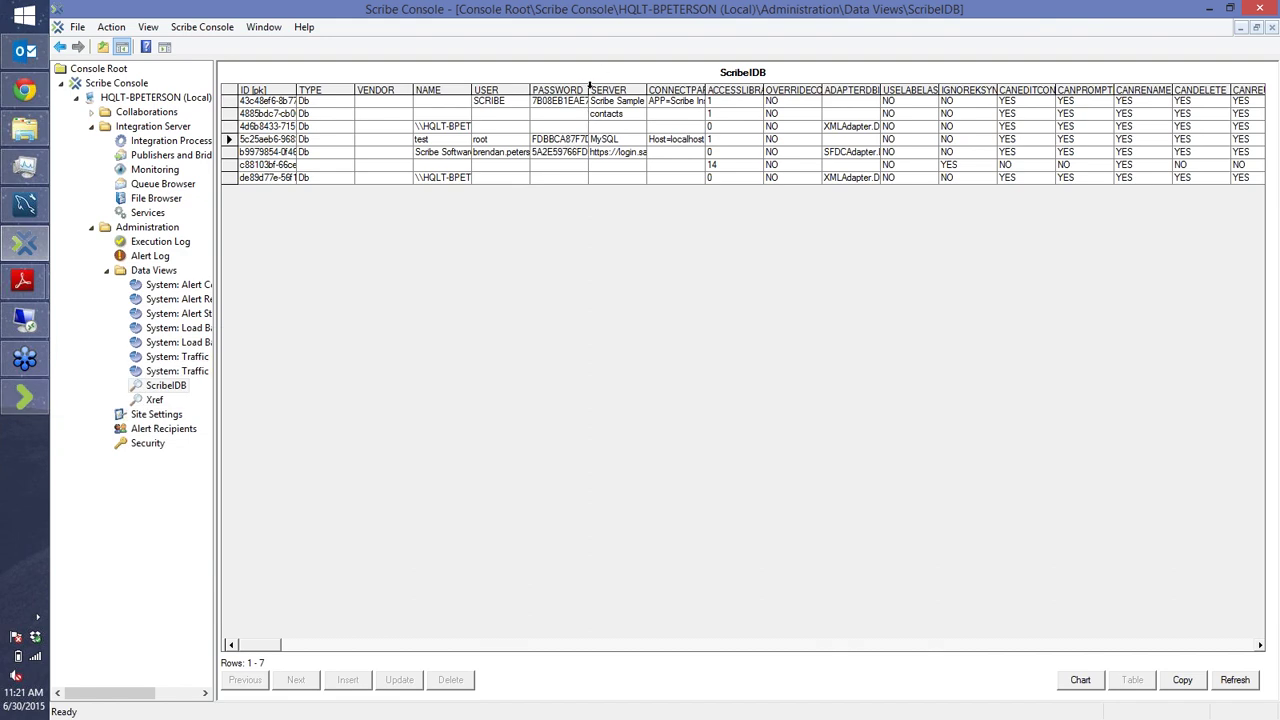
pyautogui.moveTo(591, 89); pyautogui.dragTo(735, 89)
pyautogui.click(572, 102)
pyautogui.click(556, 88)
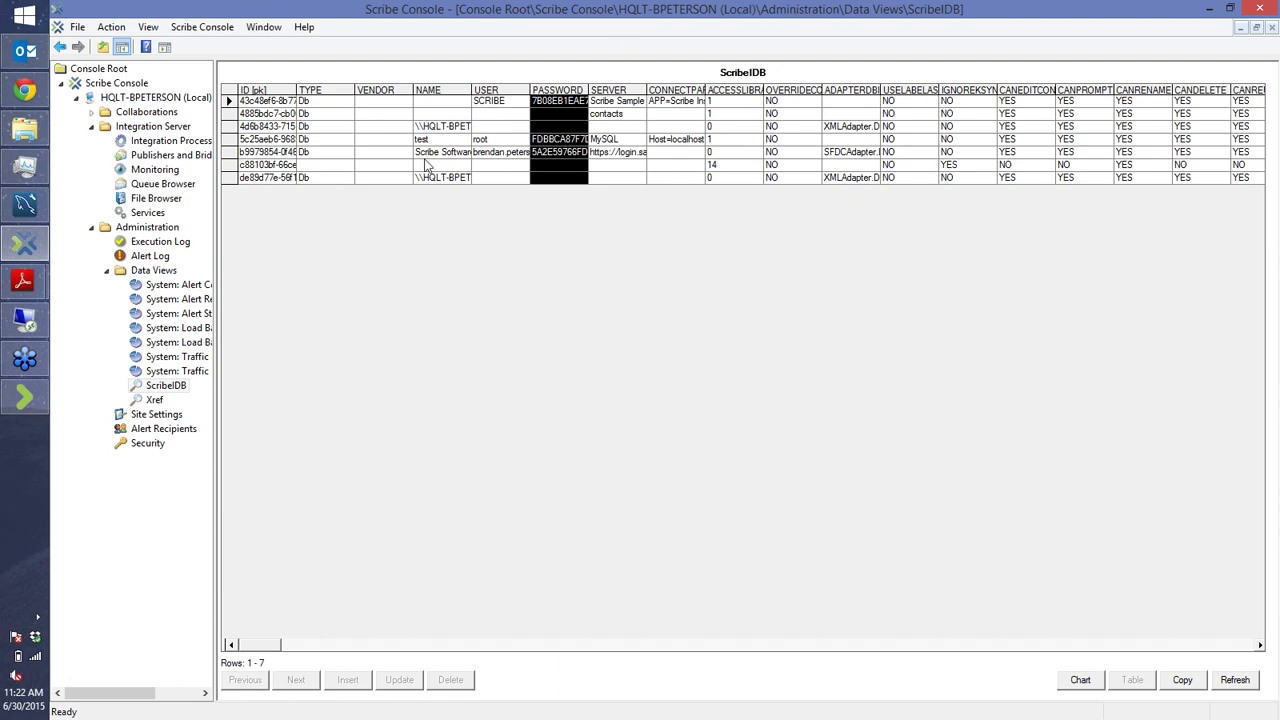
# - Return to Scribe Workbench, close the Connection Manager, and open the recent file Lead_MySQL2.dts
pyautogui.click(28, 404)
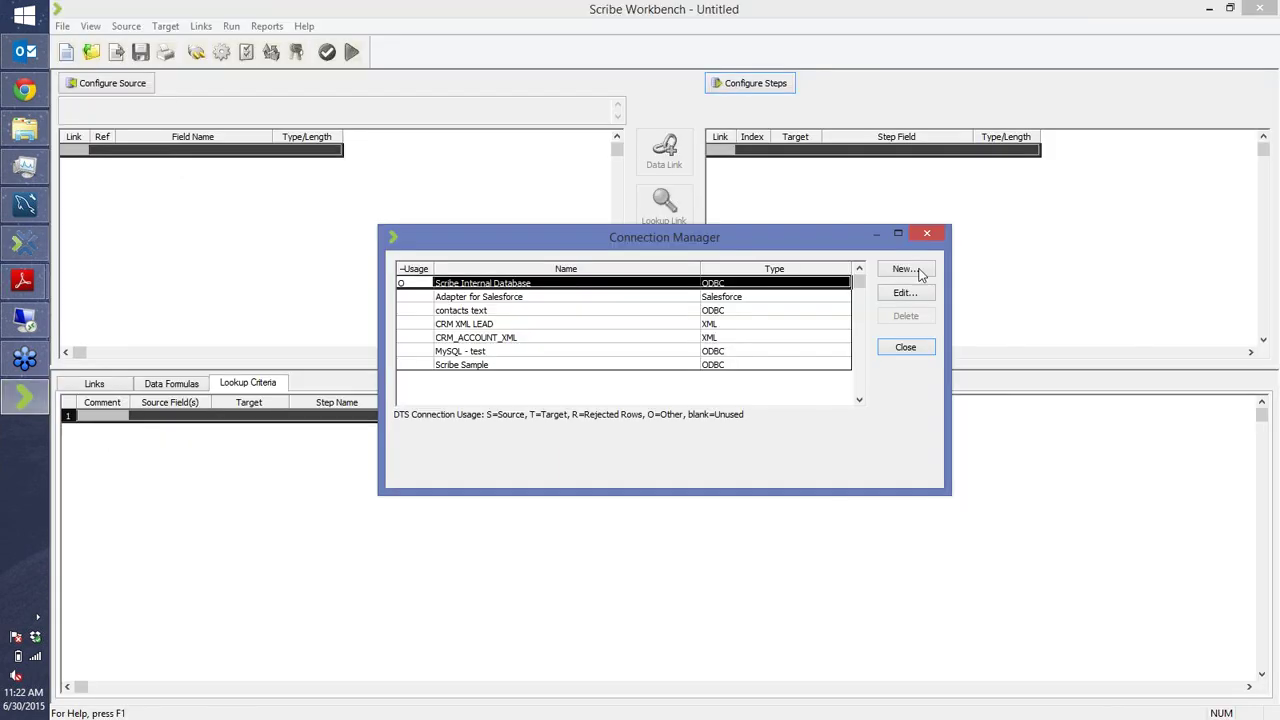
pyautogui.click(905, 347)
pyautogui.click(62, 26)
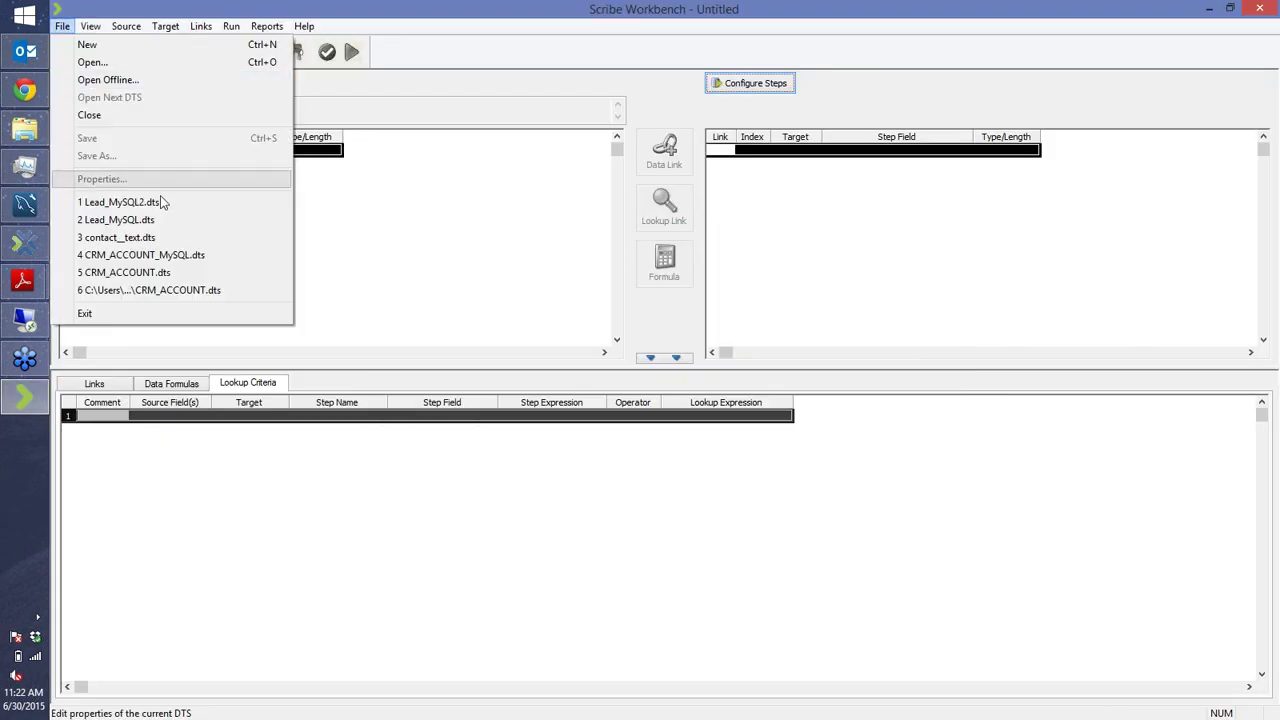
pyautogui.click(160, 201)
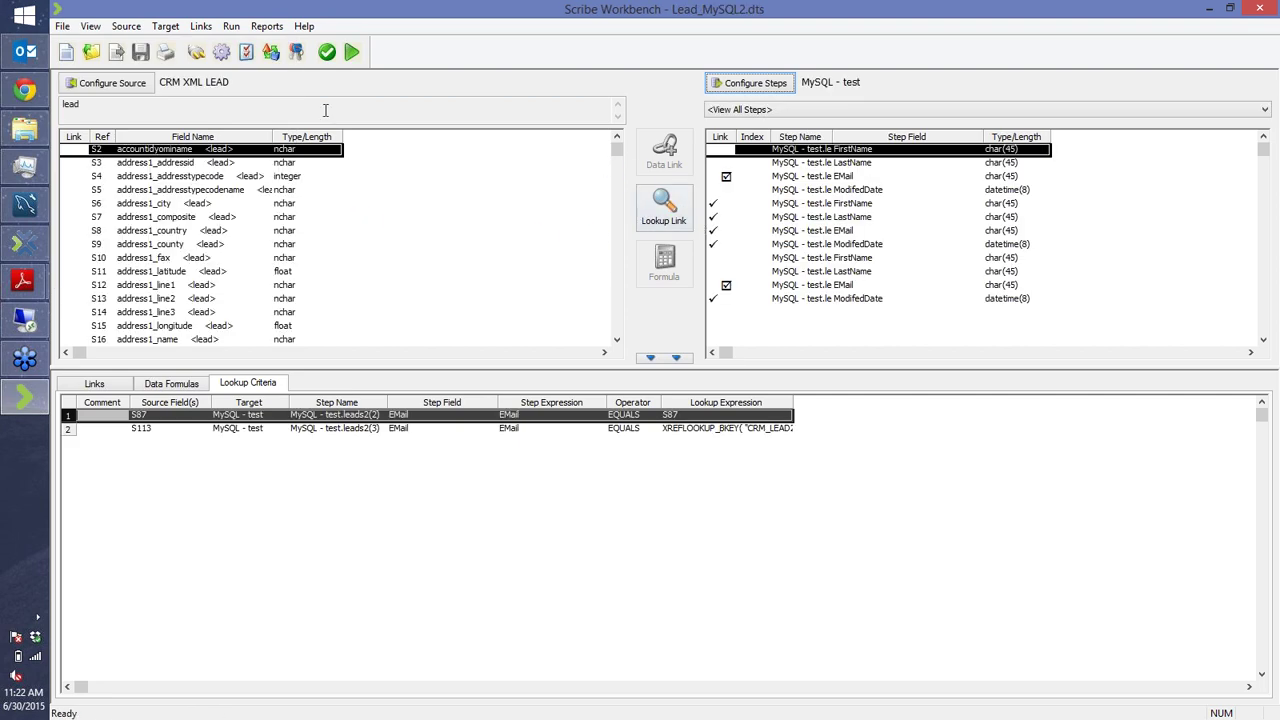
# - Add Adapter for Salesforce as a second target connection in the step configuration of Lead_MySQL2.dts and close the dialog
pyautogui.click(748, 85)
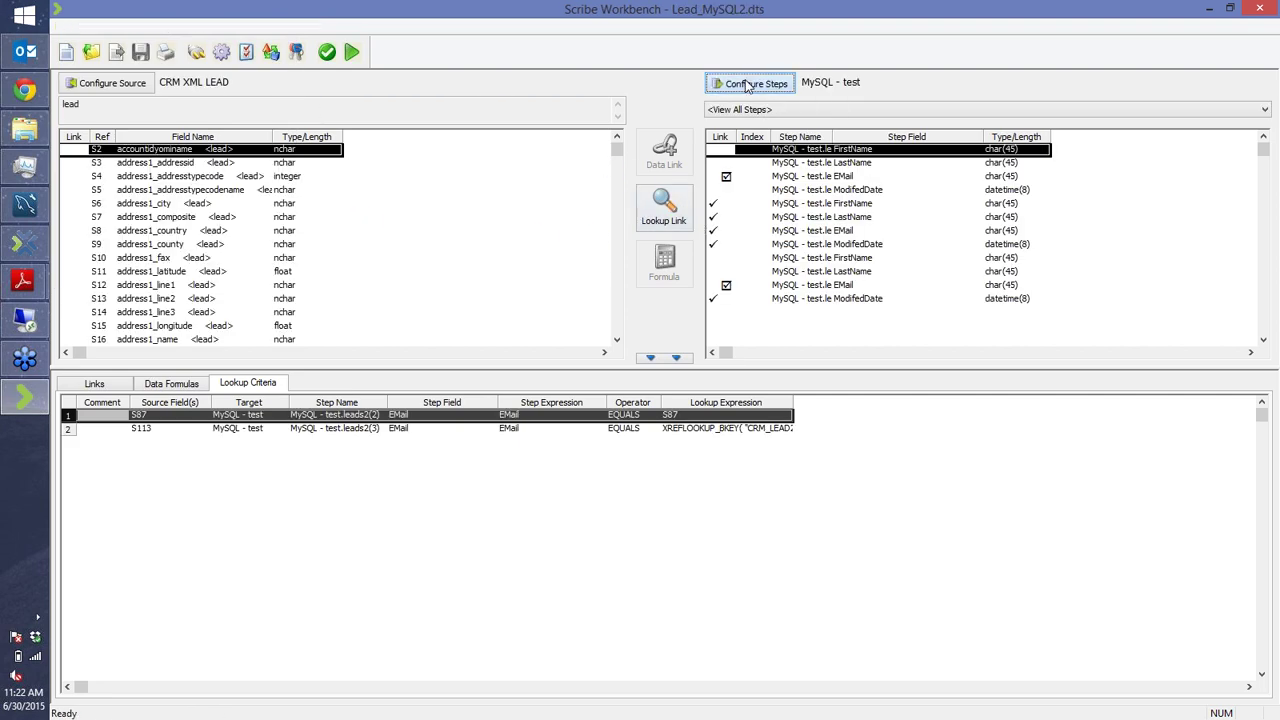
pyautogui.click(160, 135)
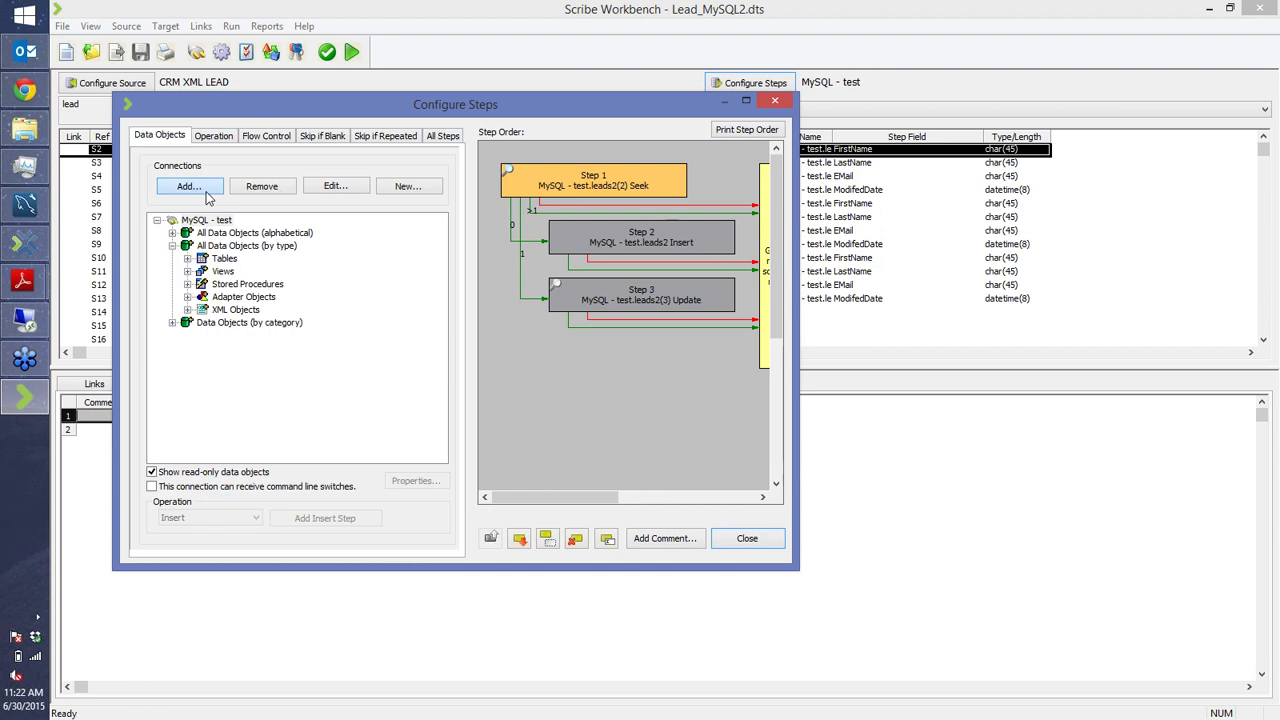
pyautogui.click(190, 187)
pyautogui.click(472, 324)
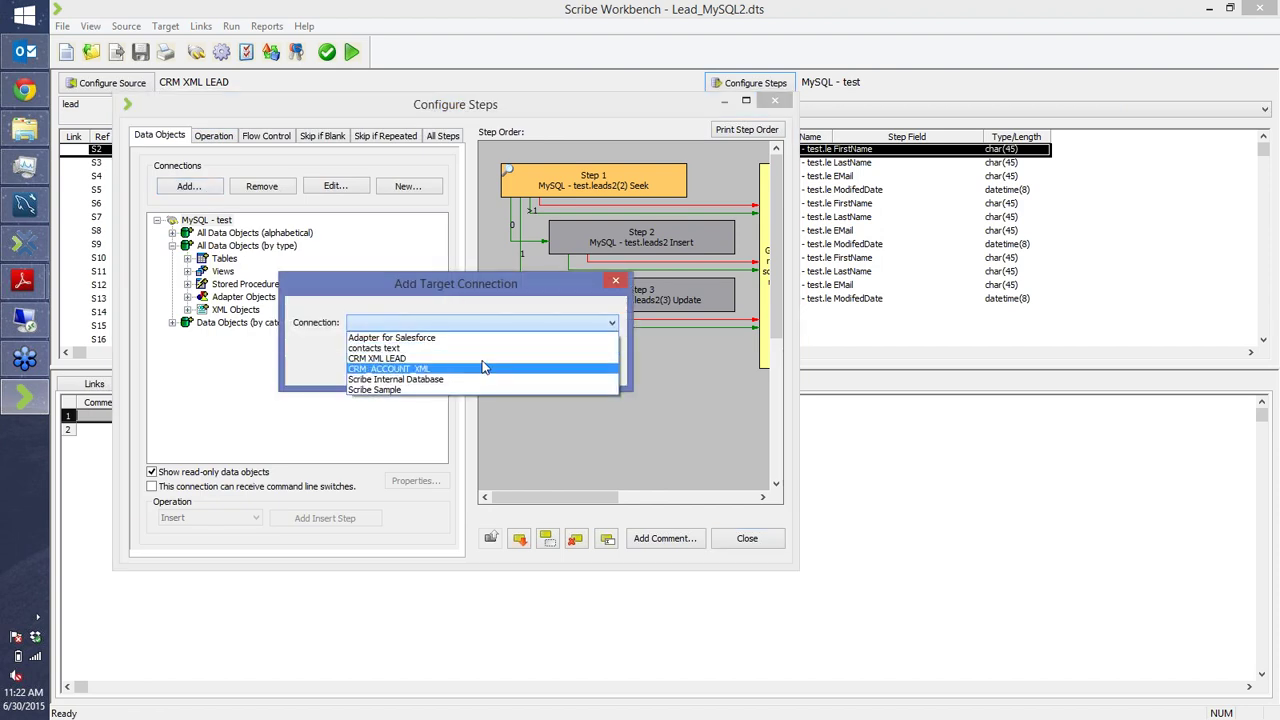
pyautogui.click(470, 338)
pyautogui.click(529, 371)
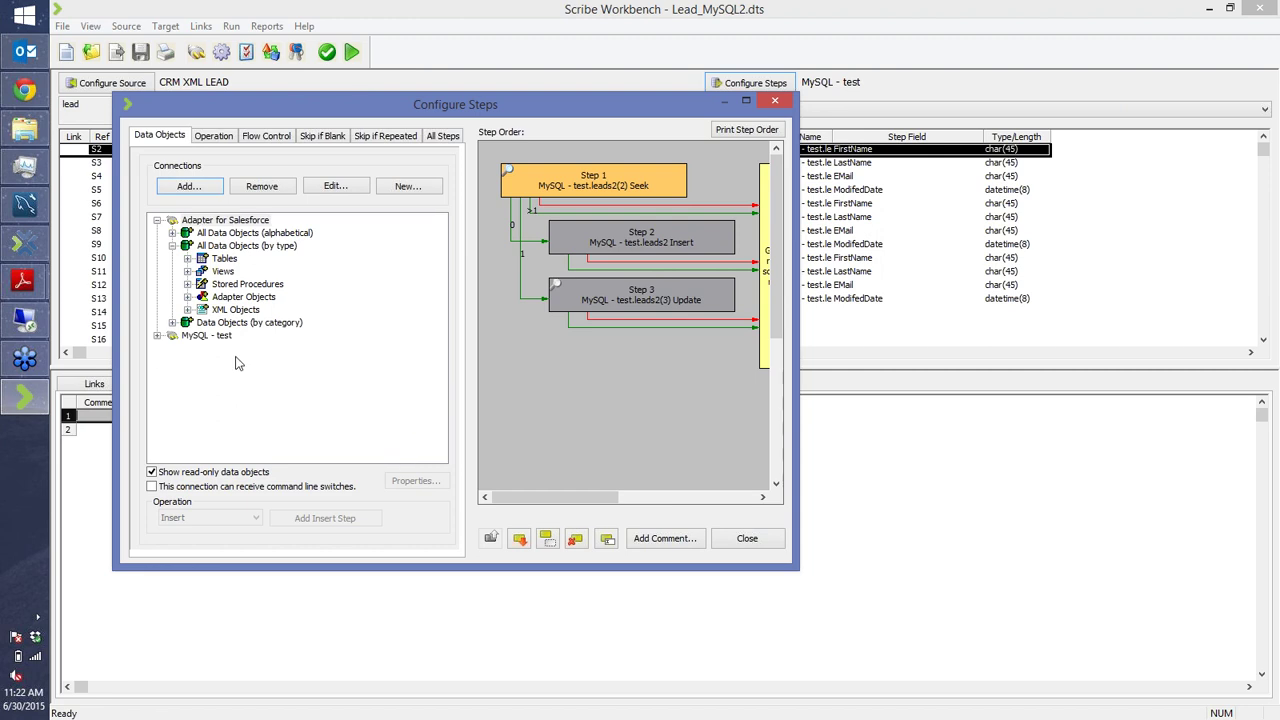
pyautogui.click(744, 538)
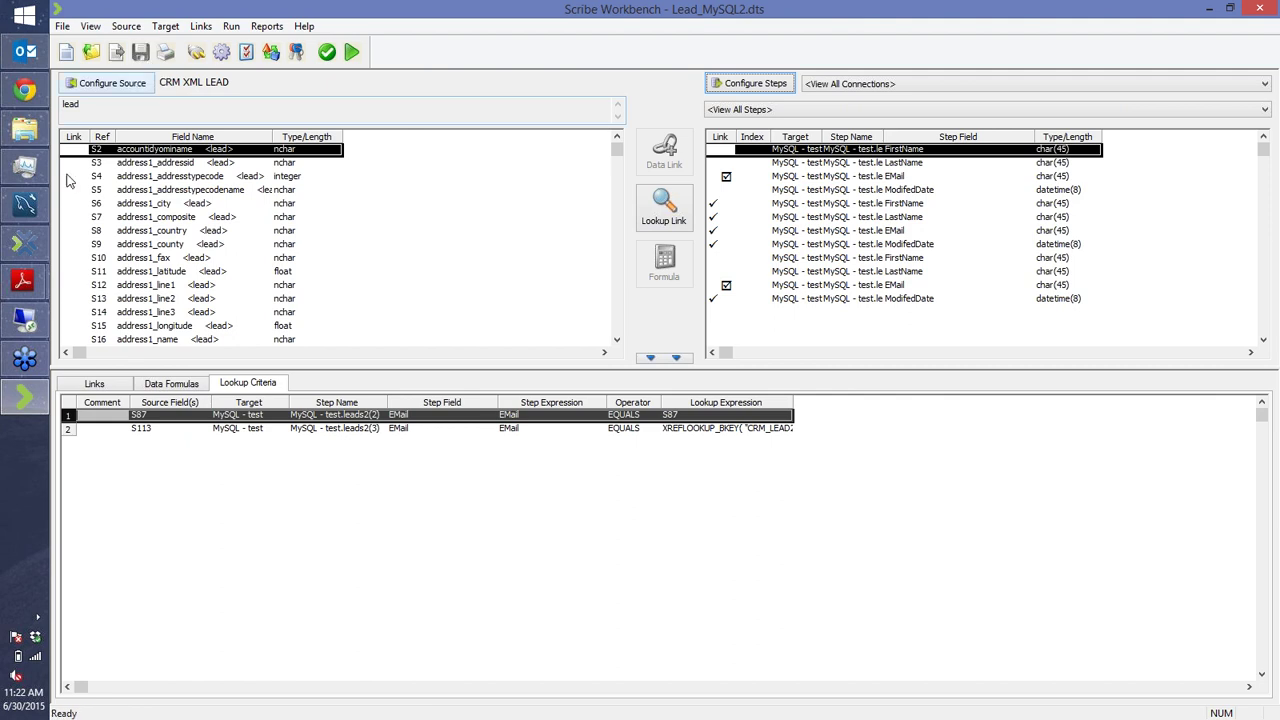
# - Switch to File Explorer and open the Users\Public\Public Documents\Scribe\Collaborations\Default folder on the C: drive
pyautogui.click(25, 128)
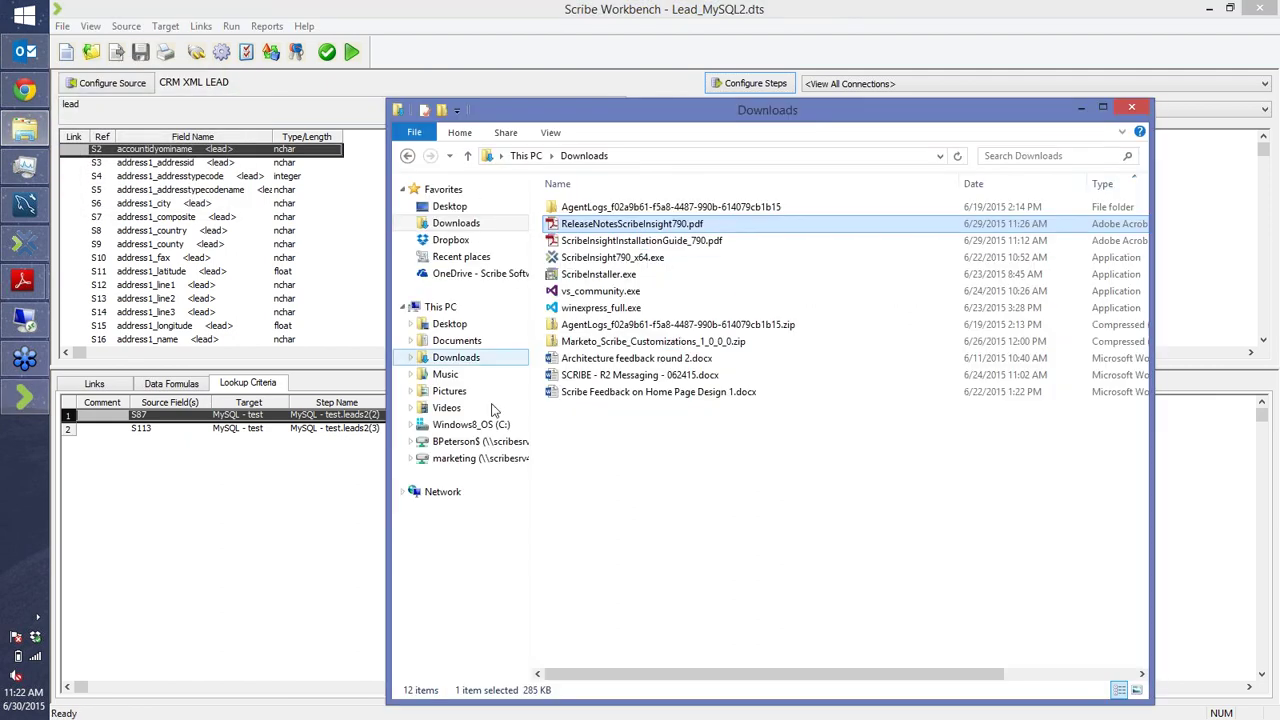
pyautogui.click(455, 424)
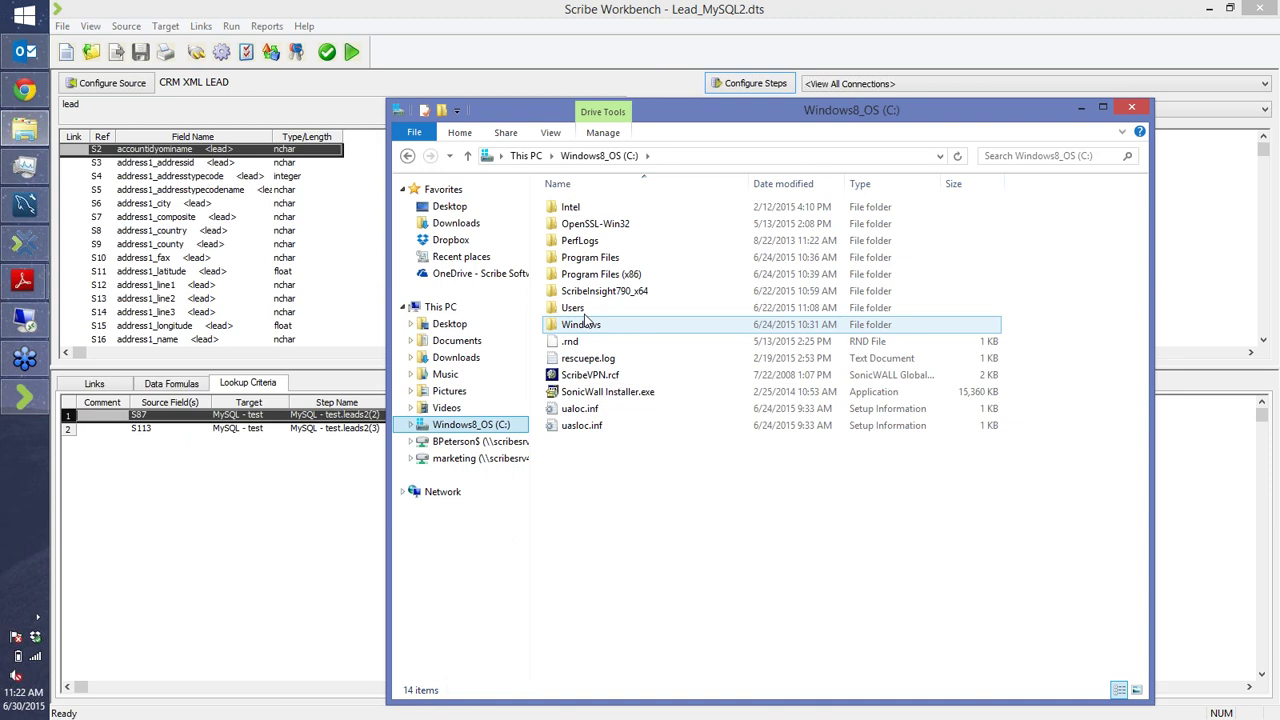
pyautogui.doubleClick(592, 308)
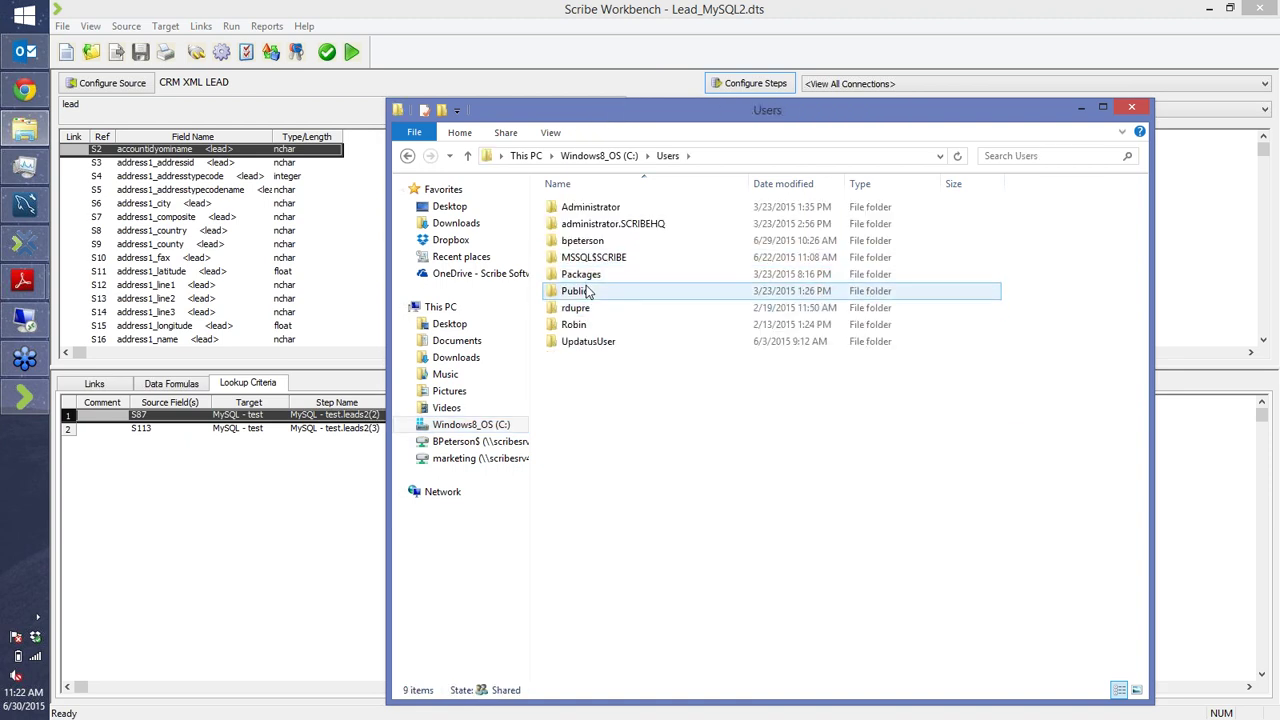
pyautogui.doubleClick(578, 291)
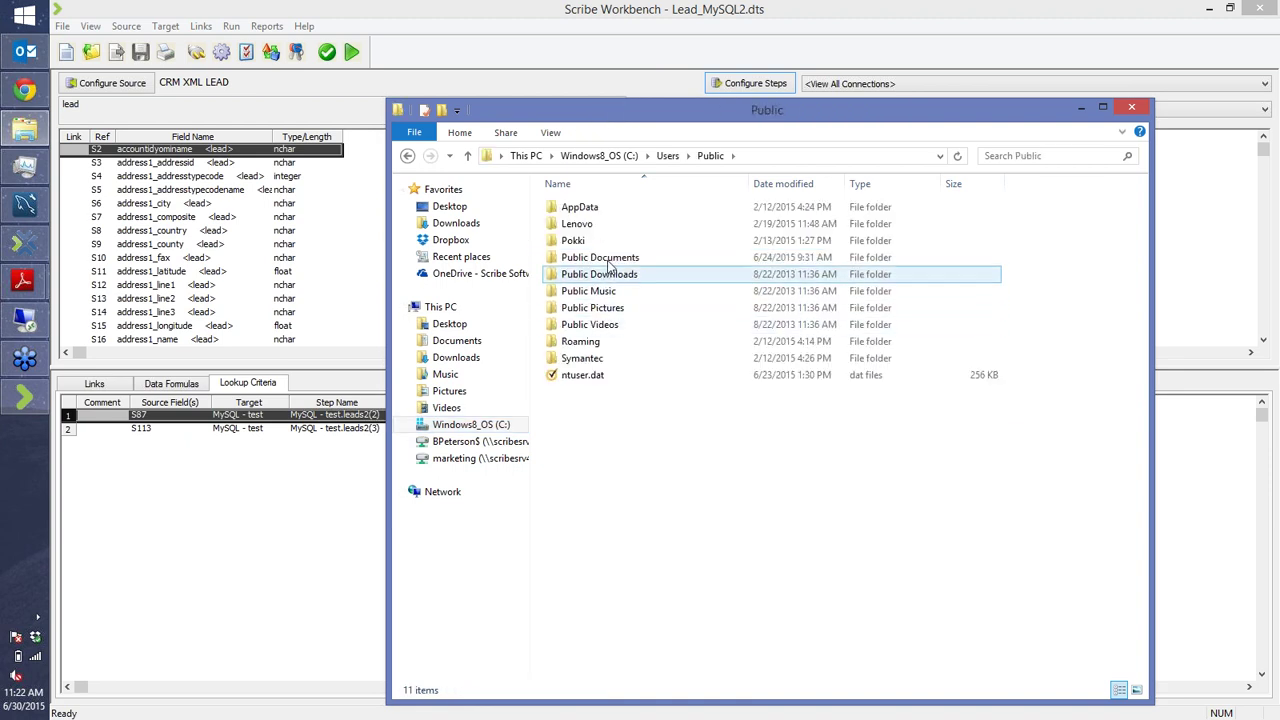
pyautogui.doubleClick(590, 258)
pyautogui.doubleClick(584, 224)
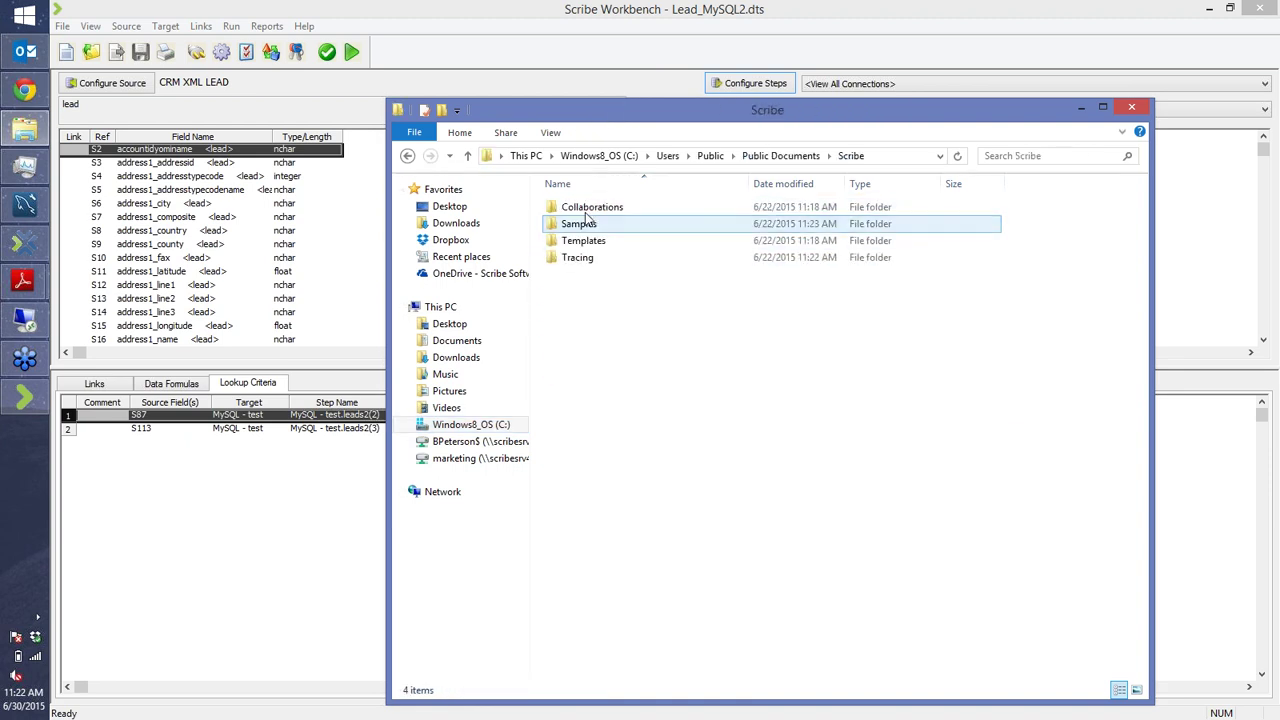
pyautogui.doubleClick(590, 208)
pyautogui.doubleClick(582, 209)
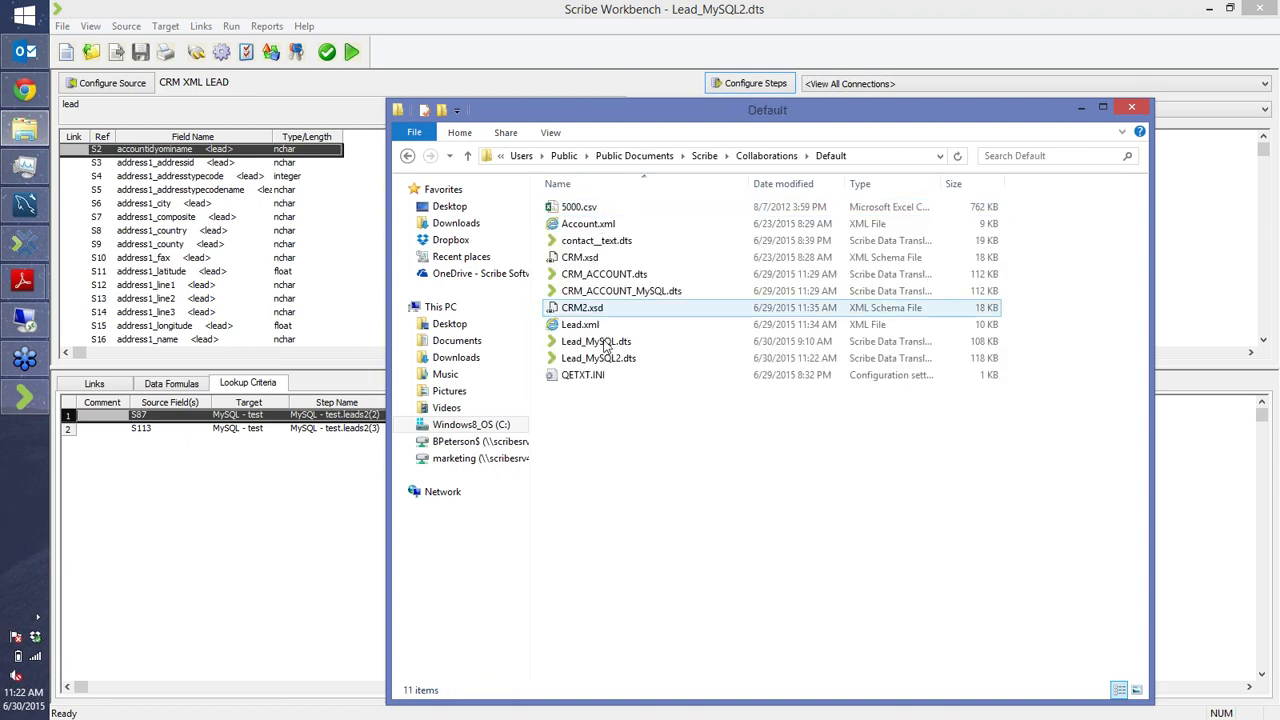
# - Start opening Lead_MySQL2.dts with another program without making it the .dts default, and browse this PC for the application
pyautogui.click(606, 362)
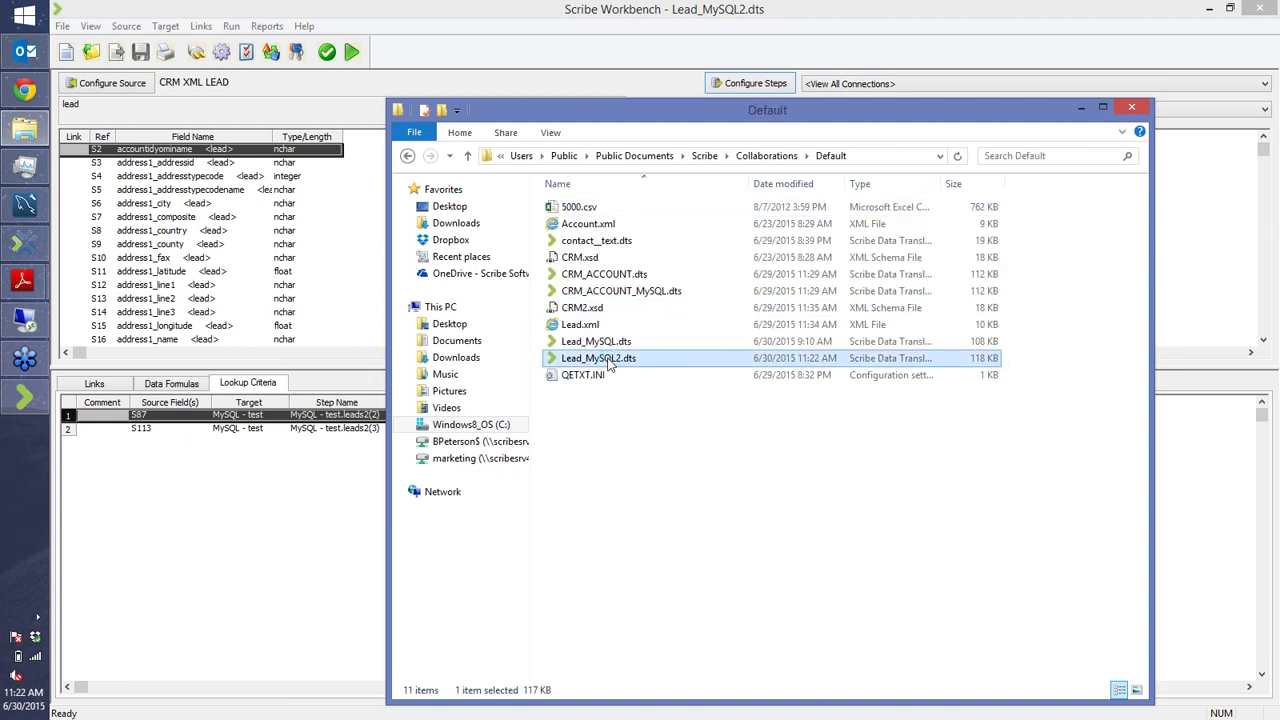
pyautogui.rightClick(608, 364)
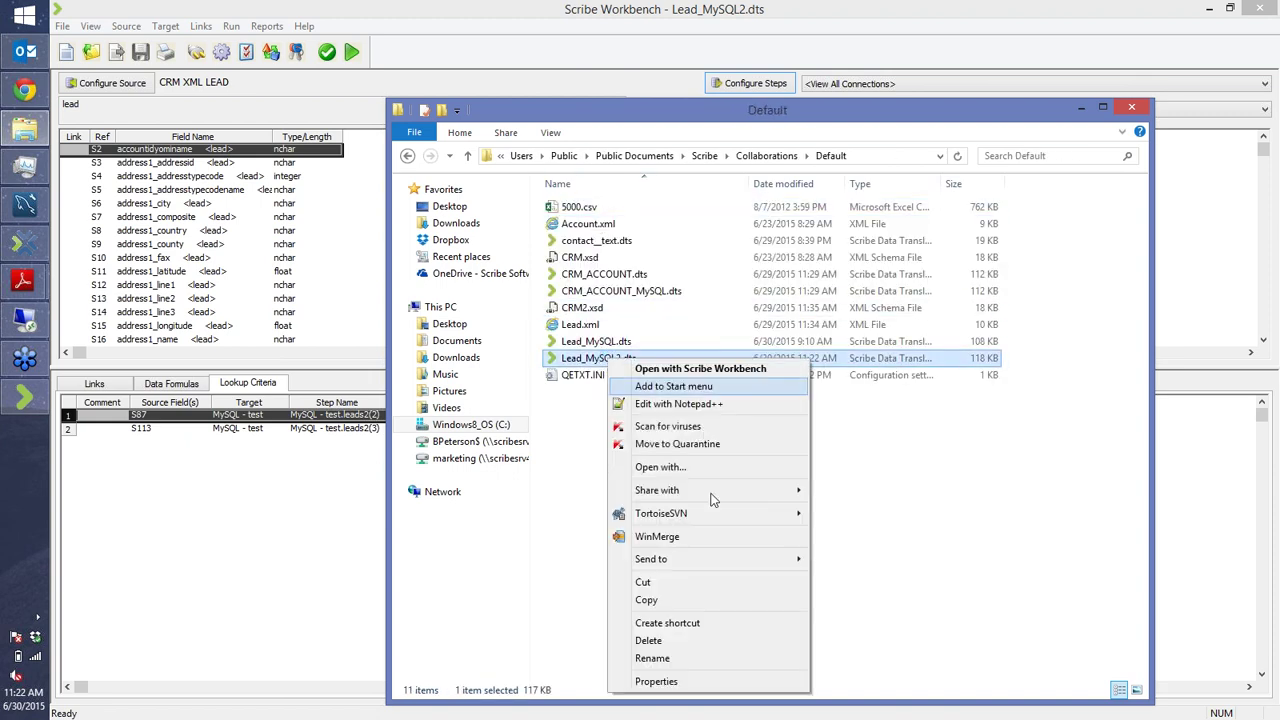
pyautogui.click(720, 466)
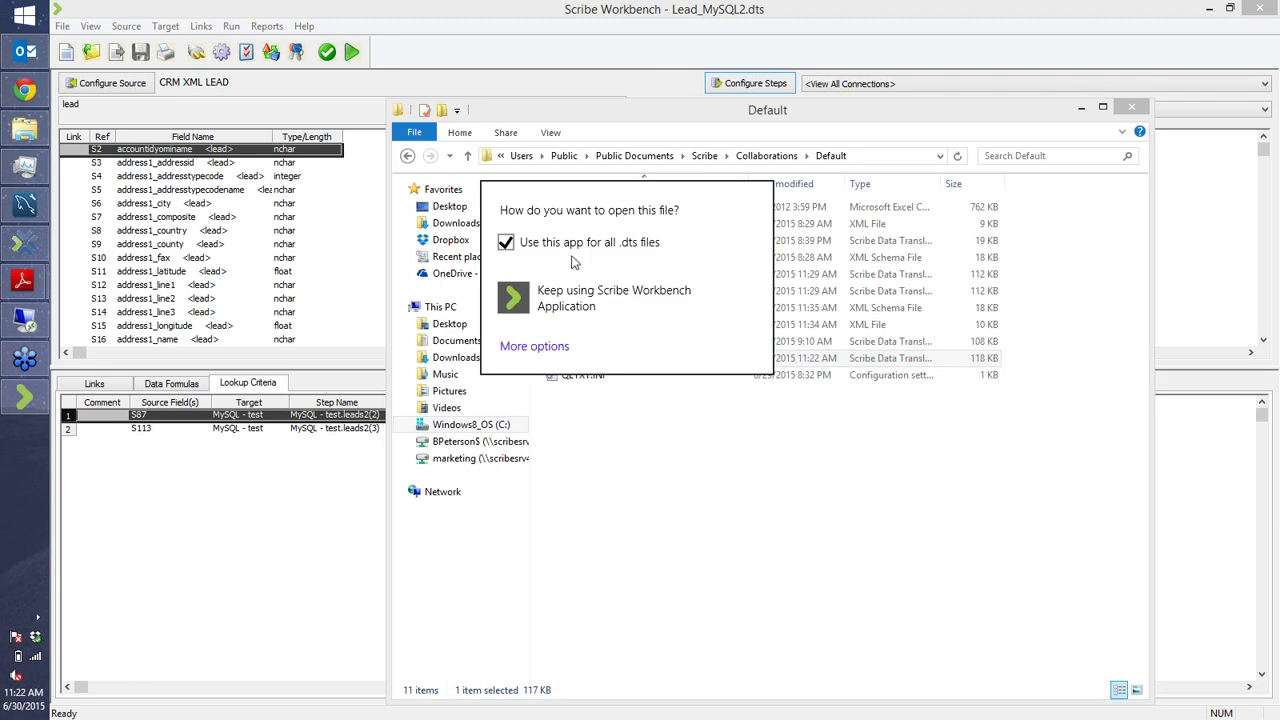
pyautogui.click(506, 242)
pyautogui.click(534, 346)
pyautogui.scroll(-3, 616, 481)
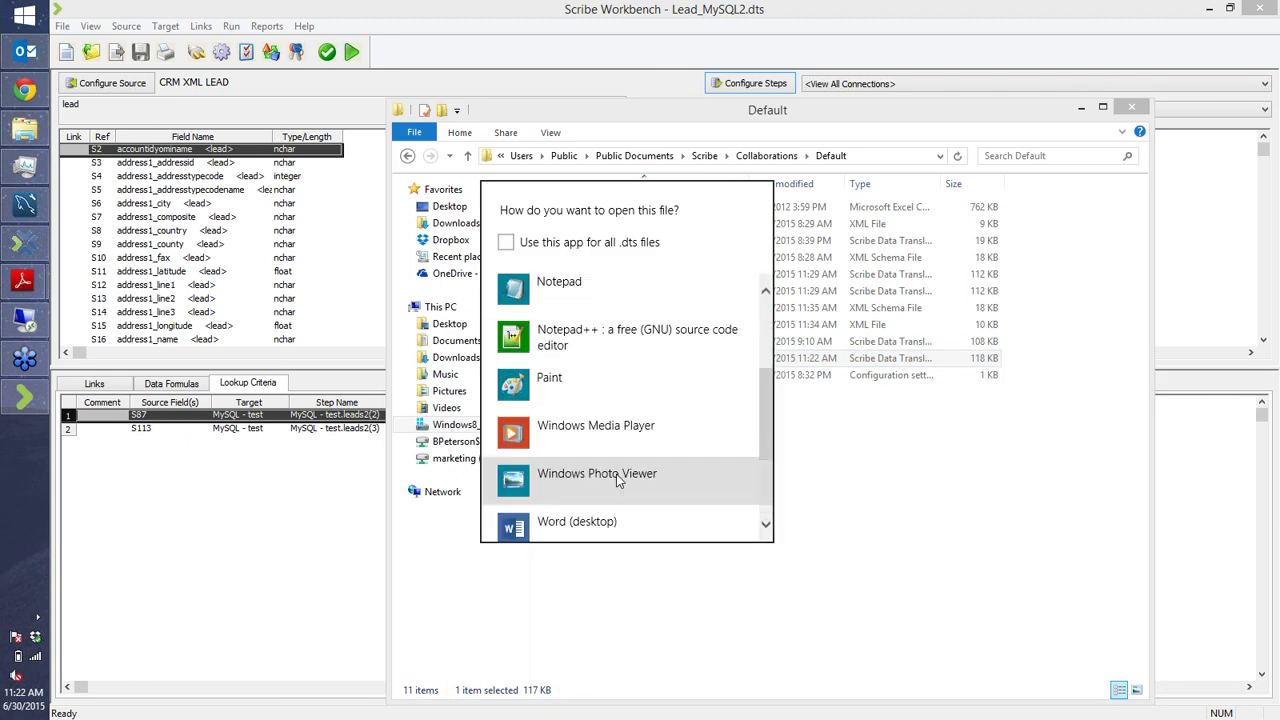
pyautogui.scroll(-2, 617, 481)
pyautogui.click(608, 591)
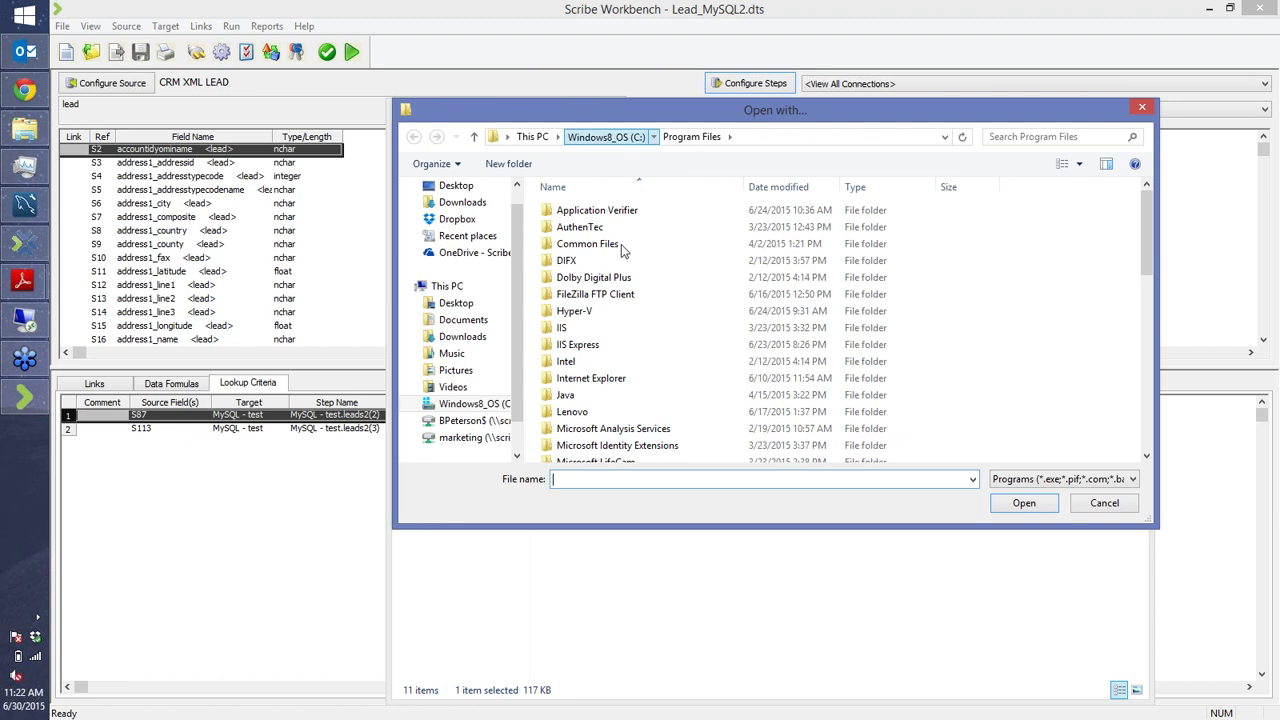
# - Look in Program Files (x86)\Scribe for the editor application and open Lead_MySQL2.dts in the Translation Specification Editor
pyautogui.doubleClick(600, 277)
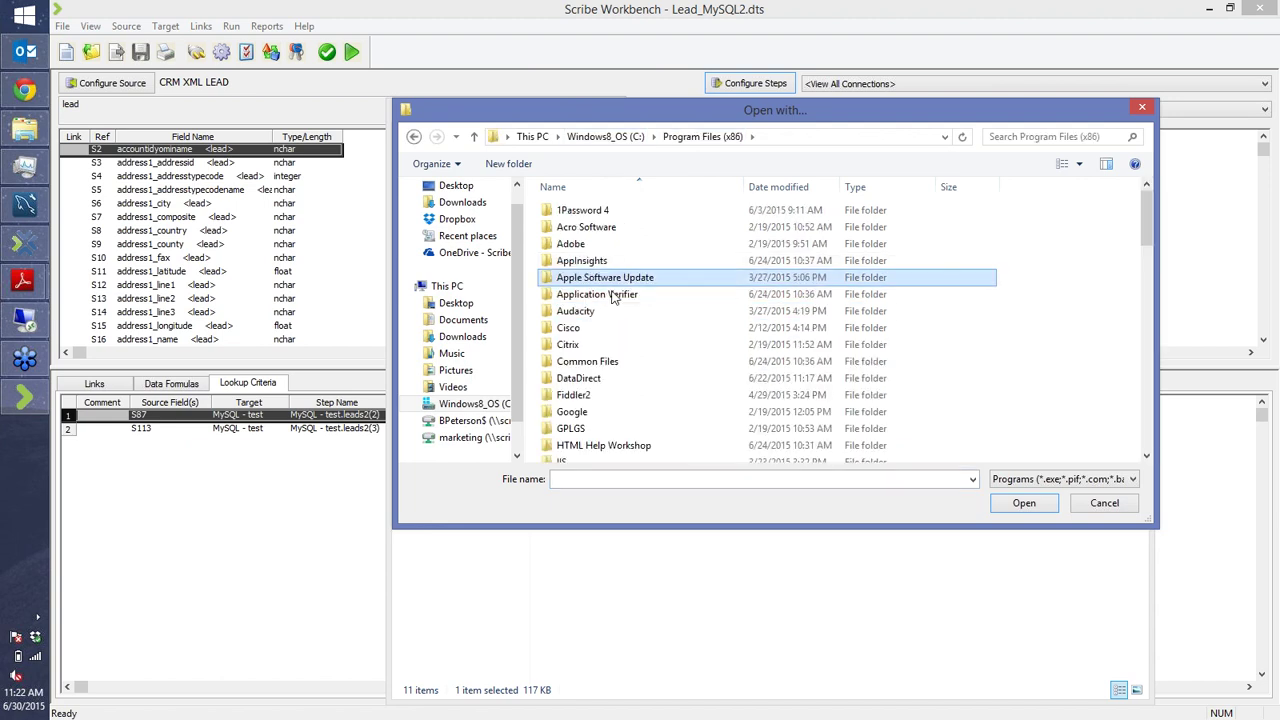
pyautogui.scroll(-20, 613, 298)
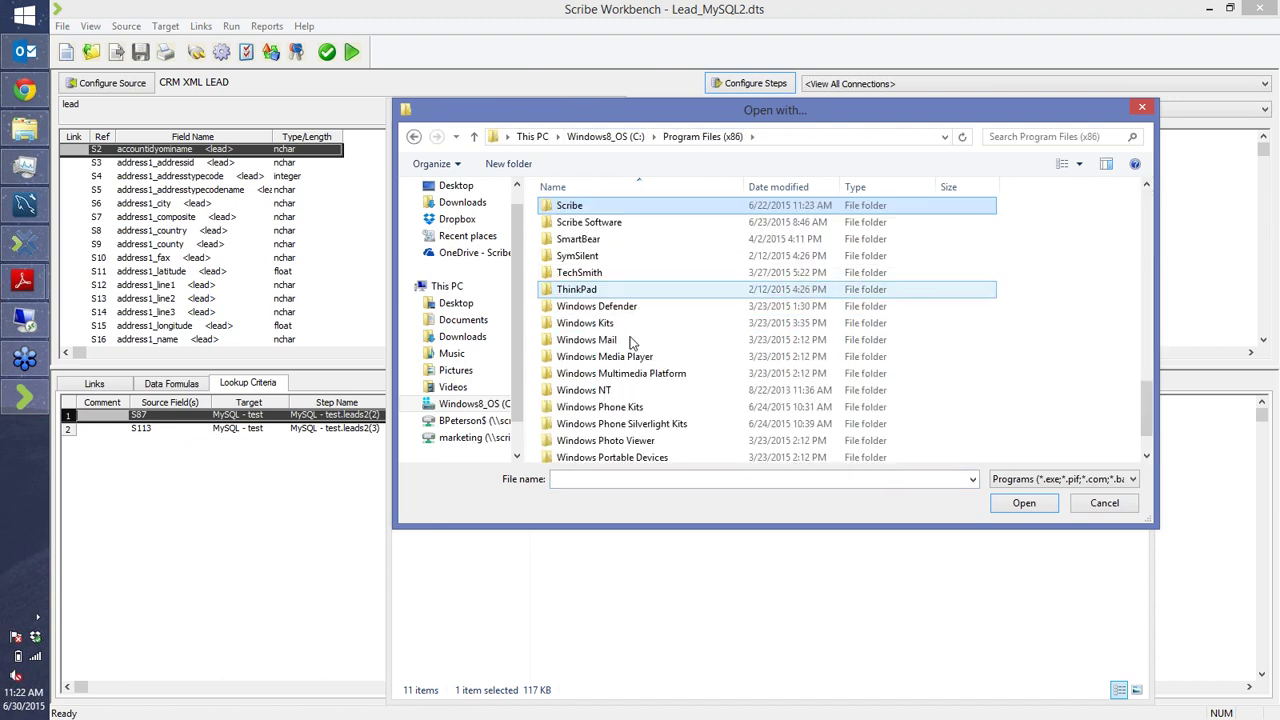
pyautogui.doubleClick(590, 208)
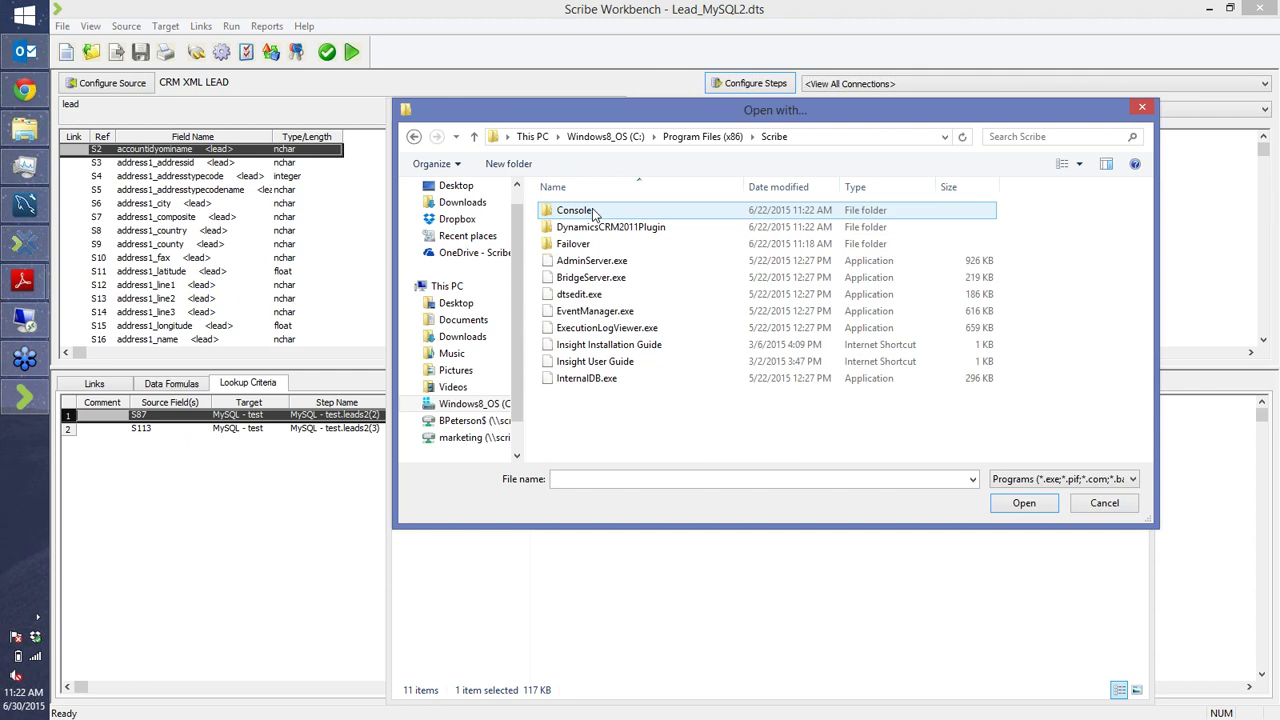
pyautogui.doubleClick(586, 346)
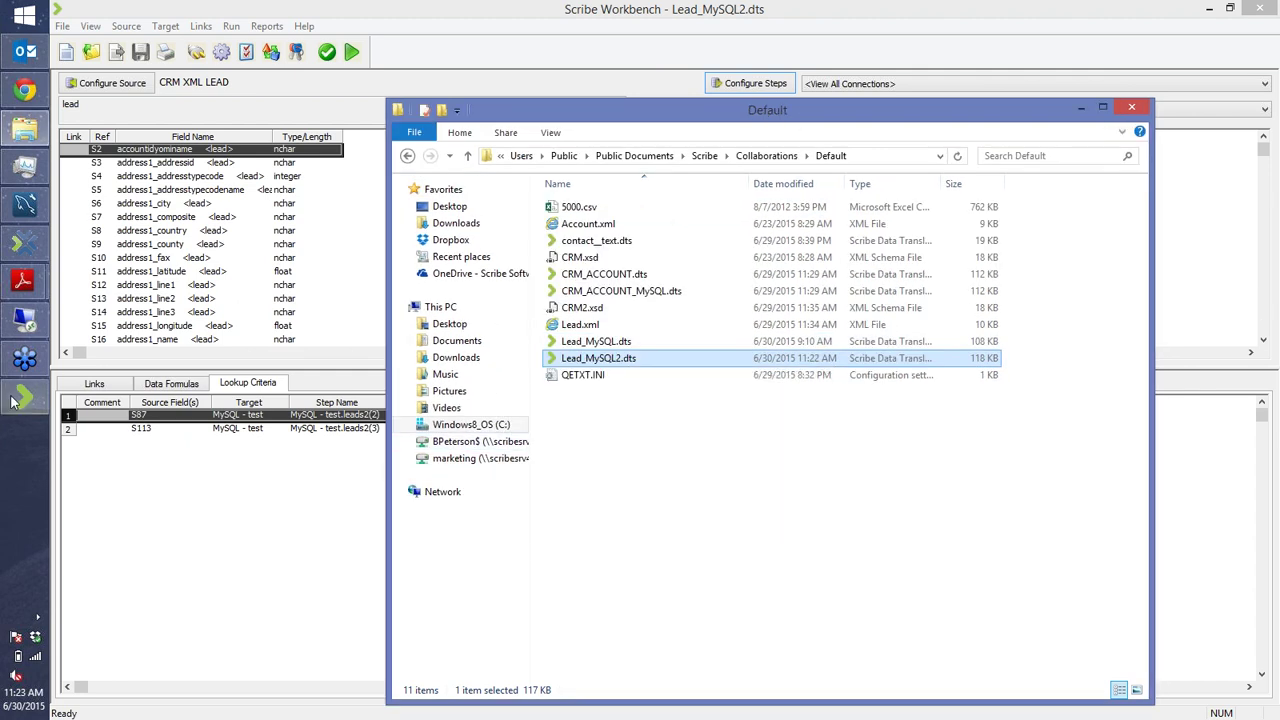
pyautogui.rightClick(633, 362)
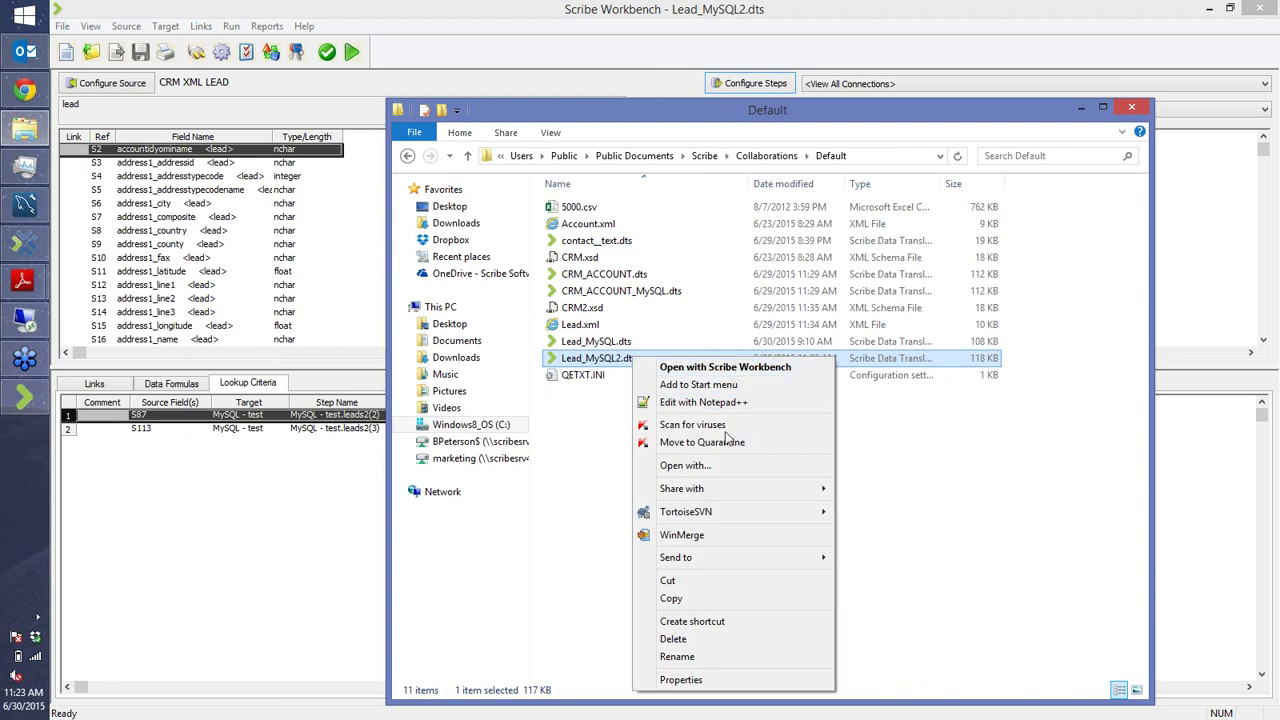
pyautogui.click(728, 466)
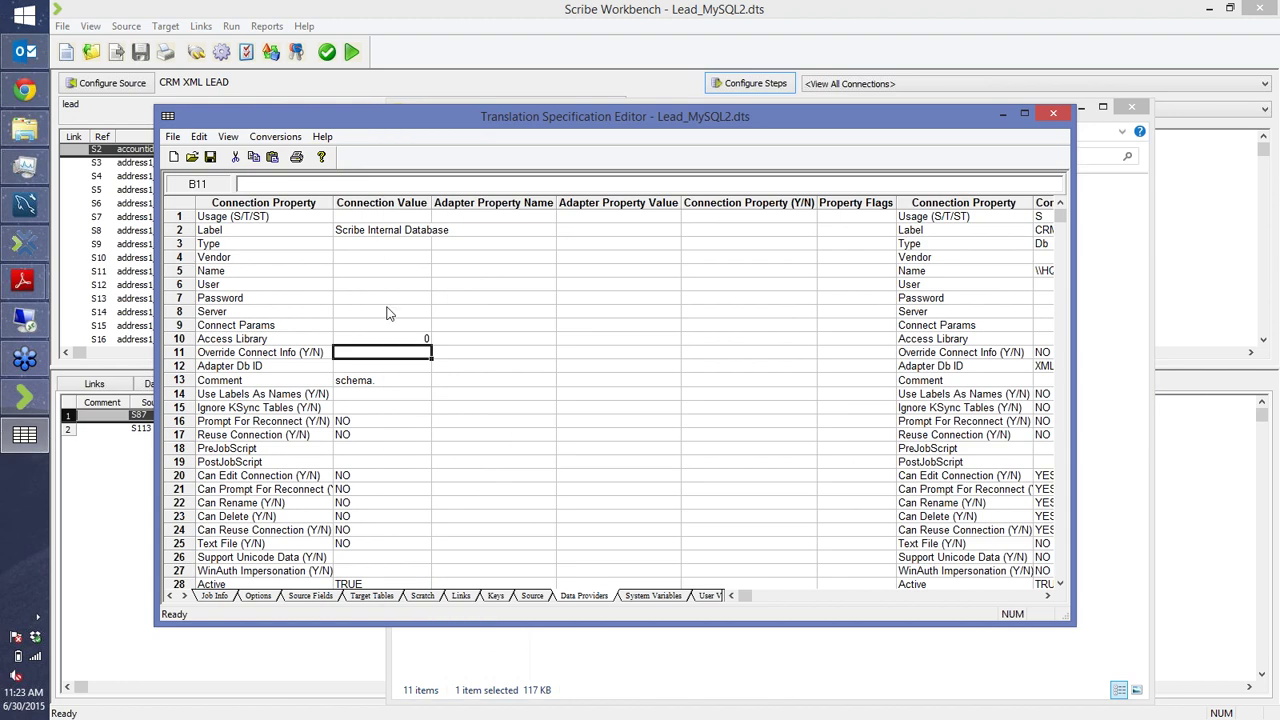
# - Examine the CRM XML LEAD connection's property values in the Data Providers sheet of Lead_MySQL2.dts
pyautogui.click(767, 385)
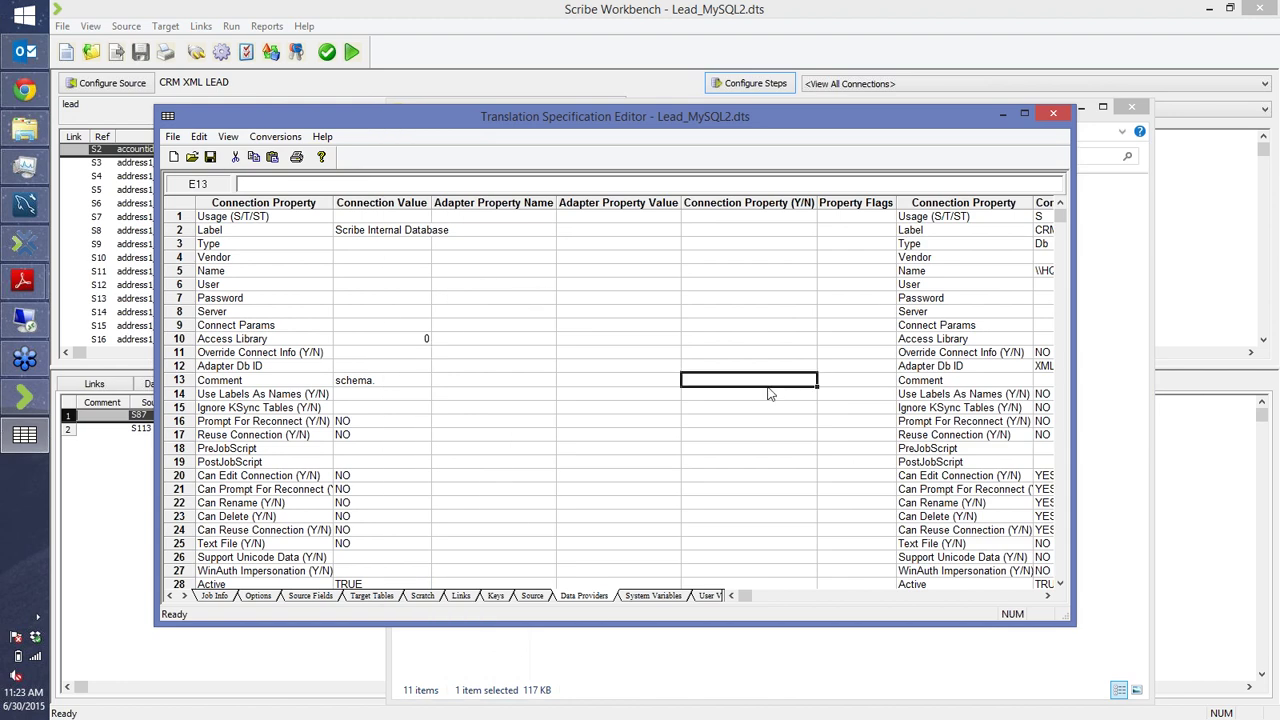
pyautogui.press('Right')
pyautogui.press('Right')
pyautogui.press('Right')
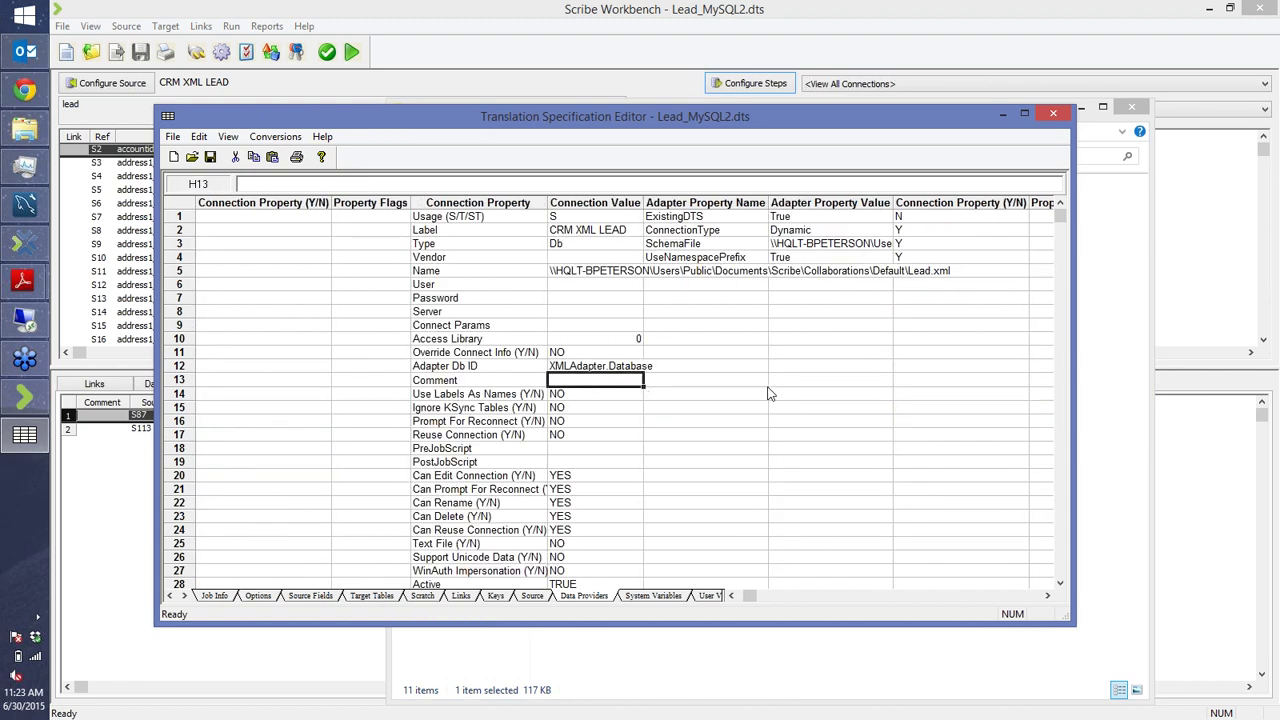
pyautogui.press('Up')
pyautogui.press('Up')
pyautogui.press('Up')
pyautogui.press('Up')
pyautogui.press('Up')
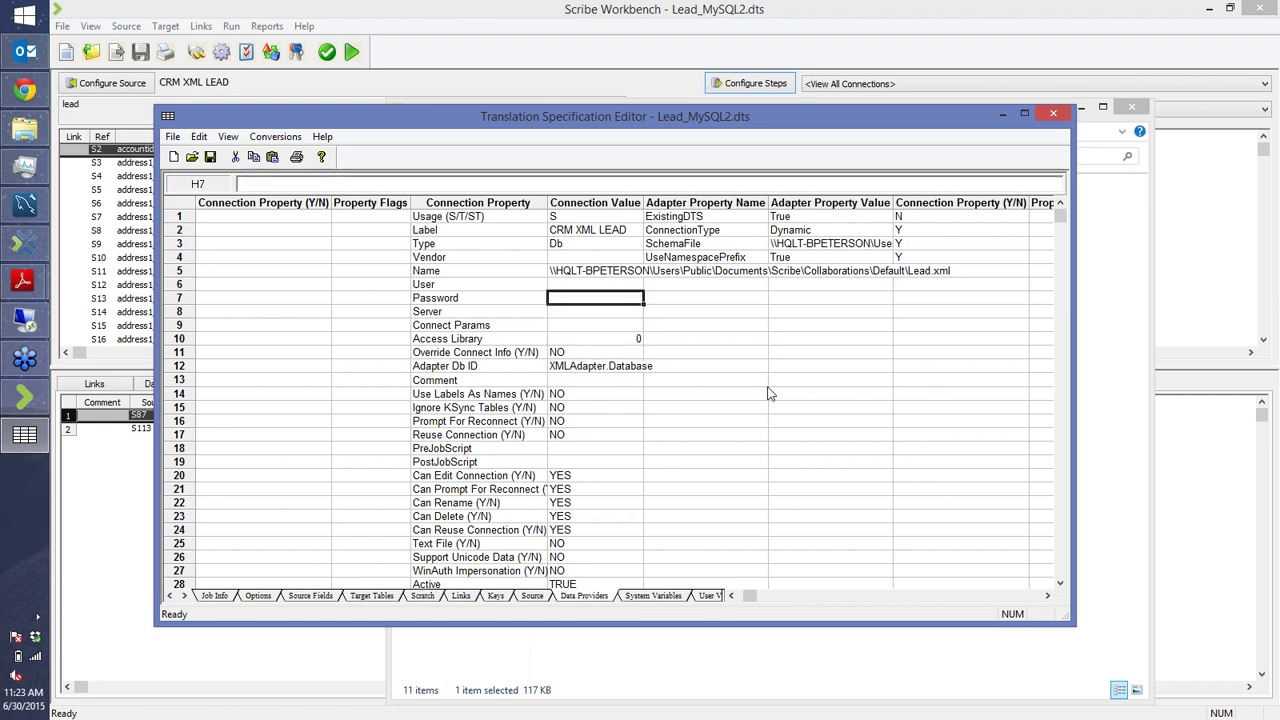
pyautogui.press('Down')
pyautogui.press('Down')
pyautogui.press('Up')
pyautogui.press('Up')
pyautogui.press('Up')
pyautogui.press('Up')
pyautogui.press('Up')
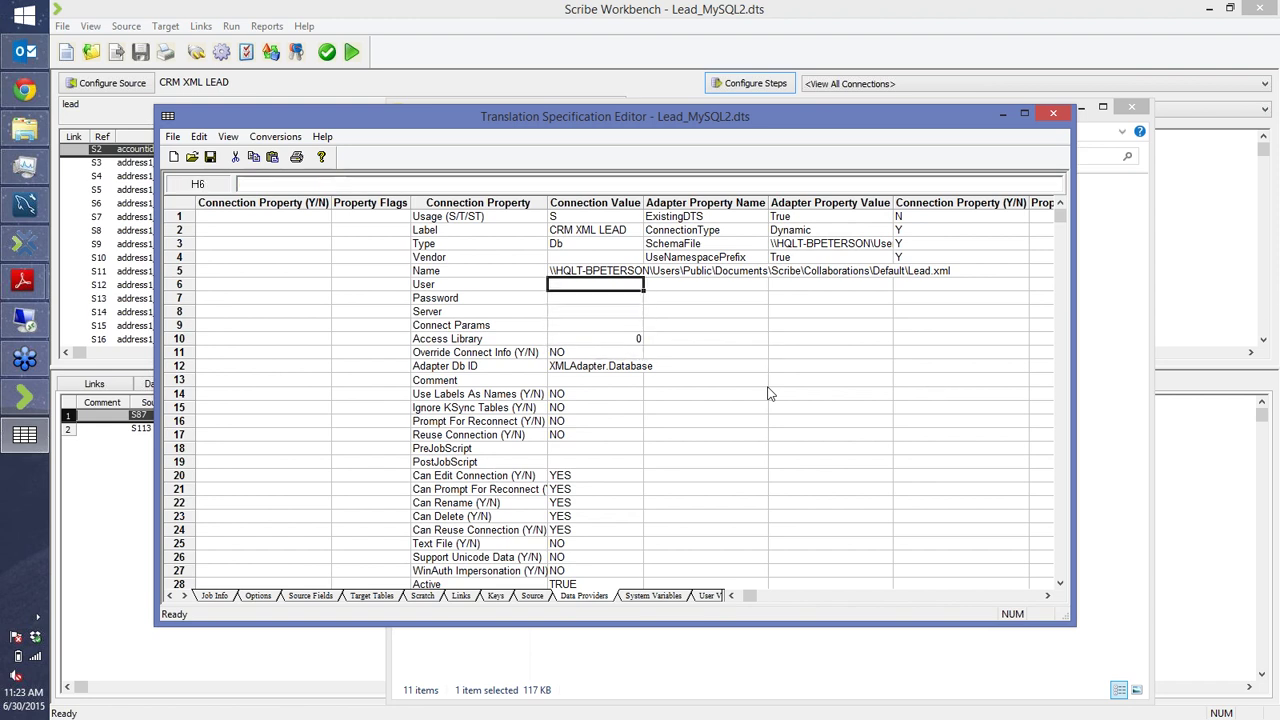
# - Examine the MySQL - test and Adapter for Salesforce connection columns, ending at the Salesforce server value
pyautogui.press('Right')
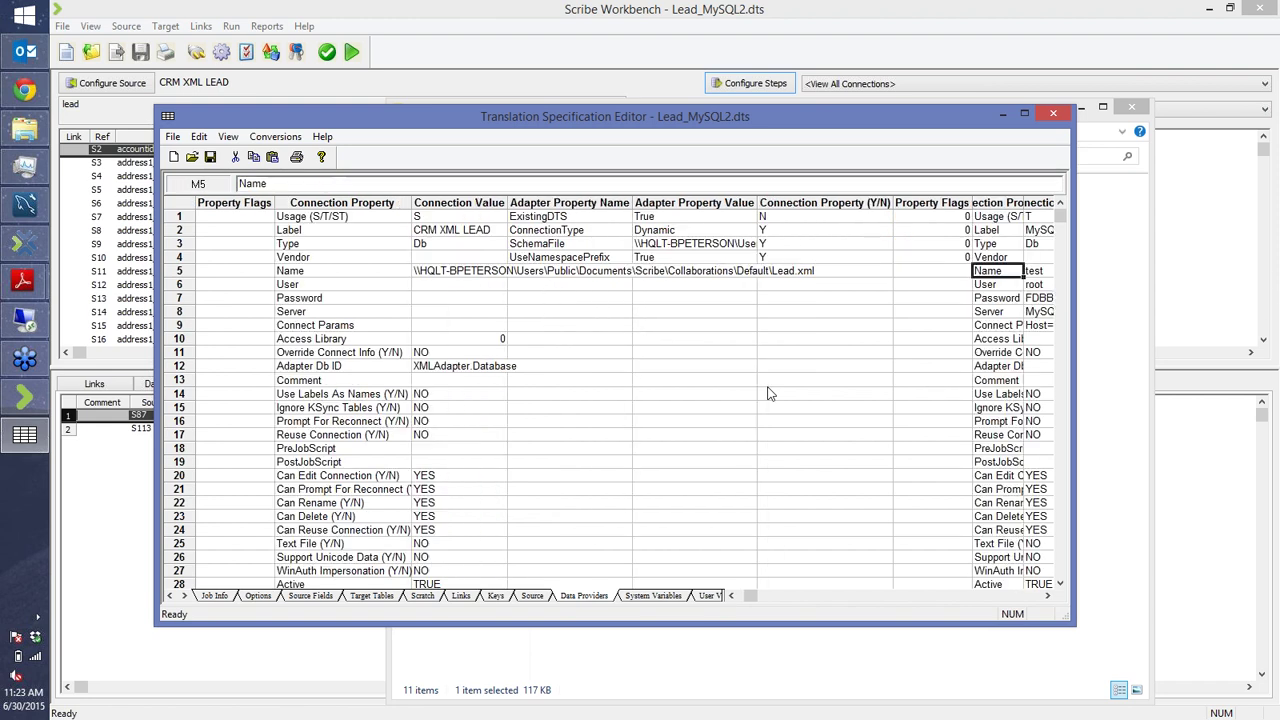
pyautogui.press('Right')
pyautogui.press('Right')
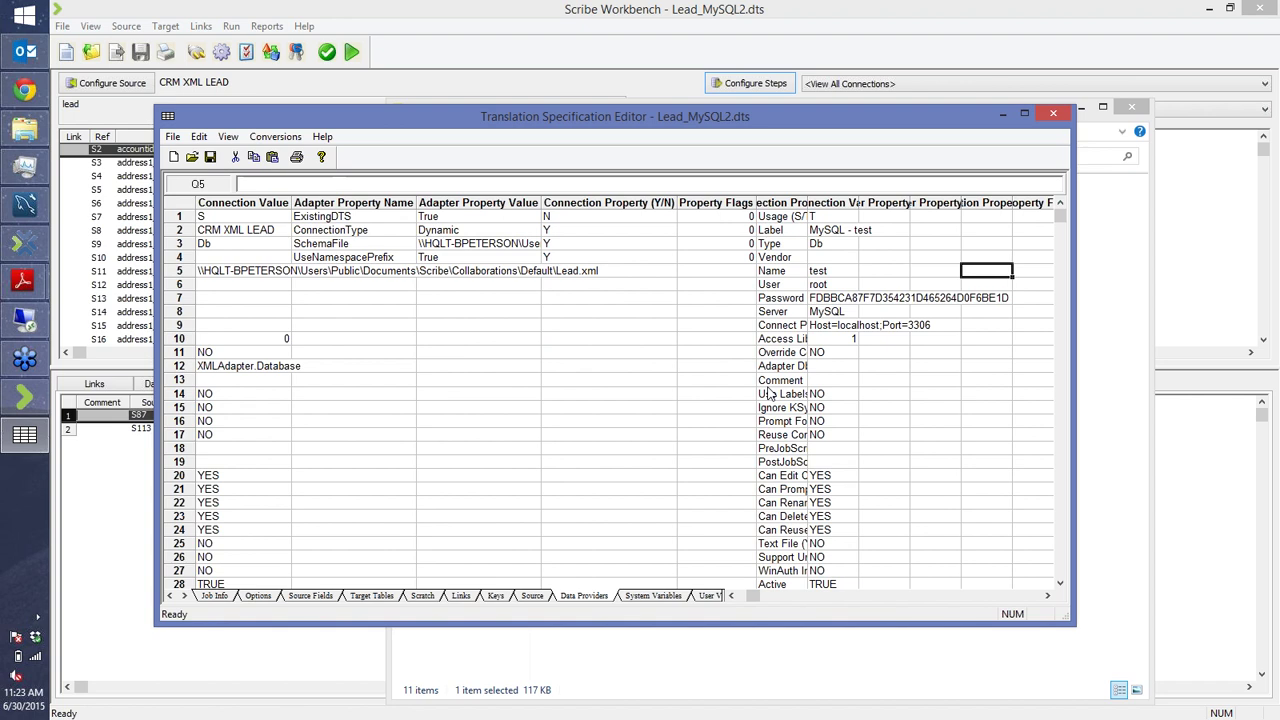
pyautogui.press('Right')
pyautogui.press('Right')
pyautogui.press('Right')
pyautogui.press('Right')
pyautogui.press('Right')
pyautogui.press('Right')
pyautogui.press('Right')
pyautogui.press('Right')
pyautogui.press('Down')
pyautogui.press('Left')
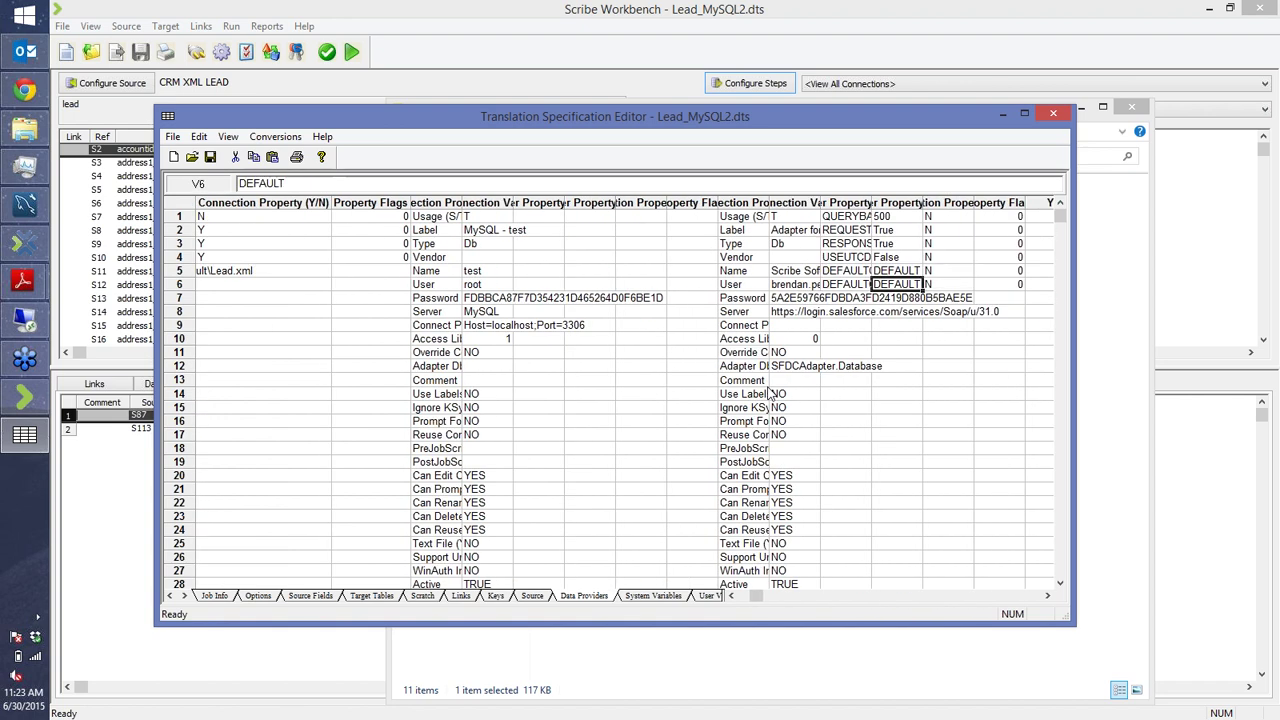
pyautogui.press('Down')
pyautogui.press('Down')
pyautogui.press('Left')
pyautogui.press('Left')
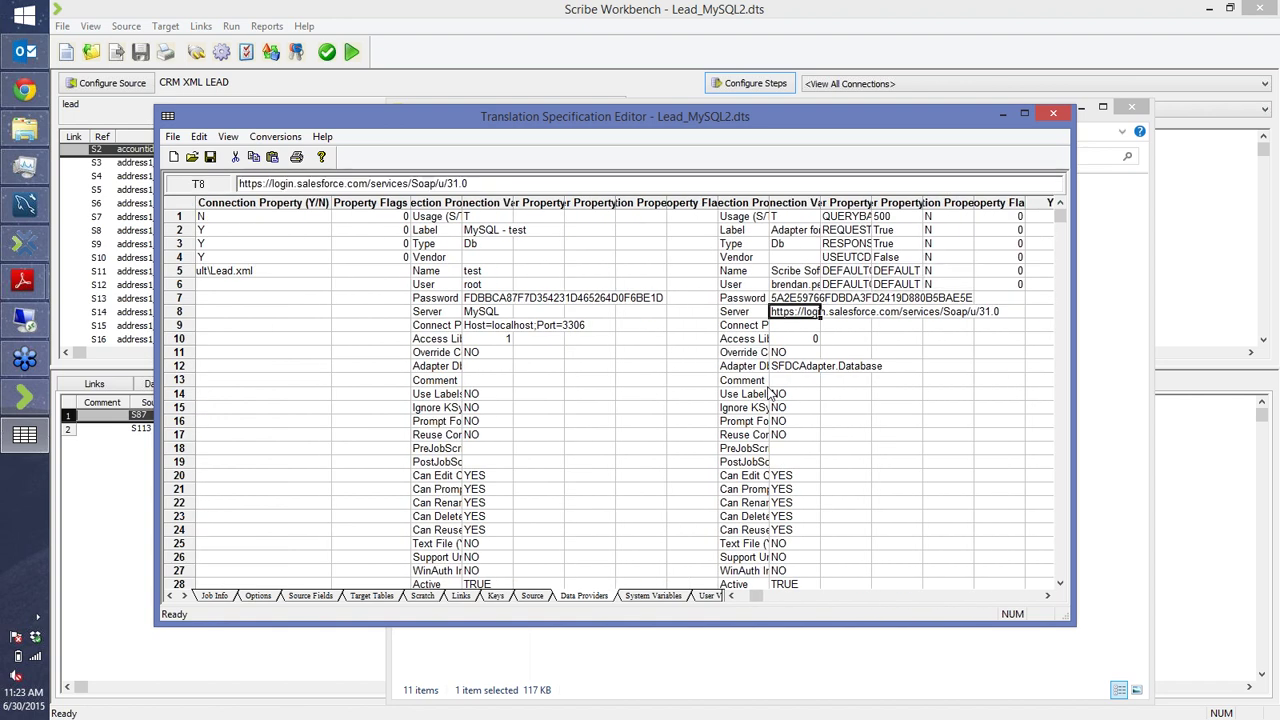
# - Inspect the Salesforce connection's user and GUID values, and highlight its rows from Text File through GUID
pyautogui.click(791, 285)
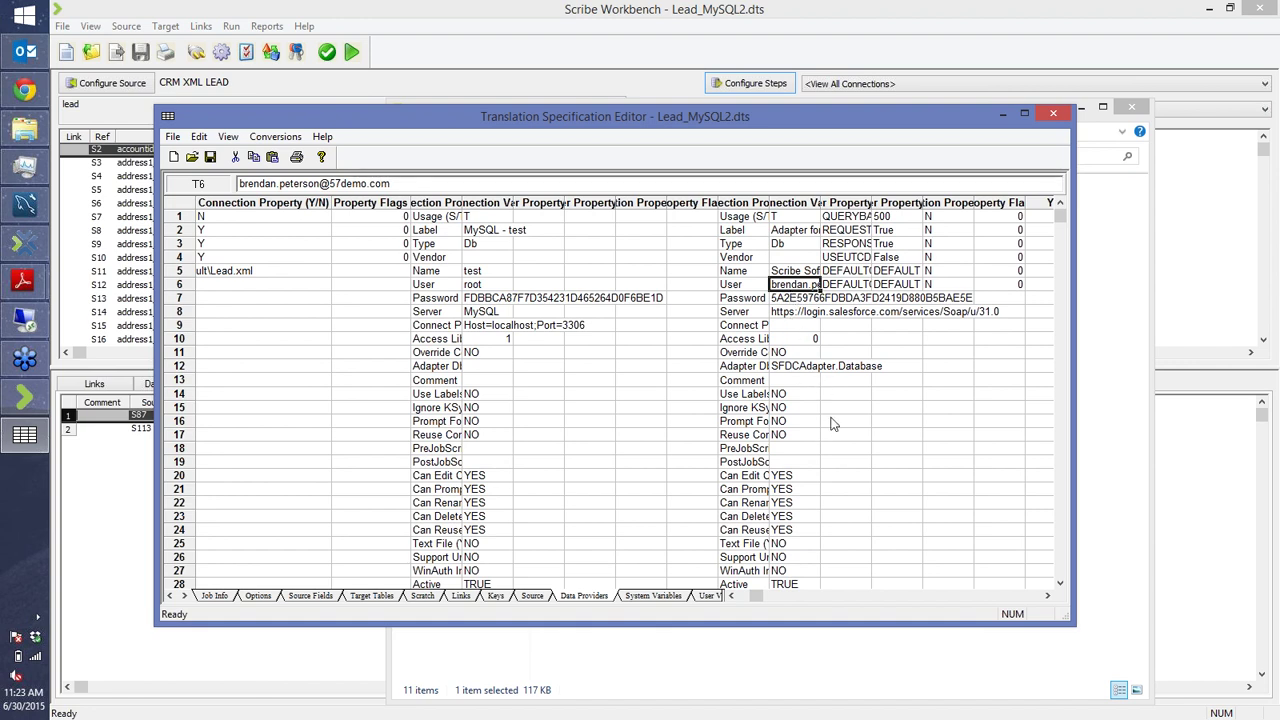
pyautogui.scroll(-3, 826, 417)
pyautogui.click(795, 475)
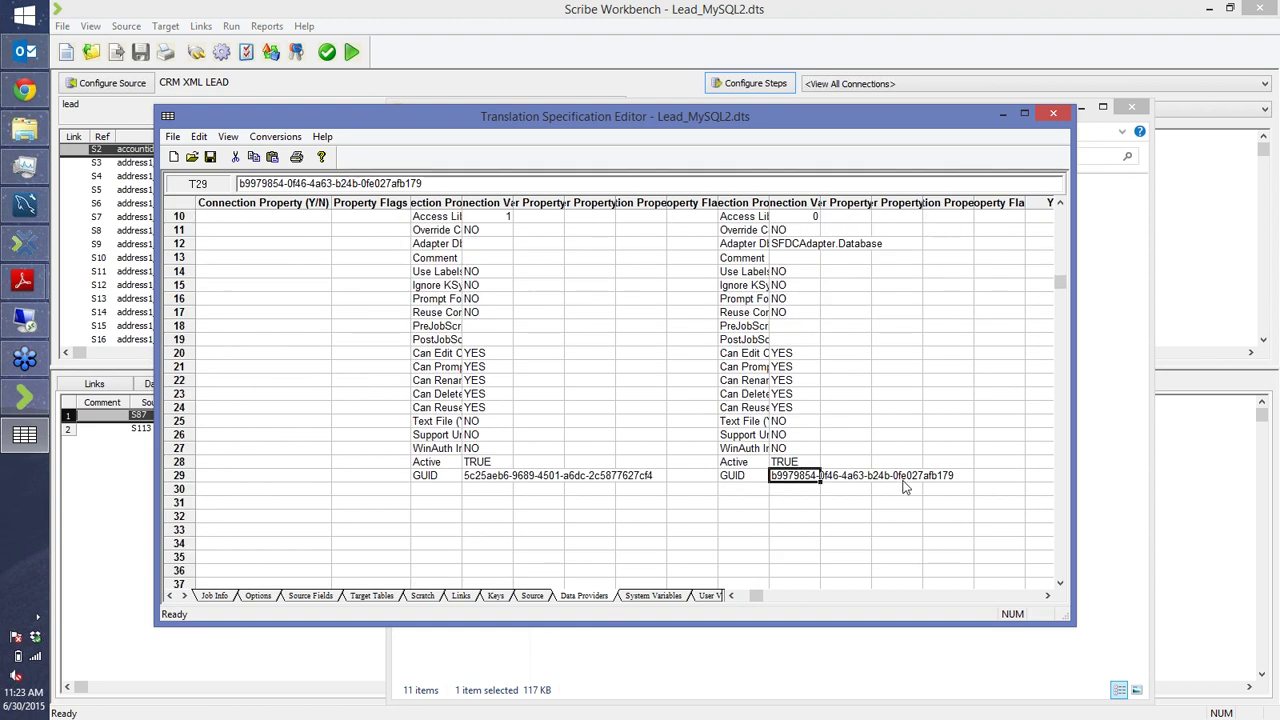
pyautogui.moveTo(731, 428); pyautogui.dragTo(984, 510)
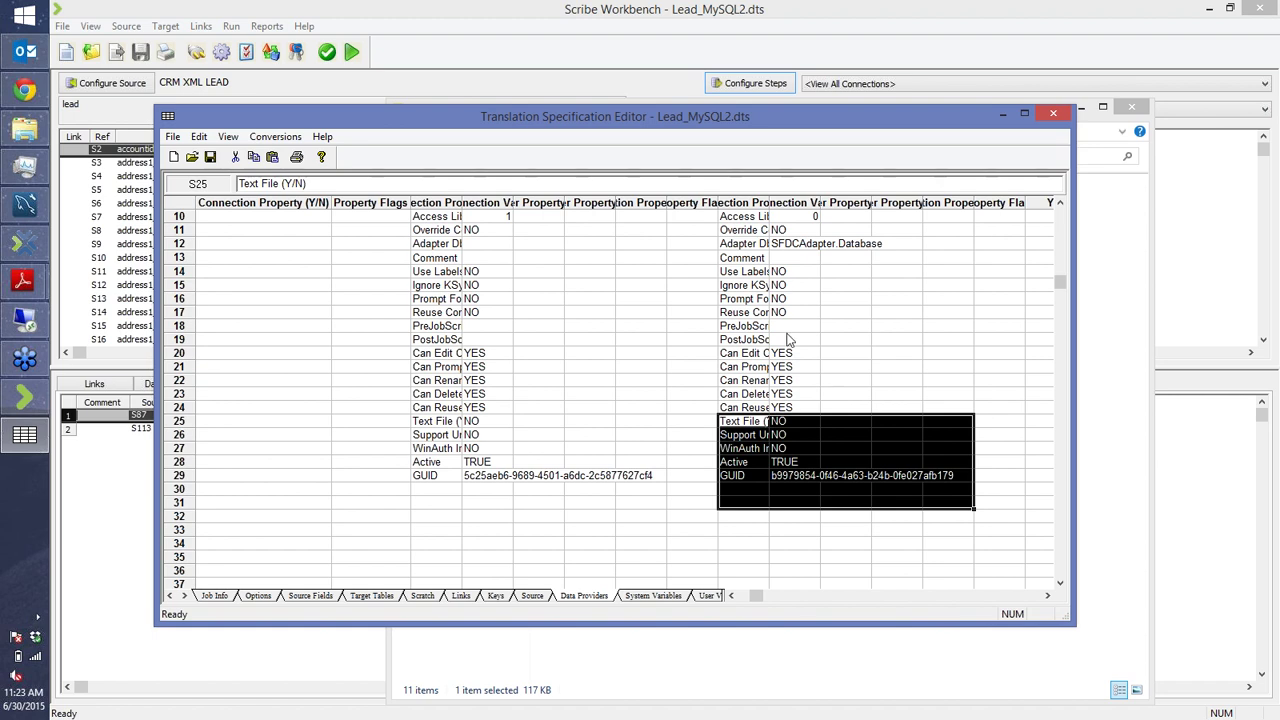
pyautogui.scroll(3, 805, 470)
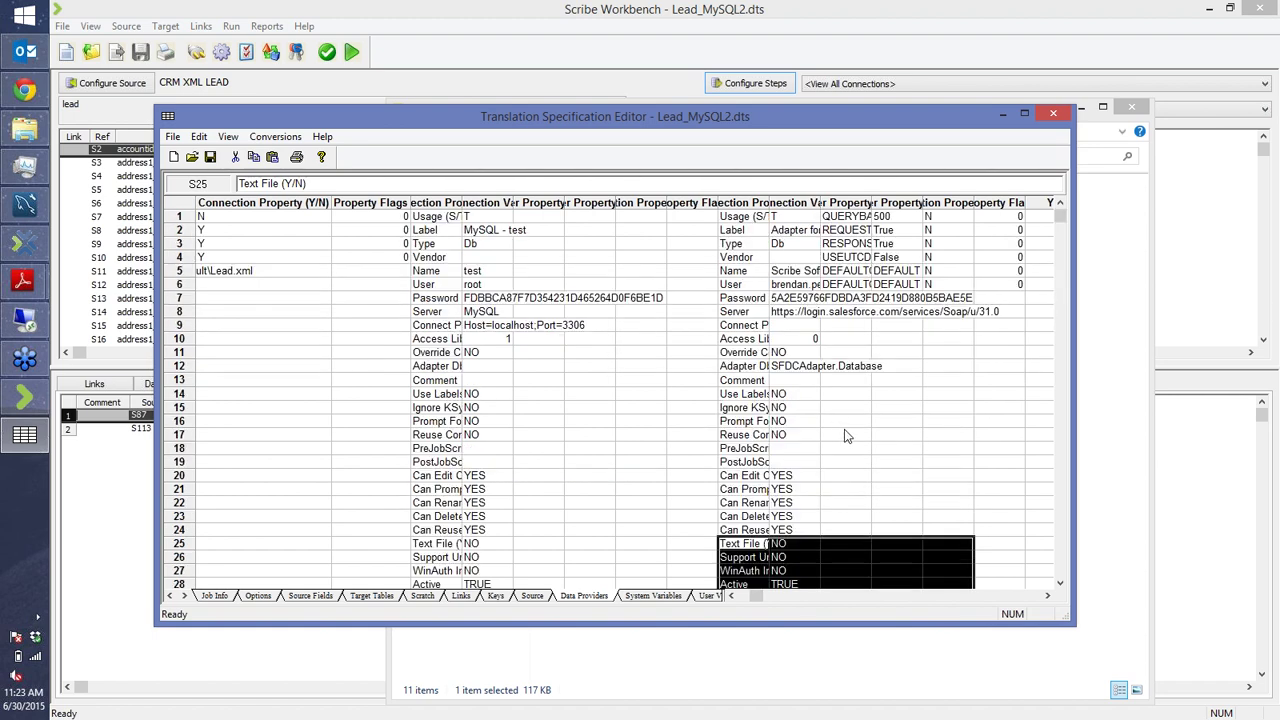
# - Return to Scribe Workbench and open the DTS-specific adapter settings of the Adapter for Salesforce connection from the Connection Manager
pyautogui.click(640, 60)
pyautogui.click(197, 51)
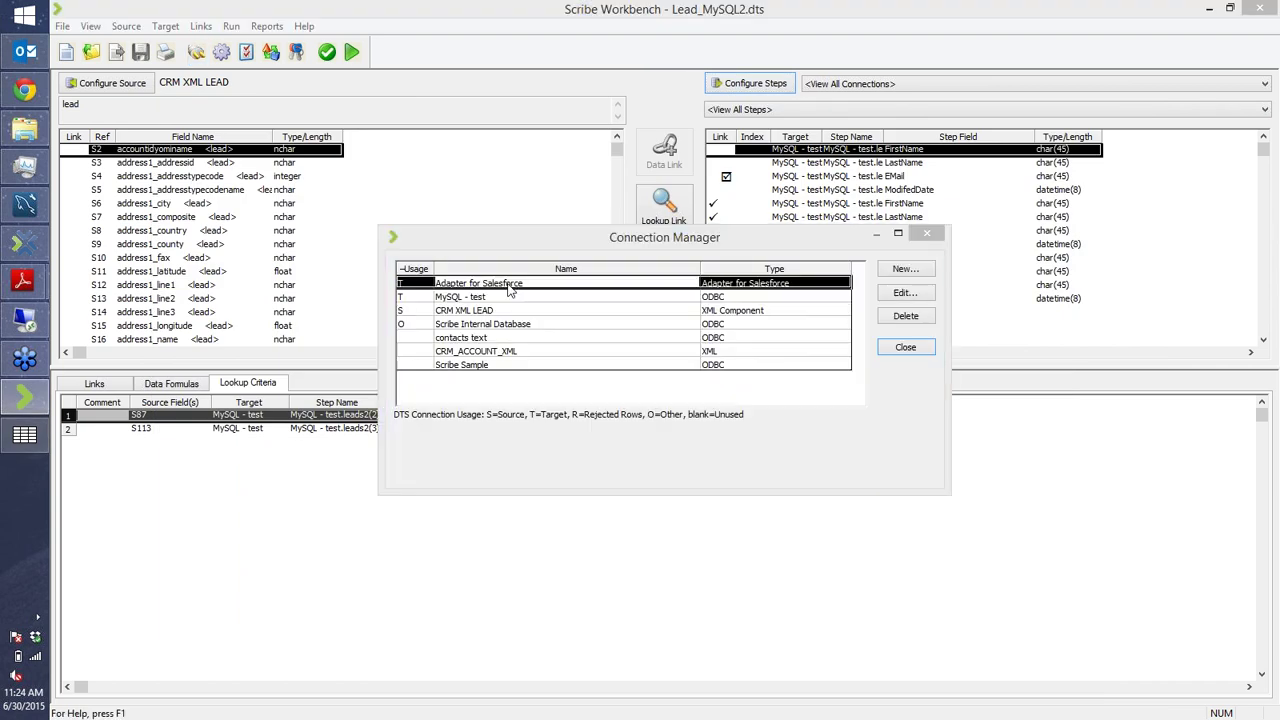
pyautogui.doubleClick(510, 283)
pyautogui.click(615, 229)
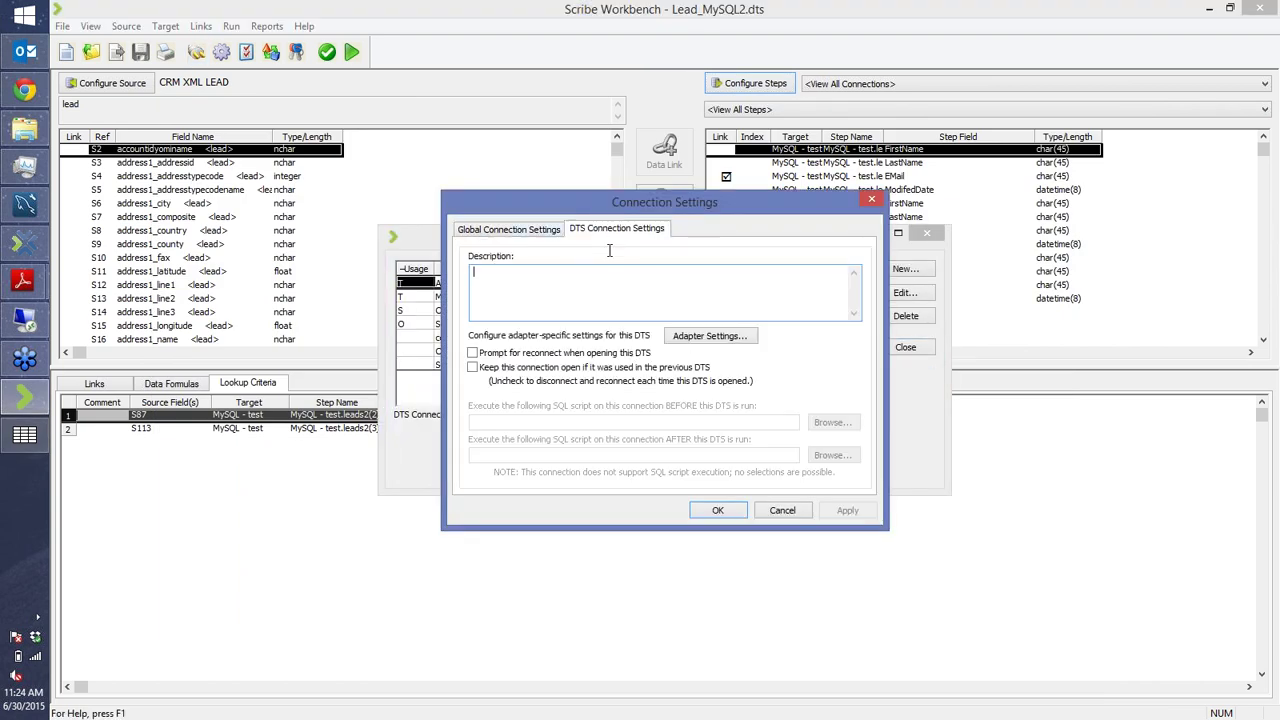
pyautogui.click(705, 336)
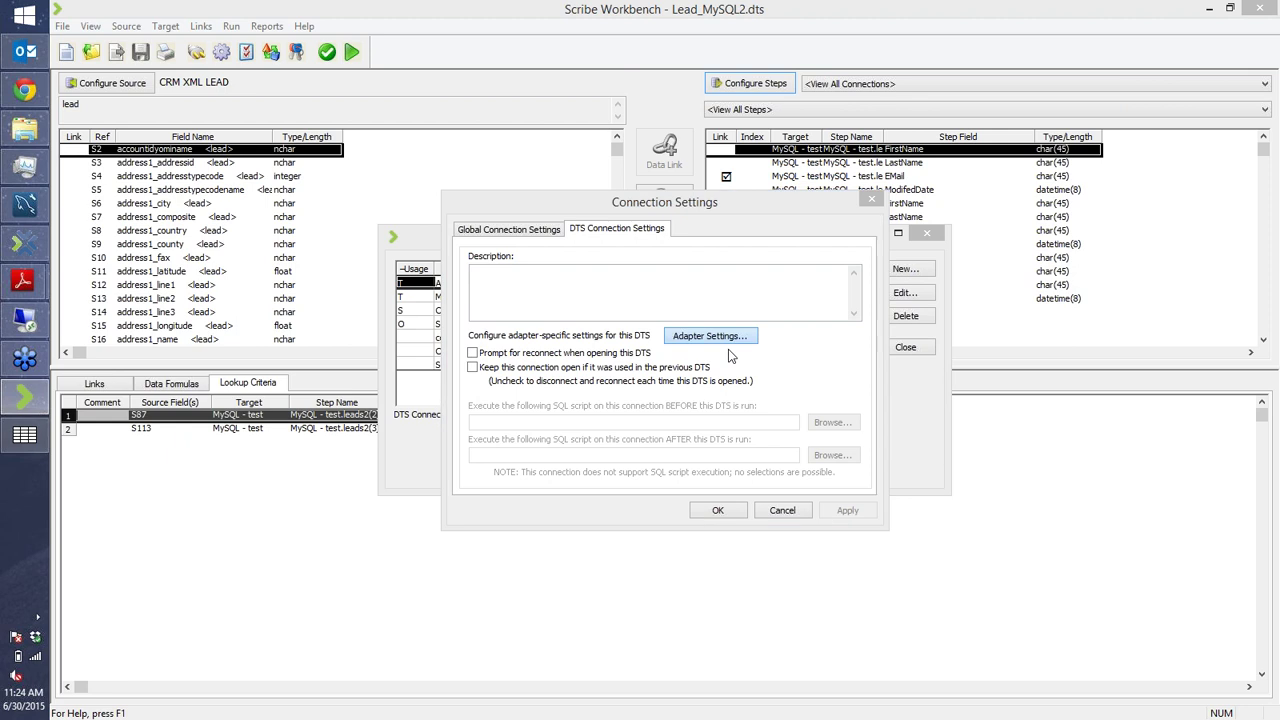
# - Set the Salesforce adapter's owner default to Use Selected User, choose the listed user, and apply the setting
pyautogui.click(633, 224)
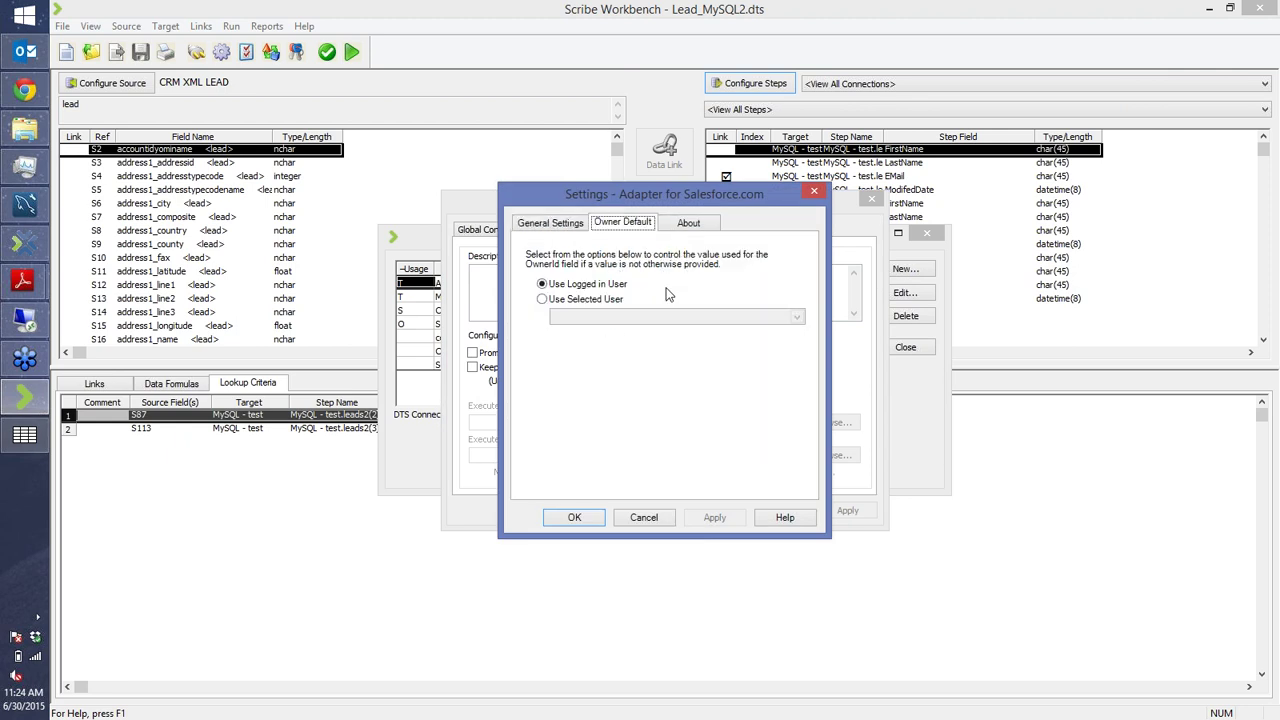
pyautogui.click(583, 302)
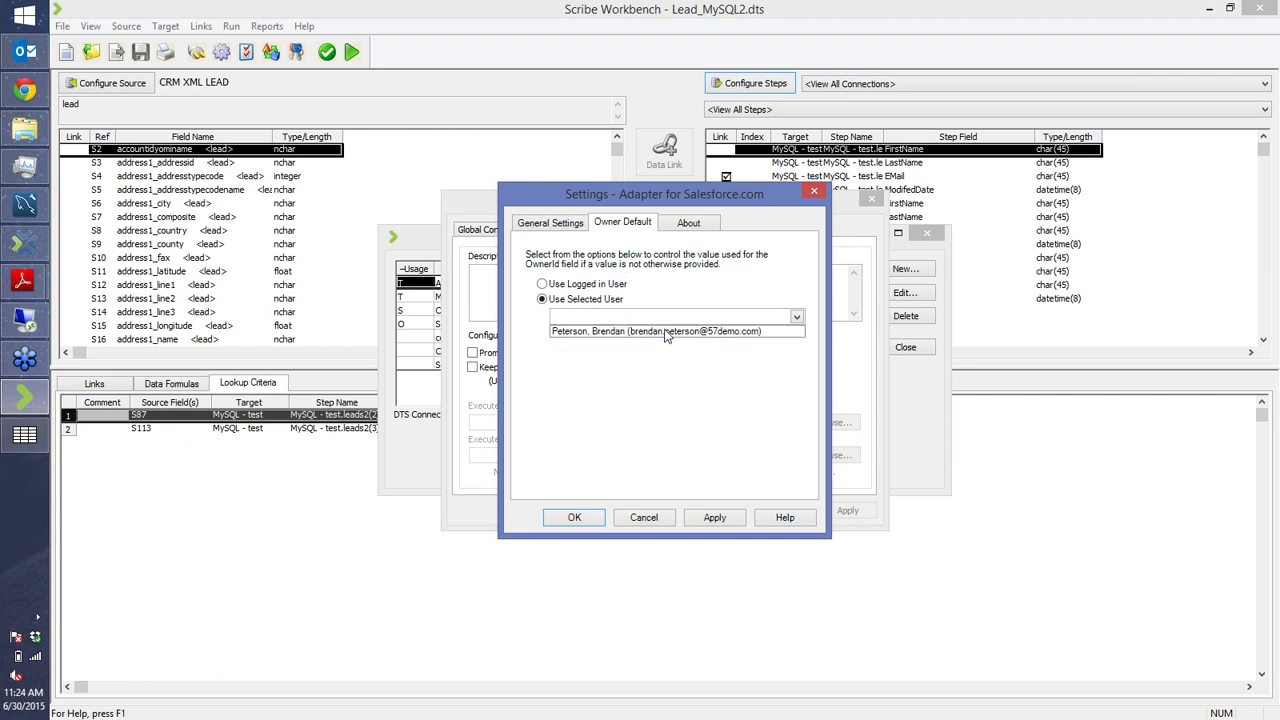
pyautogui.click(667, 331)
pyautogui.click(714, 517)
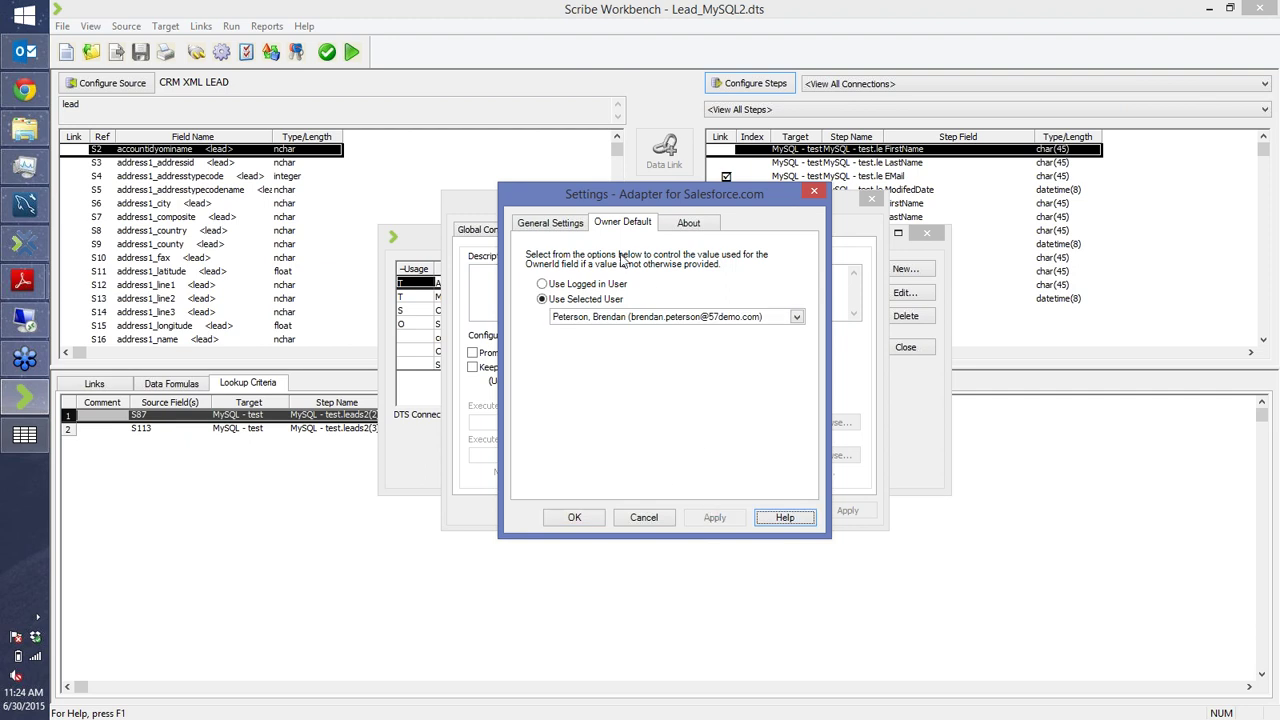
# - Review the Salesforce adapter's general settings, and accept and close all open settings dialogs together with the Connection Manager
pyautogui.click(562, 225)
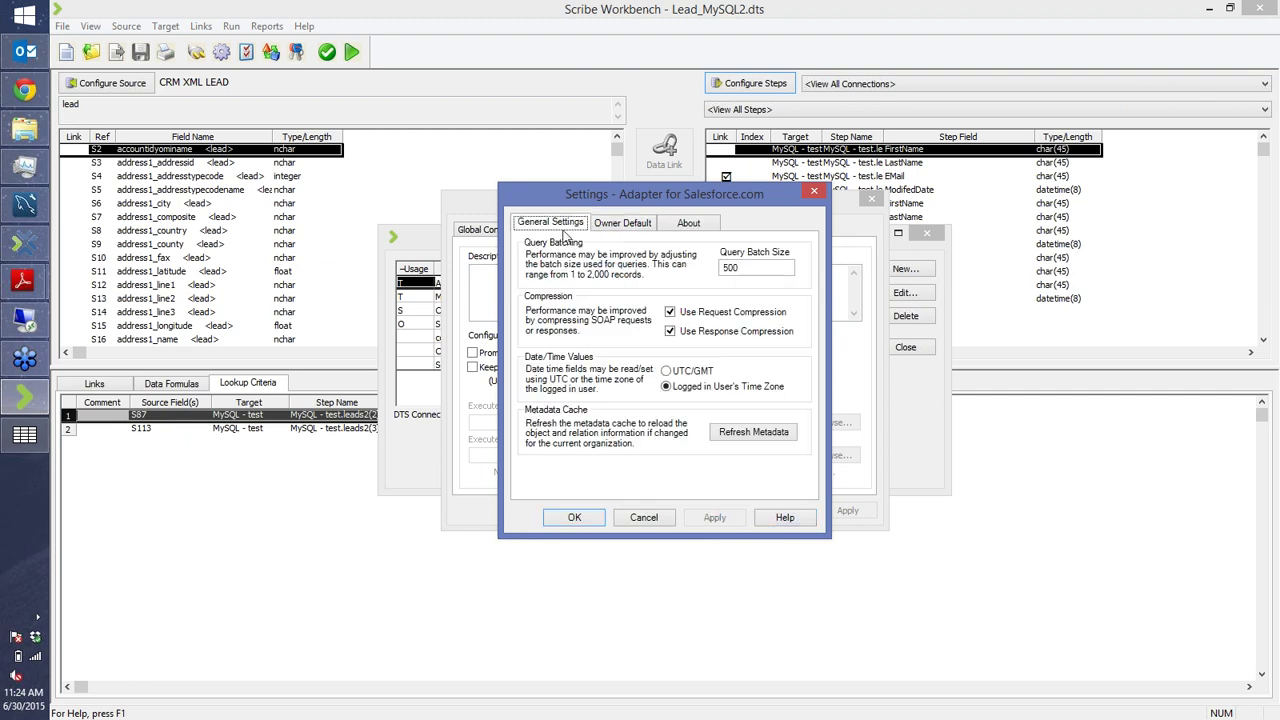
pyautogui.click(574, 517)
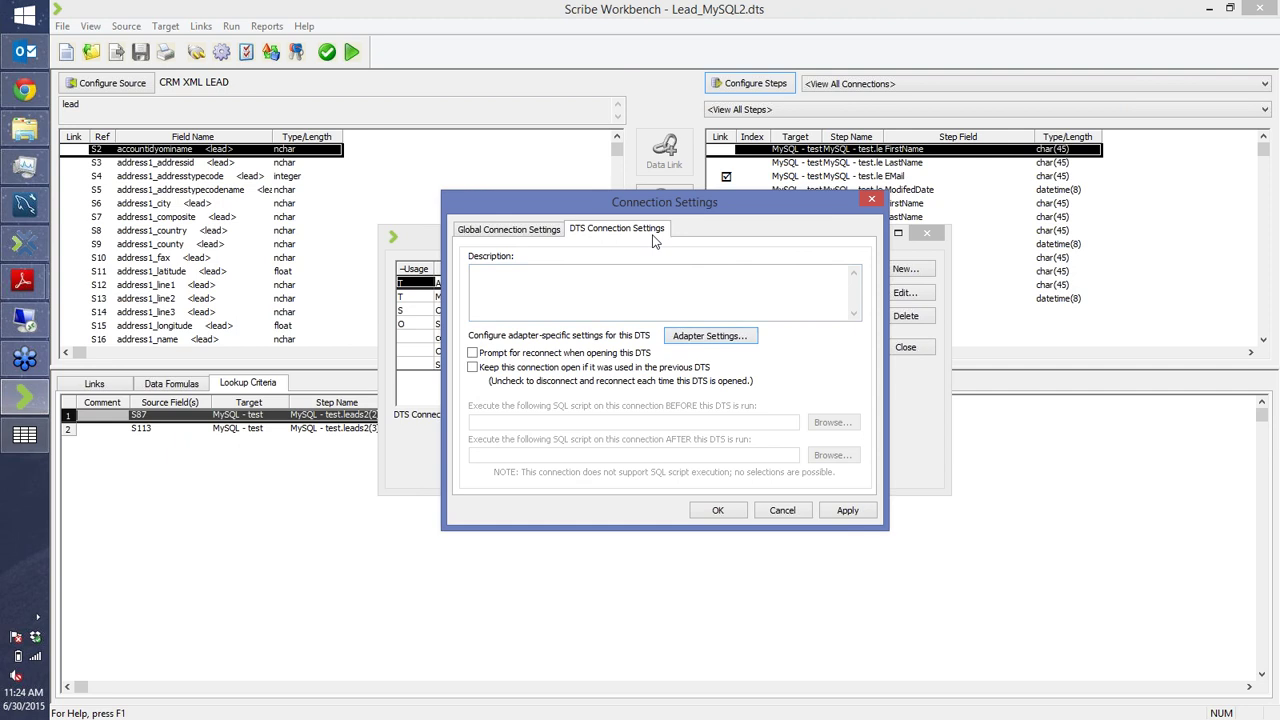
pyautogui.click(730, 513)
pyautogui.click(904, 348)
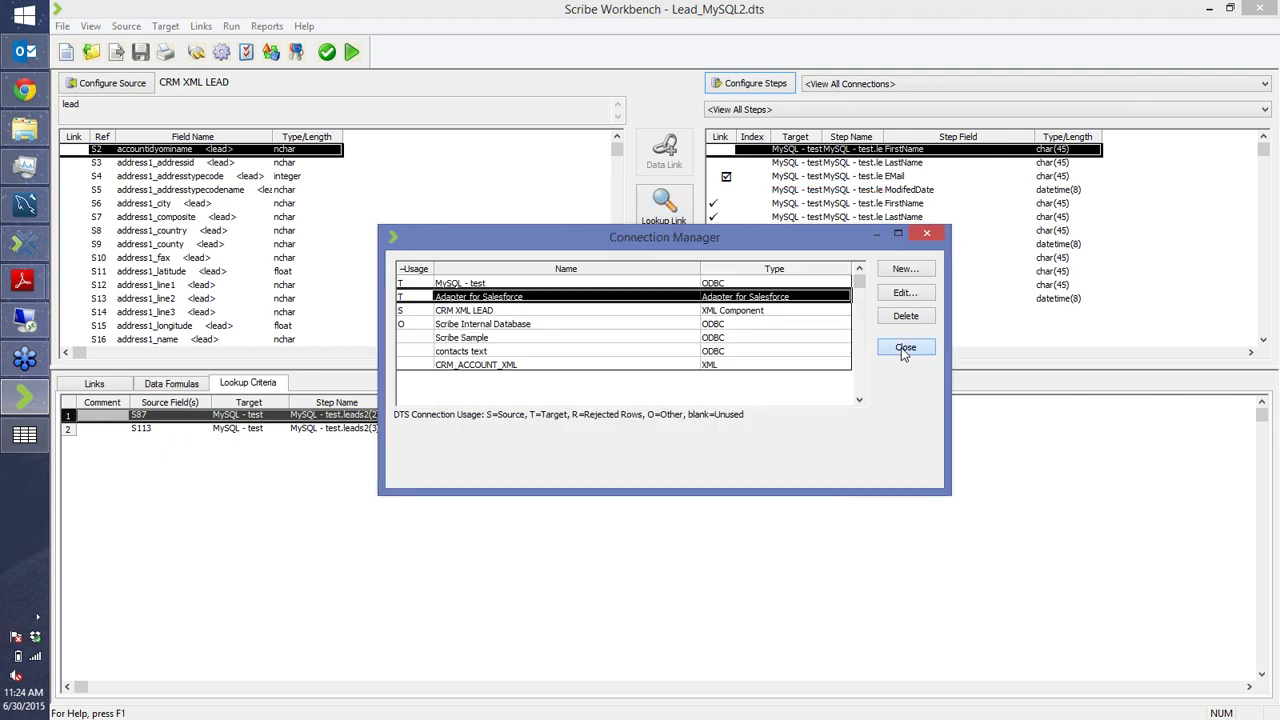
# - Inspect the Salesforce connection's GUID value in the Translation Specification Editor and close that editor
pyautogui.click(25, 435)
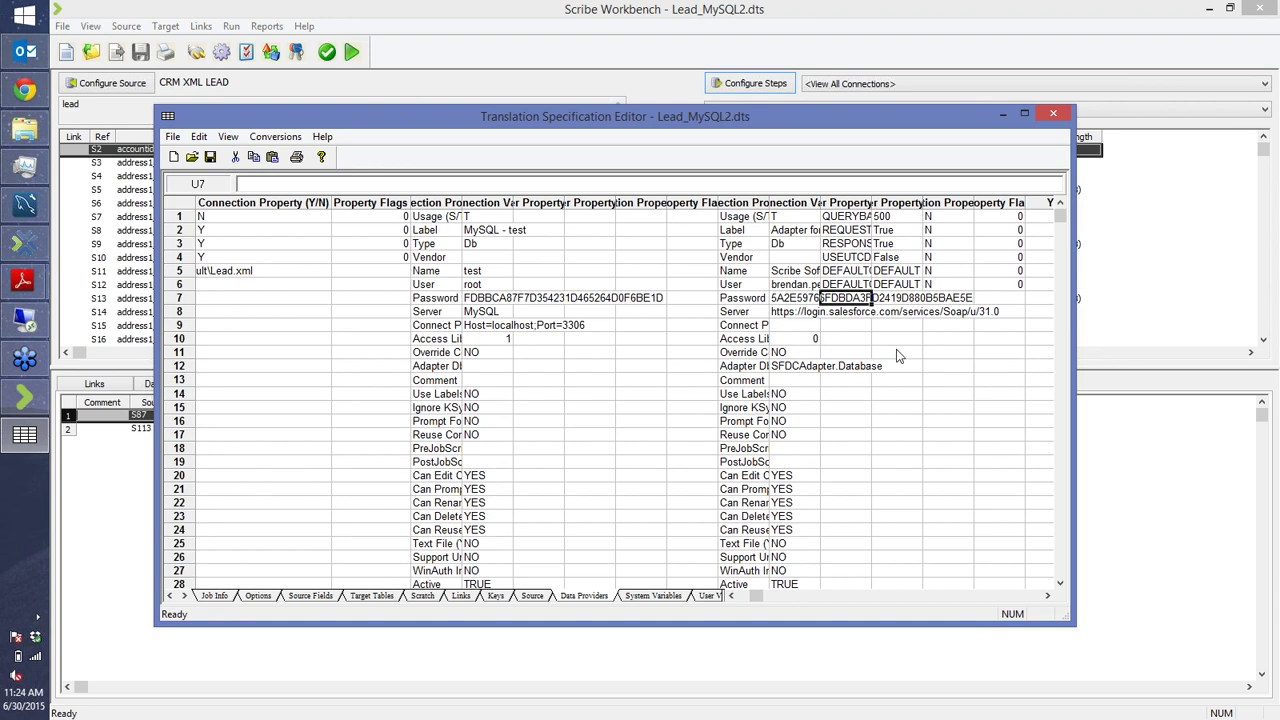
pyautogui.scroll(-4, 825, 398)
pyautogui.click(794, 438)
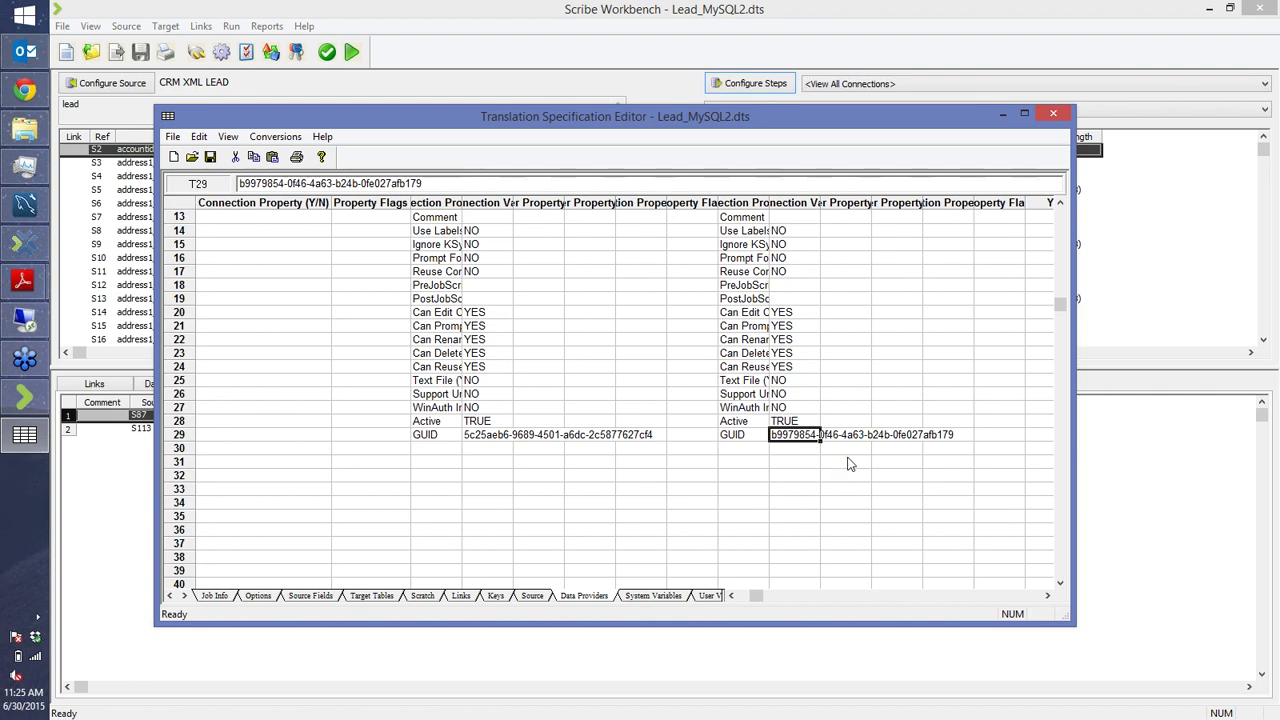
pyautogui.scroll(4, 836, 478)
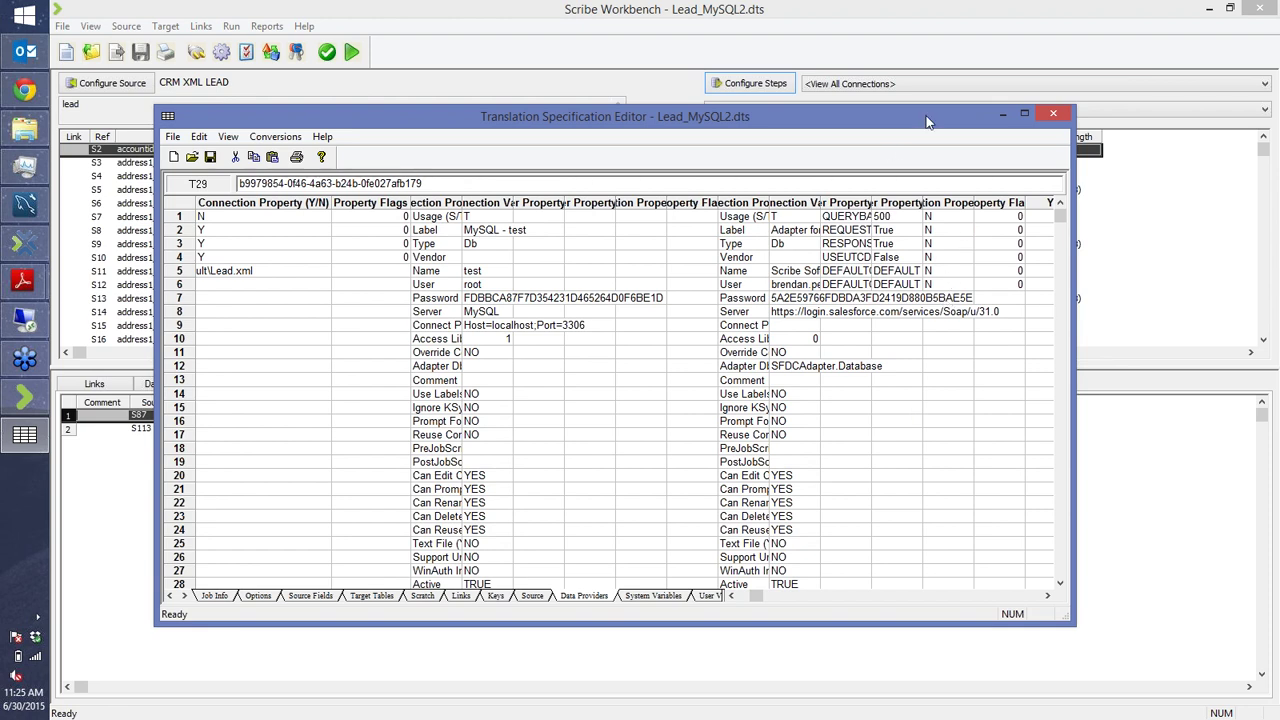
pyautogui.click(1050, 117)
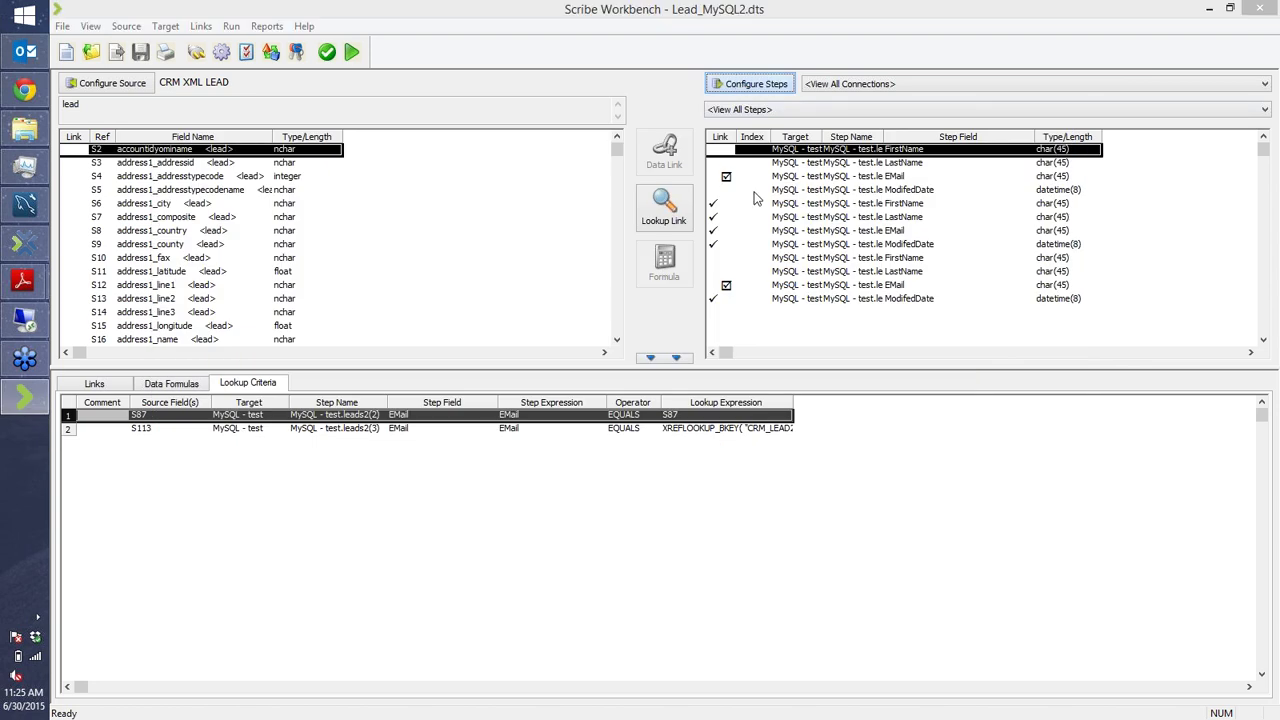
# - Remove the Adapter for Salesforce connection from the DTS step configuration and return to the main Workbench view
pyautogui.click(750, 83)
pyautogui.click(159, 136)
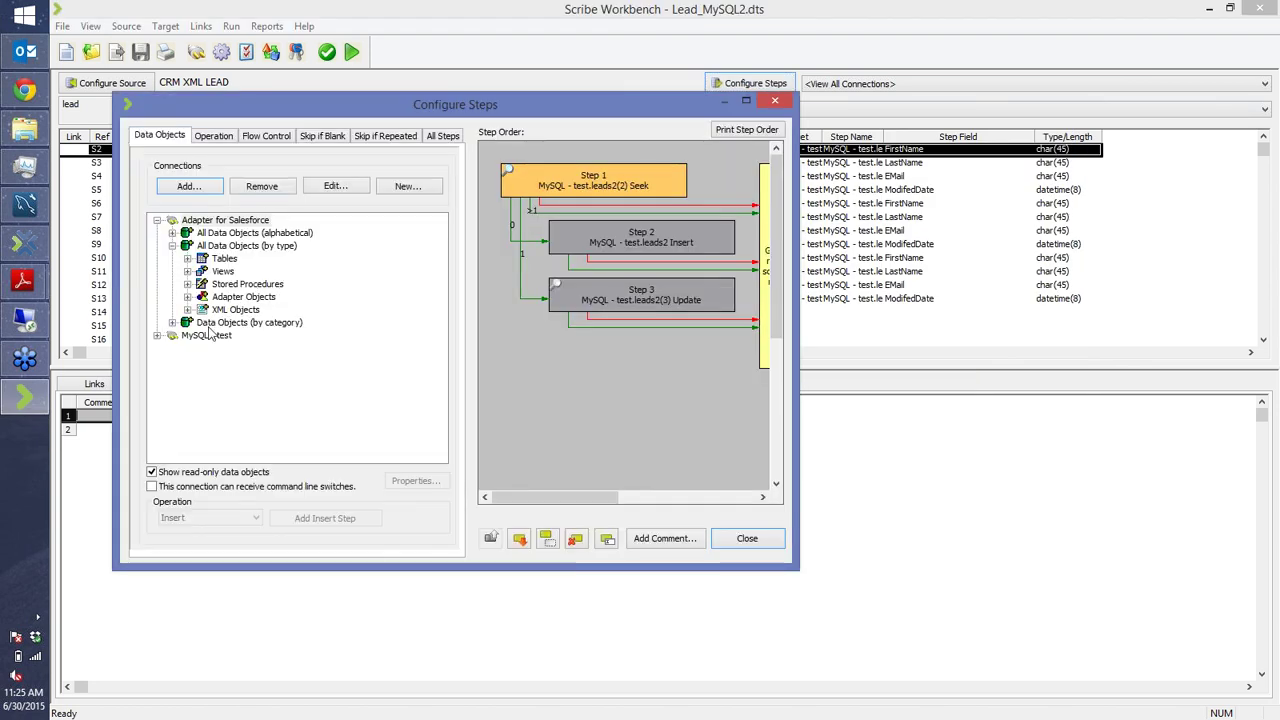
pyautogui.click(246, 221)
pyautogui.click(262, 186)
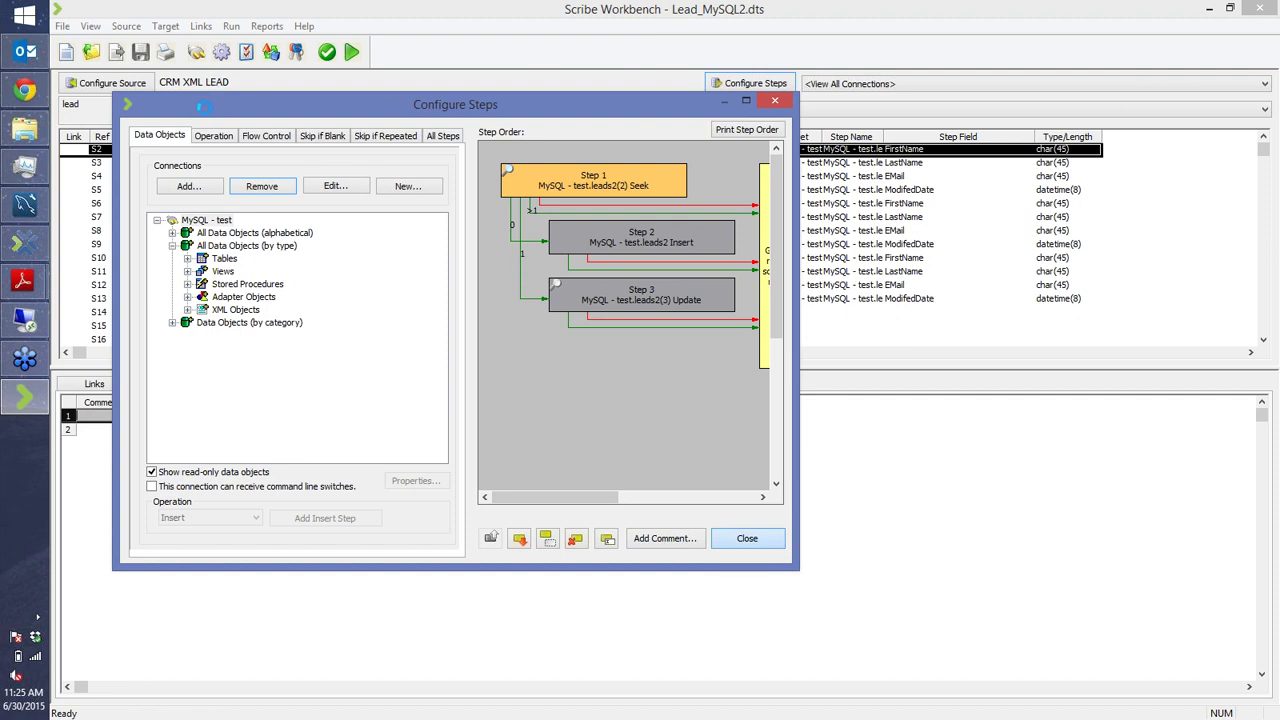
pyautogui.press('Escape')
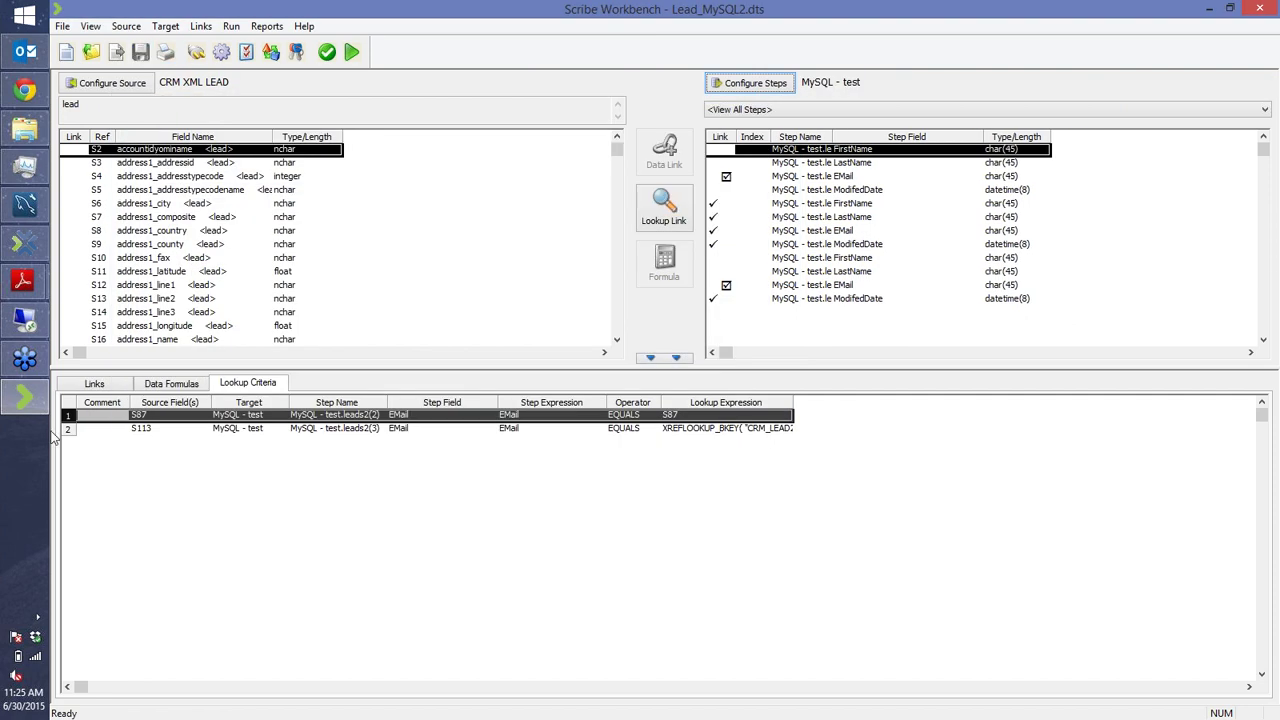
# - Switch to the Scribe Insight 7.9.0 release notes in Adobe Reader and highlight the Before You Convert text on connection naming conventions
pyautogui.moveTo(24, 281)
pyautogui.click(89, 323)
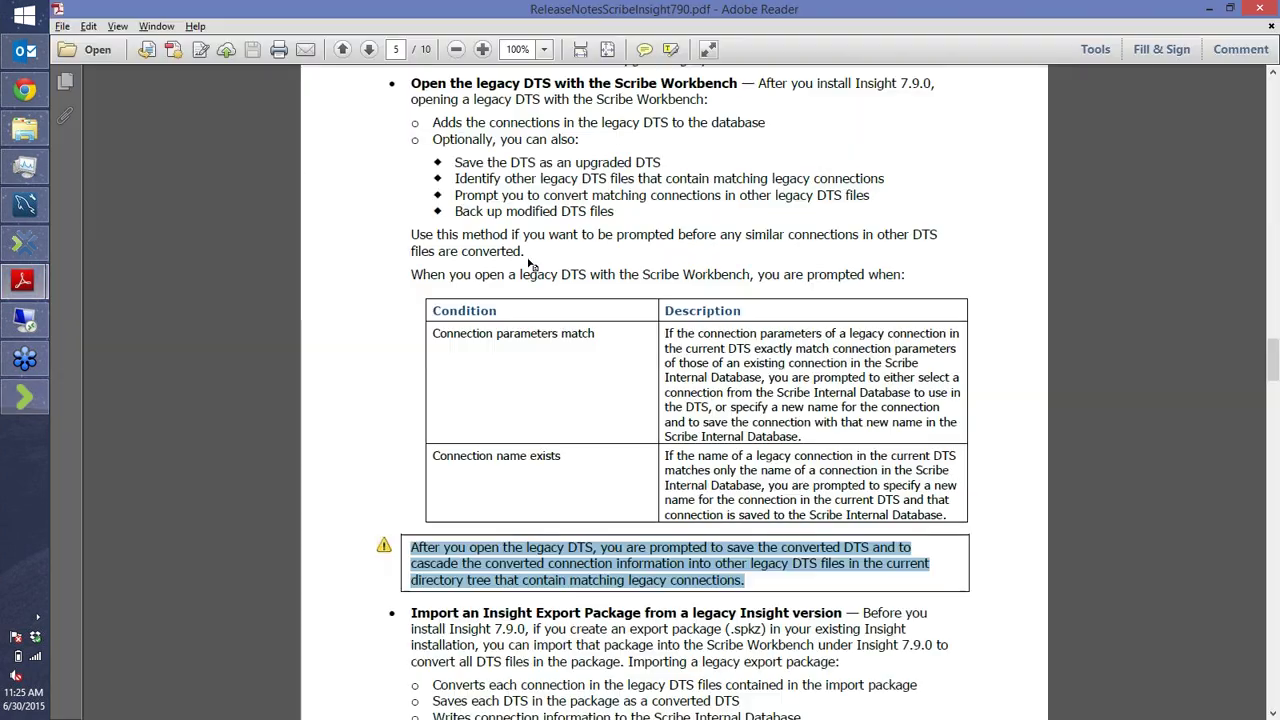
pyautogui.scroll(-1, 652, 521)
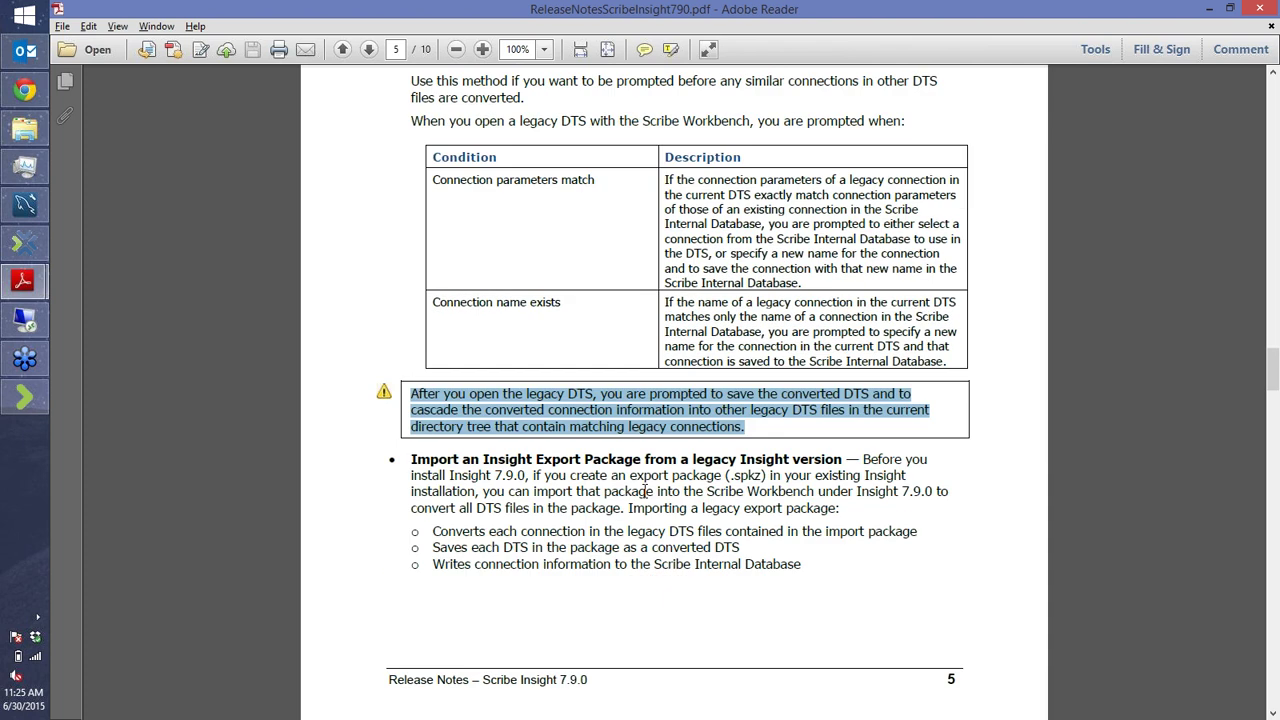
pyautogui.scroll(-5, 623, 386)
pyautogui.scroll(2, 533, 481)
pyautogui.scroll(10, 533, 481)
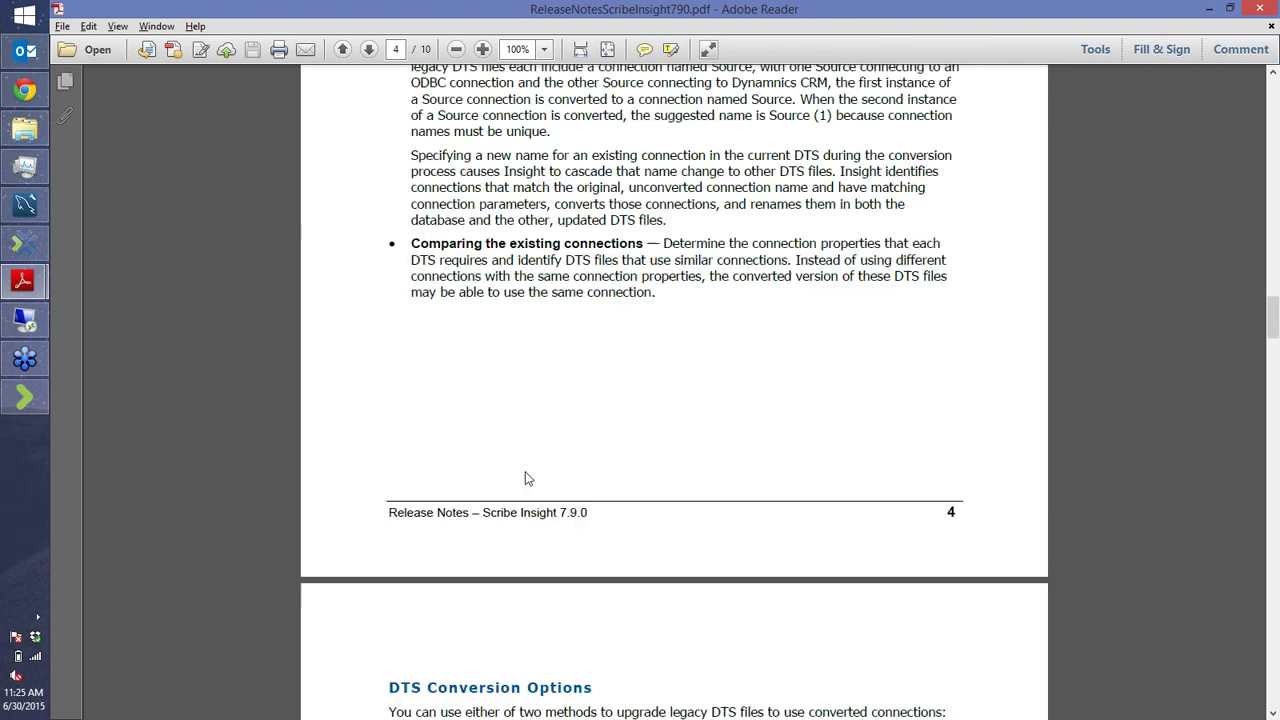
pyautogui.moveTo(757, 404); pyautogui.dragTo(777, 424)
pyautogui.scroll(-2, 777, 478)
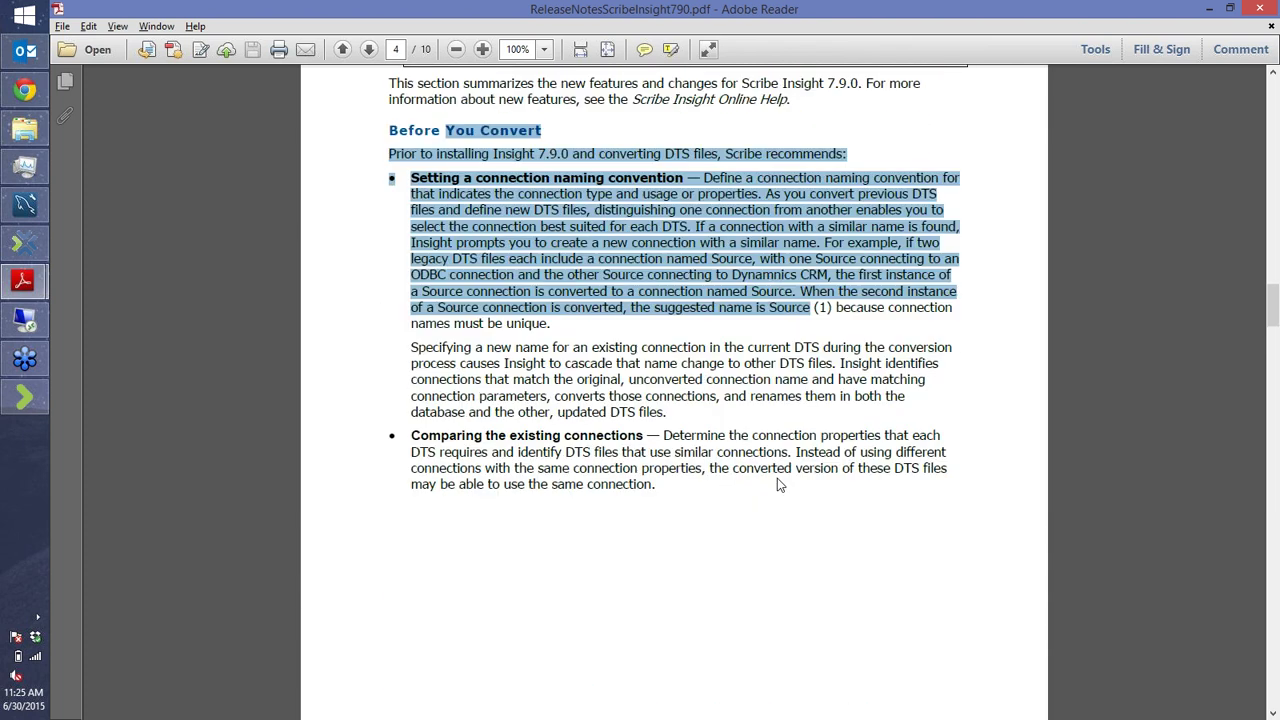
# - Read the release notes from the Import an Insight Export Package option through the New Features entries to Scribe Services User
pyautogui.scroll(-15, 777, 478)
pyautogui.scroll(-6, 729, 530)
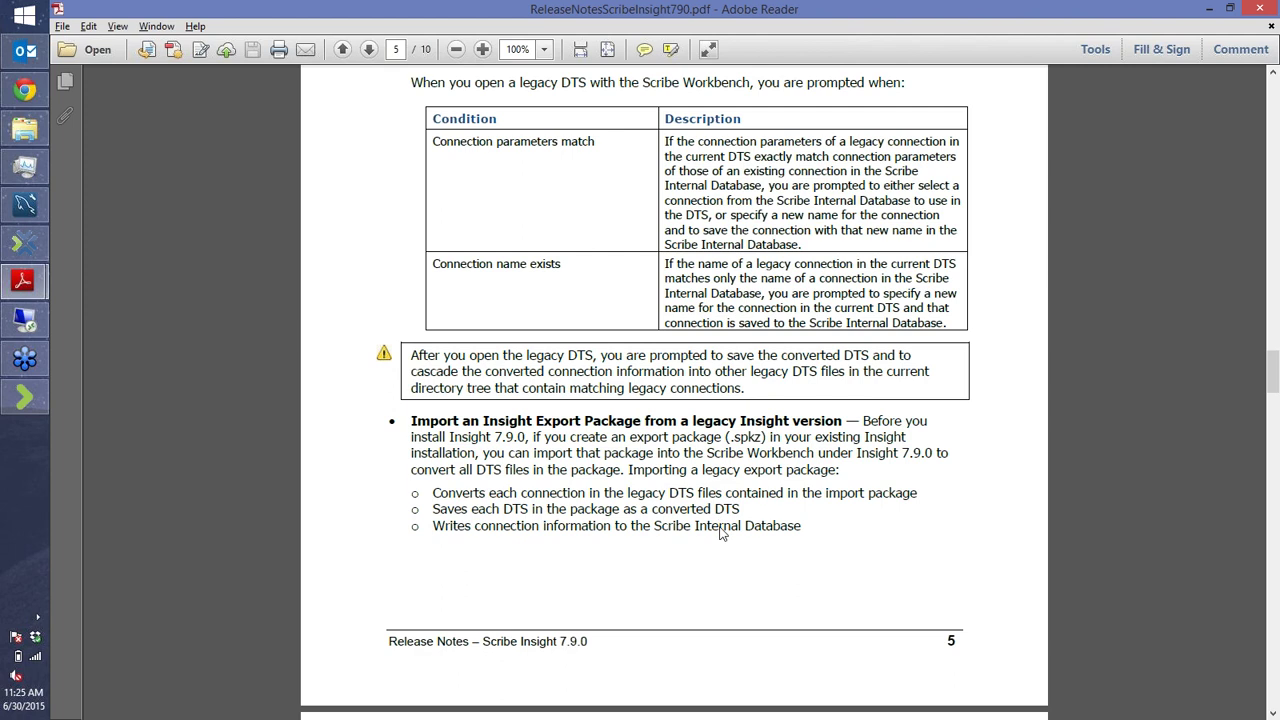
pyautogui.scroll(-1, 540, 410)
pyautogui.scroll(-9, 563, 423)
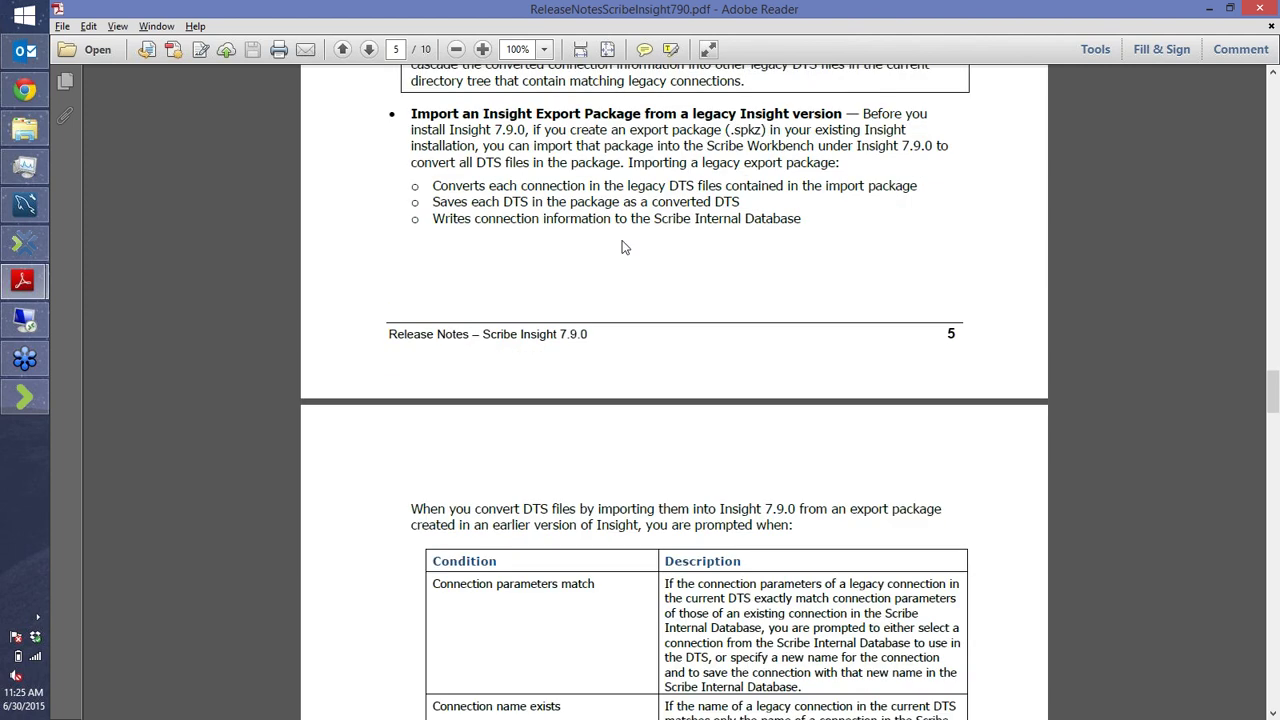
pyautogui.scroll(-5, 443, 316)
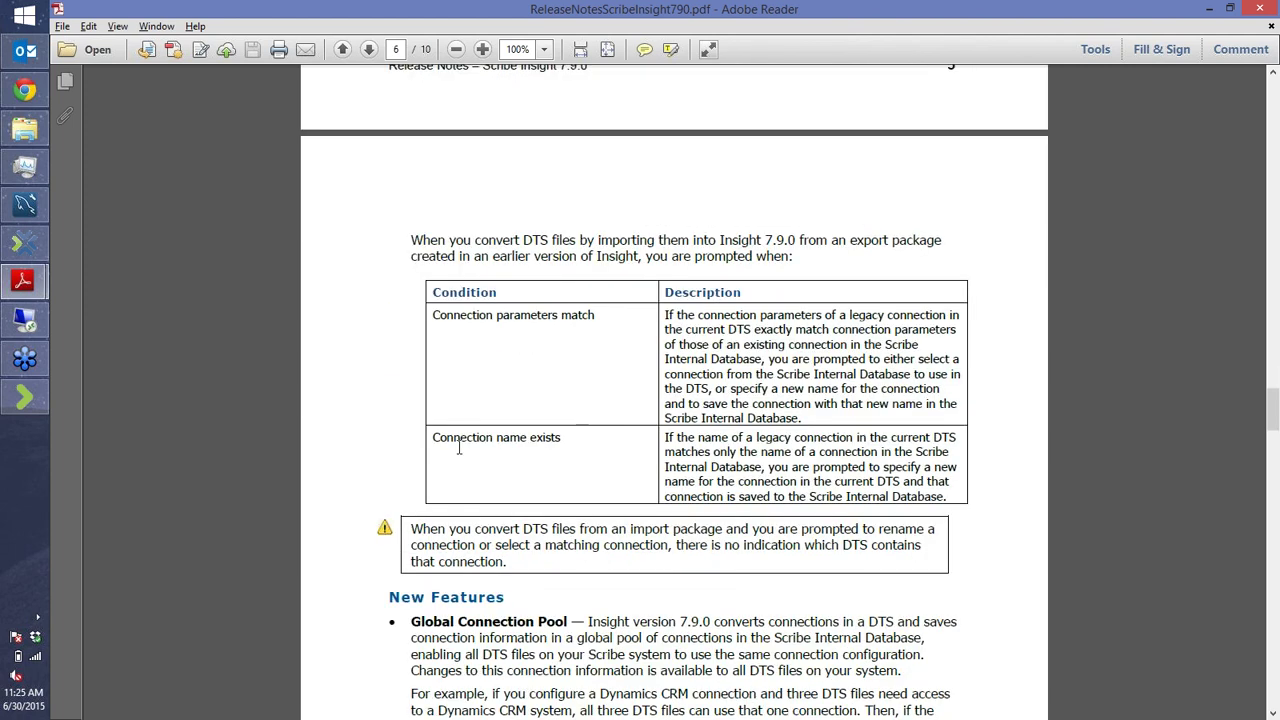
pyautogui.scroll(-4, 808, 475)
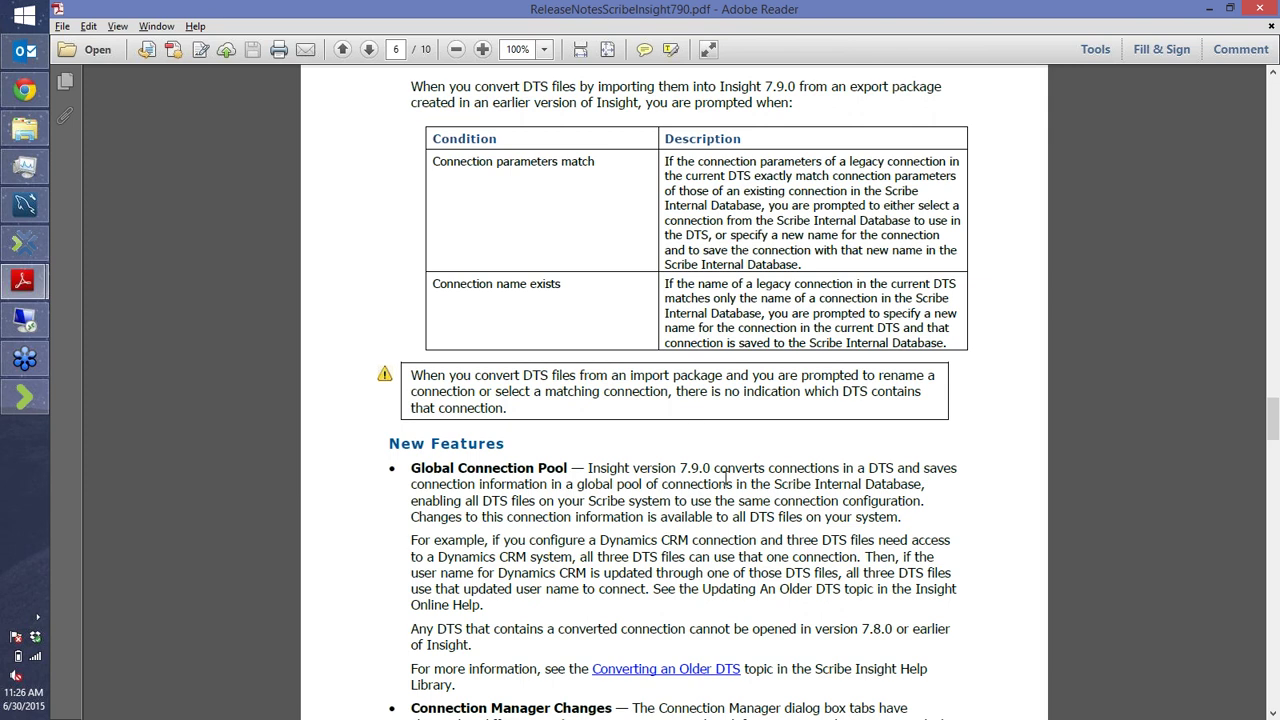
pyautogui.scroll(-4, 726, 480)
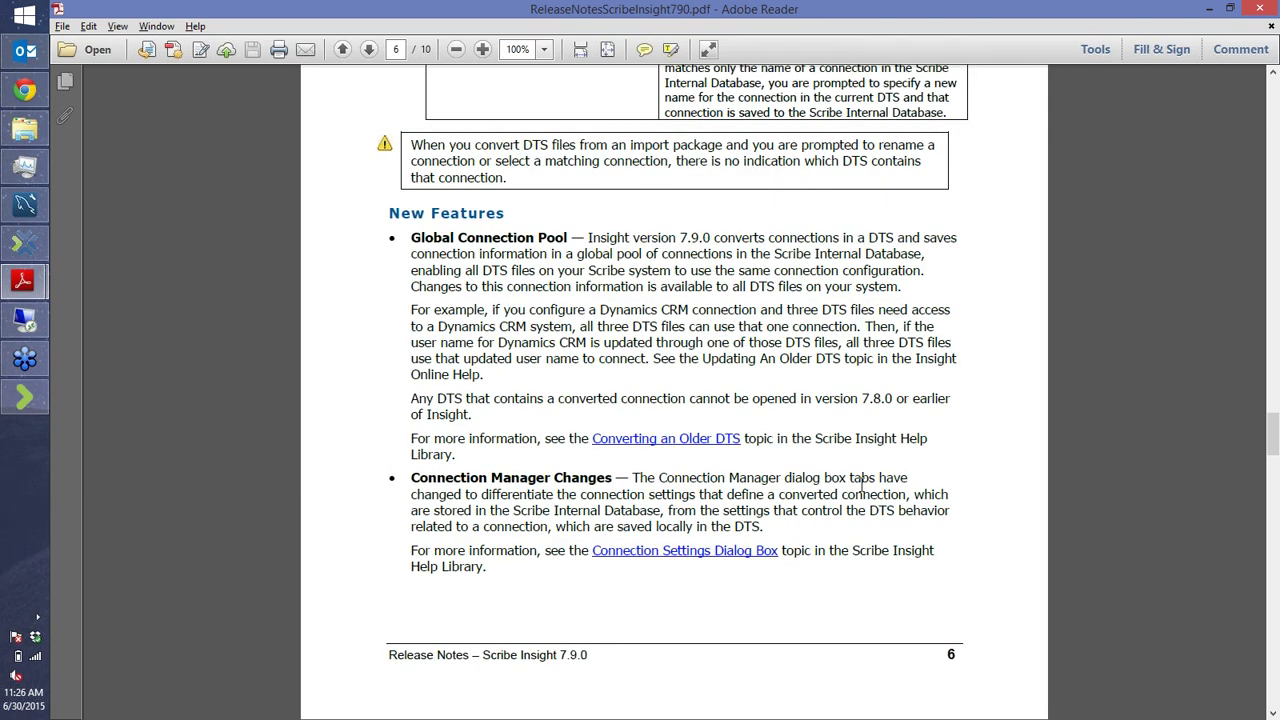
pyautogui.scroll(-9, 862, 485)
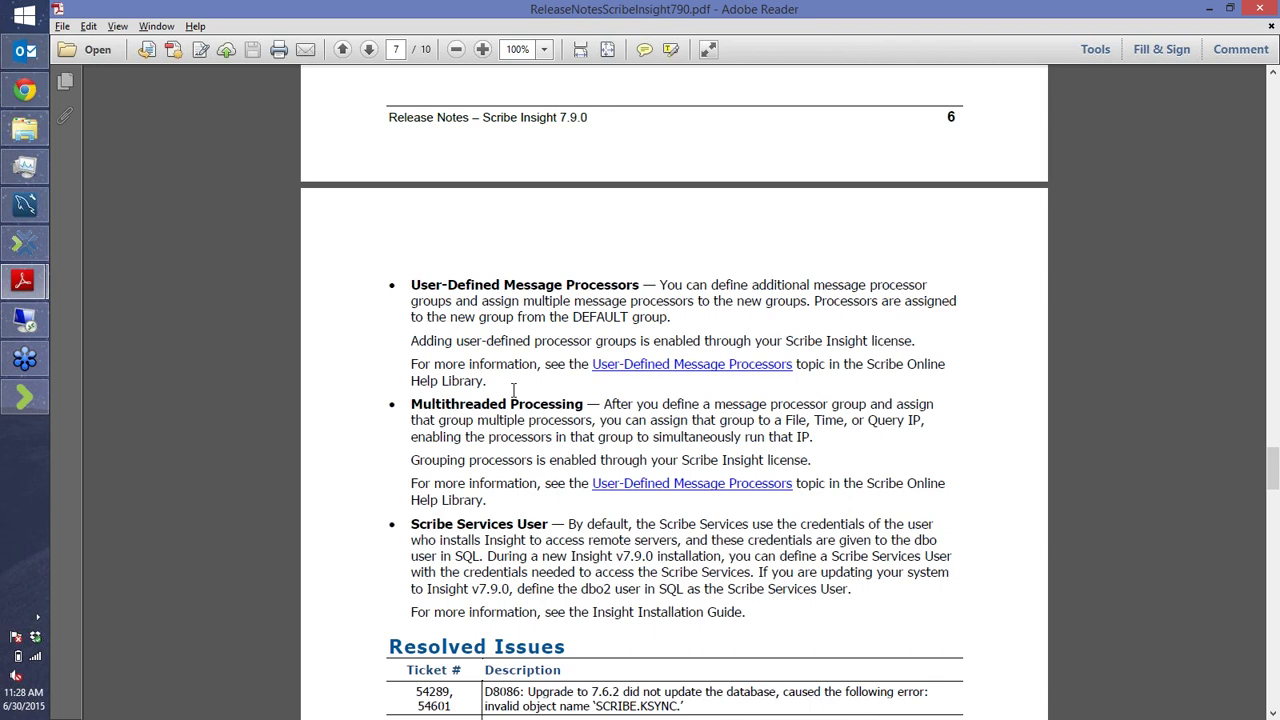
# - Review the message processor features again and highlight "Import an Insight" in the export package heading on page 5
pyautogui.scroll(2, 513, 389)
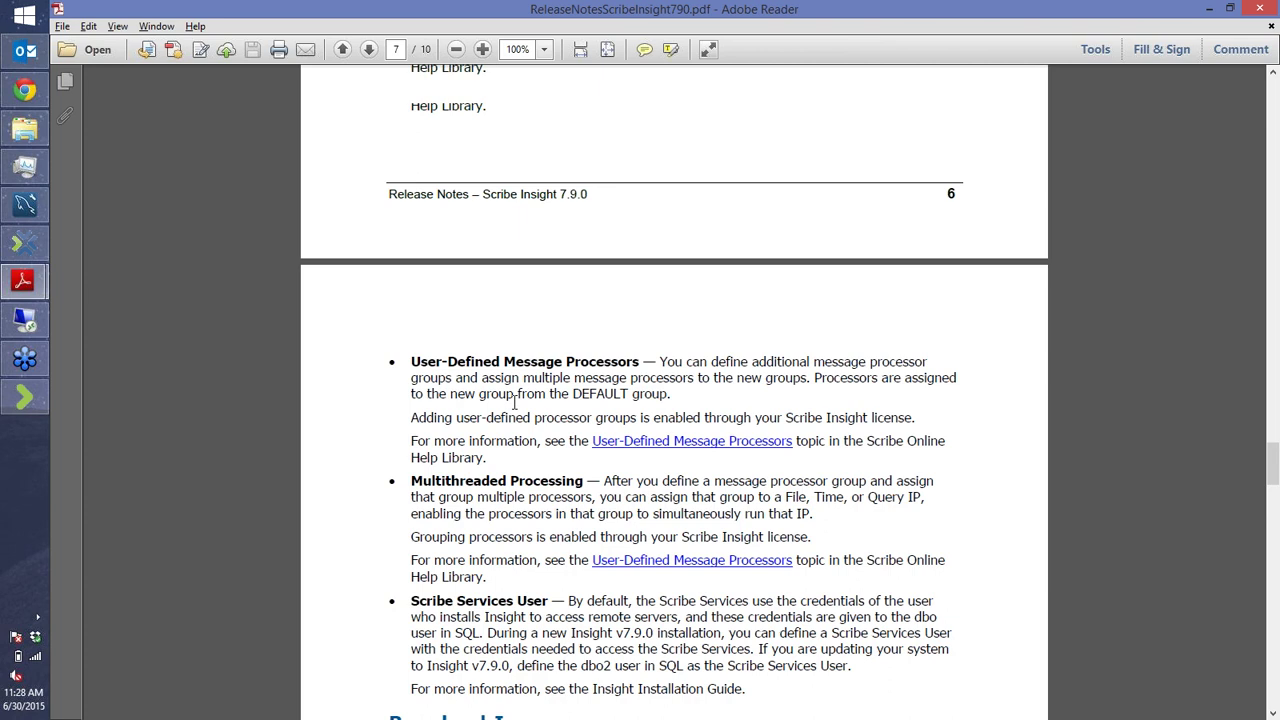
pyautogui.scroll(4, 514, 403)
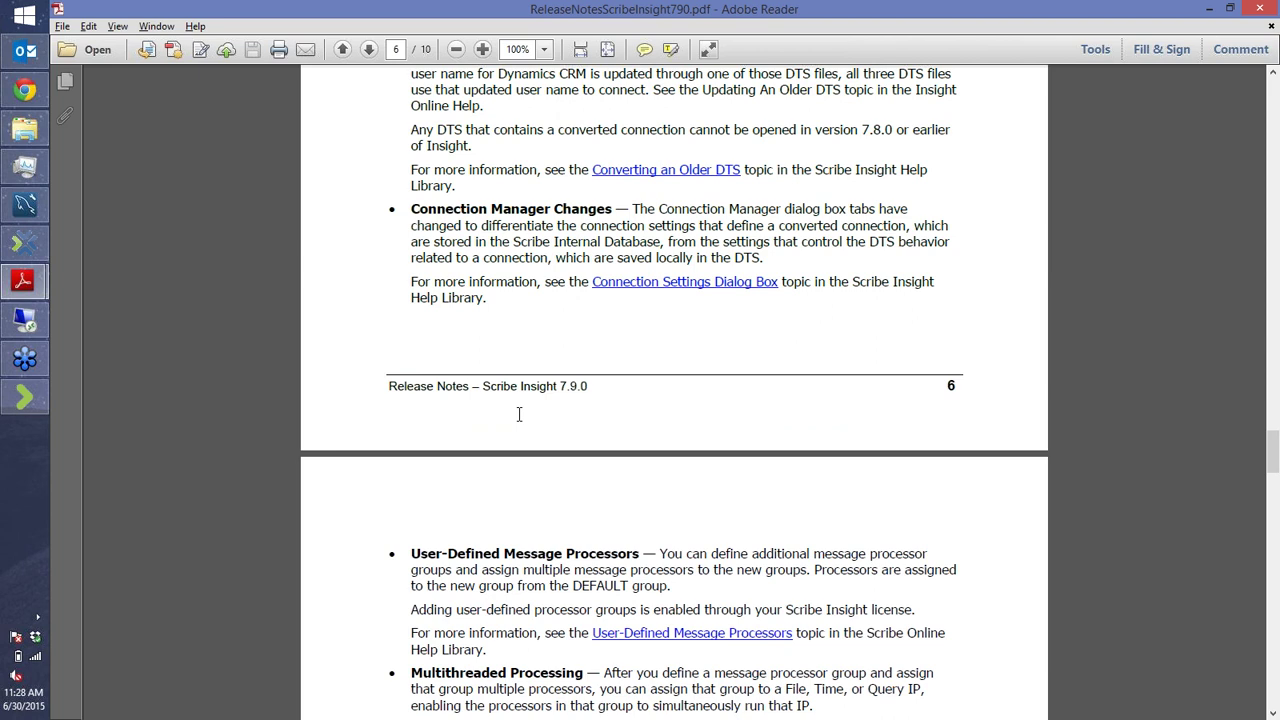
pyautogui.scroll(15, 519, 414)
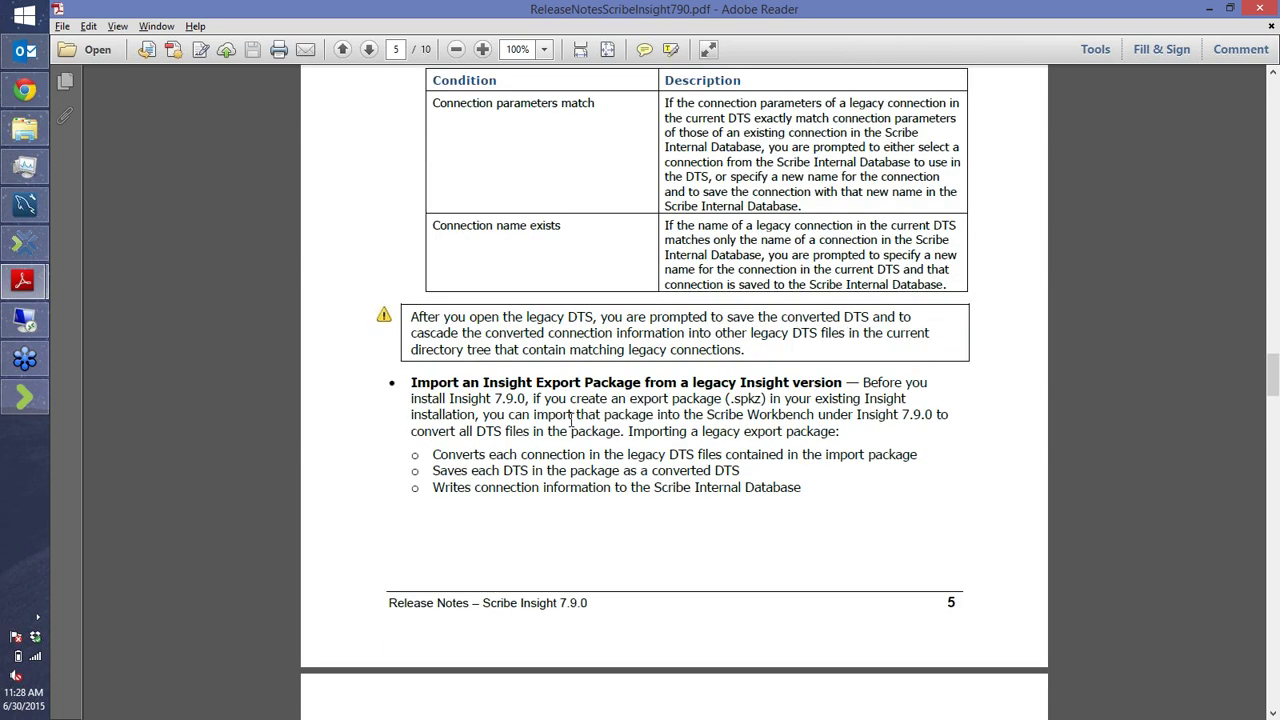
pyautogui.moveTo(410, 382); pyautogui.dragTo(529, 390)
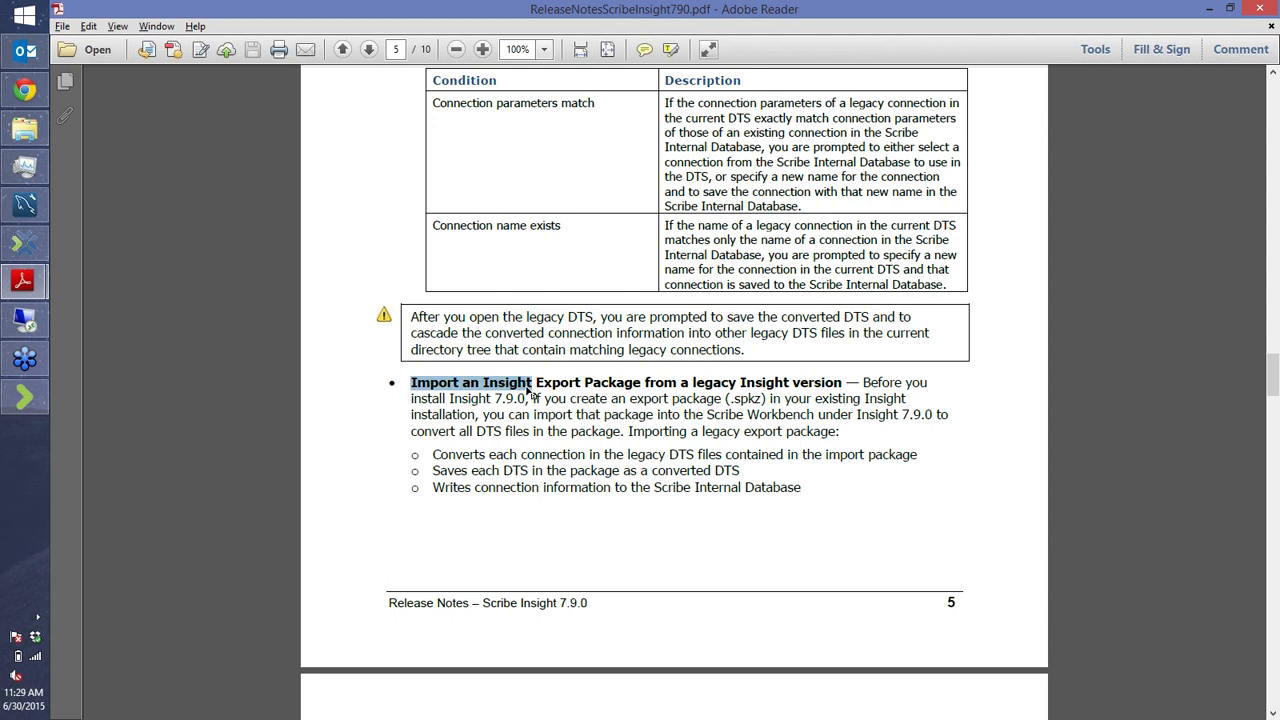
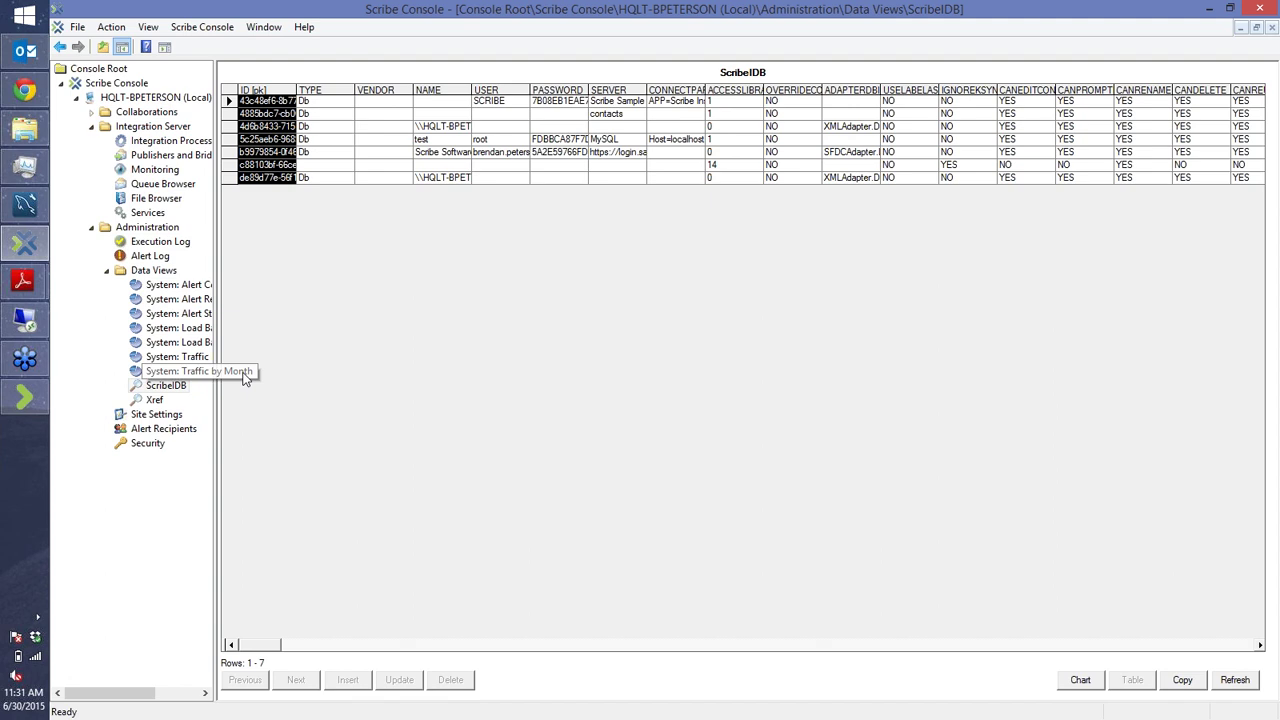
# - Show the Integration Processes in Scribe Console and examine the contact__text and contact__text2 file processes
pyautogui.click(122, 141)
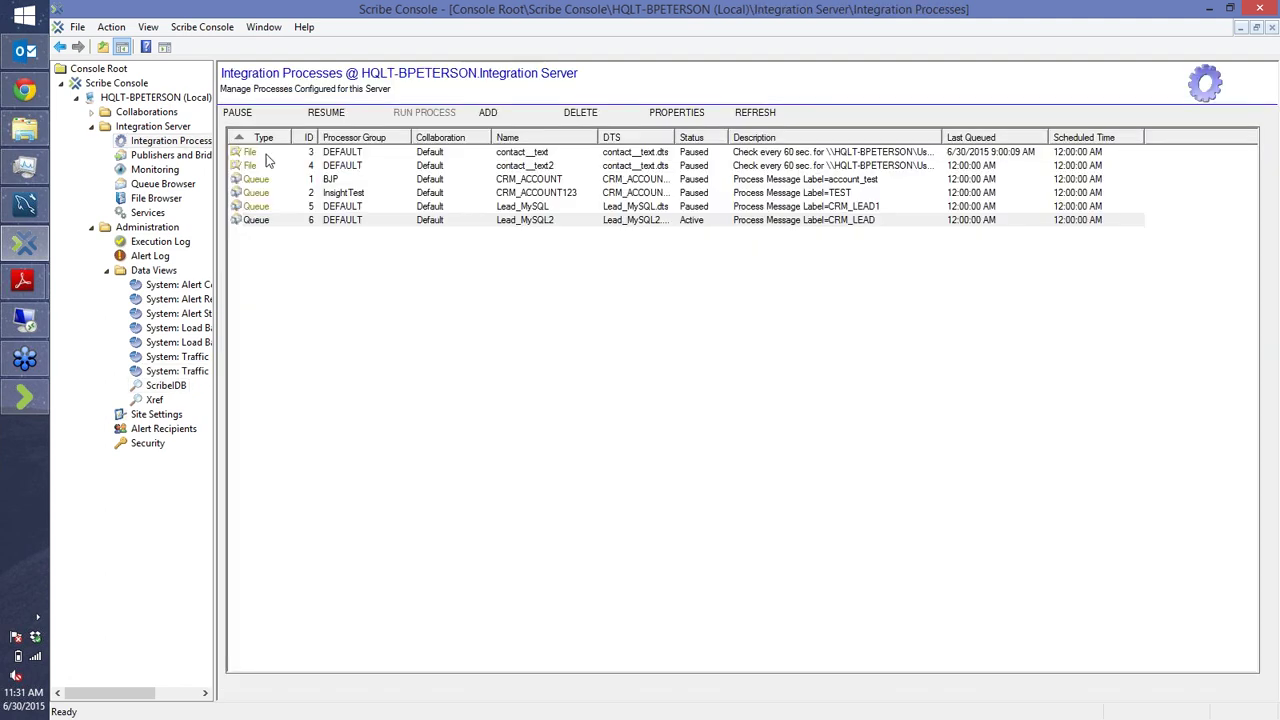
pyautogui.click(268, 152)
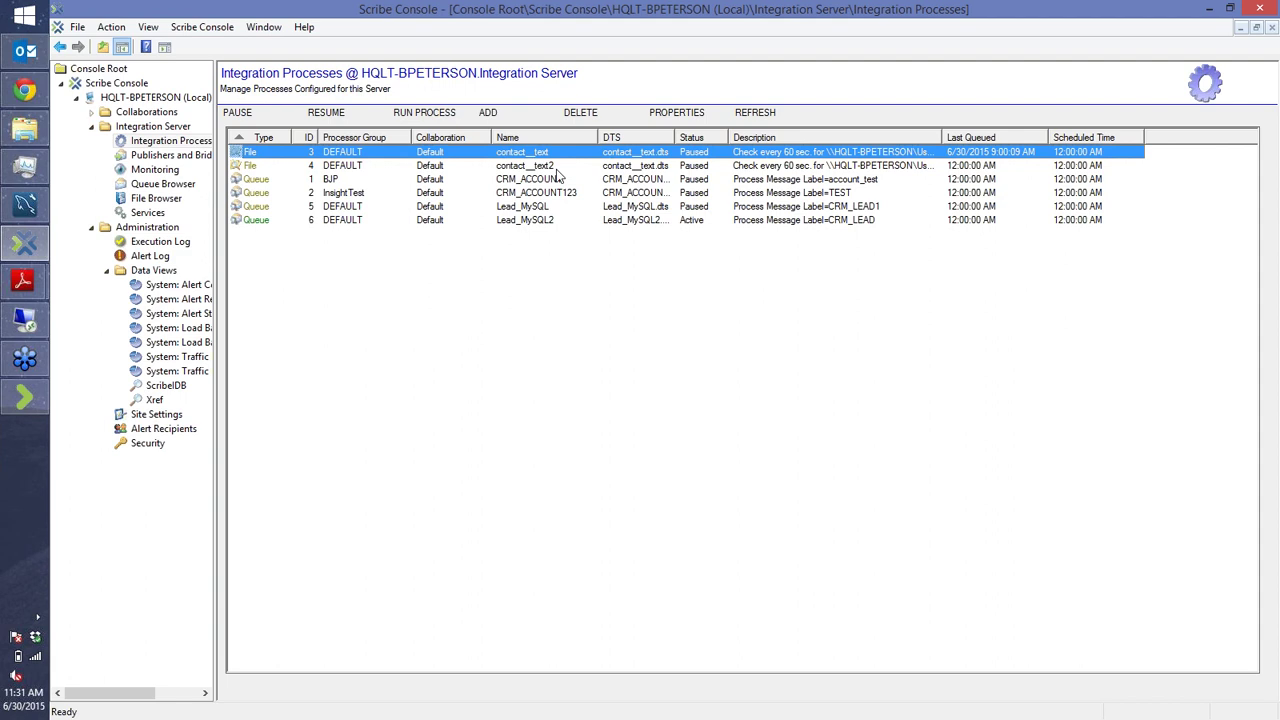
pyautogui.click(497, 167)
pyautogui.click(463, 153)
# - Start a new integration process and check its available processor groups, keeping SERIAL
pyautogui.click(488, 112)
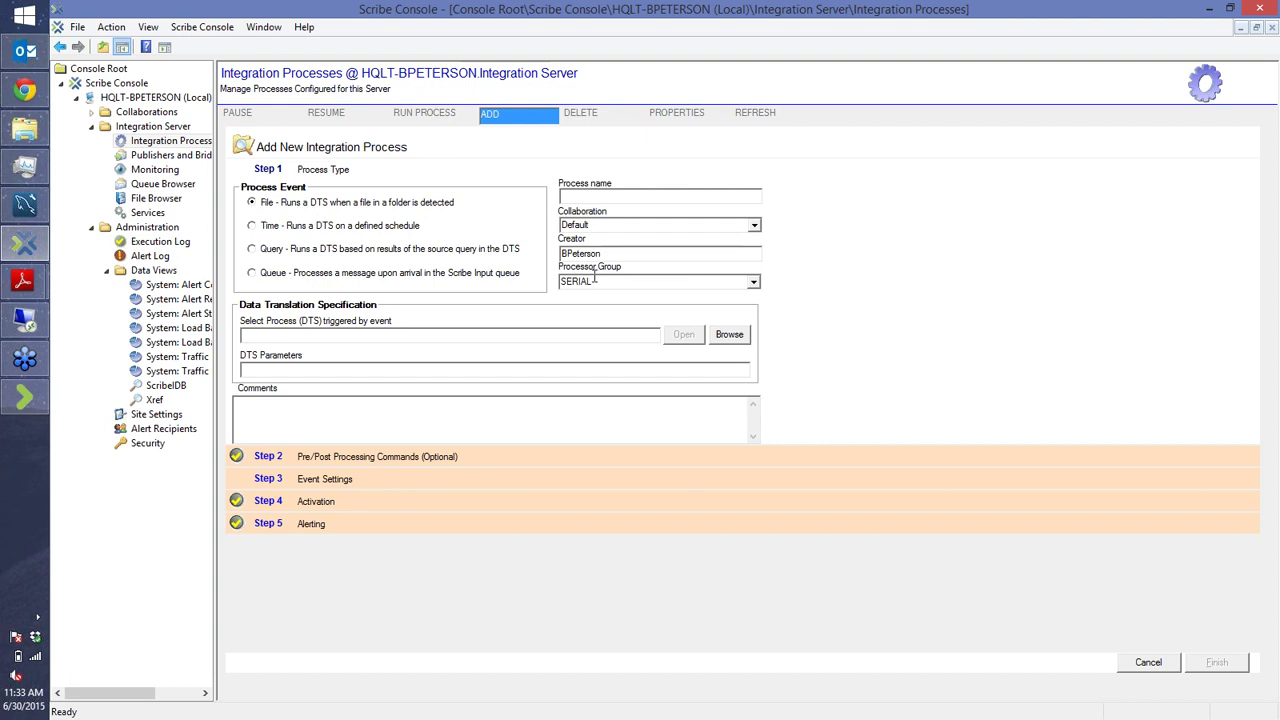
pyautogui.click(754, 285)
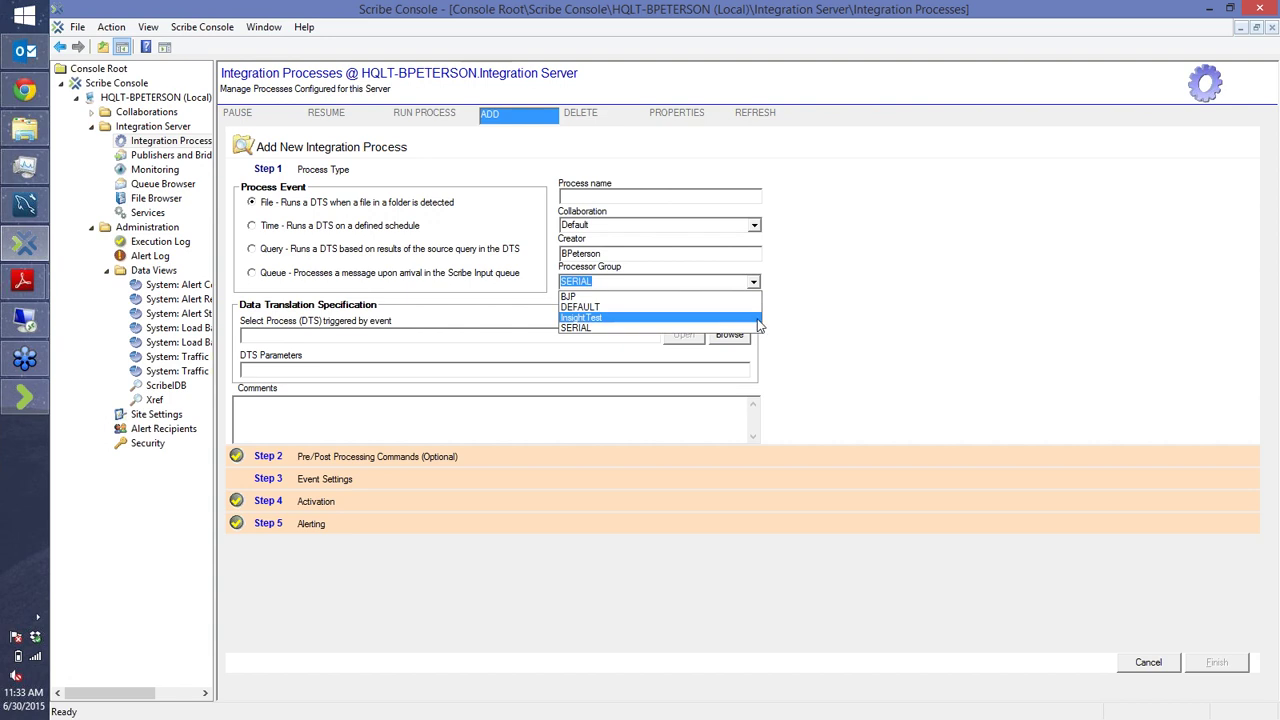
pyautogui.click(612, 292)
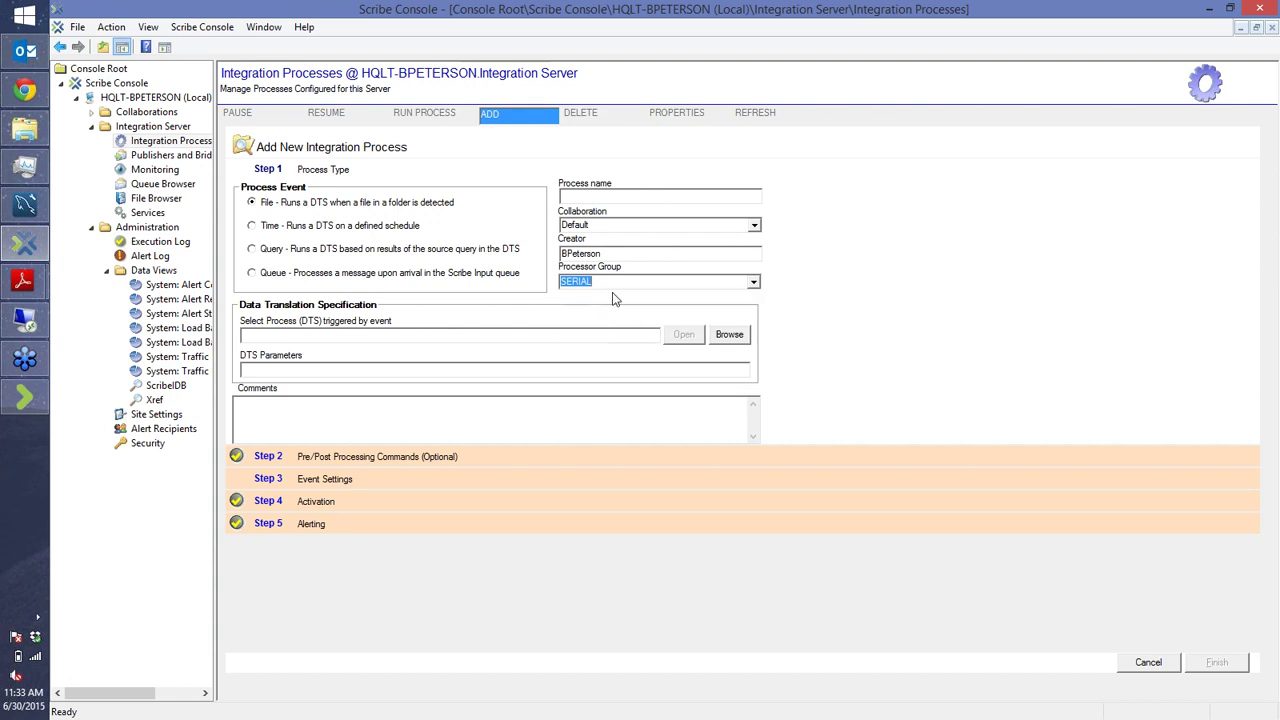
# - Compare the default processor groups across the Query, Time and Queue event types, ending with the Time event selected
pyautogui.click(266, 229)
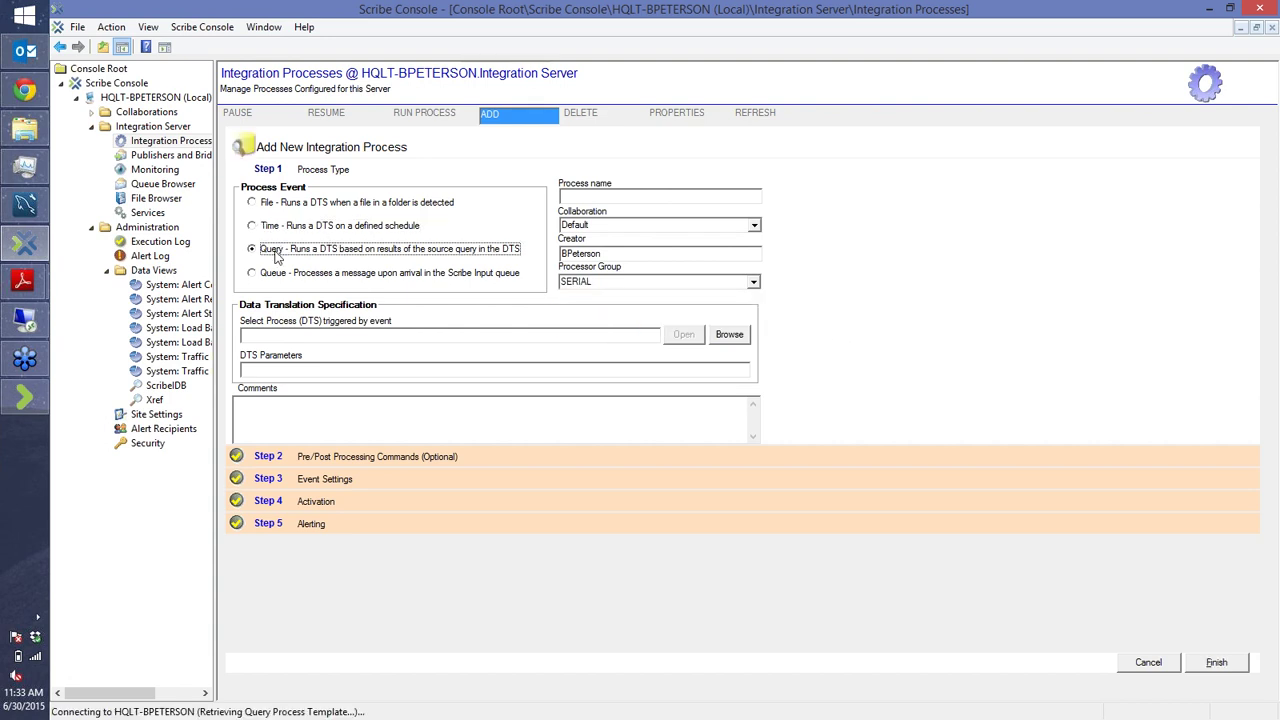
pyautogui.click(275, 227)
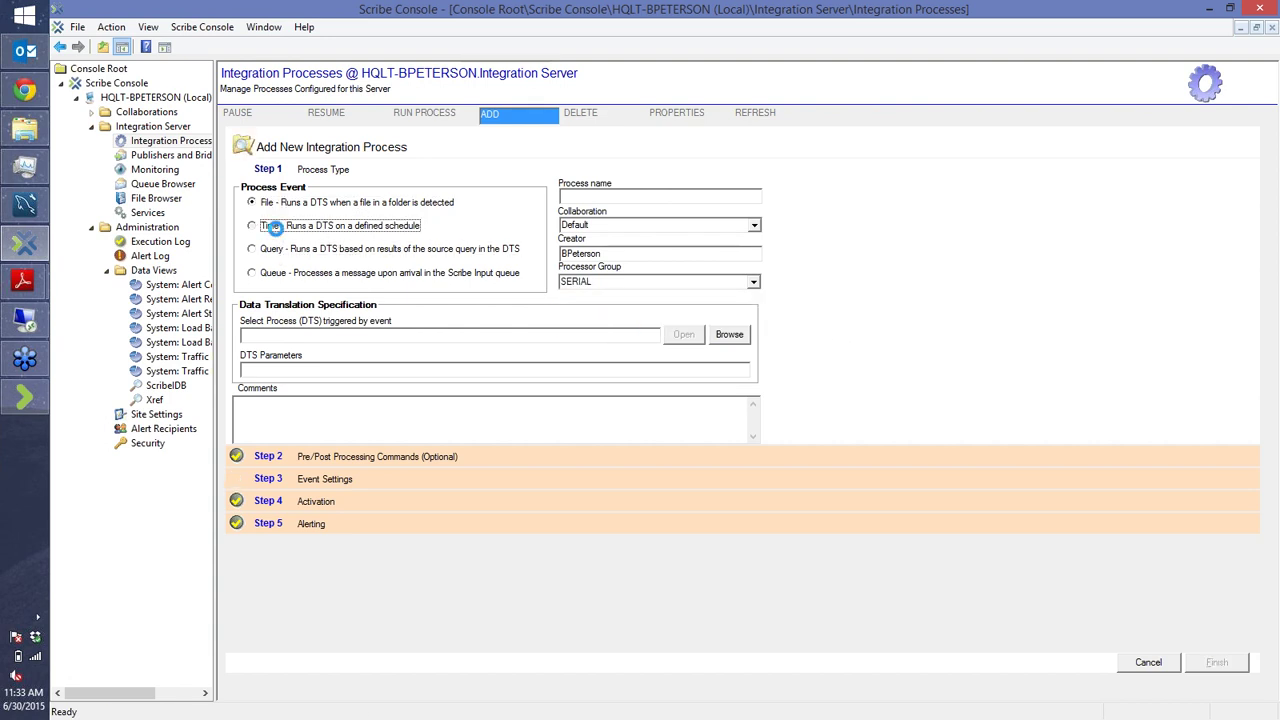
pyautogui.click(331, 249)
pyautogui.click(276, 274)
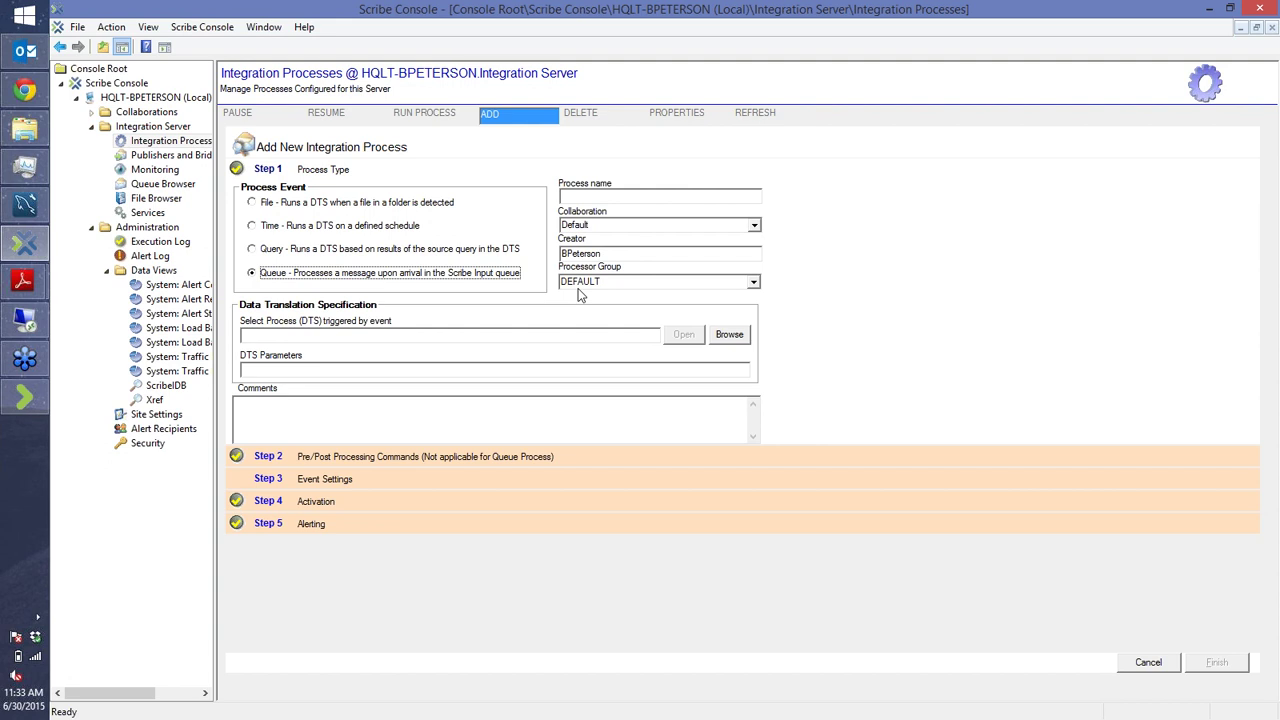
pyautogui.click(402, 226)
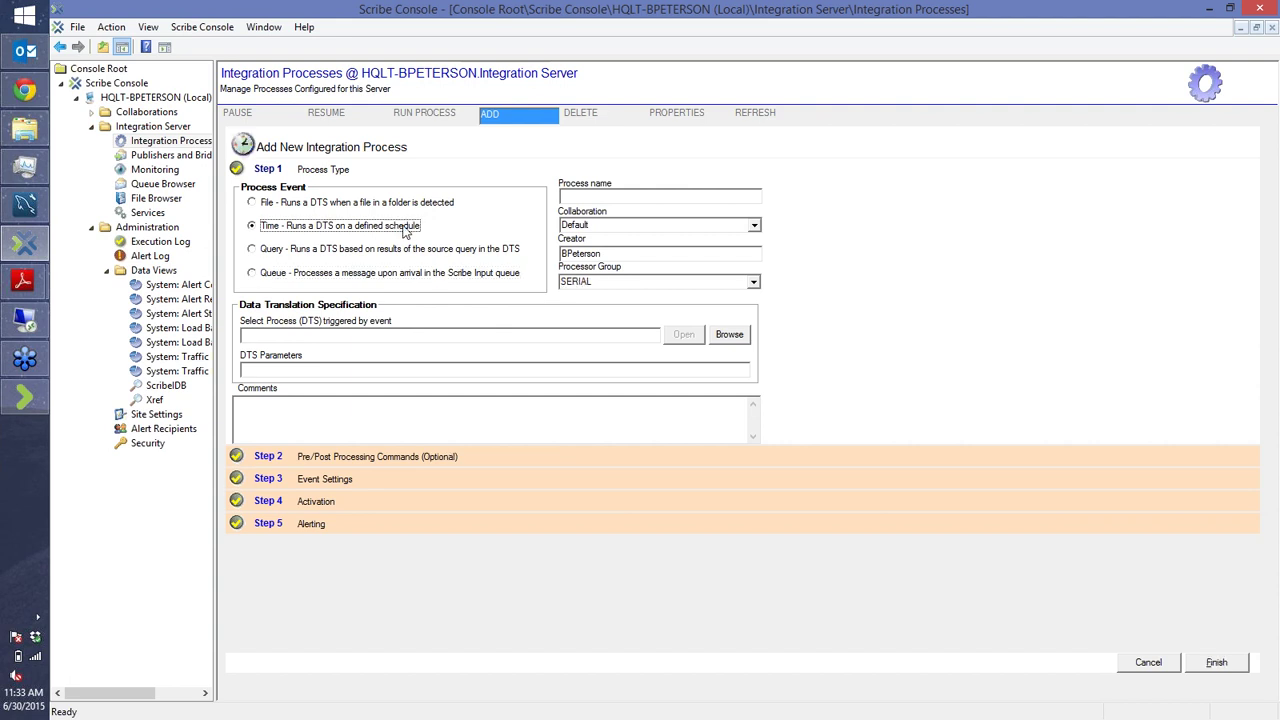
# - Assign the new Time process to the DEFAULT processor group, acknowledge the notice, and cancel adding the process
pyautogui.click(754, 282)
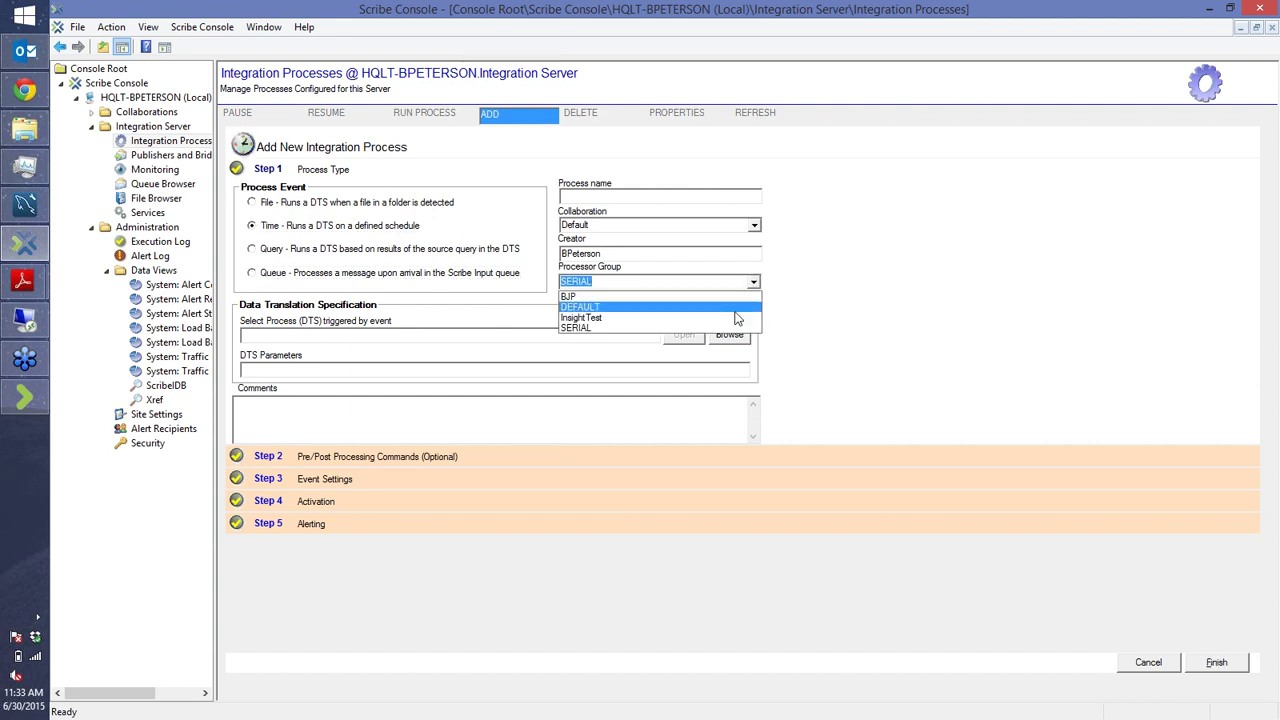
pyautogui.click(736, 316)
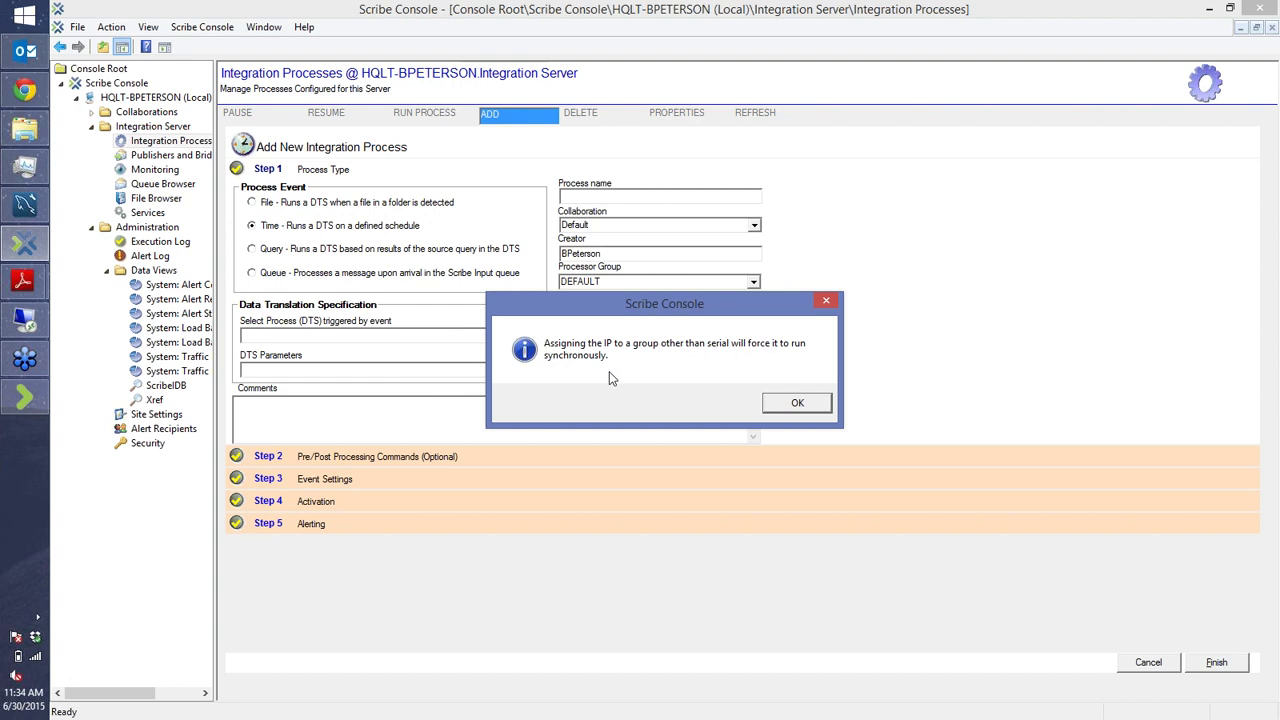
pyautogui.click(798, 403)
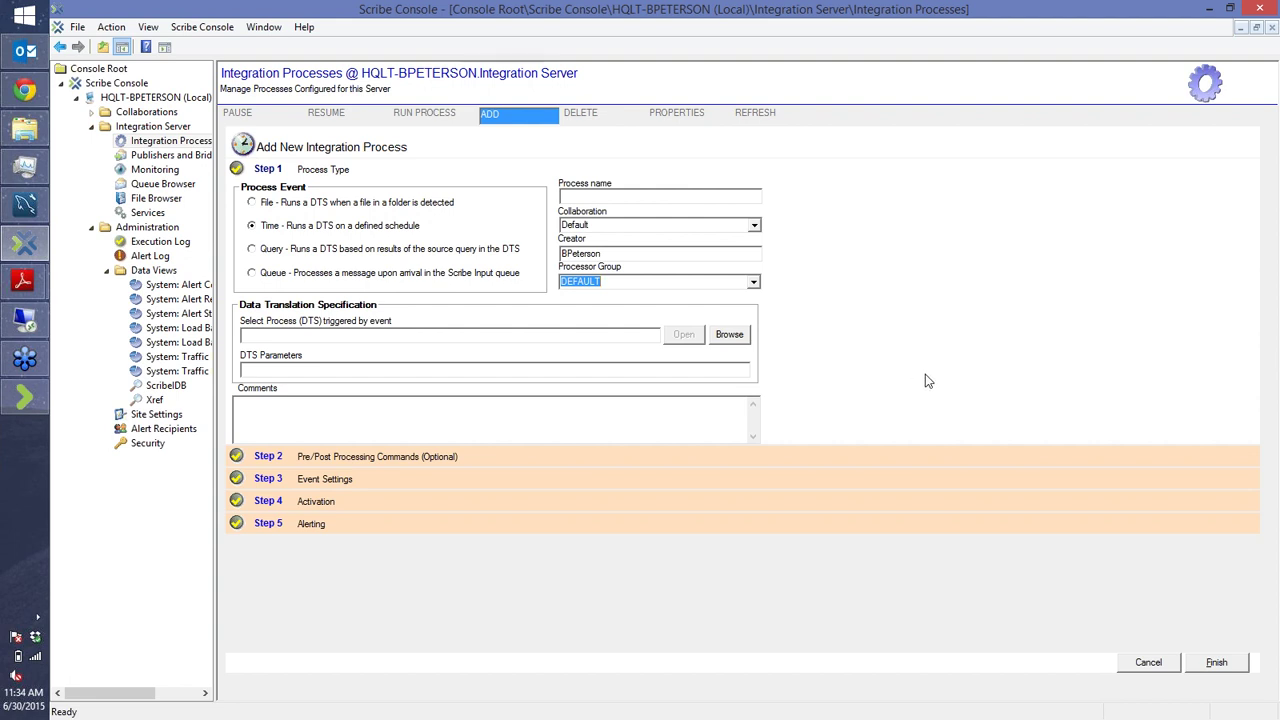
pyautogui.click(1151, 664)
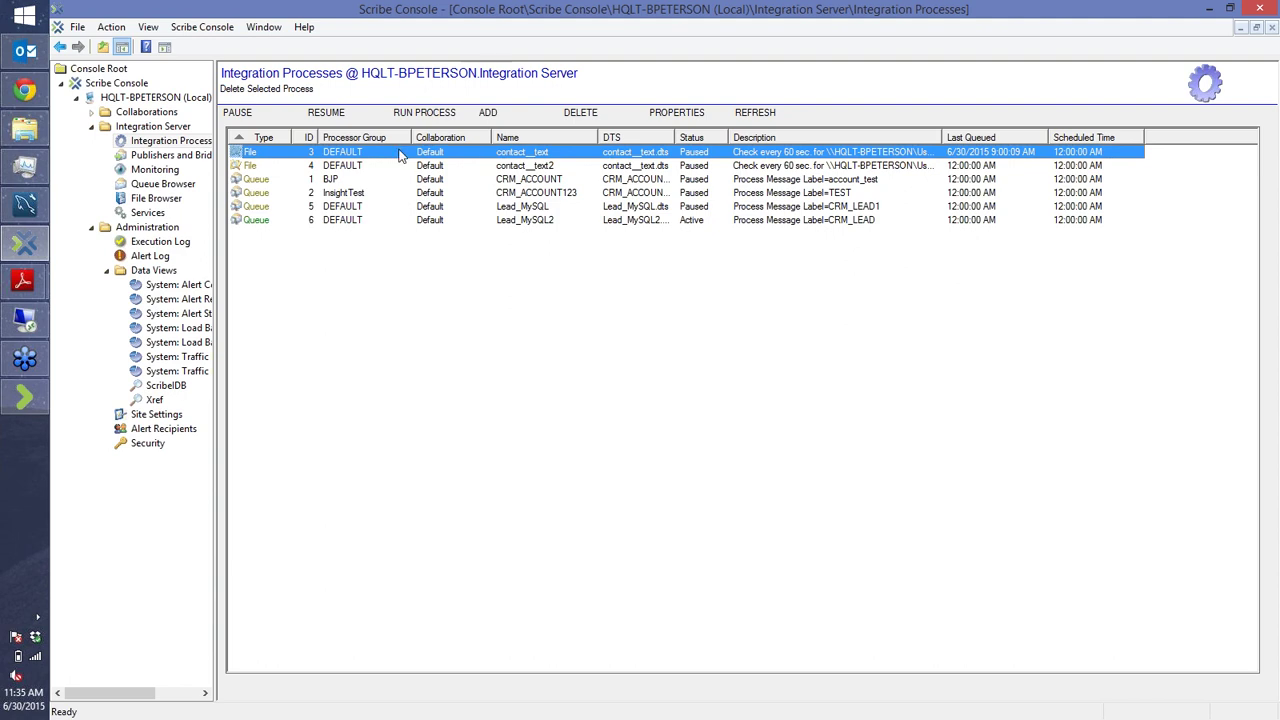
# - In the contact__text process's event settings, try the option to obtain a lock on the event file before processing, and turn it off again
pyautogui.doubleClick(354, 151)
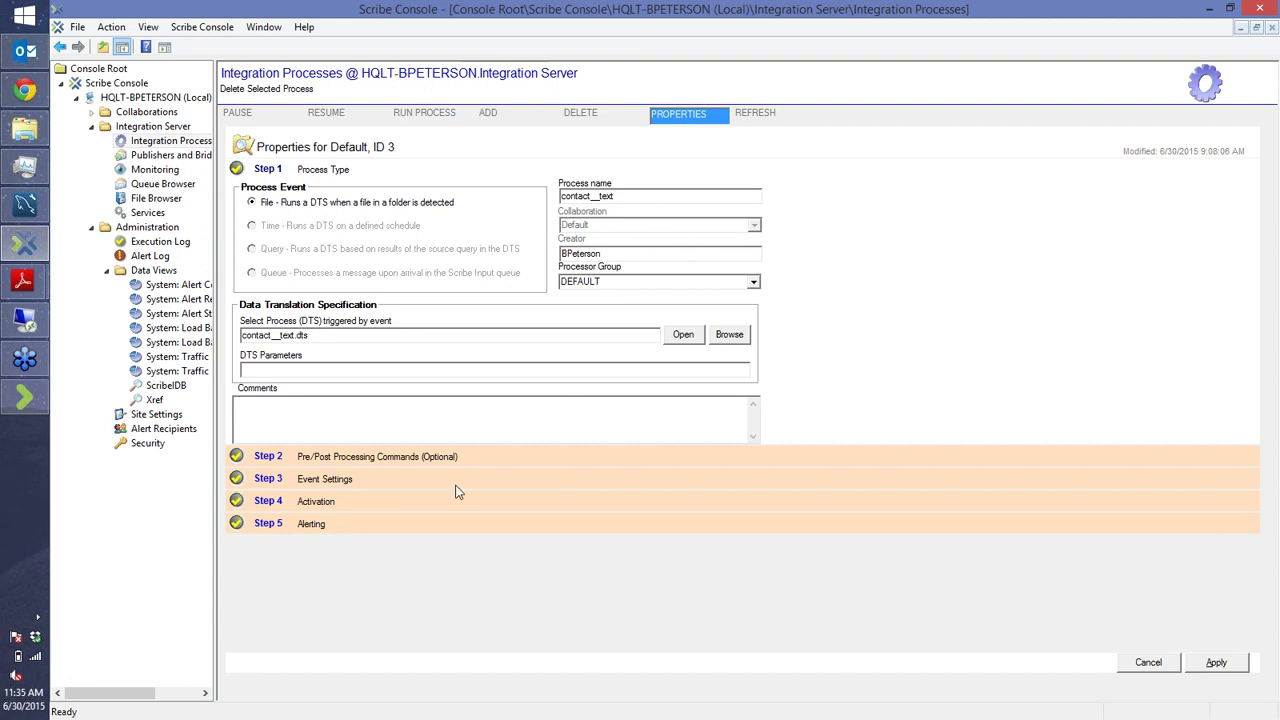
pyautogui.click(455, 486)
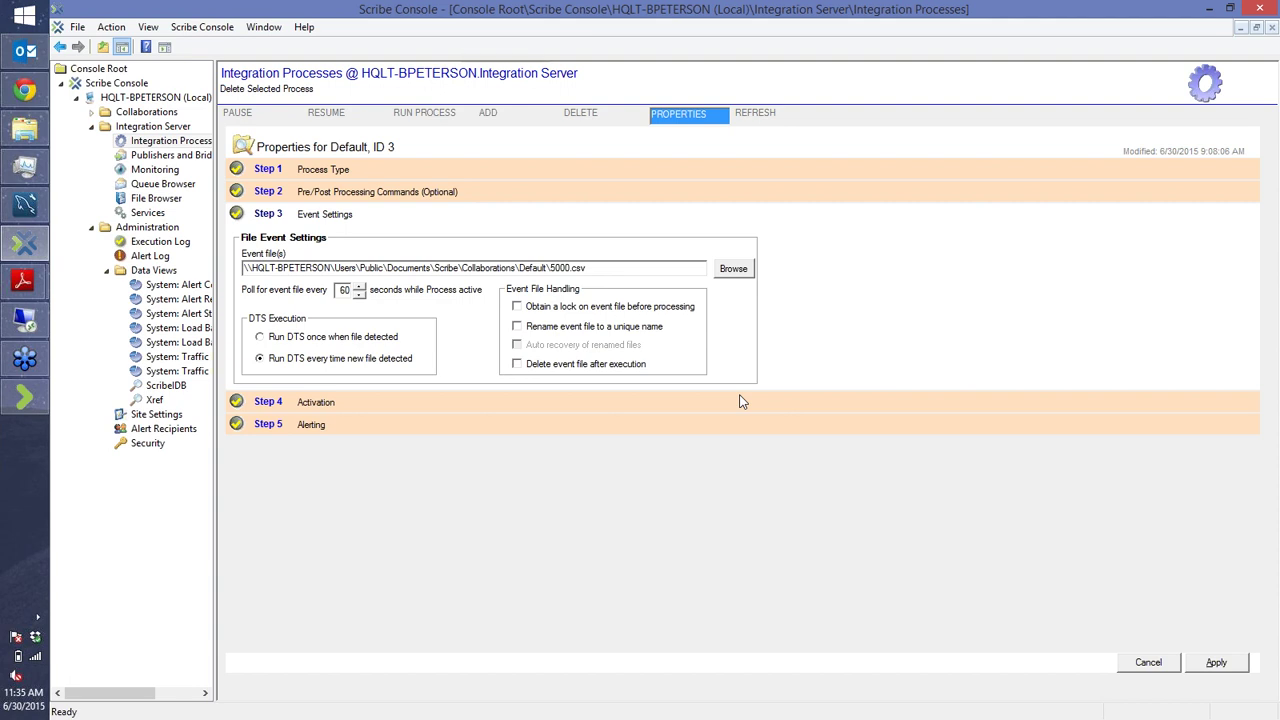
pyautogui.click(640, 309)
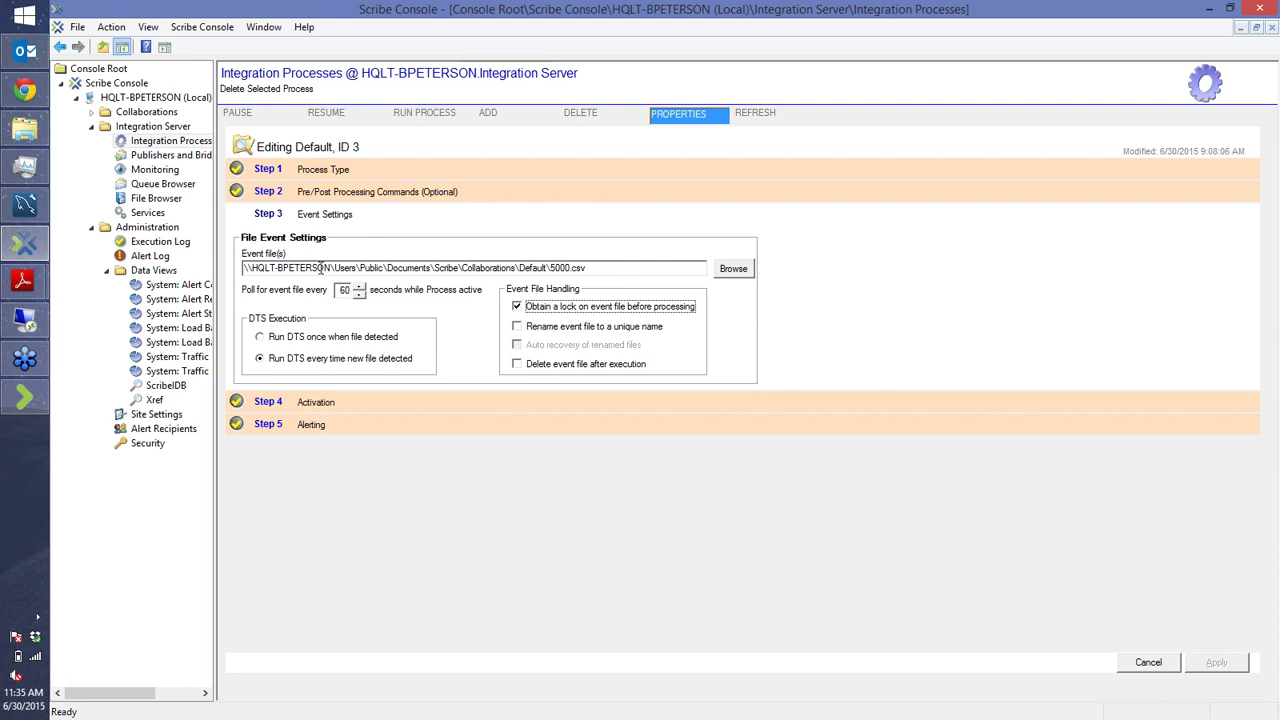
pyautogui.moveTo(258, 268); pyautogui.dragTo(590, 268)
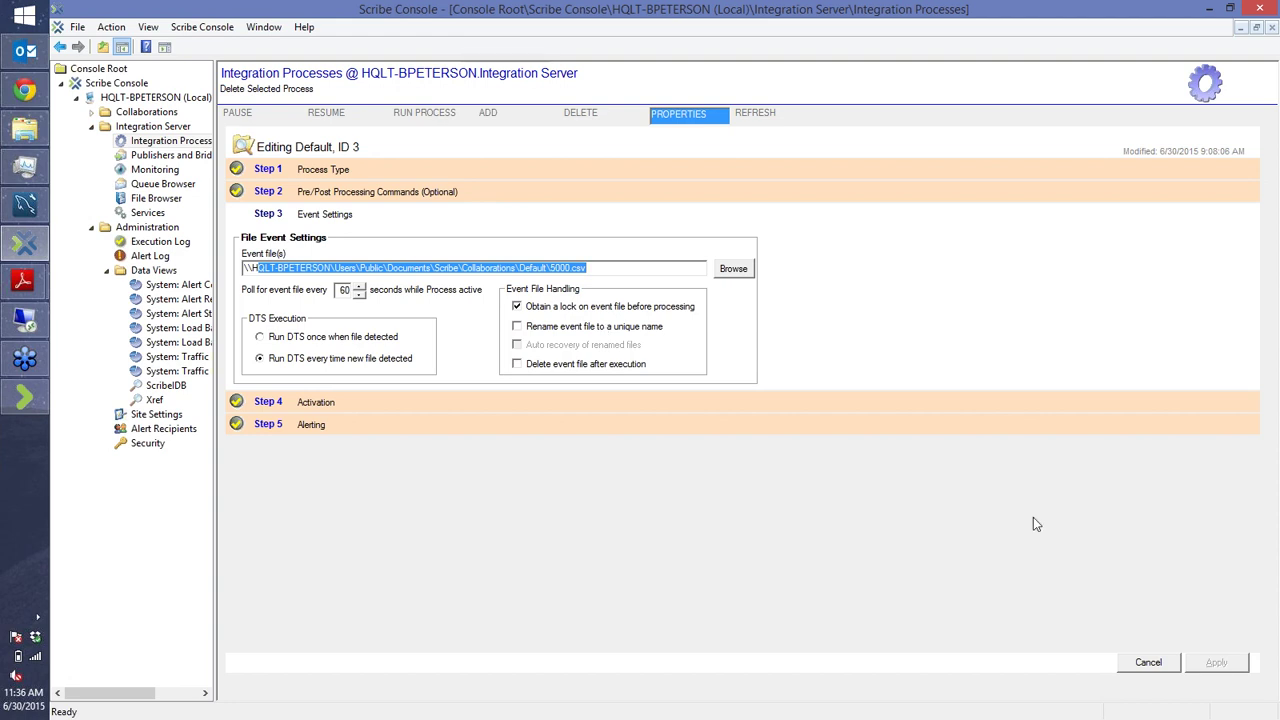
pyautogui.click(578, 307)
# - Set the event file polling interval to 300 seconds, highlight the 5000.csv event file path, and cancel the property edits
pyautogui.doubleClick(347, 290)
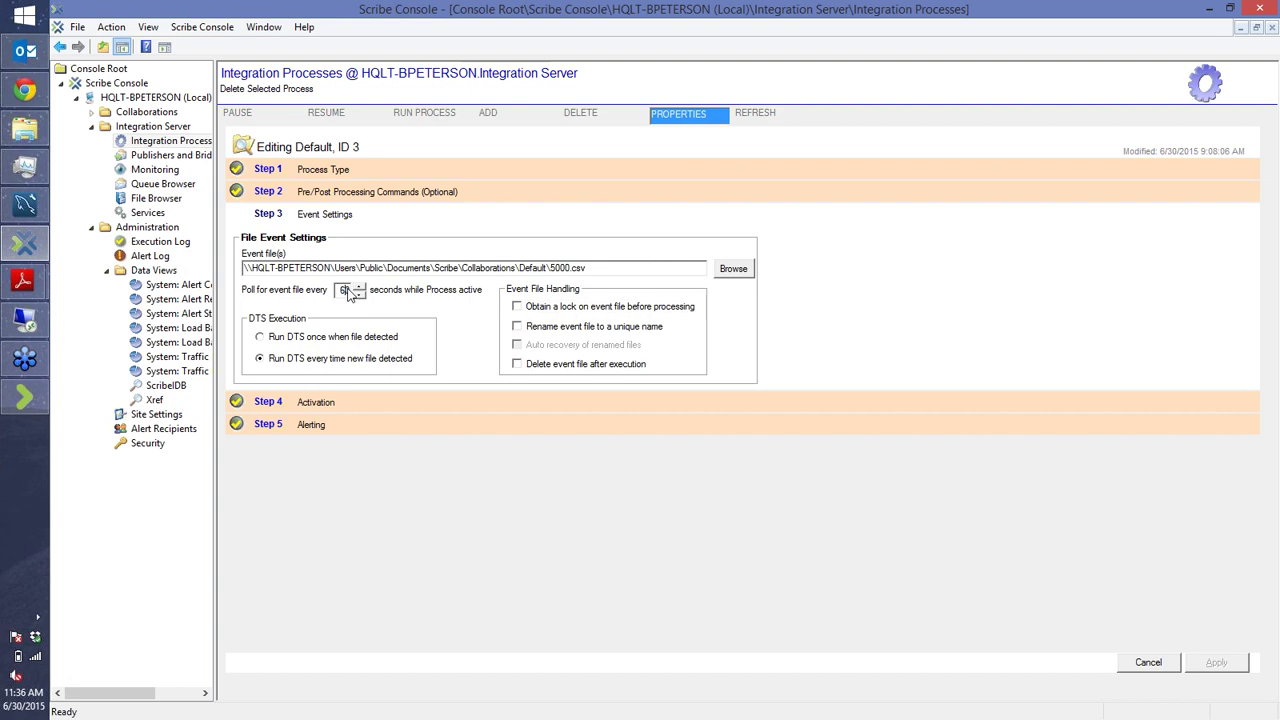
pyautogui.write('1')
pyautogui.write('00')
pyautogui.moveTo(632, 264); pyautogui.dragTo(355, 297)
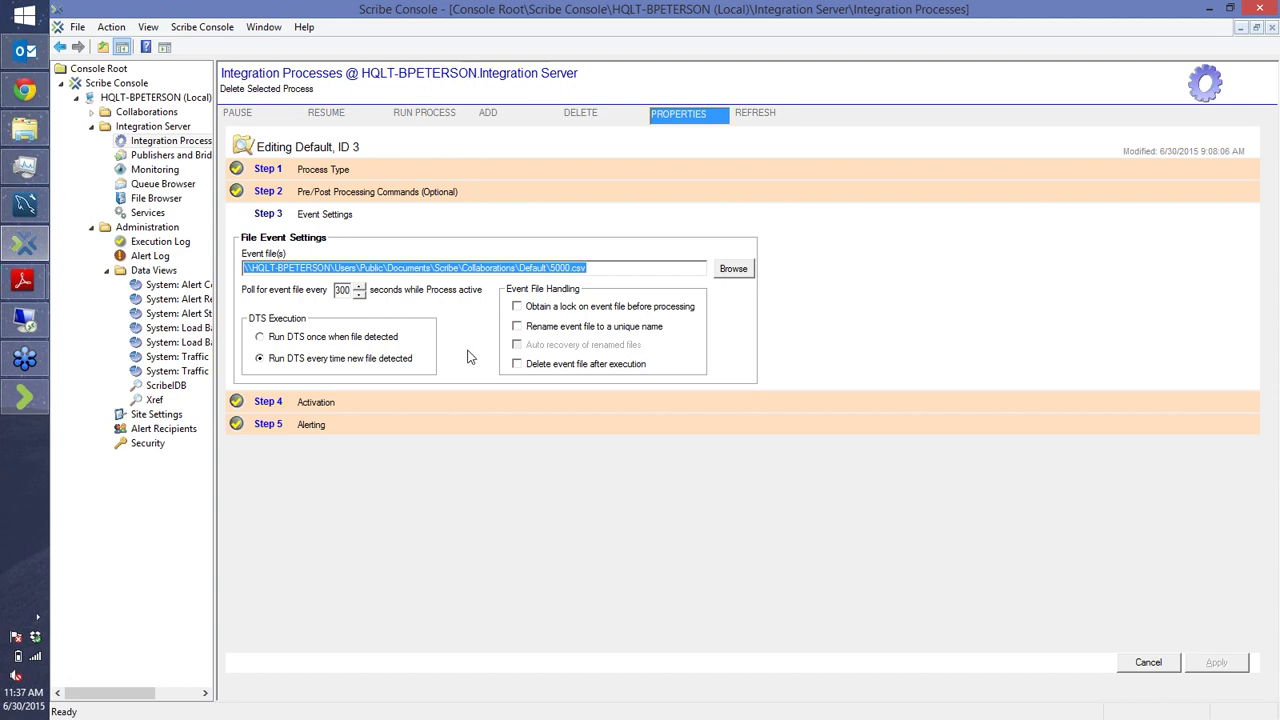
pyautogui.click(548, 268)
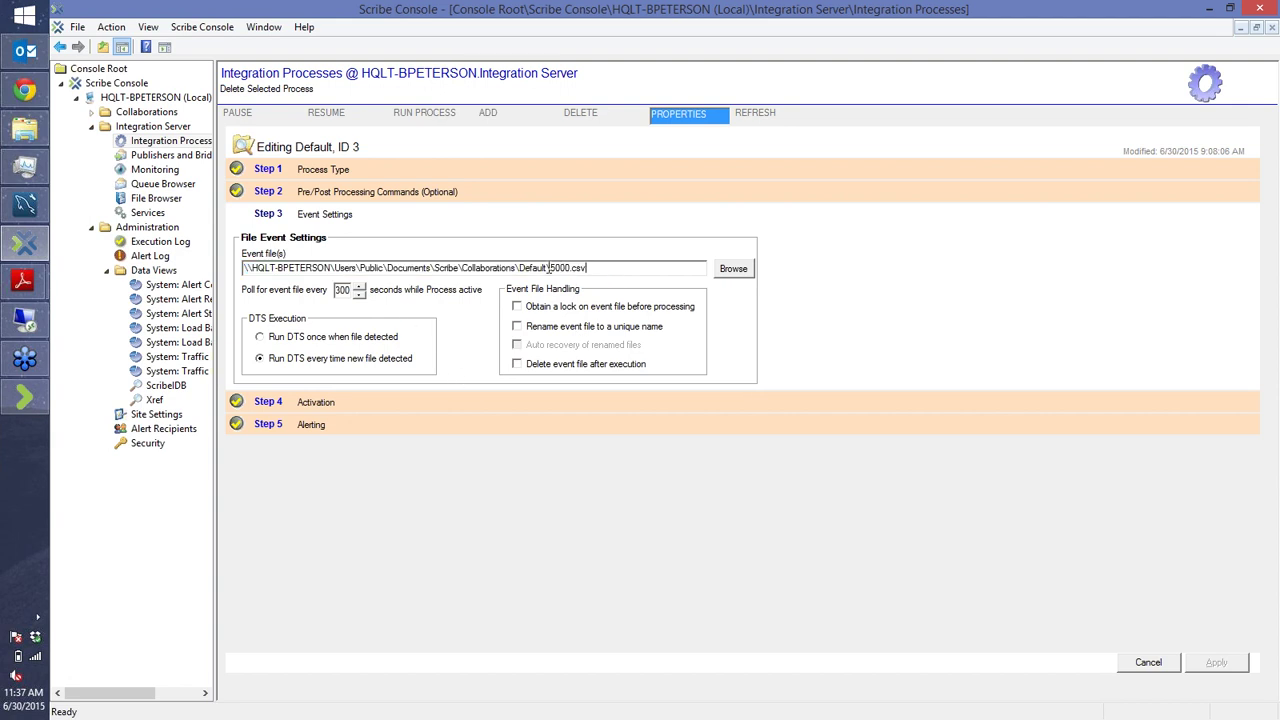
pyautogui.moveTo(548, 268); pyautogui.dragTo(667, 278)
pyautogui.click(638, 268)
pyautogui.click(1142, 664)
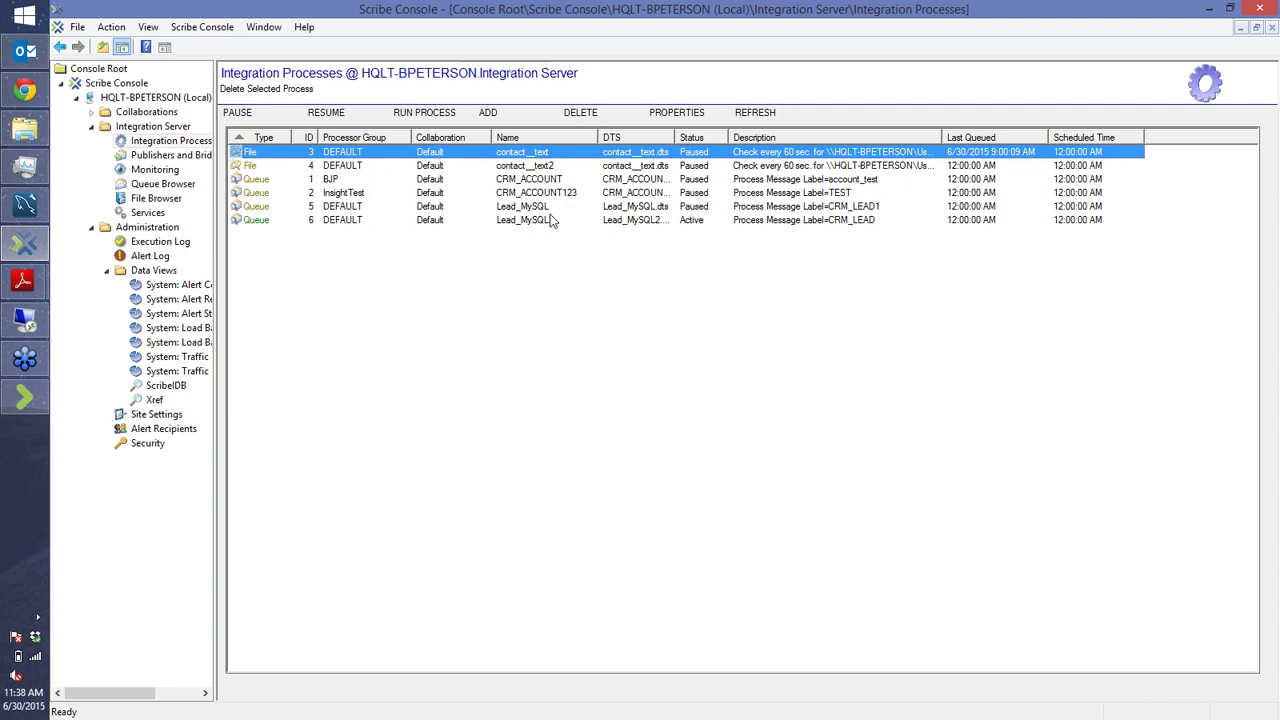
# - Show the Default collaboration folder containing 5000.csv in File Explorer
pyautogui.click(33, 133)
pyautogui.click(33, 133)
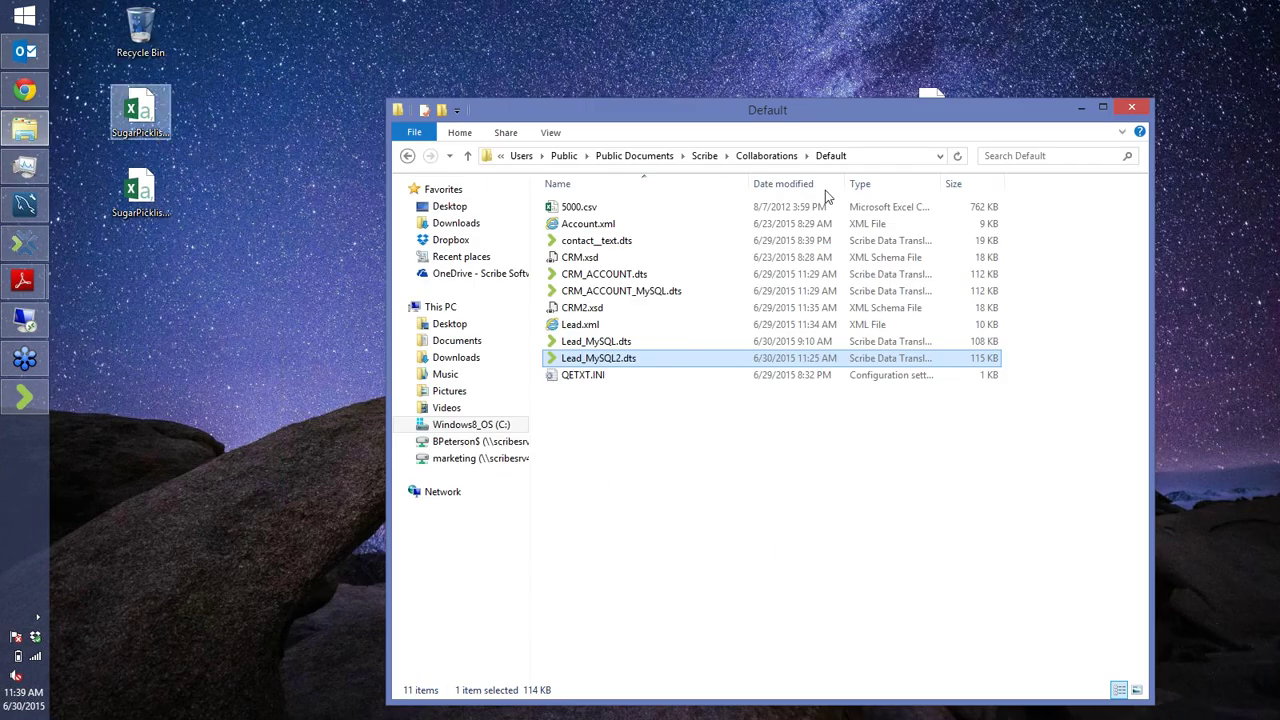
pyautogui.moveTo(757, 120)
pyautogui.mouseDown()
pyautogui.moveTo(484, 312)
pyautogui.moveTo(792, 120)
pyautogui.moveTo(771, 104)
pyautogui.mouseUp()
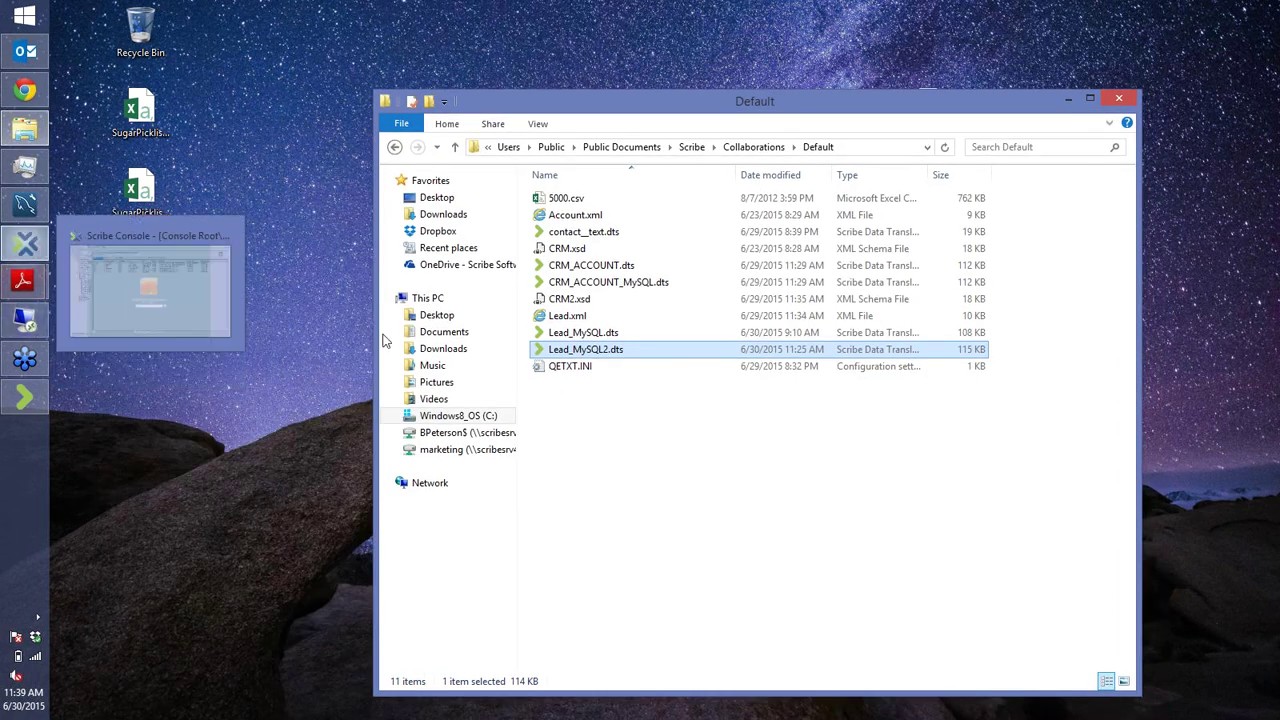
# - Switch back to Scribe Console and run the contact__text integration process
pyautogui.click(25, 243)
pyautogui.click(480, 151)
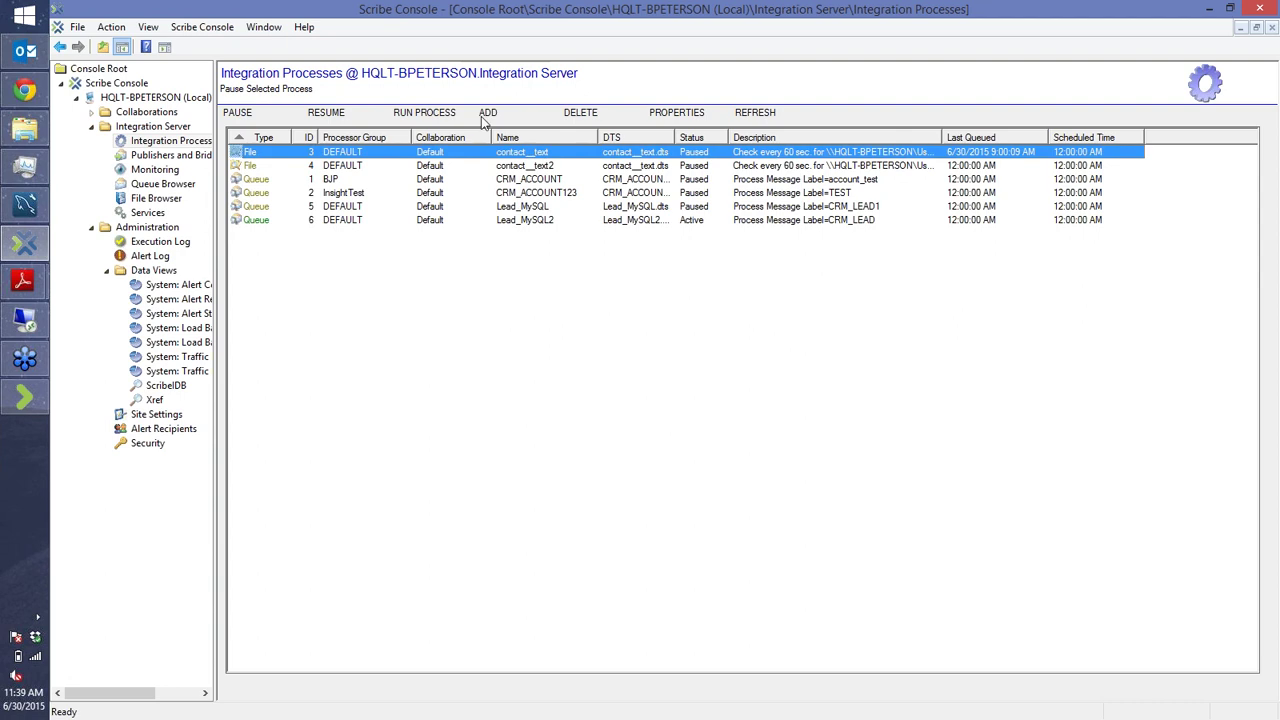
pyautogui.click(422, 117)
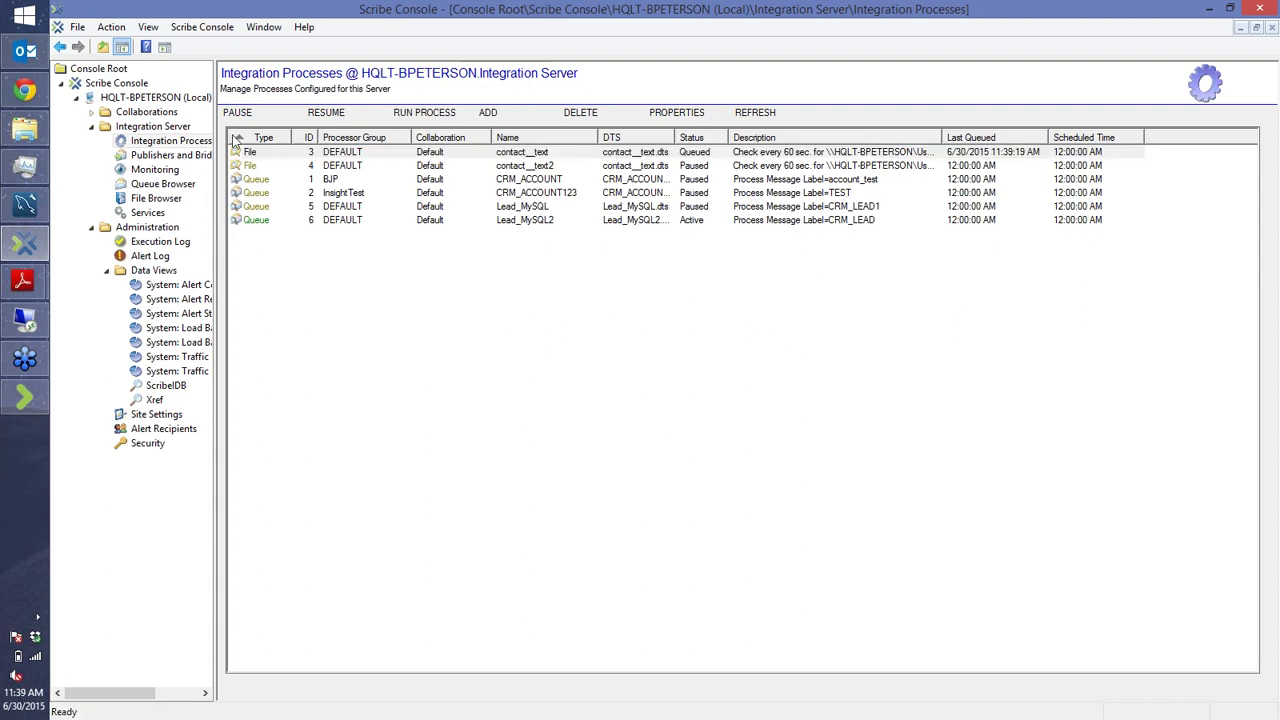
# - View the contact__text message body in the SCRIBEIN input queue, read through to its row data, and close it
pyautogui.click(163, 184)
pyautogui.click(386, 148)
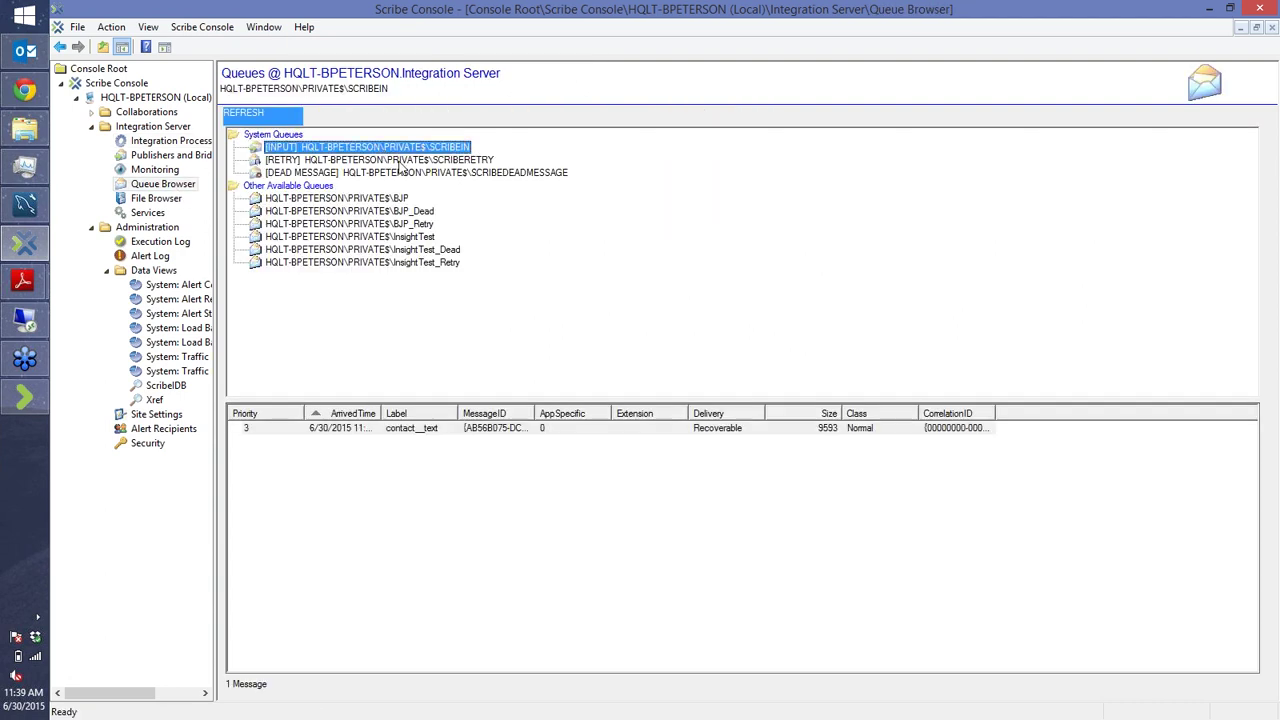
pyautogui.click(440, 430)
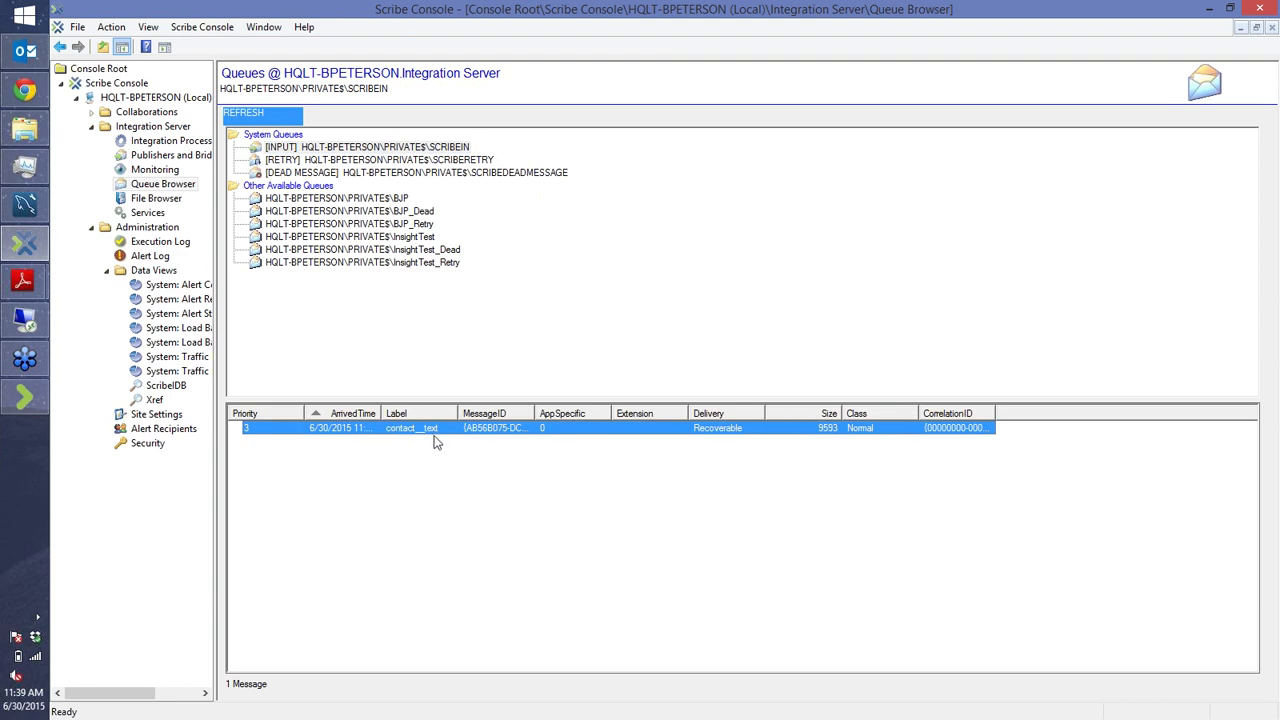
pyautogui.rightClick(434, 441)
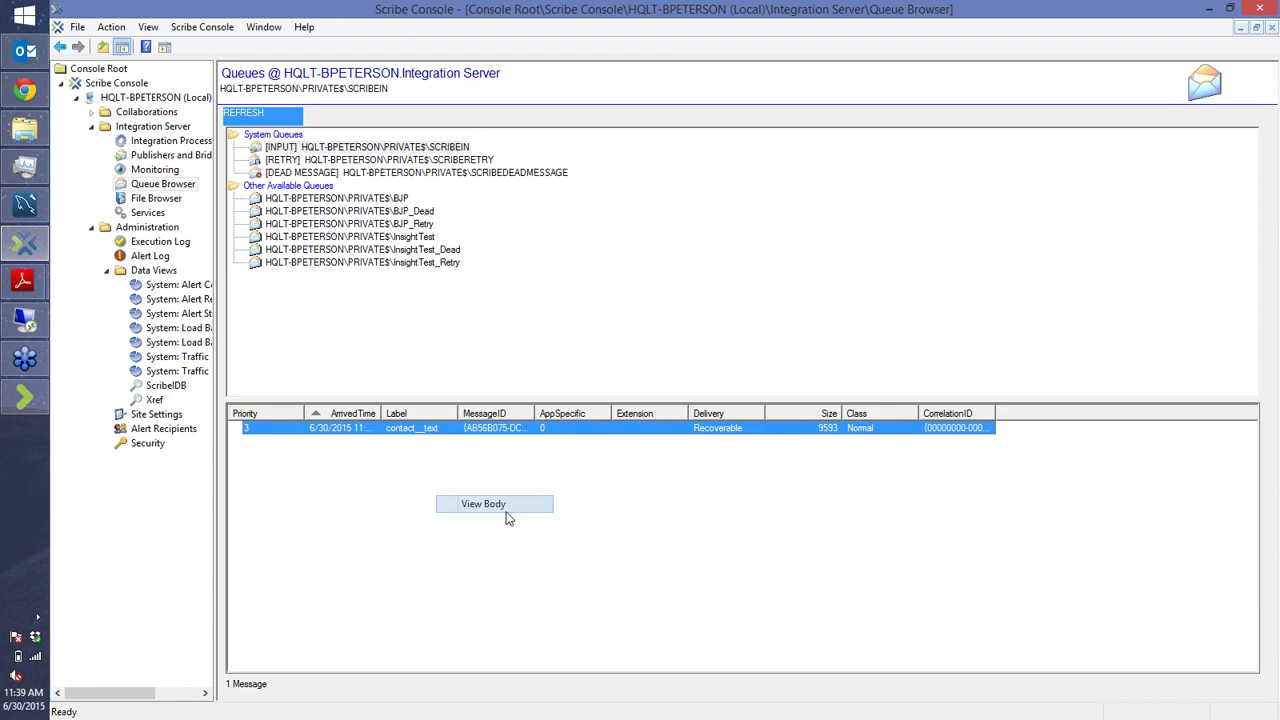
pyautogui.click(508, 502)
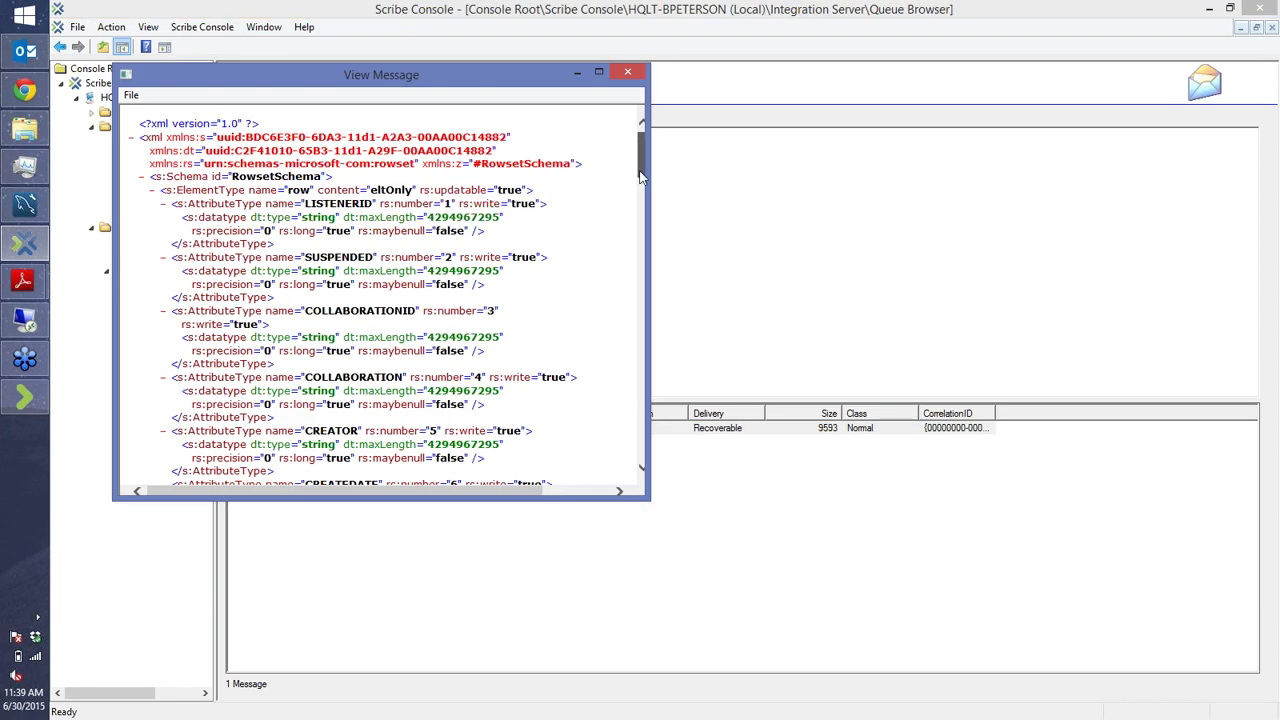
pyautogui.moveTo(640, 162); pyautogui.dragTo(637, 470)
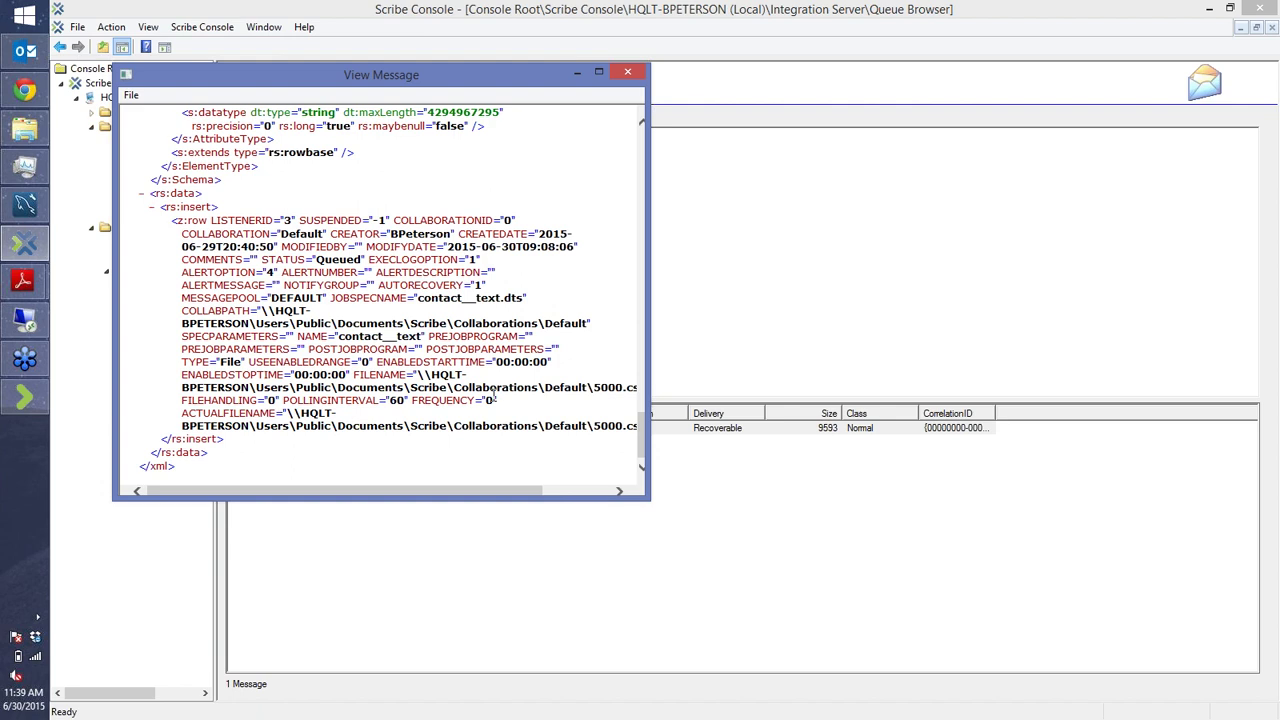
pyautogui.click(627, 72)
# - Return to Integration Processes and examine the process type settings of the Lead_MySQL2 queue process
pyautogui.click(184, 148)
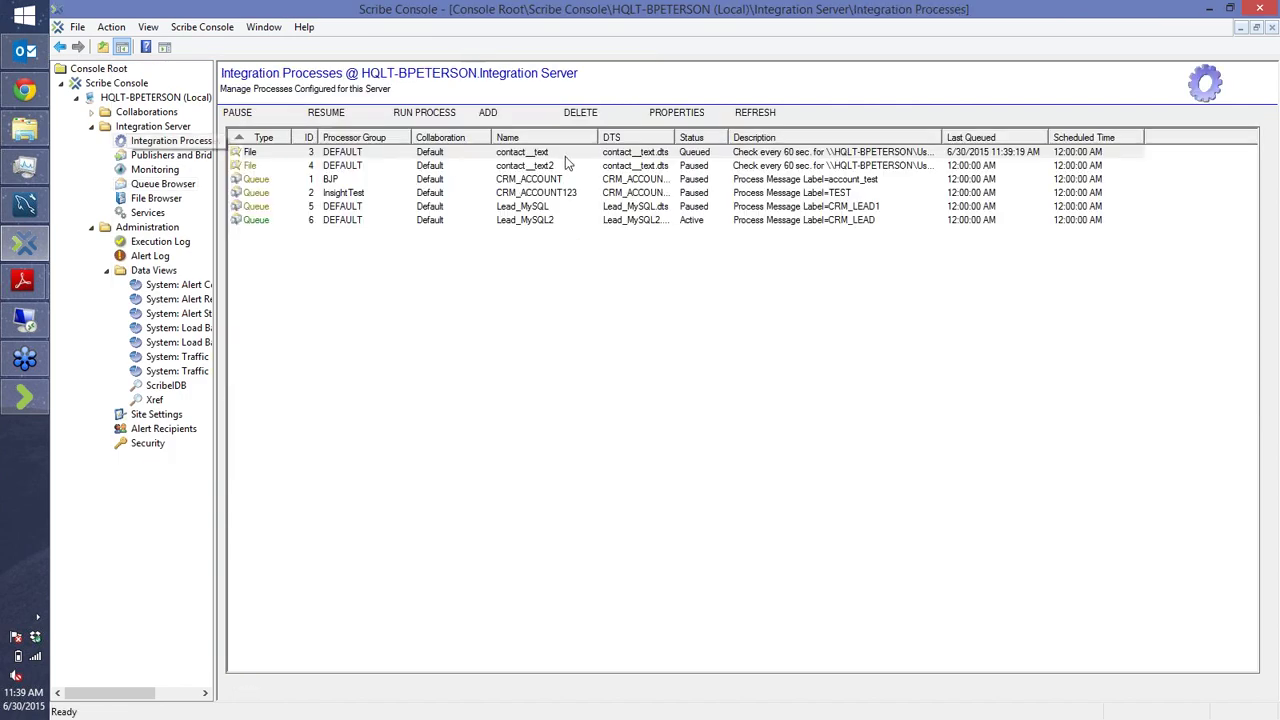
pyautogui.click(612, 154)
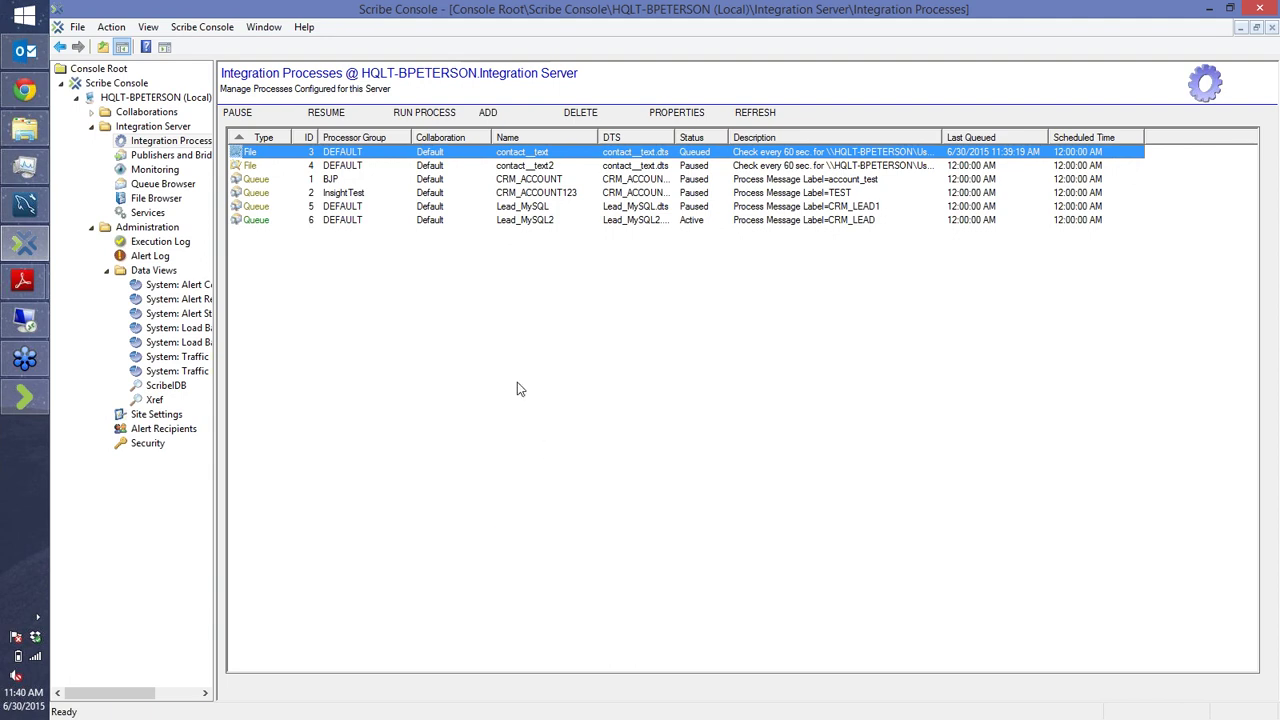
pyautogui.click(459, 221)
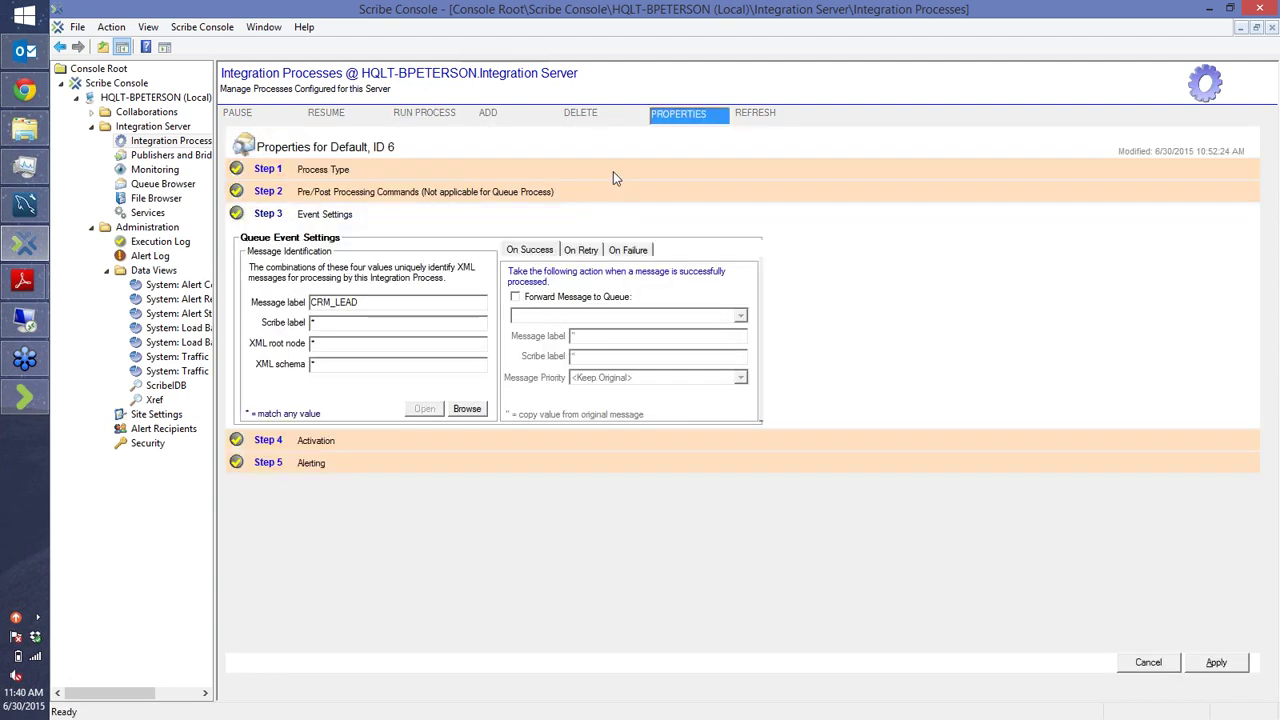
pyautogui.click(613, 171)
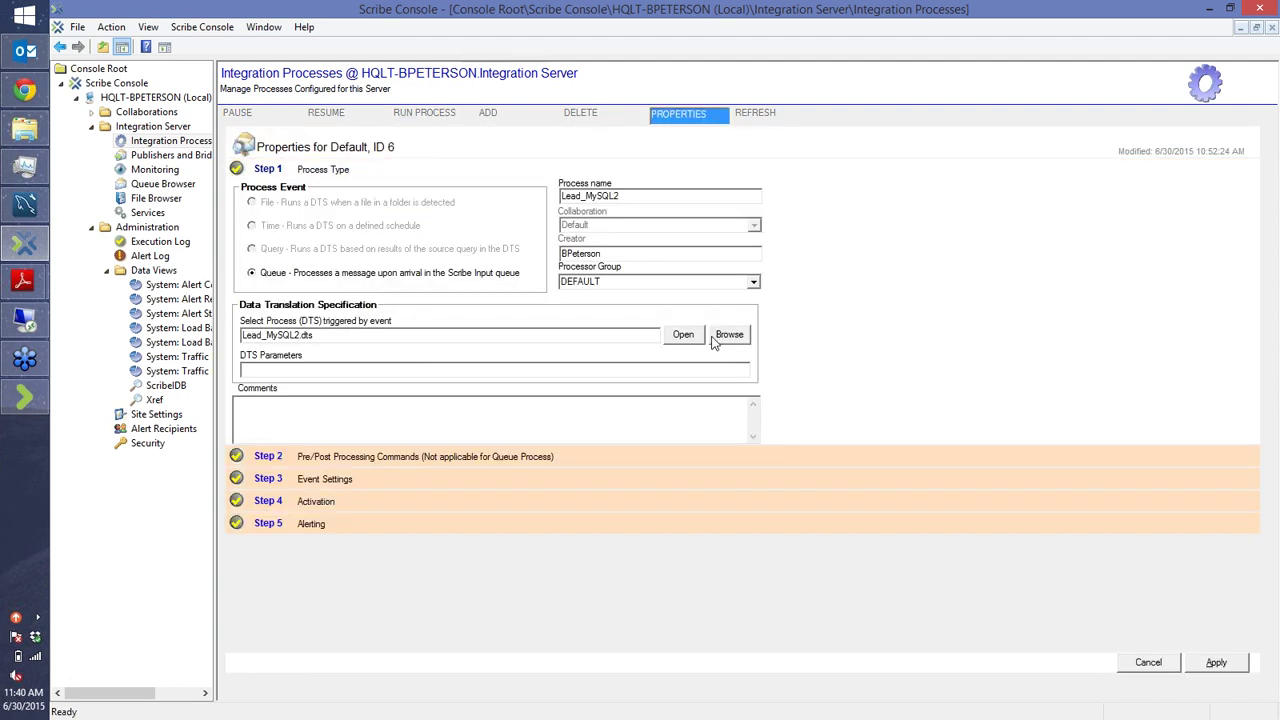
# - Switch to Scribe Workbench, review the flow control of the Lead_MySQL2.dts steps, and select the XREFLOOKUP_BKEY lookup expression
pyautogui.click(27, 398)
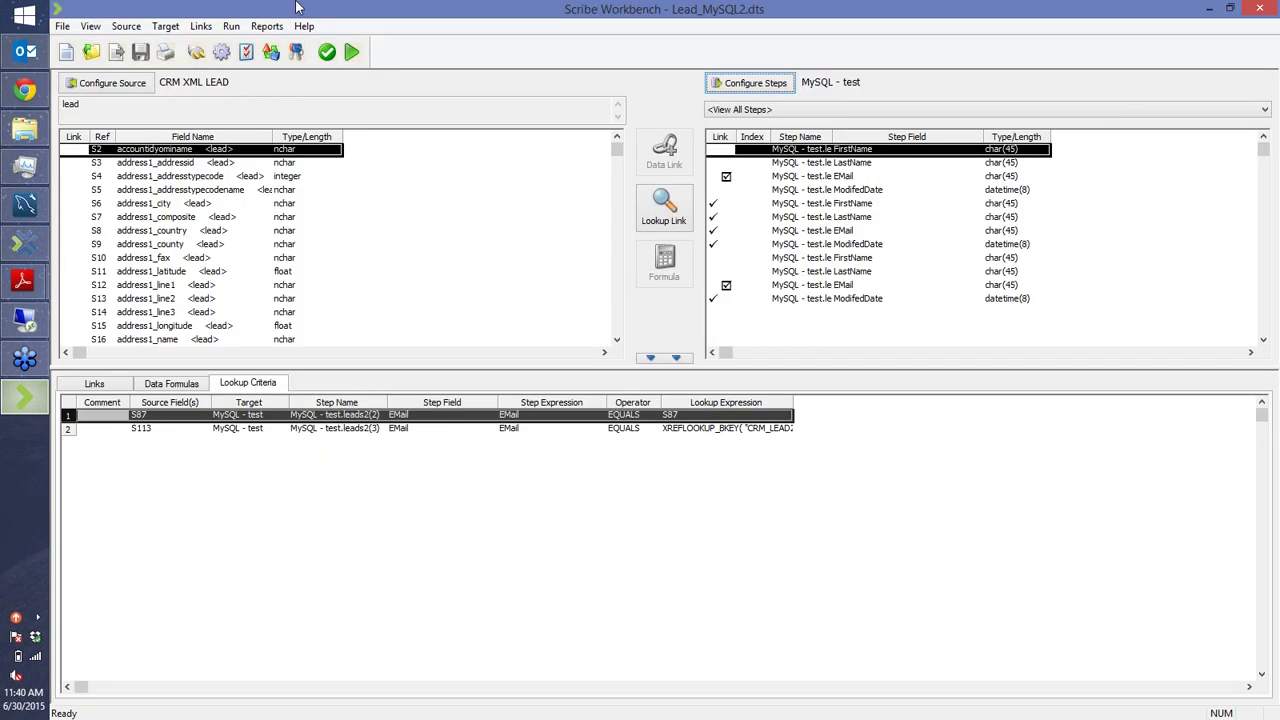
pyautogui.press('super+Down')
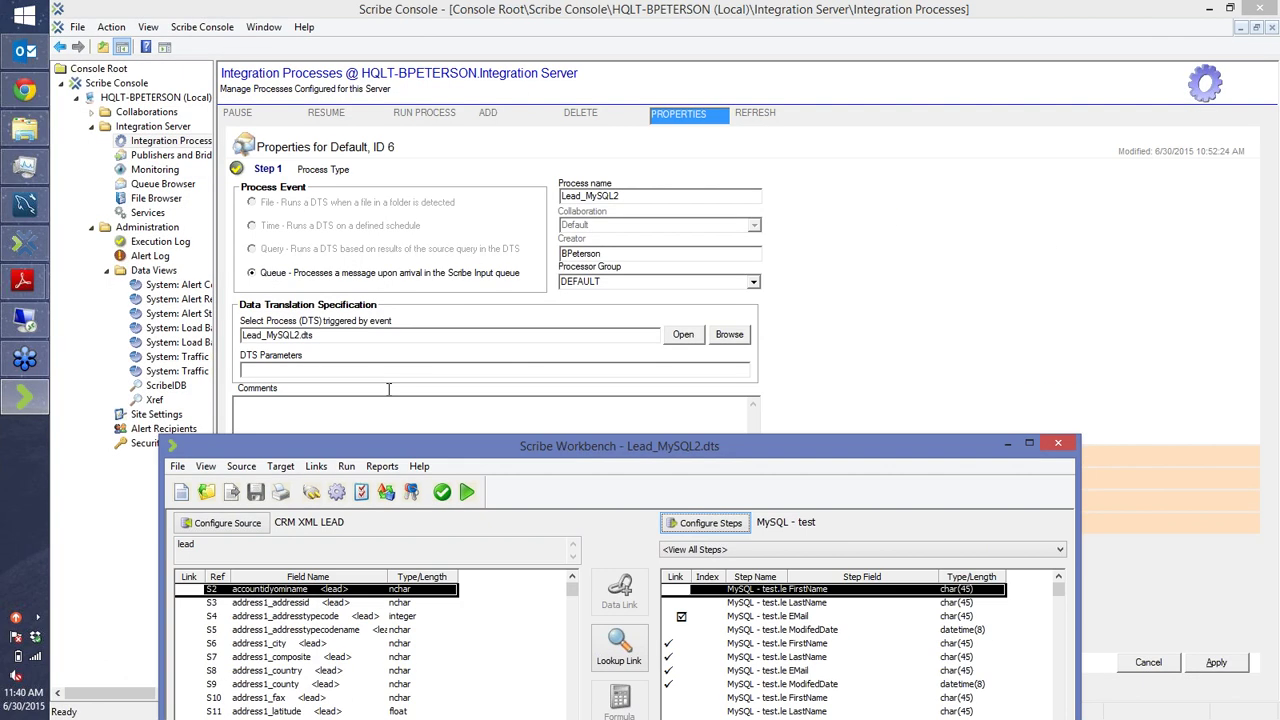
pyautogui.doubleClick(612, 450)
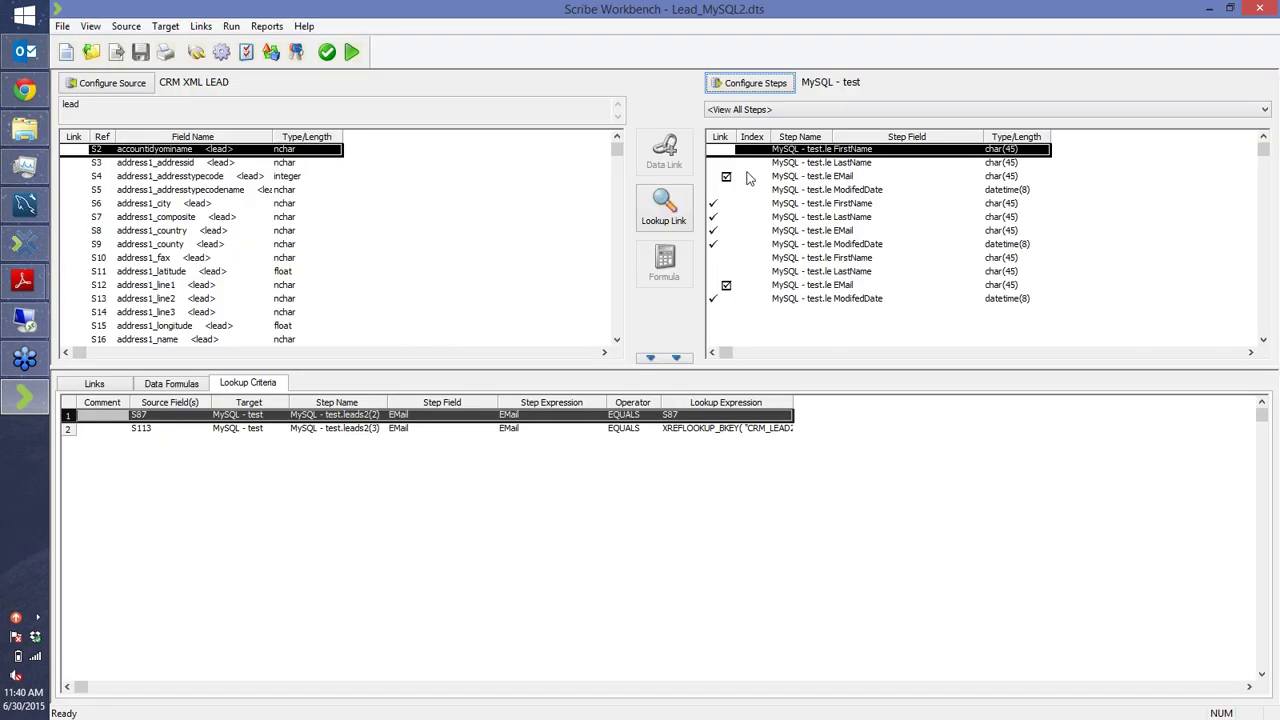
pyautogui.click(757, 86)
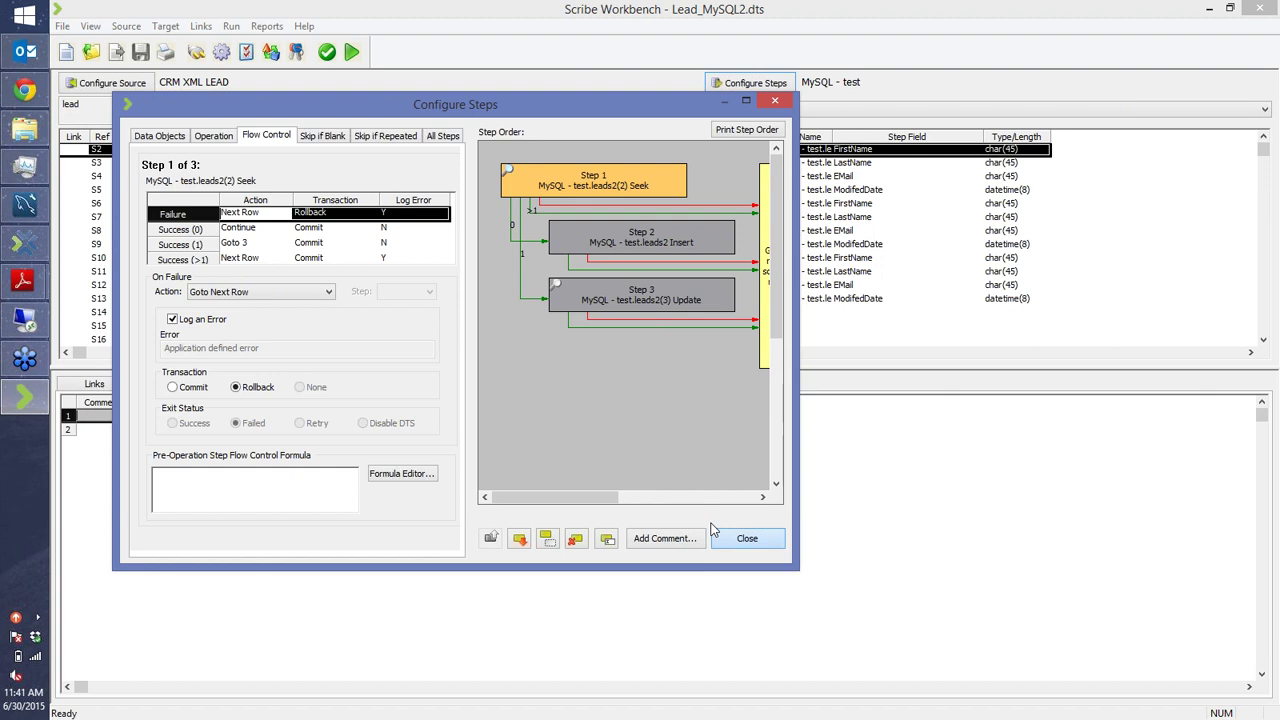
pyautogui.click(750, 539)
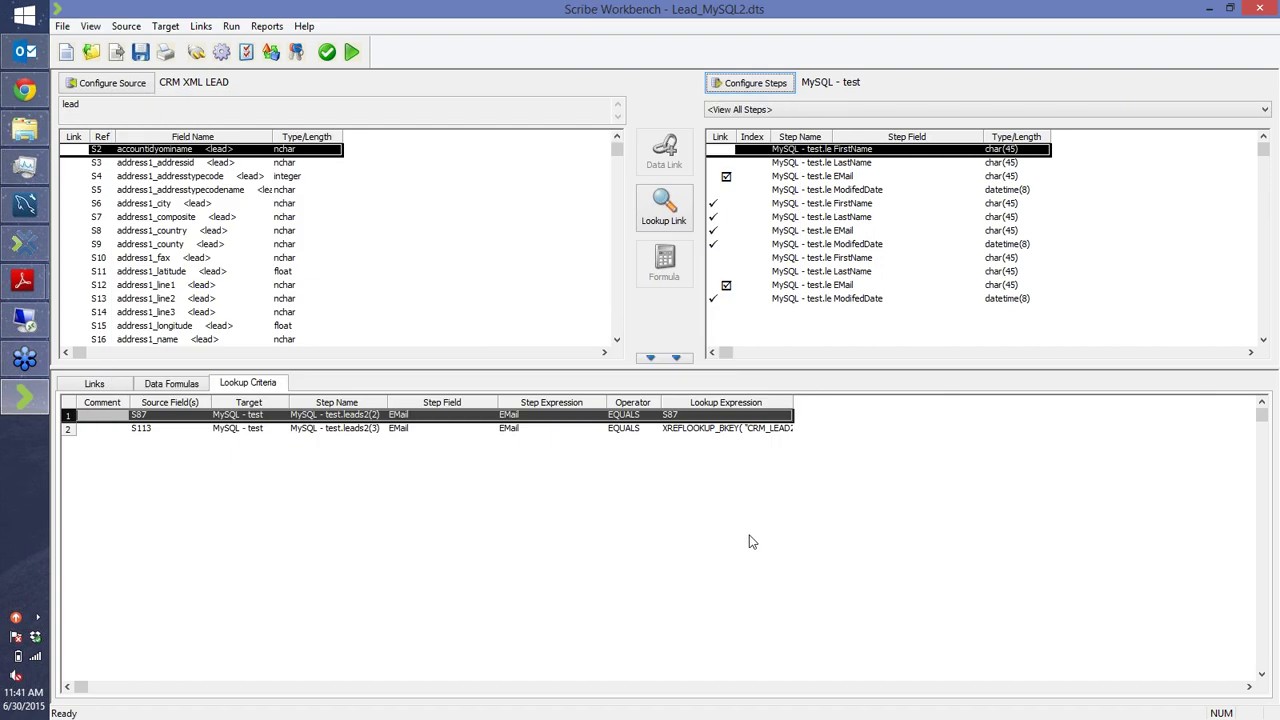
pyautogui.click(719, 430)
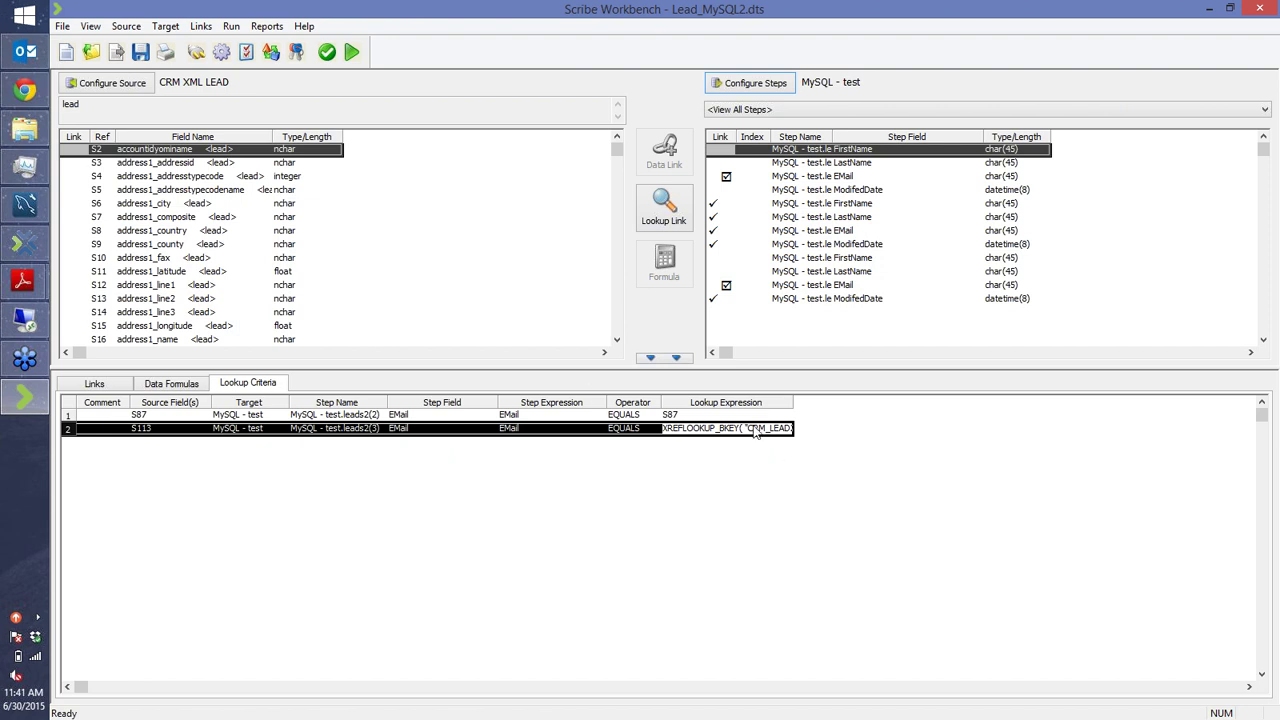
# - Review the Cross Reference Keys settings of Lead_MySQL2.dts without changing them, and select the Lead_MySQL2 process in Scribe Console
pyautogui.click(296, 54)
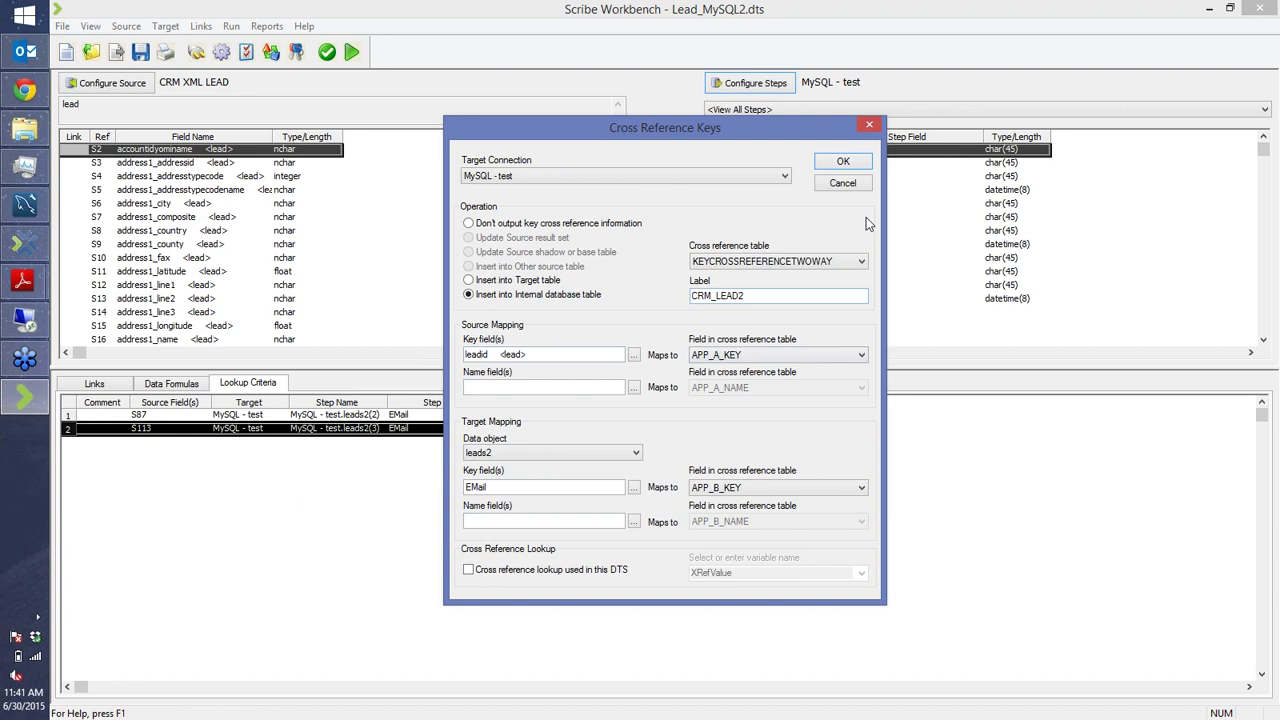
pyautogui.click(842, 183)
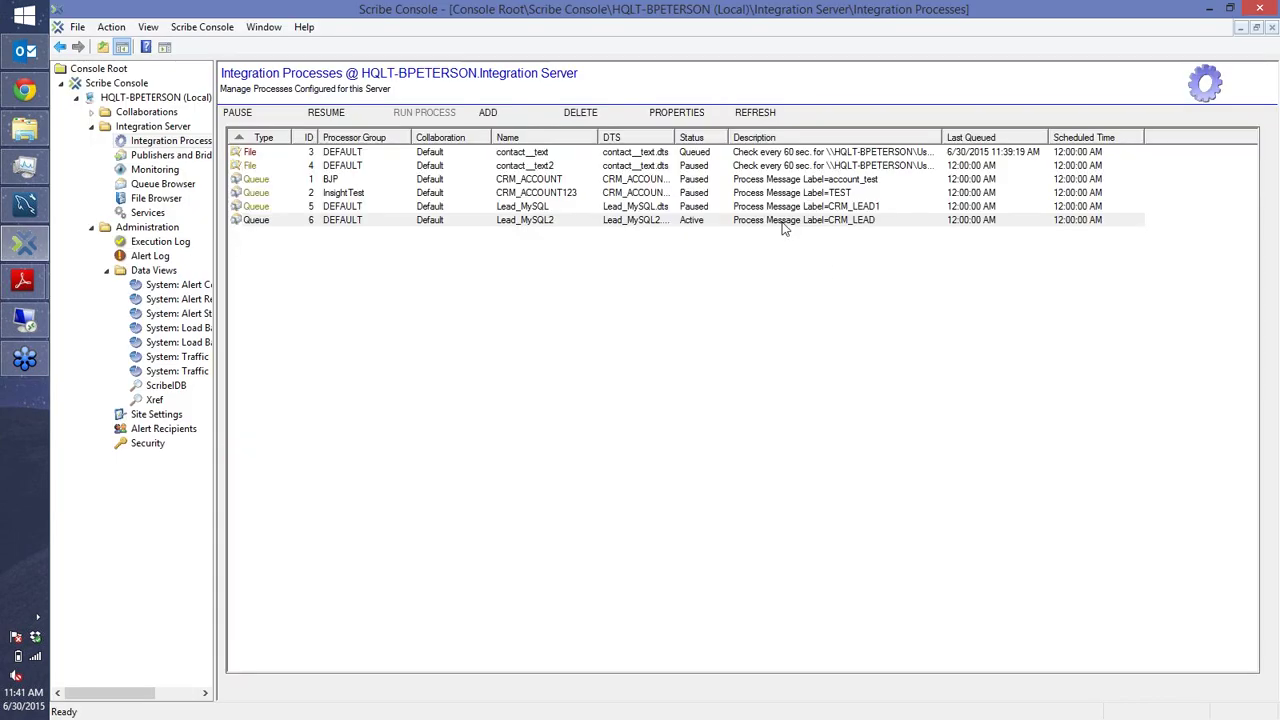
pyautogui.click(783, 221)
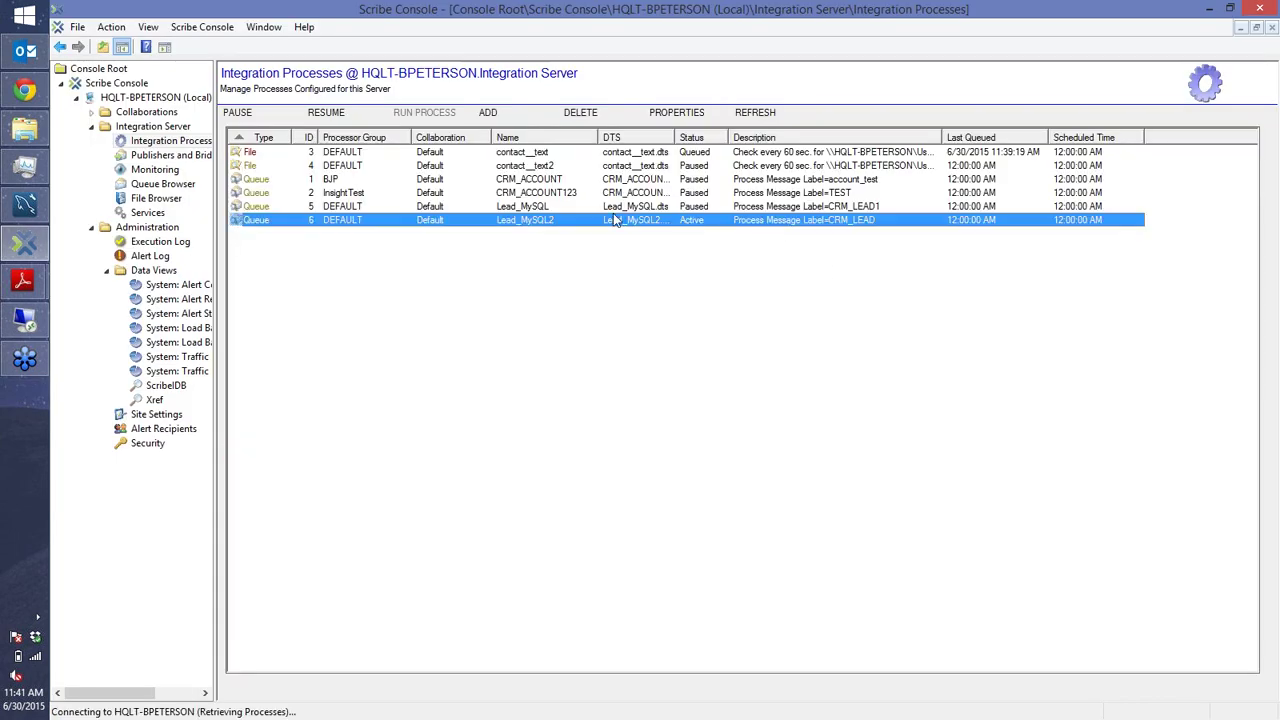
# - Open the Queue Browser and copy all listed CRM_Lead messages from the SCRIBEDEADMESSAGE queue
pyautogui.click(161, 185)
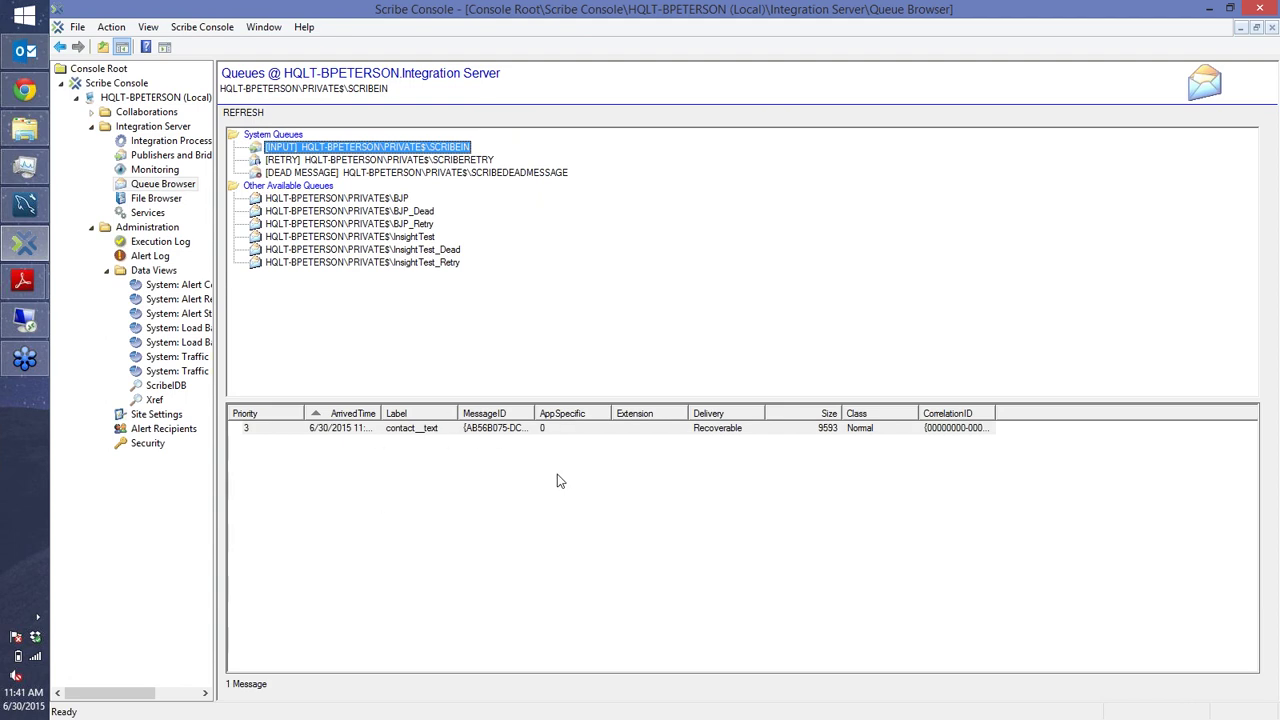
pyautogui.click(456, 173)
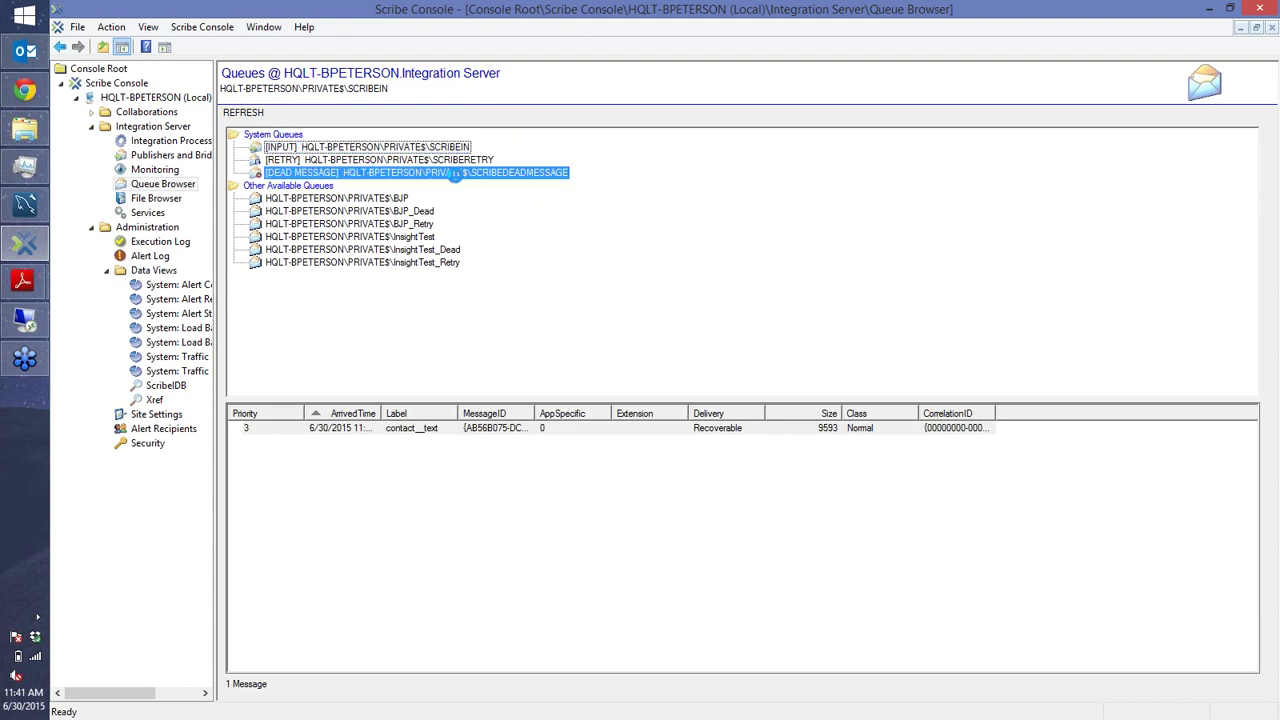
pyautogui.scroll(-15, 632, 589)
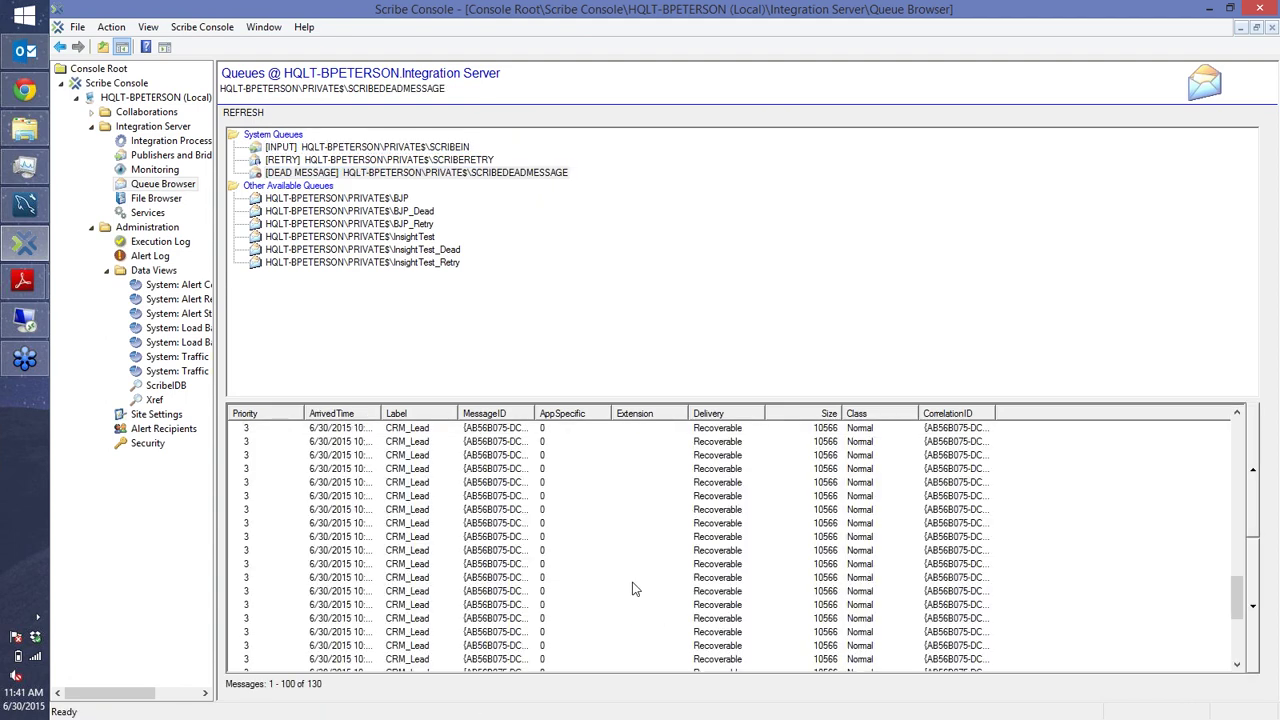
pyautogui.hotkey('ctrl', 'a')
pyautogui.rightClick(624, 591)
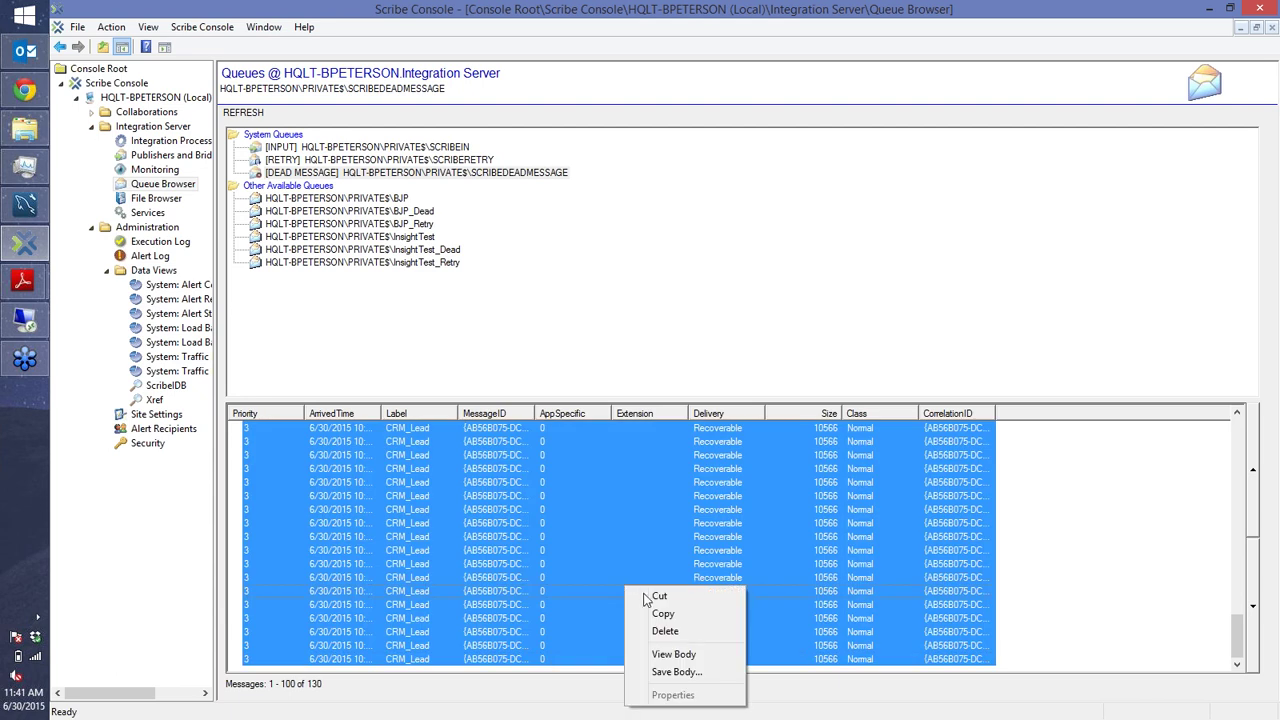
pyautogui.click(686, 614)
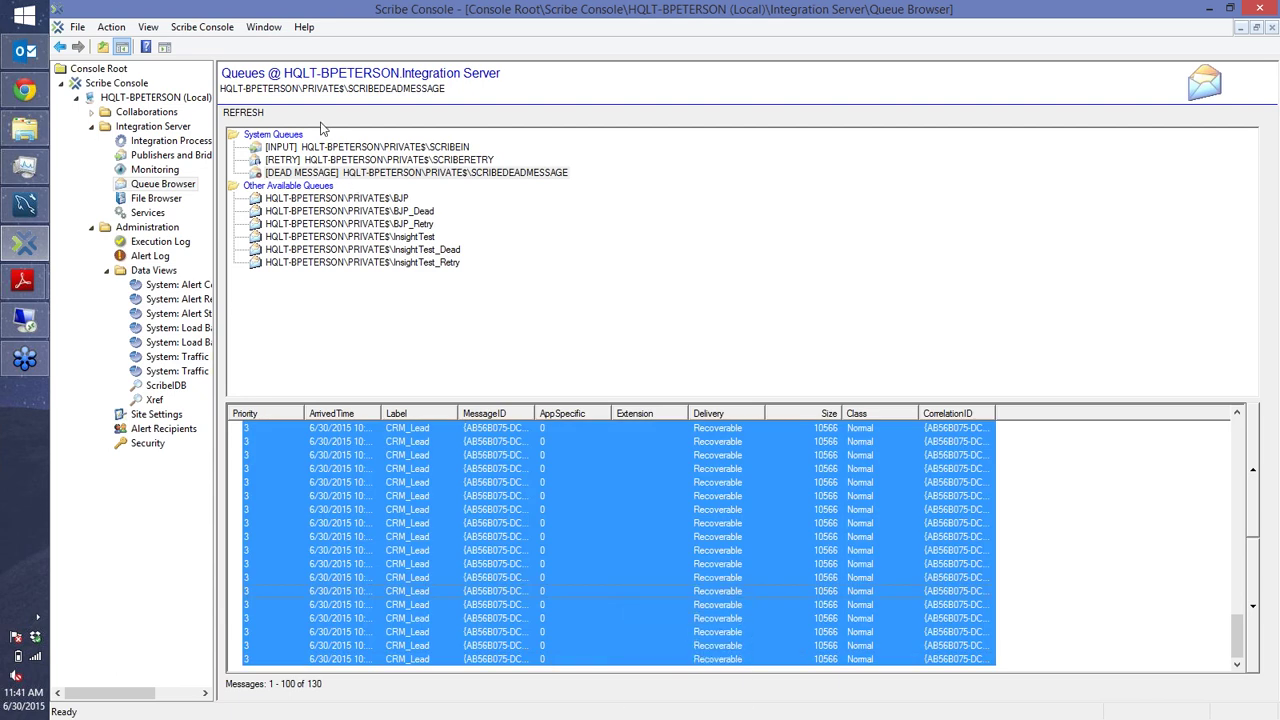
# - Check the Xref data view, run the select query on leads2 in MySQL Workbench, and return to Scribe Console
pyautogui.click(150, 400)
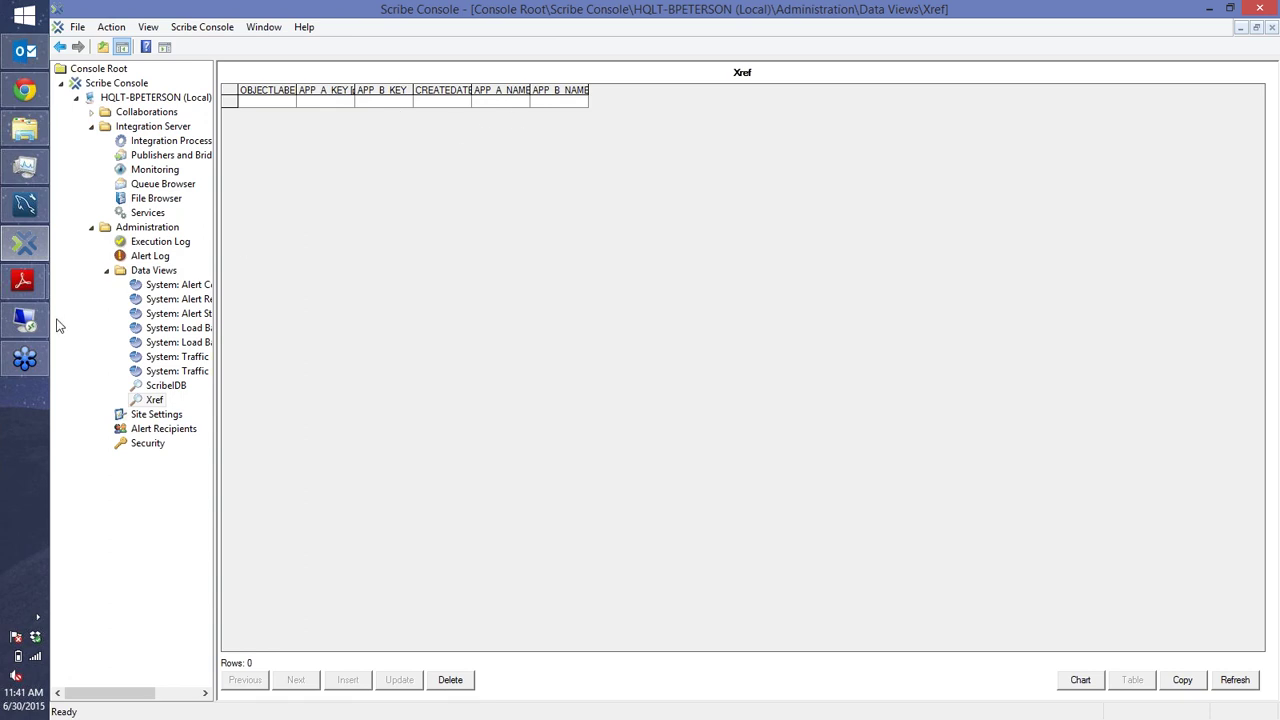
pyautogui.click(25, 208)
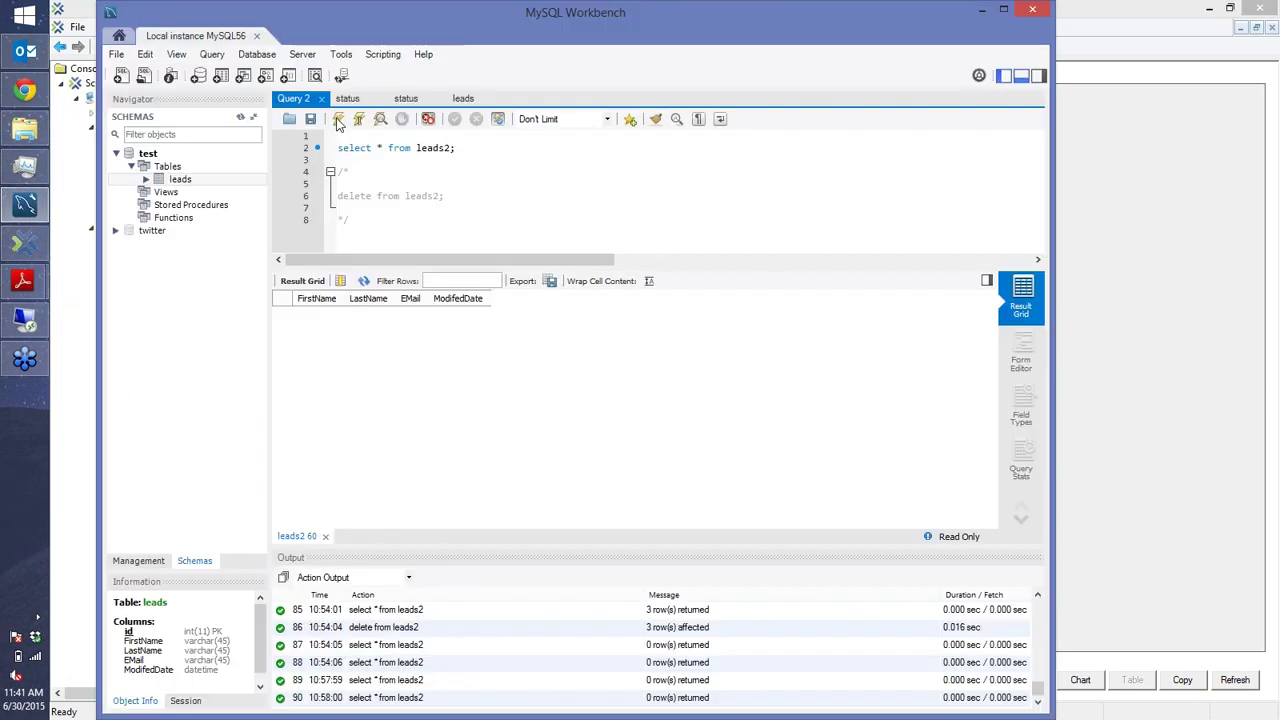
pyautogui.click(337, 119)
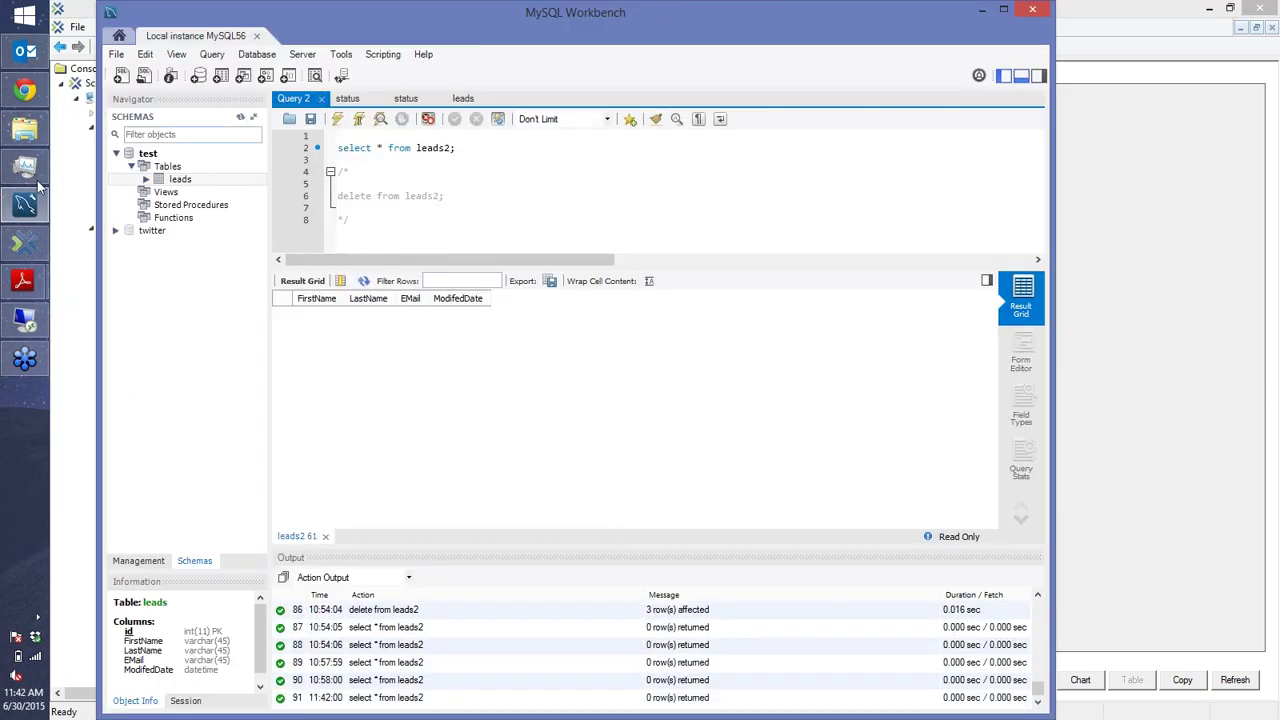
pyautogui.click(25, 243)
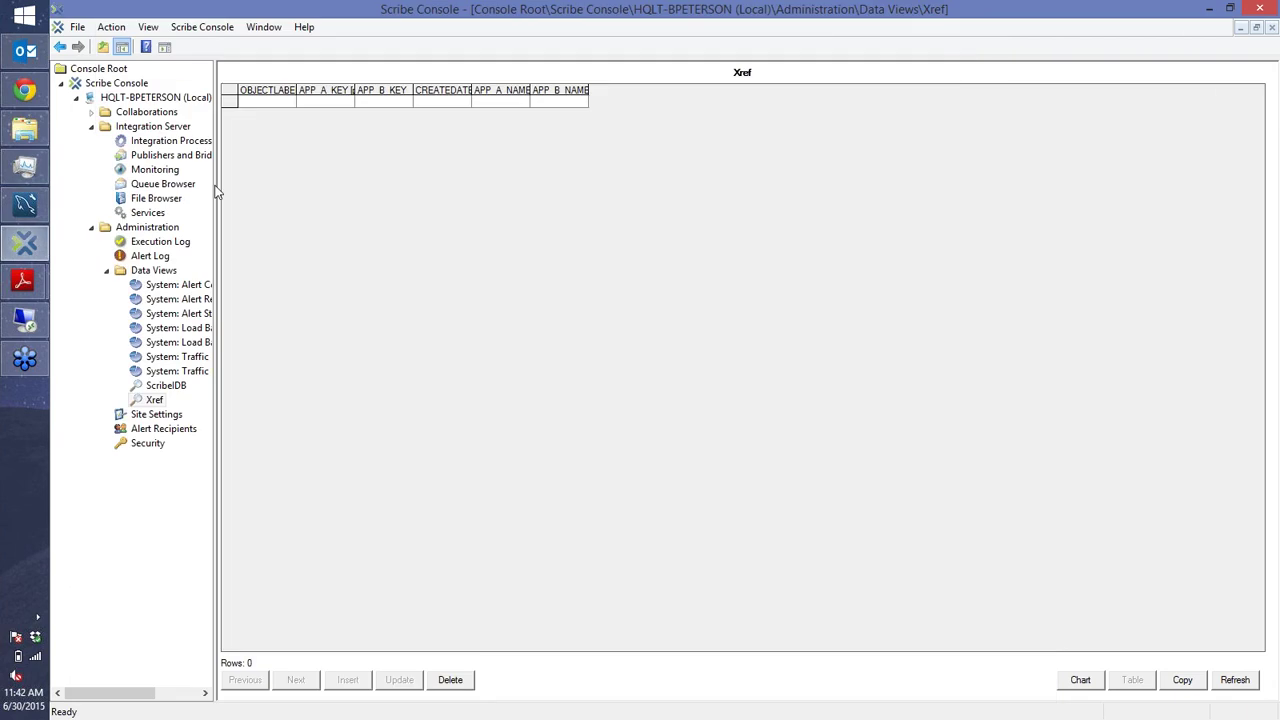
# - Reopen the Queue Browser and try to paste the copied messages into the SCRIBEIN input queue
pyautogui.click(163, 185)
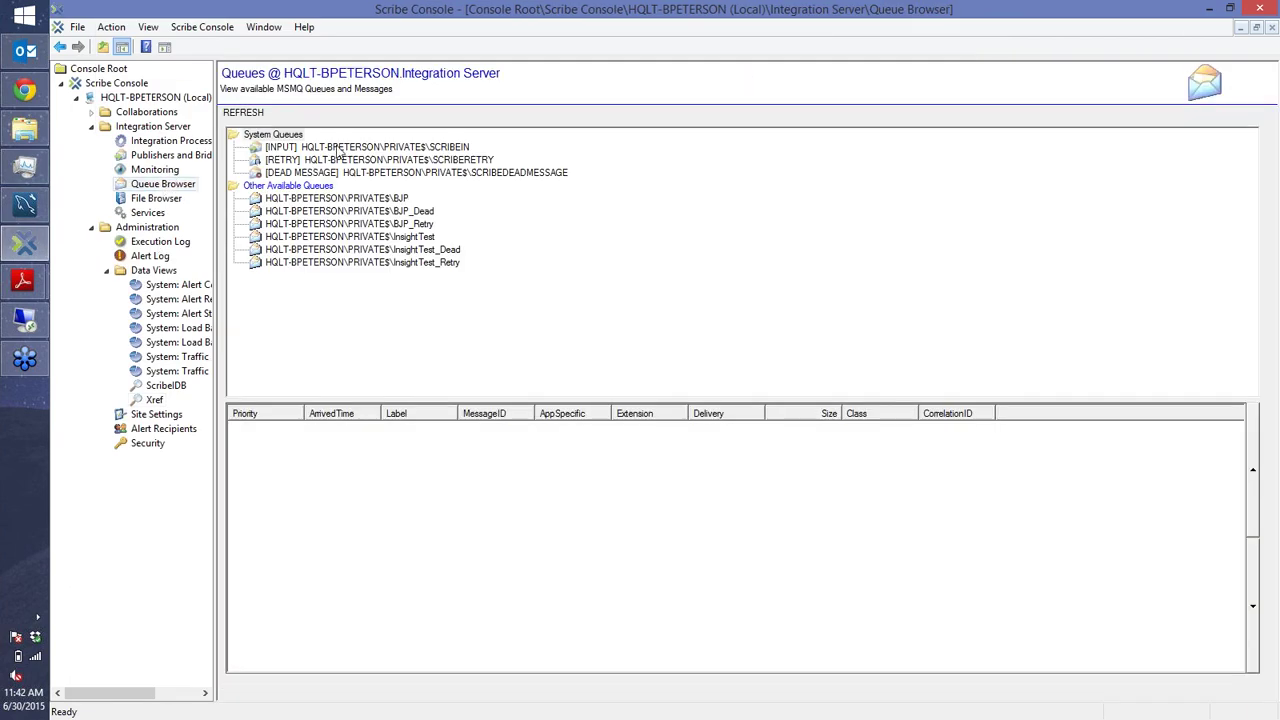
pyautogui.click(336, 147)
pyautogui.click(534, 428)
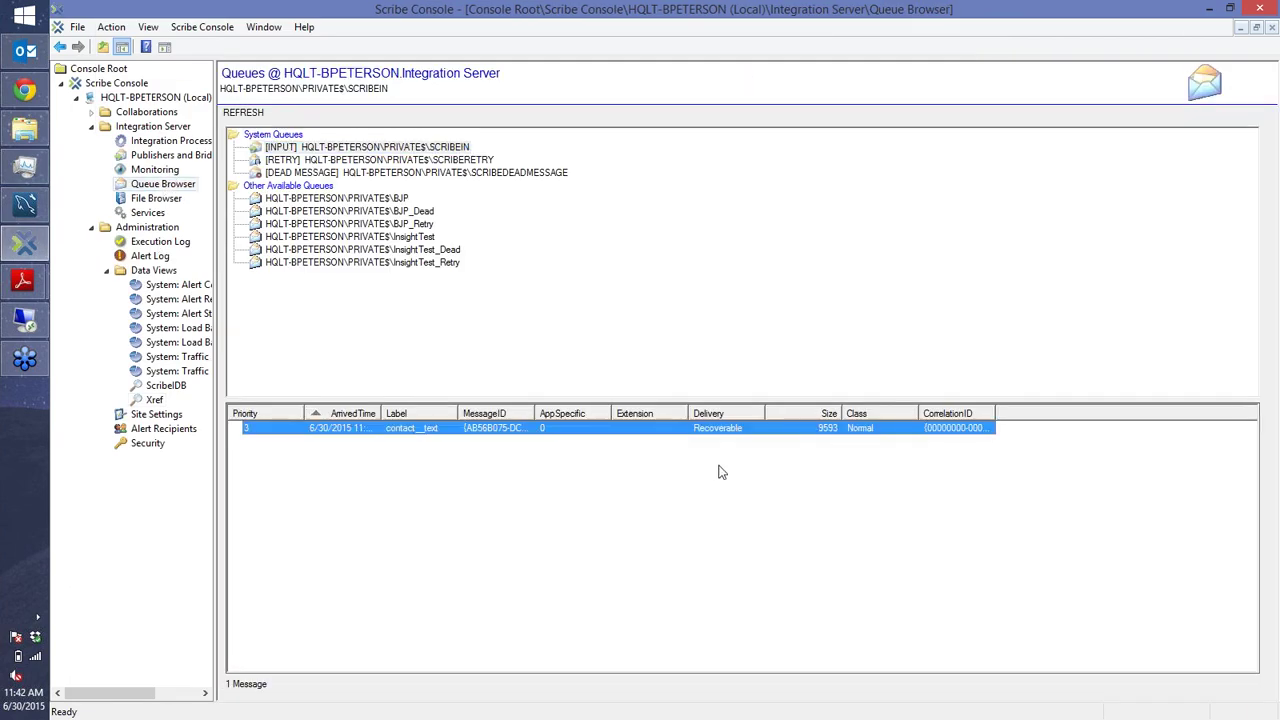
pyautogui.rightClick(773, 483)
pyautogui.click(651, 474)
# - Return to the SCRIBEDEADMESSAGE queue and copy all its listed CRM_Lead messages again
pyautogui.click(483, 172)
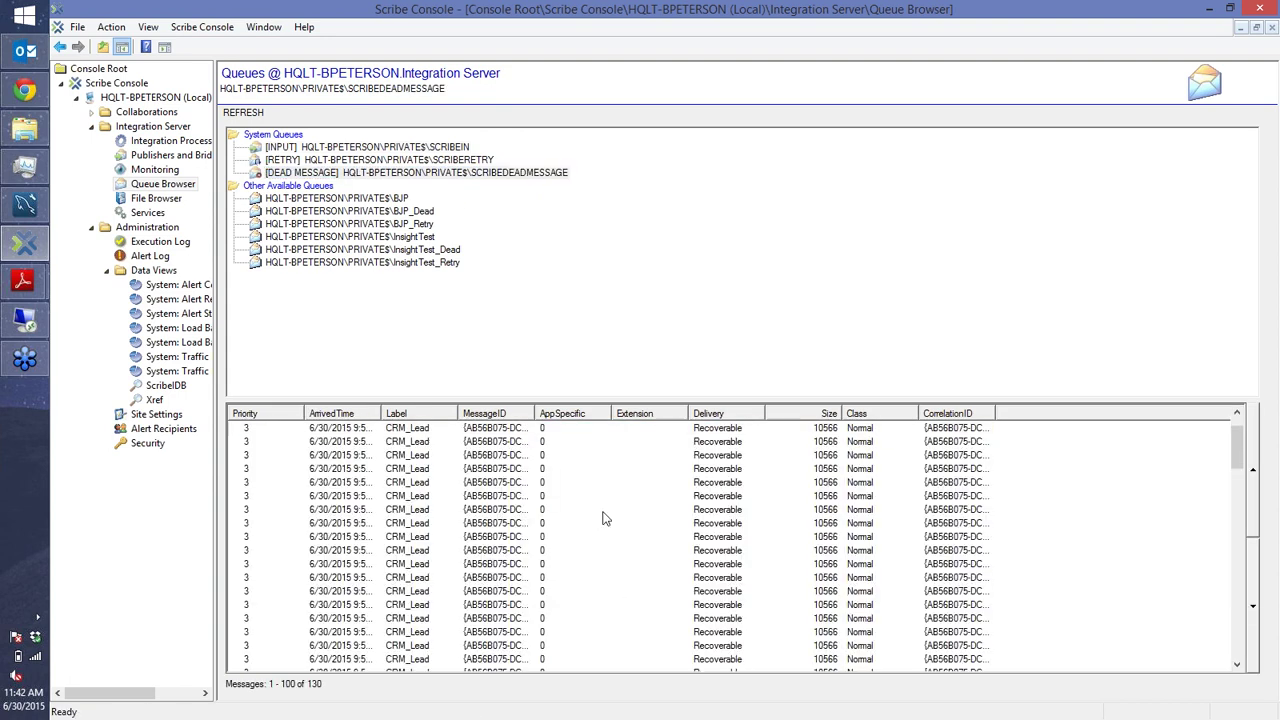
pyautogui.scroll(-10, 632, 550)
pyautogui.scroll(-5, 632, 555)
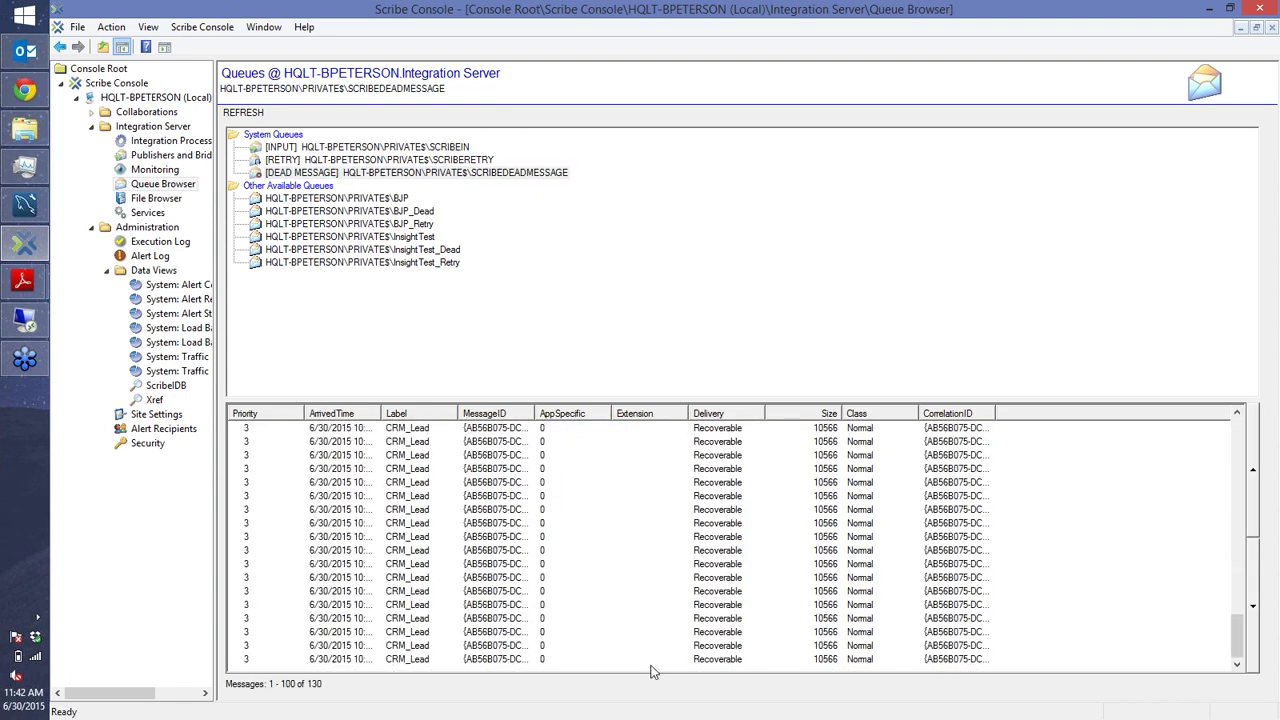
pyautogui.hotkey('ctrl', 'a')
pyautogui.rightClick(688, 566)
pyautogui.click(756, 600)
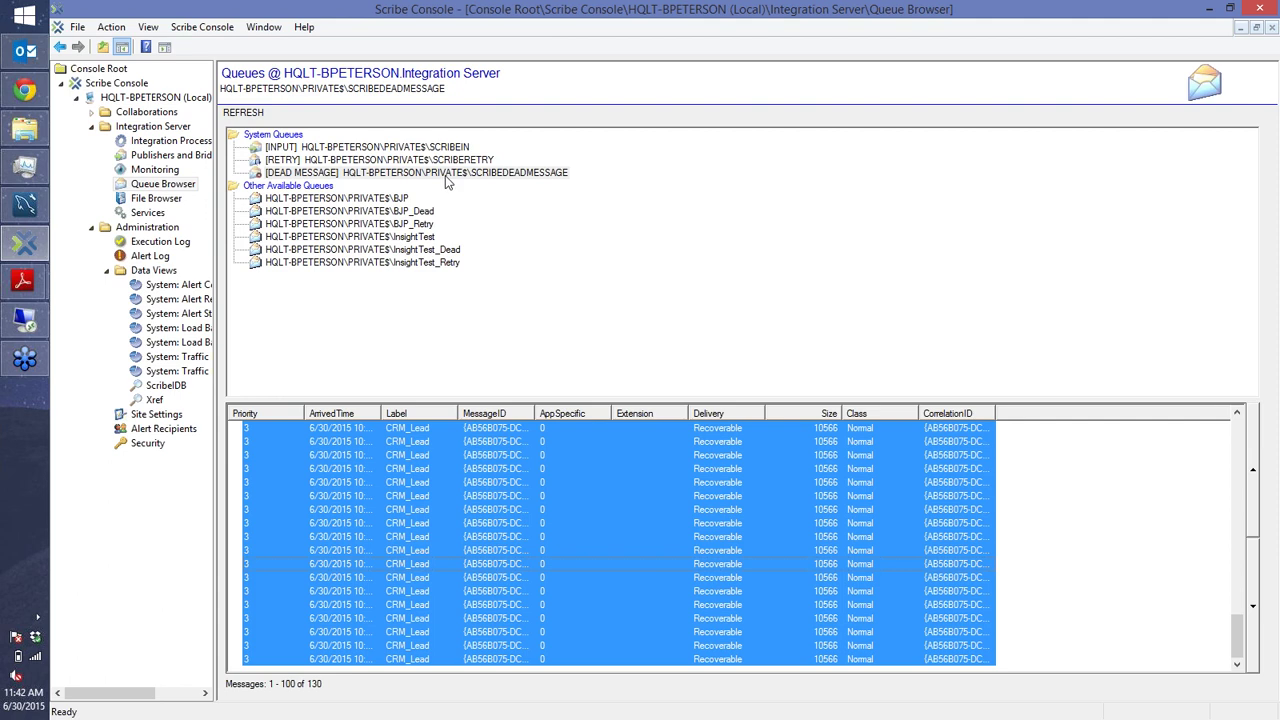
# - Paste the copied messages into the SCRIBEIN input queue, keeping their original priority
pyautogui.click(436, 147)
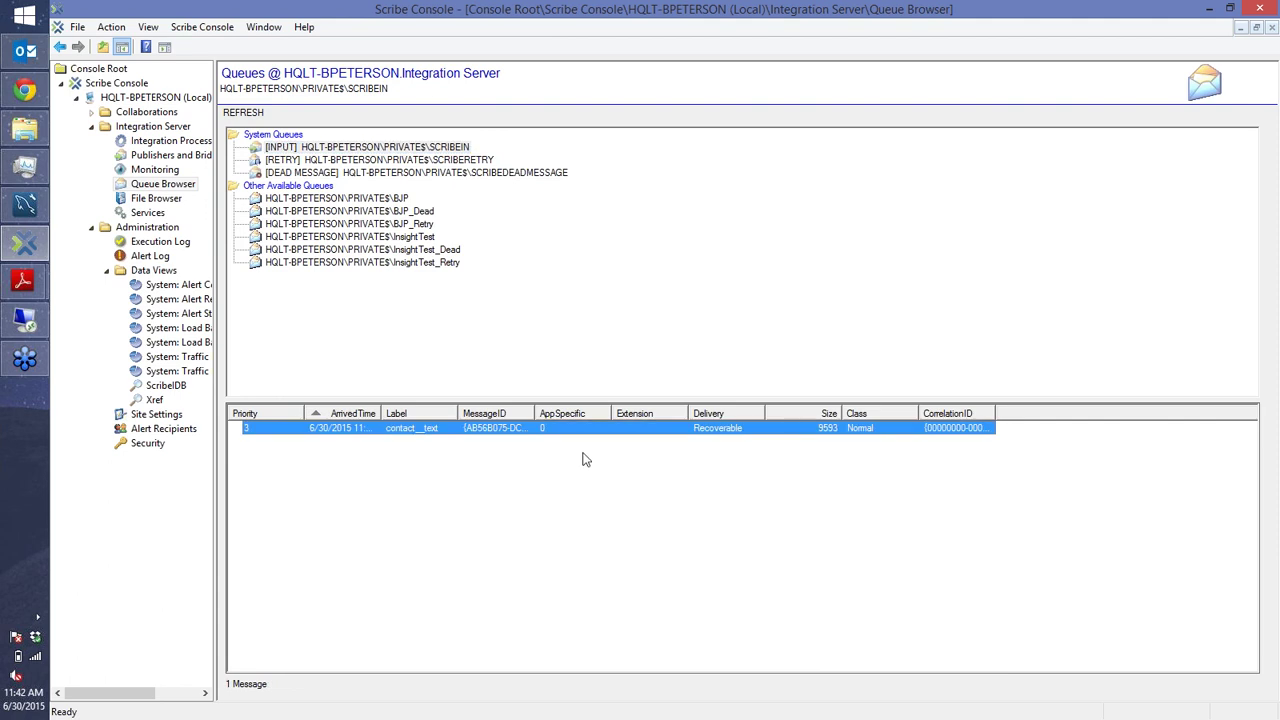
pyautogui.hotkey('ctrl', 'v')
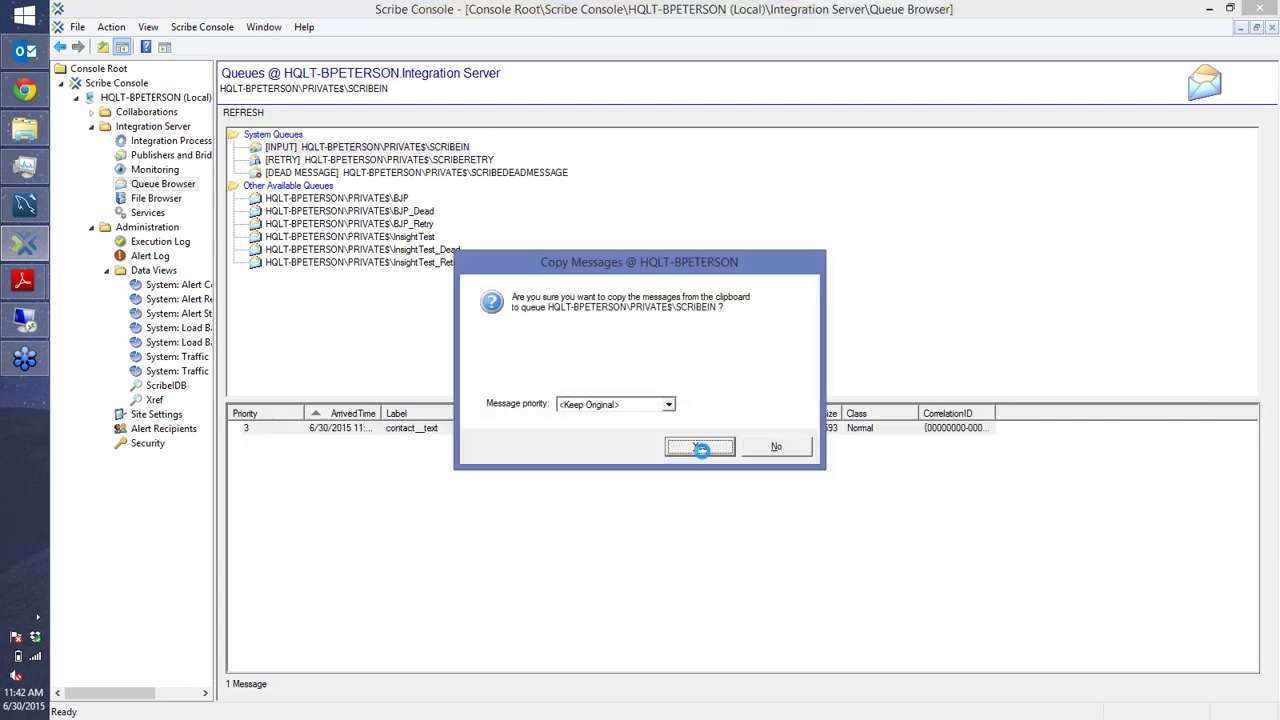
pyautogui.click(700, 447)
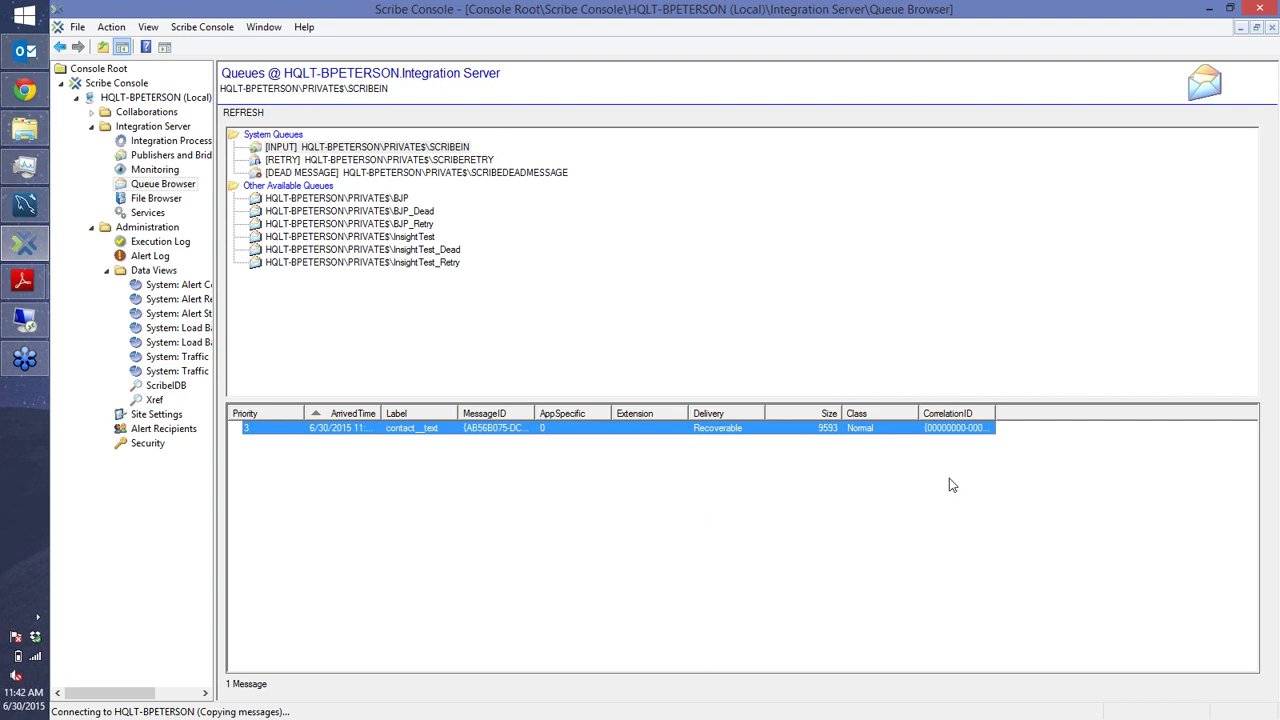
# - Refresh the SCRIBEIN input queue repeatedly to follow the processing of the CRM_Lead messages
pyautogui.click(435, 148)
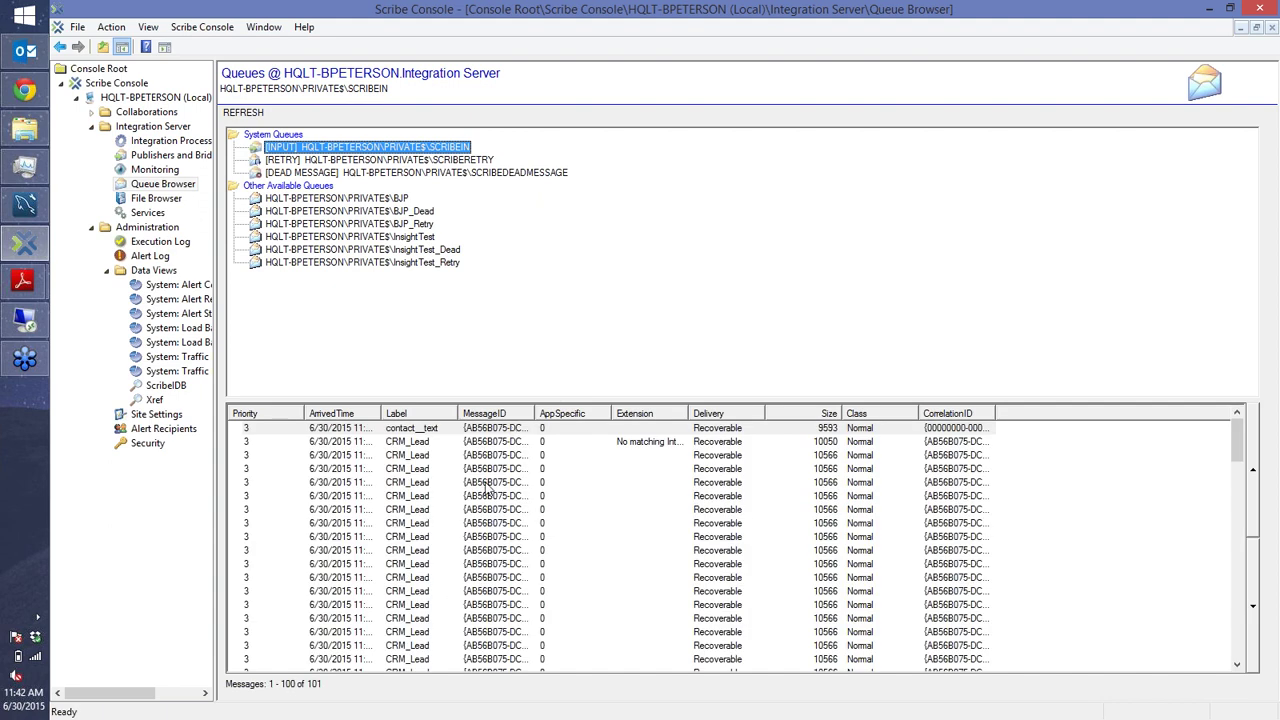
pyautogui.click(245, 116)
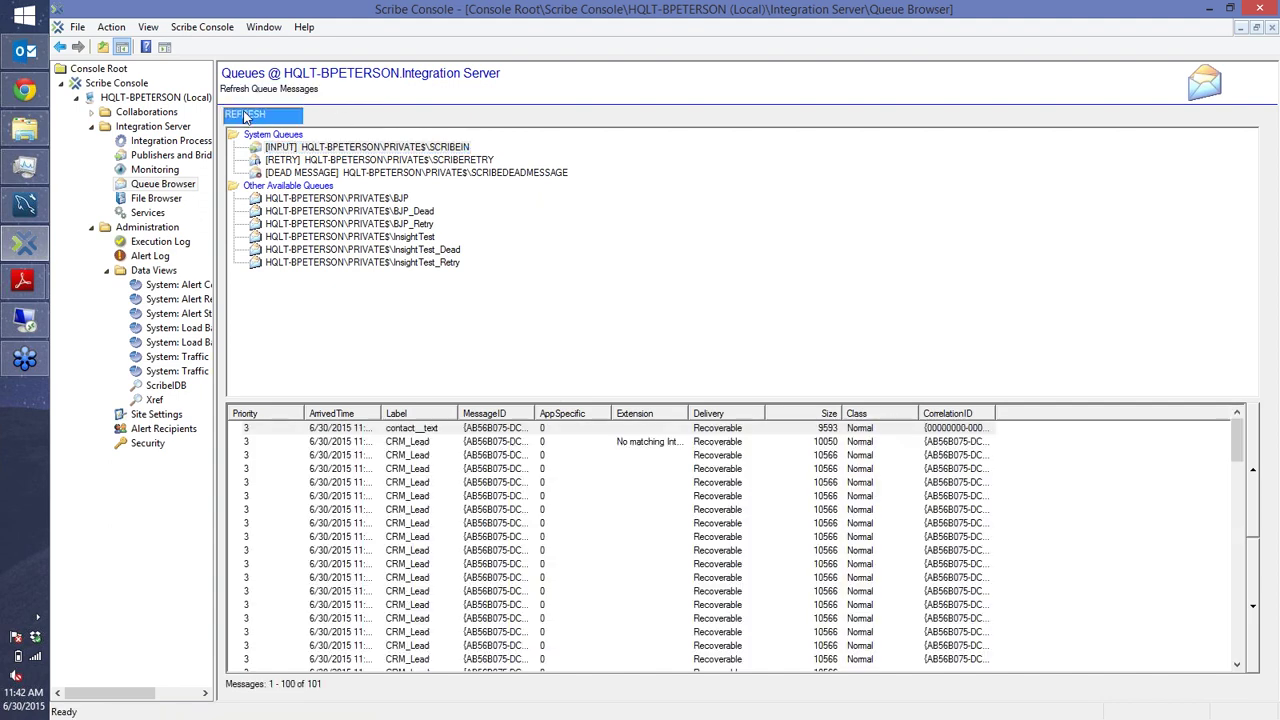
pyautogui.click(245, 113)
pyautogui.click(248, 115)
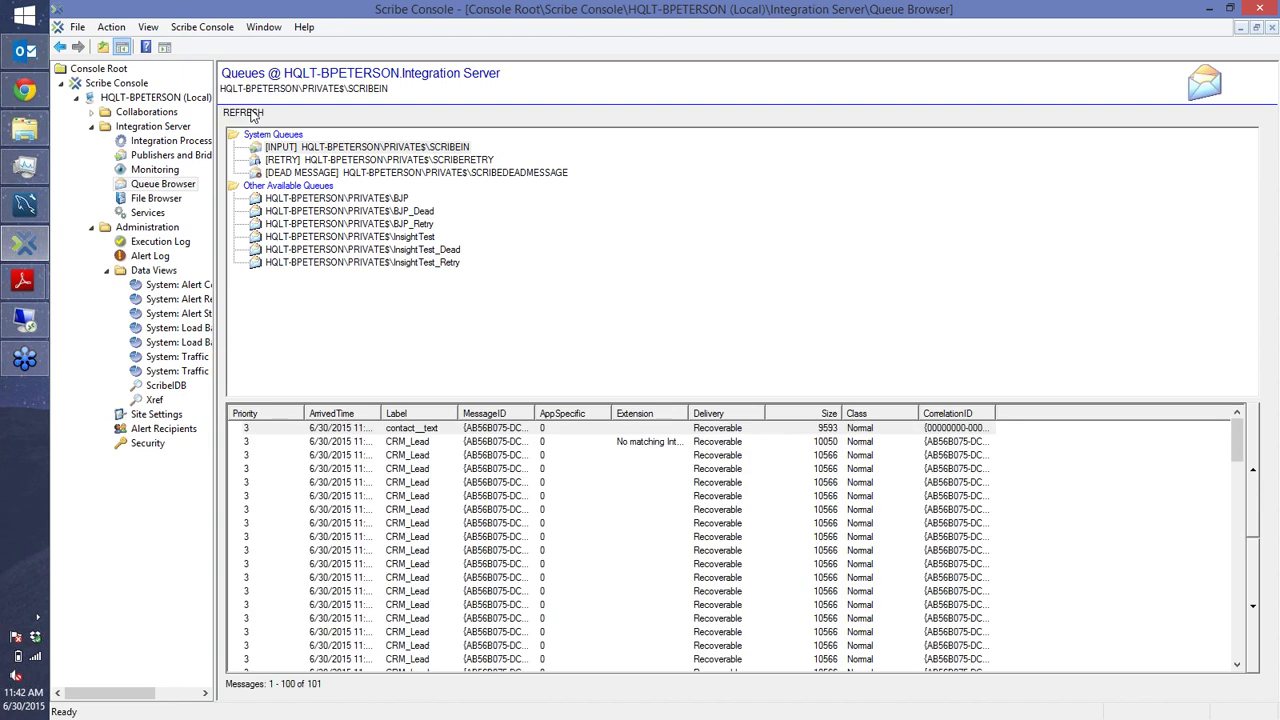
pyautogui.click(253, 115)
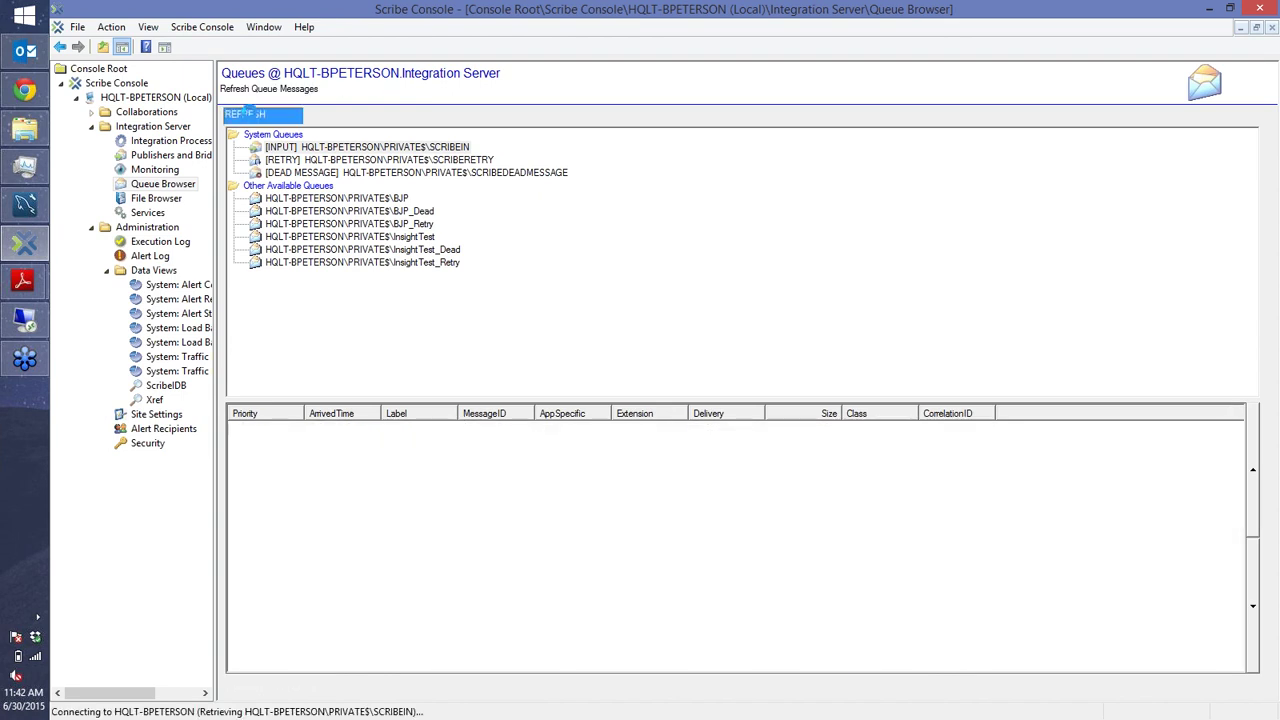
pyautogui.click(257, 117)
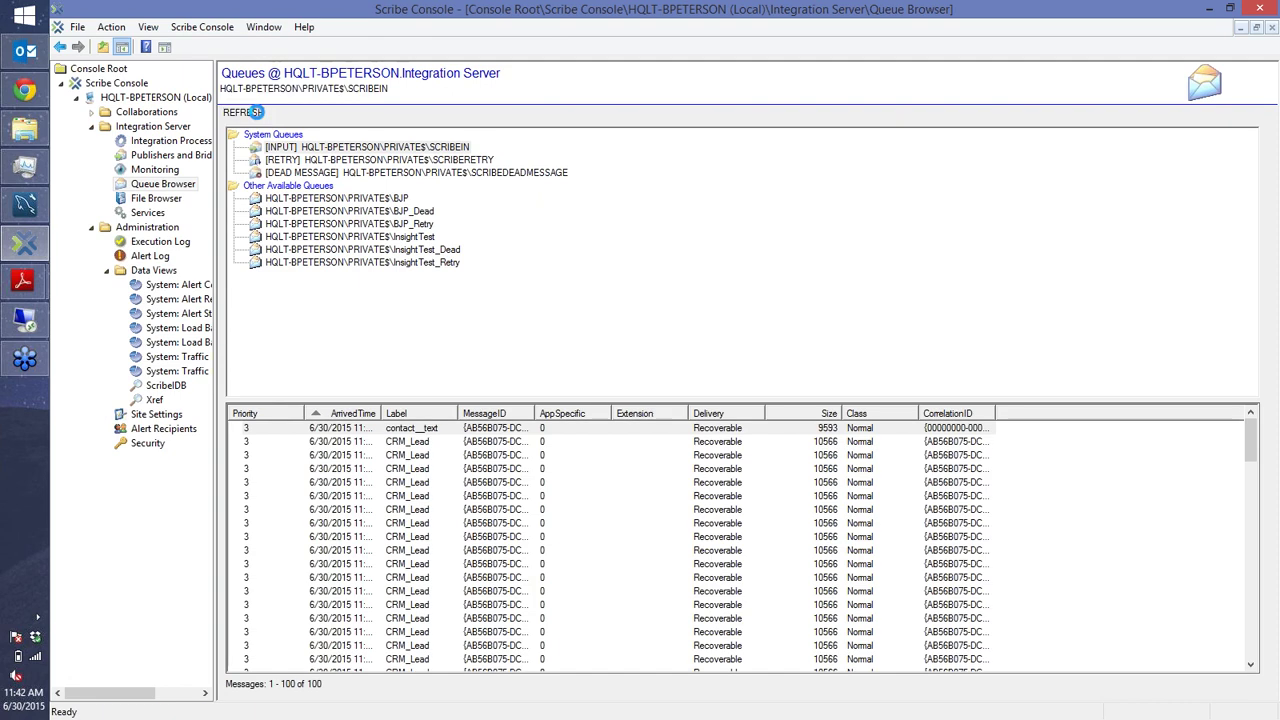
pyautogui.click(257, 117)
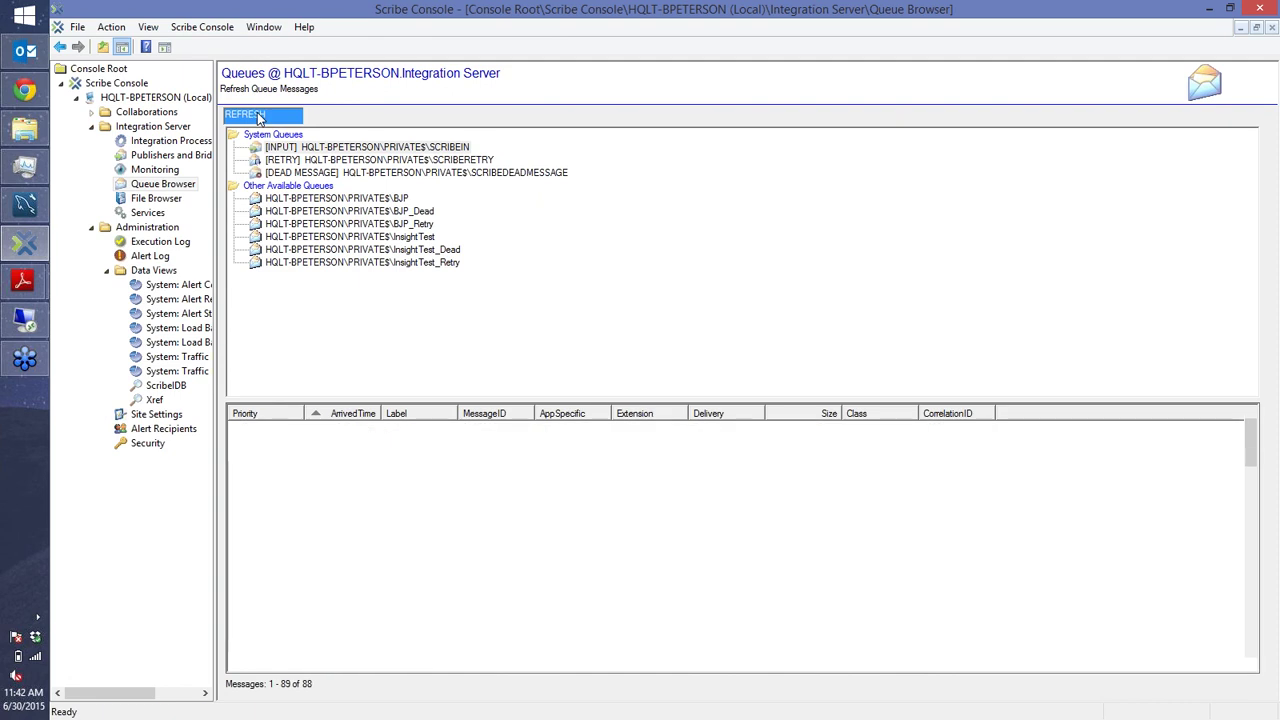
pyautogui.click(257, 113)
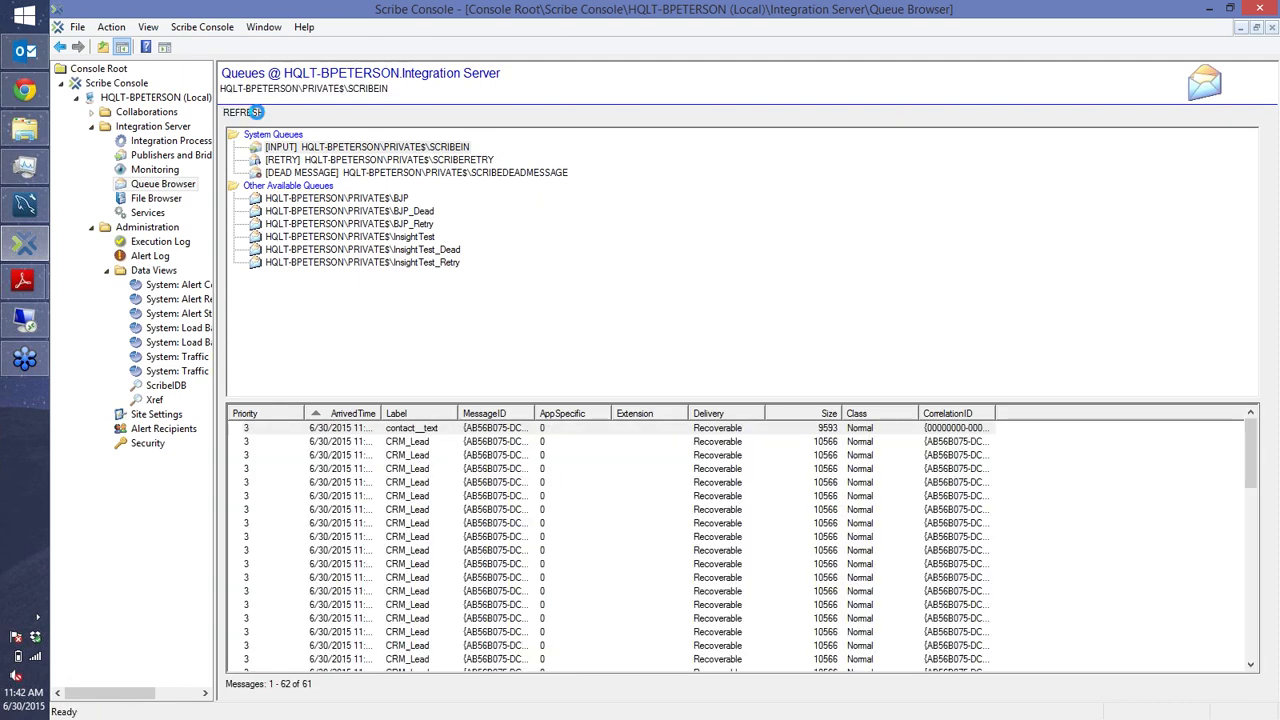
pyautogui.click(257, 112)
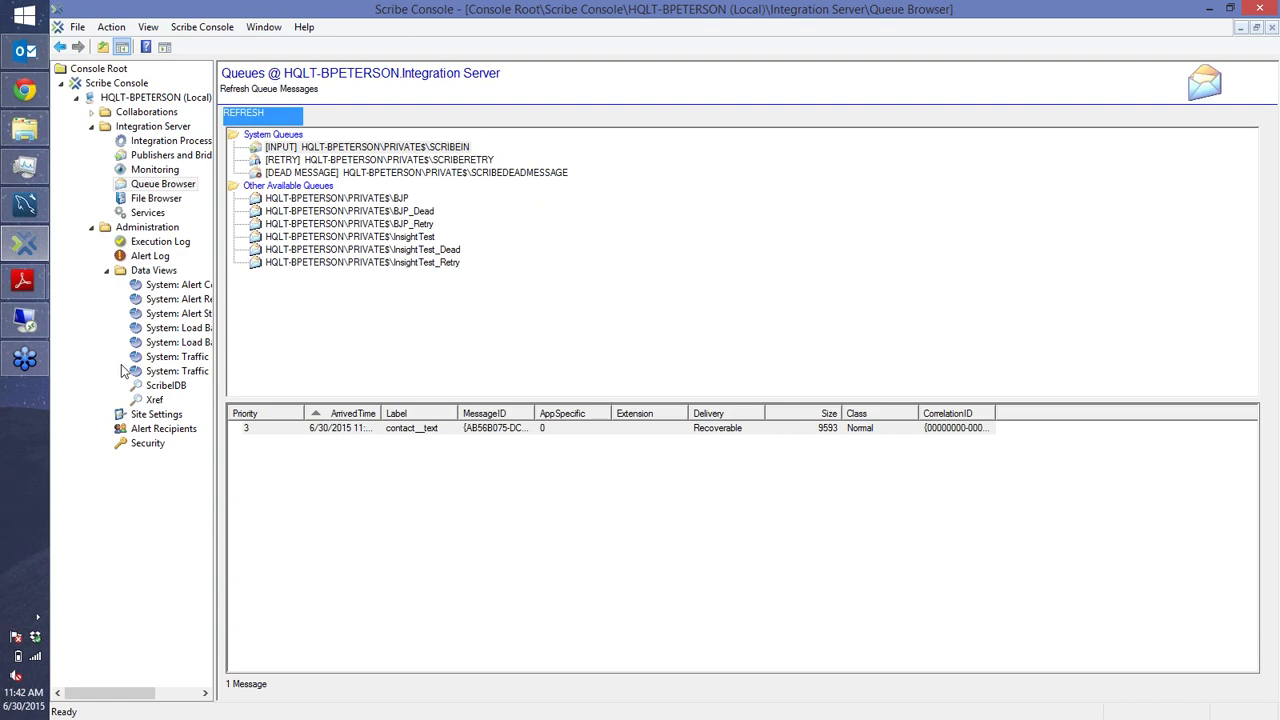
# - Check the Xref data view for new cross reference records and rerun the leads2 select query in MySQL Workbench
pyautogui.click(163, 400)
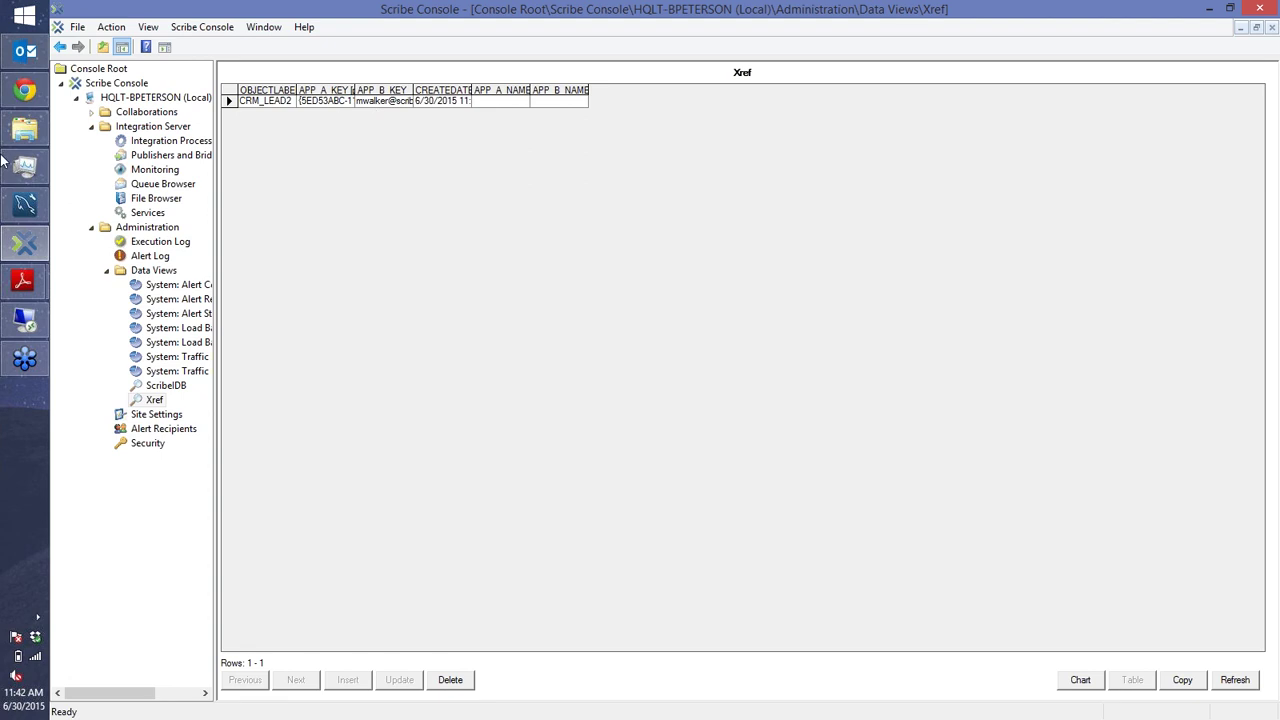
pyautogui.click(17, 203)
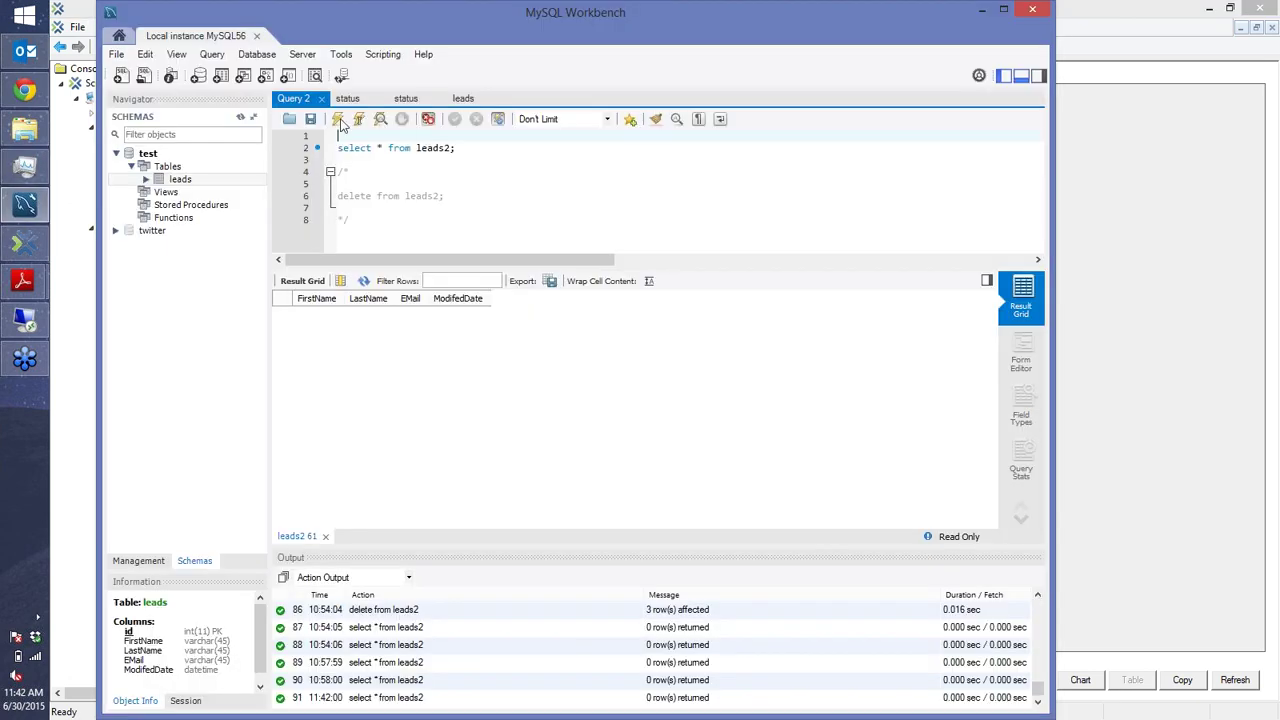
pyautogui.click(338, 119)
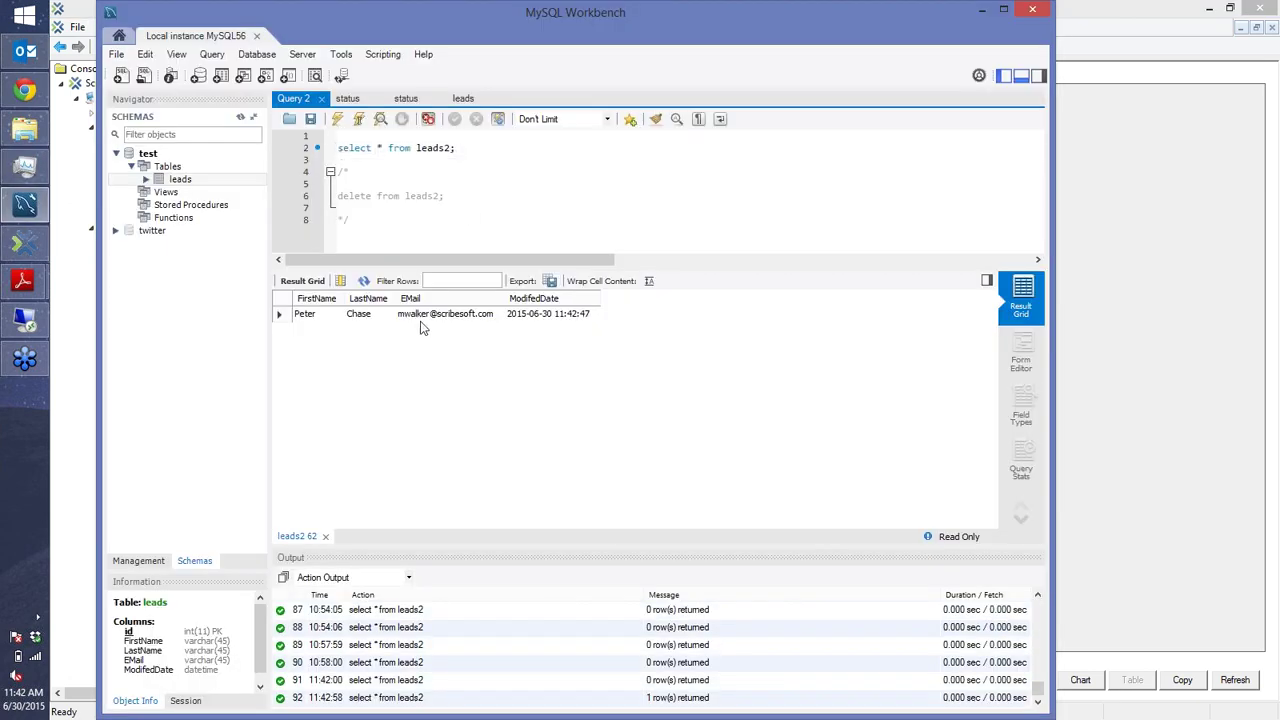
# - Run only the statement "delete from leads2;" and delete the CRM_LEAD2 record from the Xref view in Scribe Console
pyautogui.moveTo(444, 197); pyautogui.dragTo(337, 197)
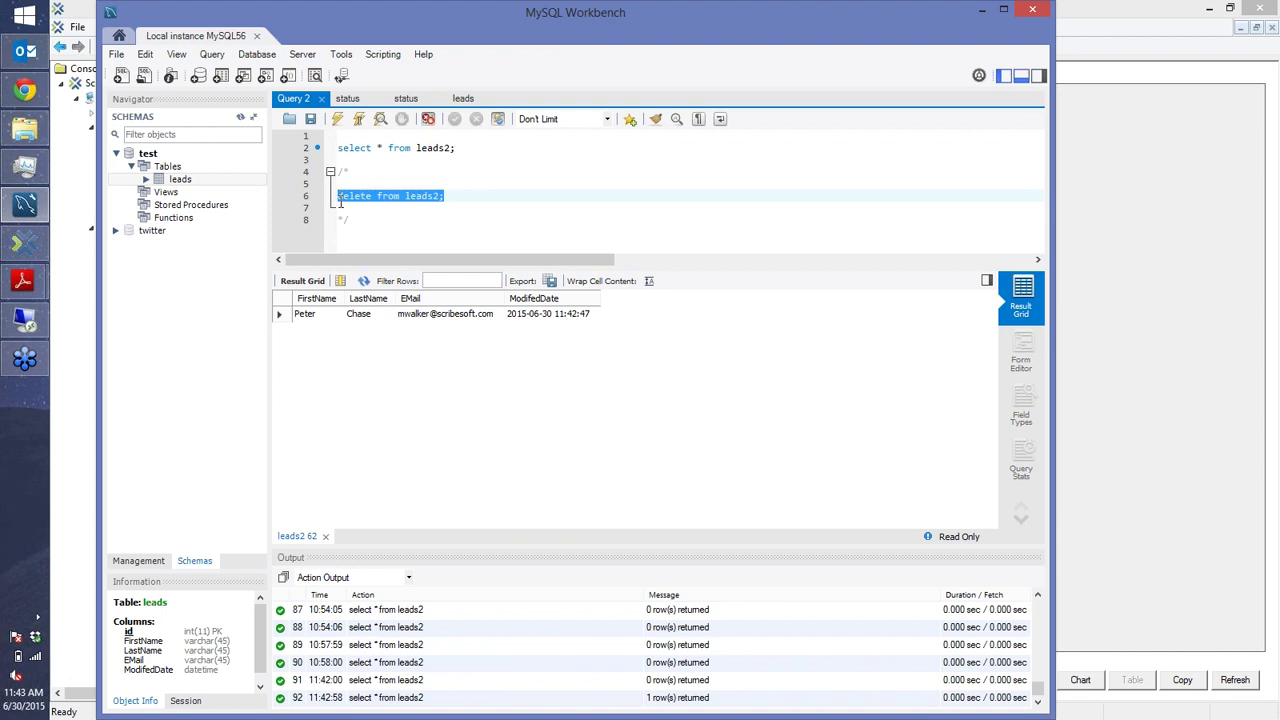
pyautogui.click(338, 119)
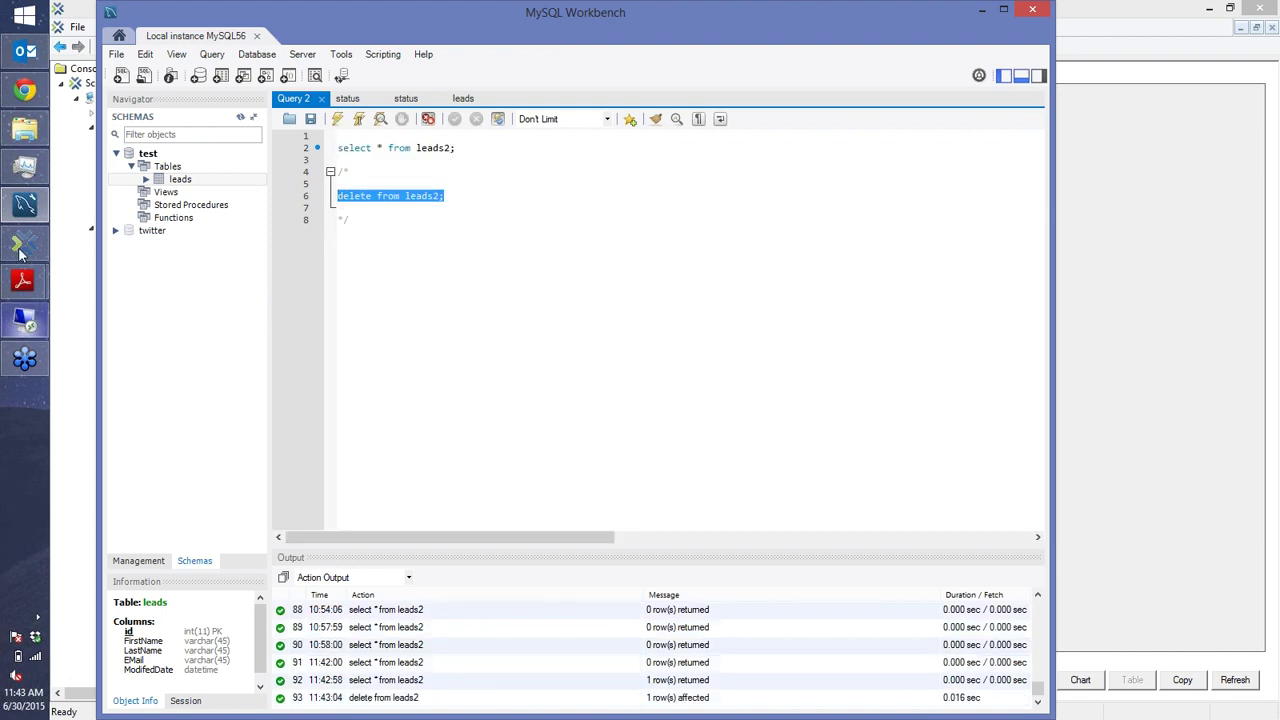
pyautogui.hotkey('alt', 'Tab')
pyautogui.click(229, 100)
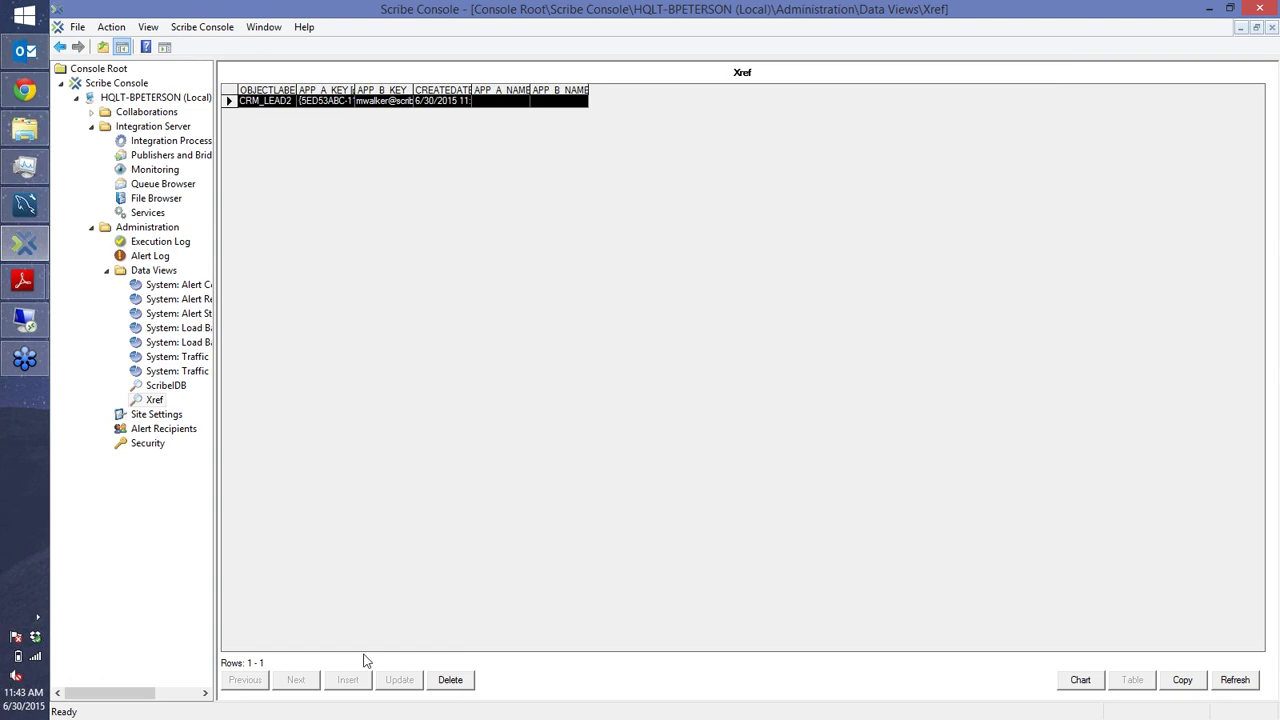
pyautogui.click(452, 680)
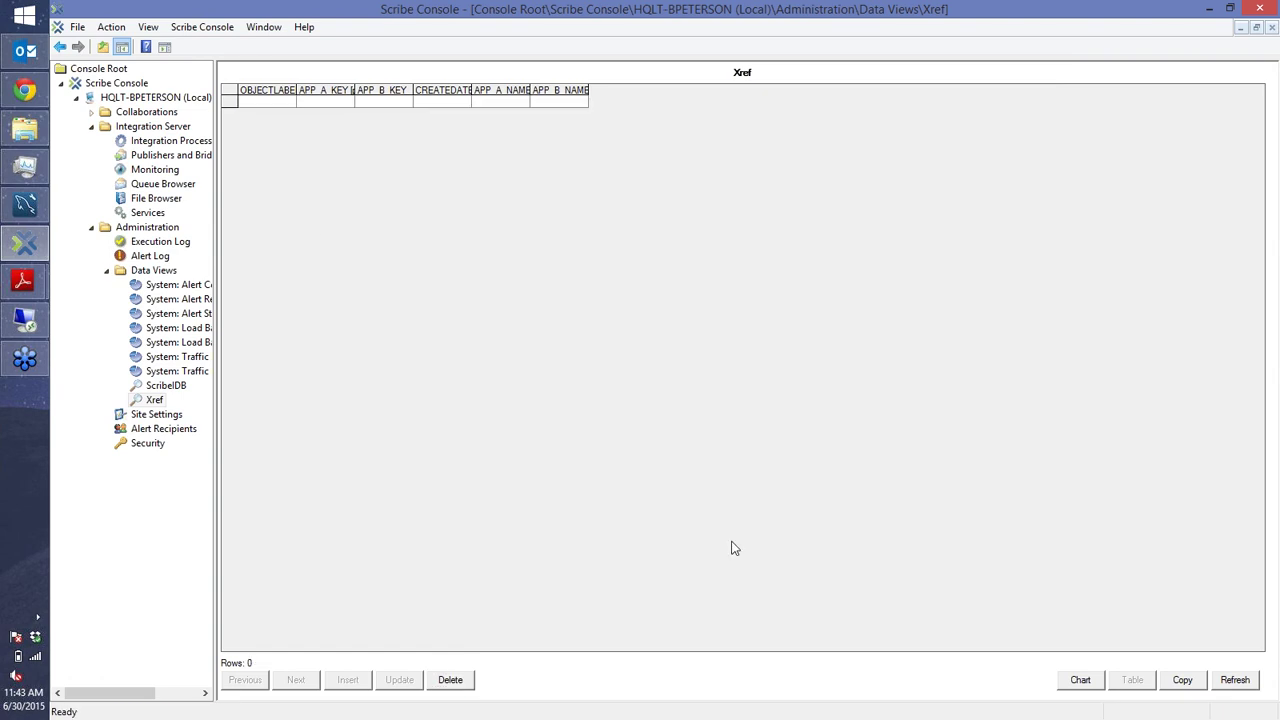
# - Copy the whole displayed page of messages from the SCRIBEDEADMESSAGE queue in the Queue Browser
pyautogui.click(150, 127)
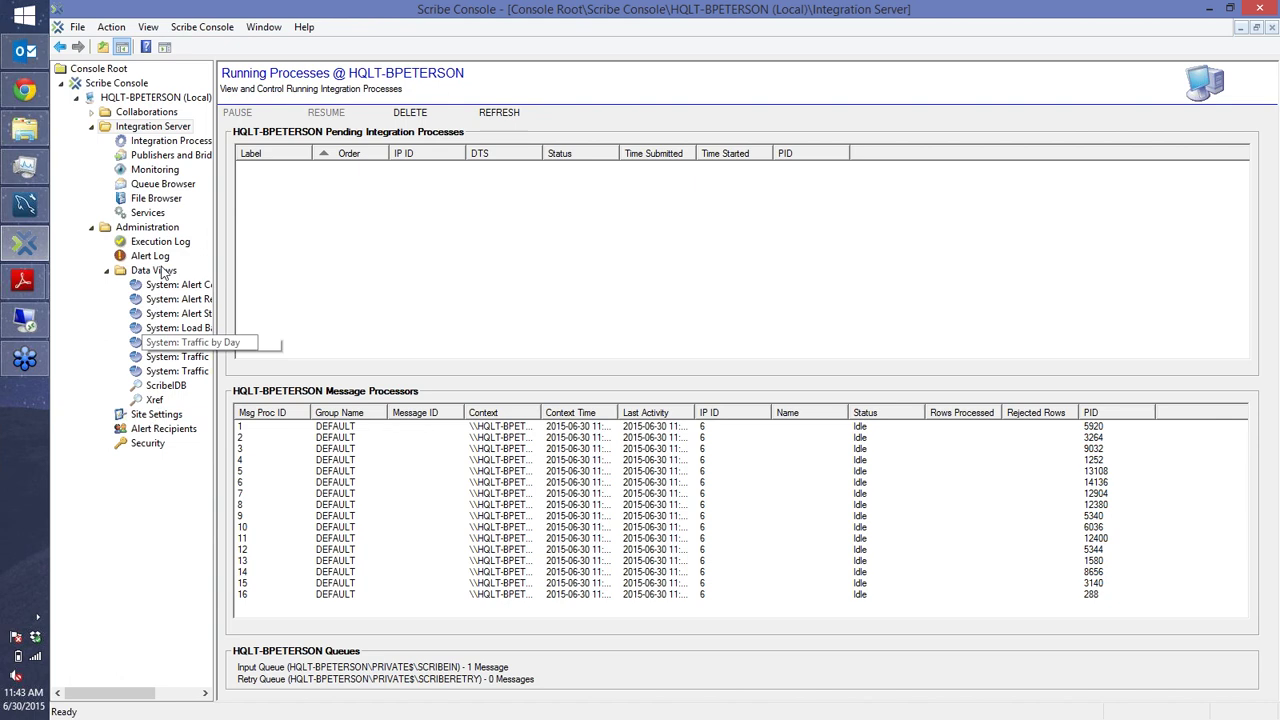
pyautogui.click(160, 185)
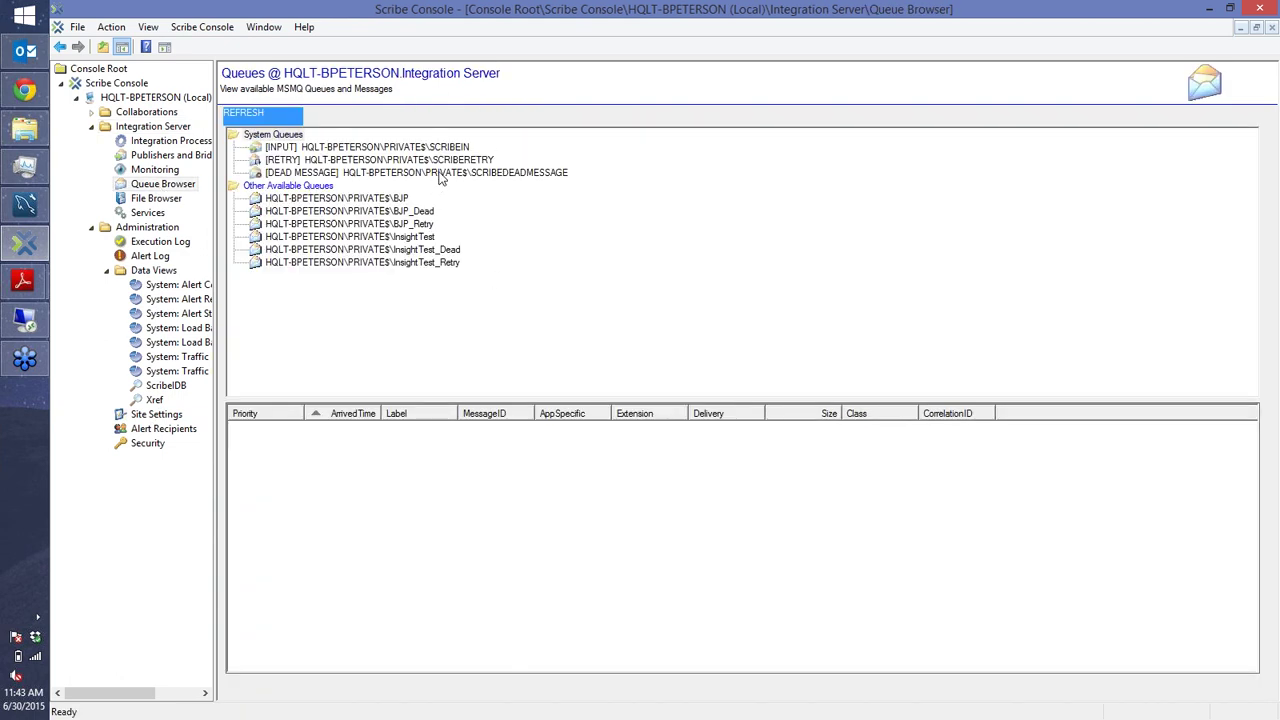
pyautogui.click(440, 173)
pyautogui.click(805, 430)
pyautogui.scroll(-3, 805, 520)
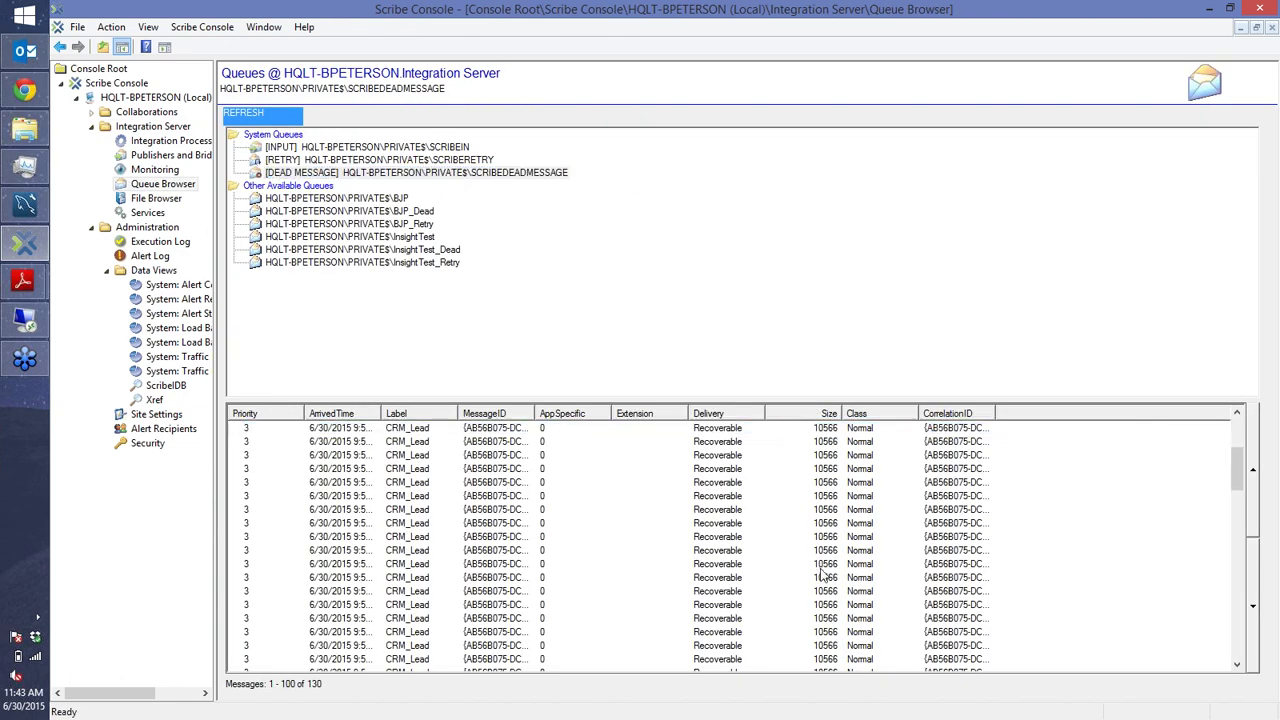
pyautogui.scroll(-20, 820, 575)
pyautogui.keyDown('shift'); pyautogui.click(873, 648); pyautogui.keyUp('shift')
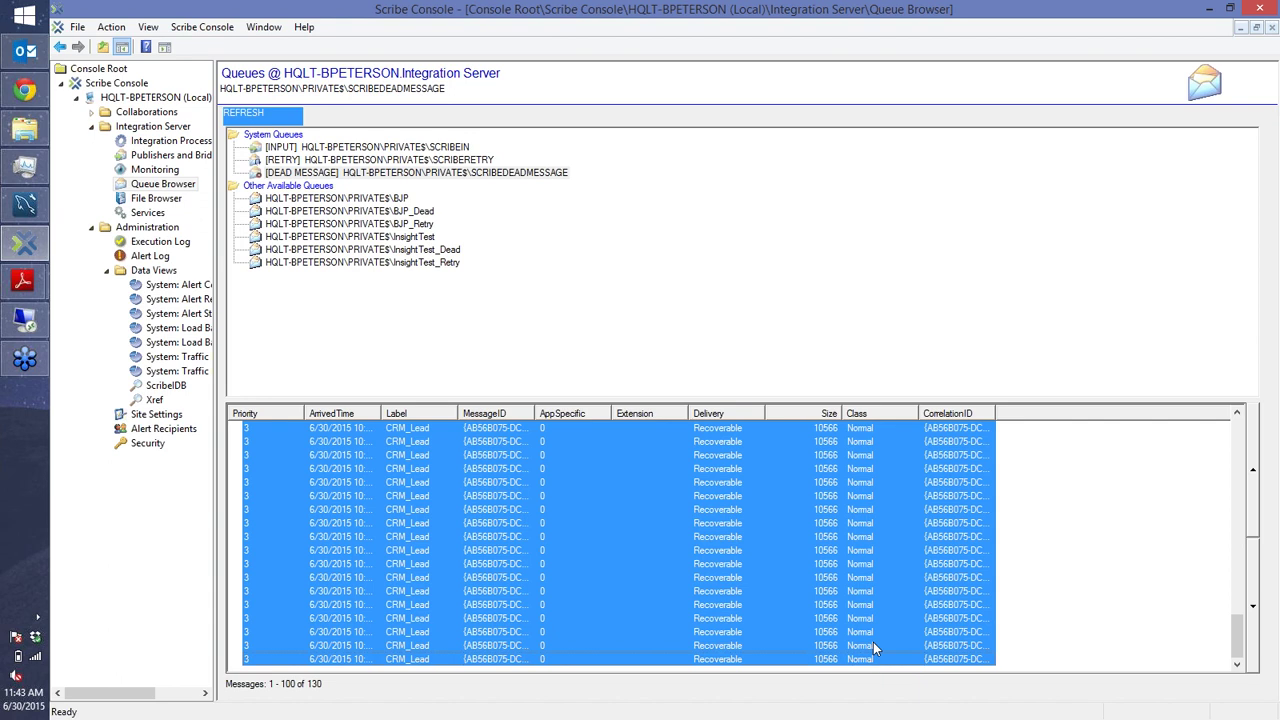
pyautogui.rightClick(870, 540)
pyautogui.click(905, 568)
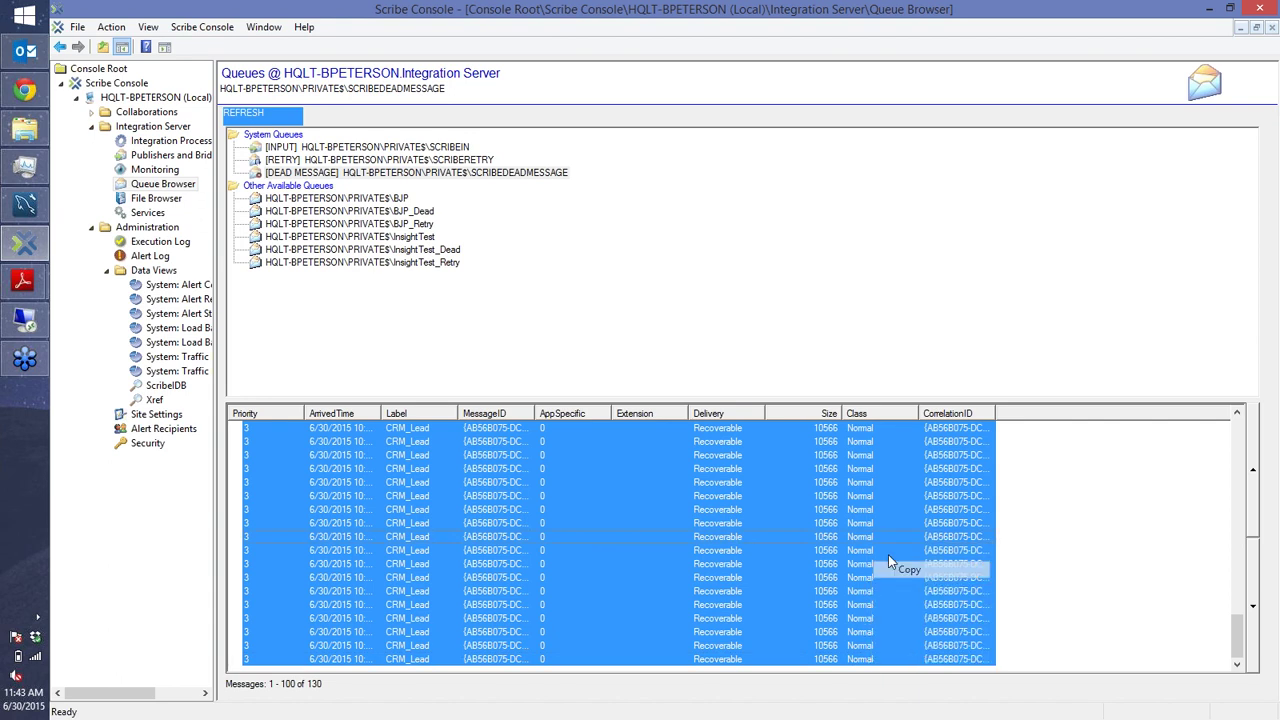
# - Paste the copied messages into the SCRIBEIN input queue and refresh it to follow their processing
pyautogui.click(460, 150)
pyautogui.click(556, 430)
pyautogui.hotkey('ctrl', 'v')
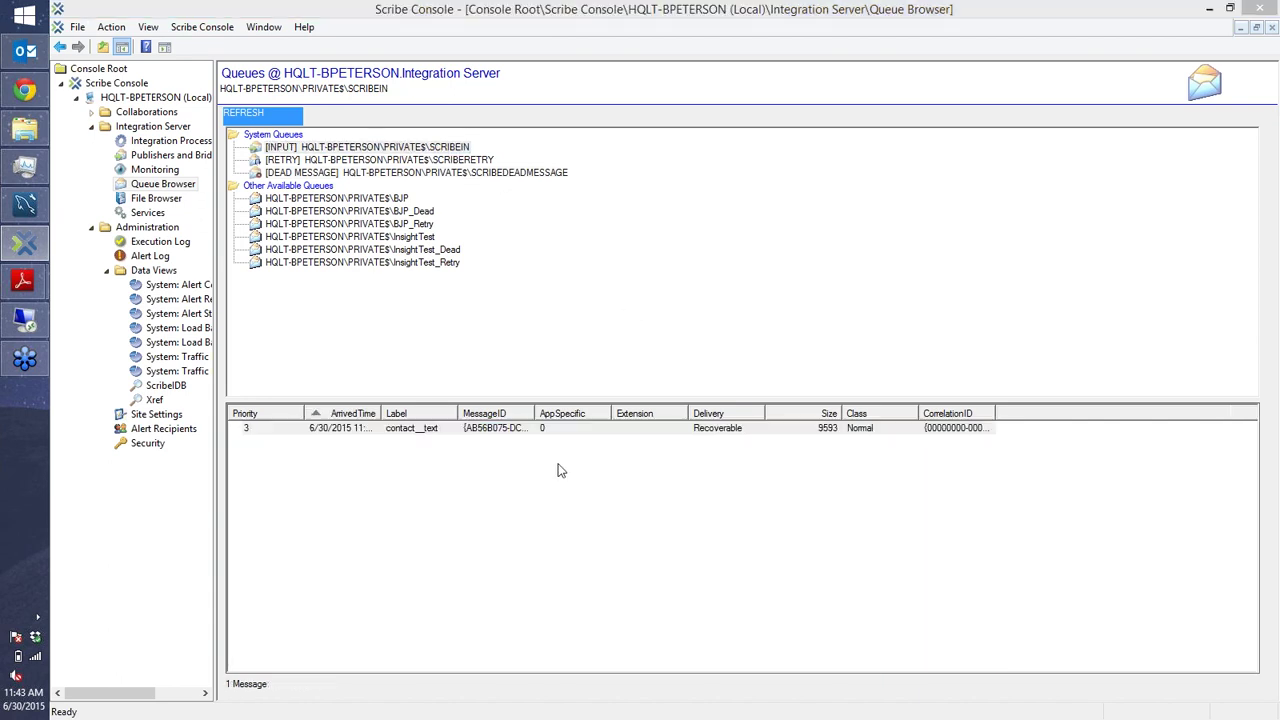
pyautogui.click(700, 447)
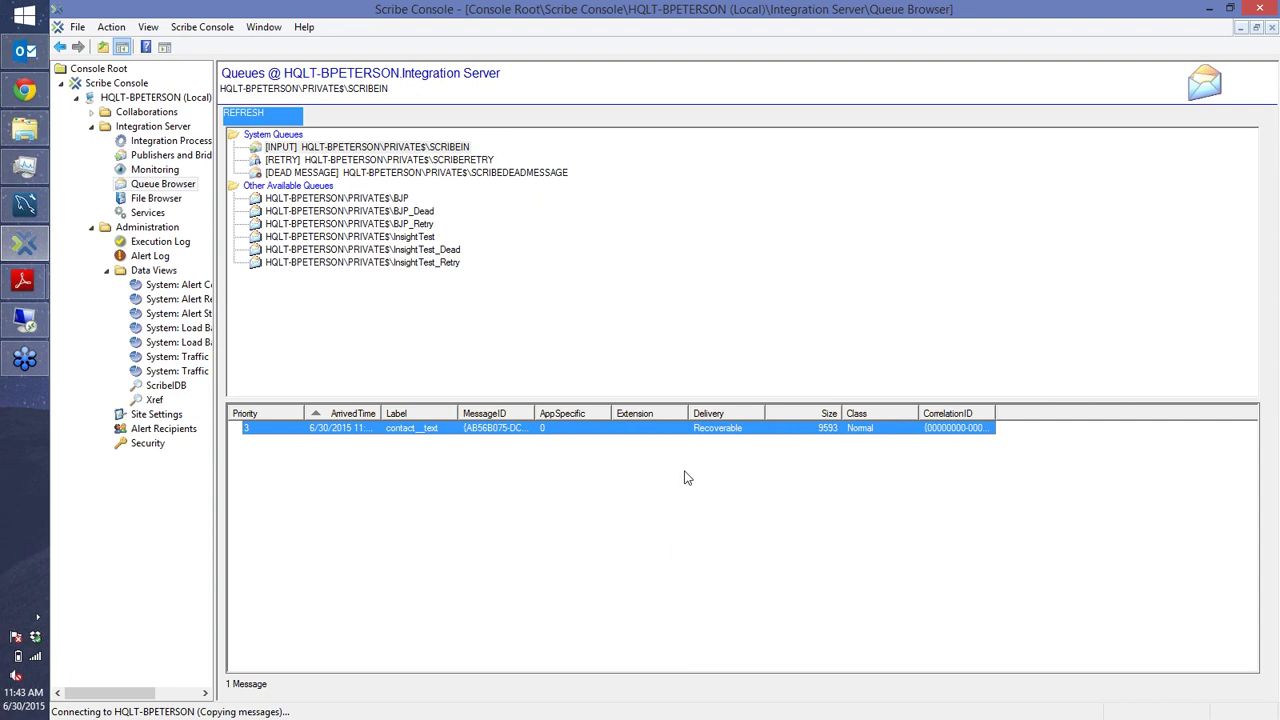
pyautogui.click(688, 397)
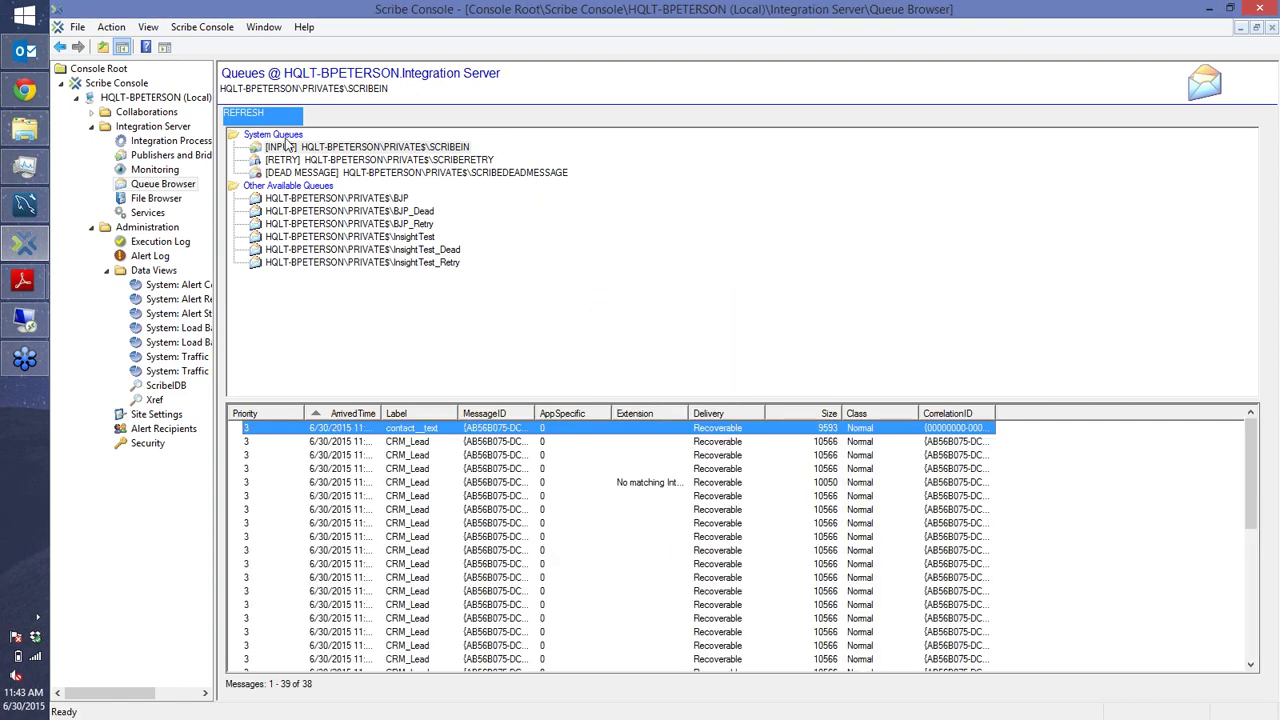
pyautogui.click(305, 150)
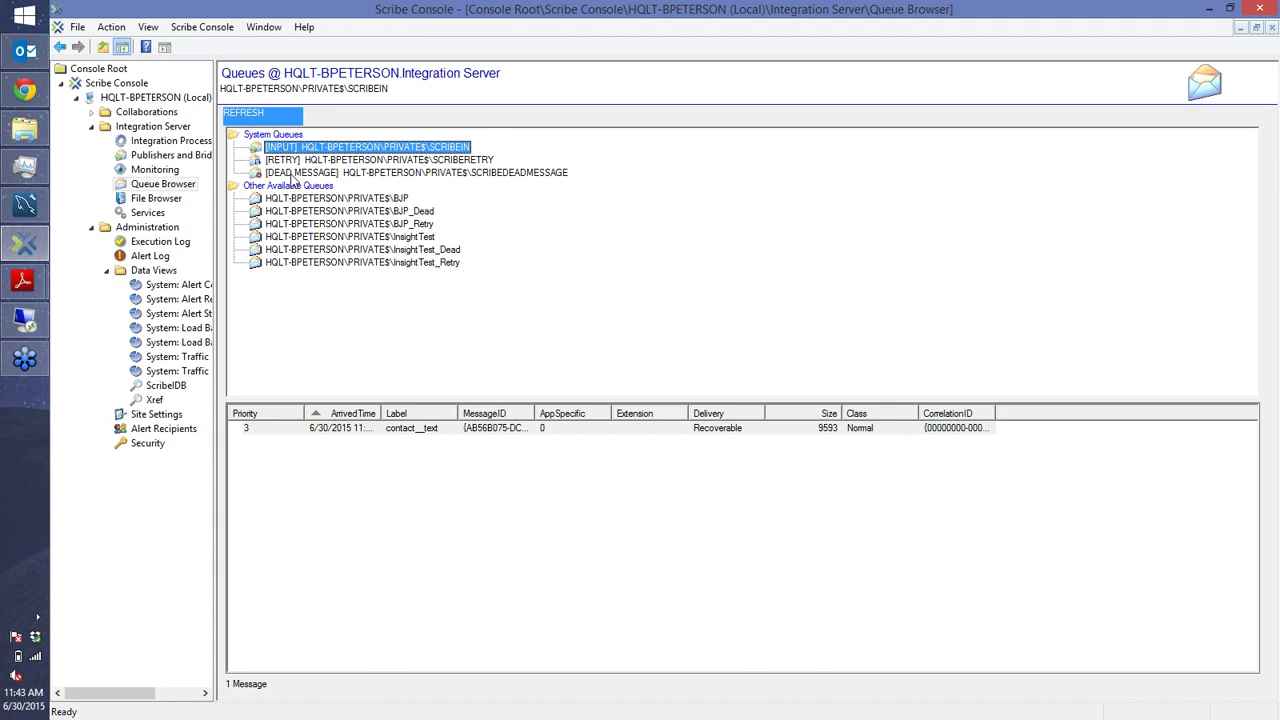
# - Check the Xref data view for the new cross reference record, then rerun "select * from leads2;" in MySQL Workbench
pyautogui.click(158, 387)
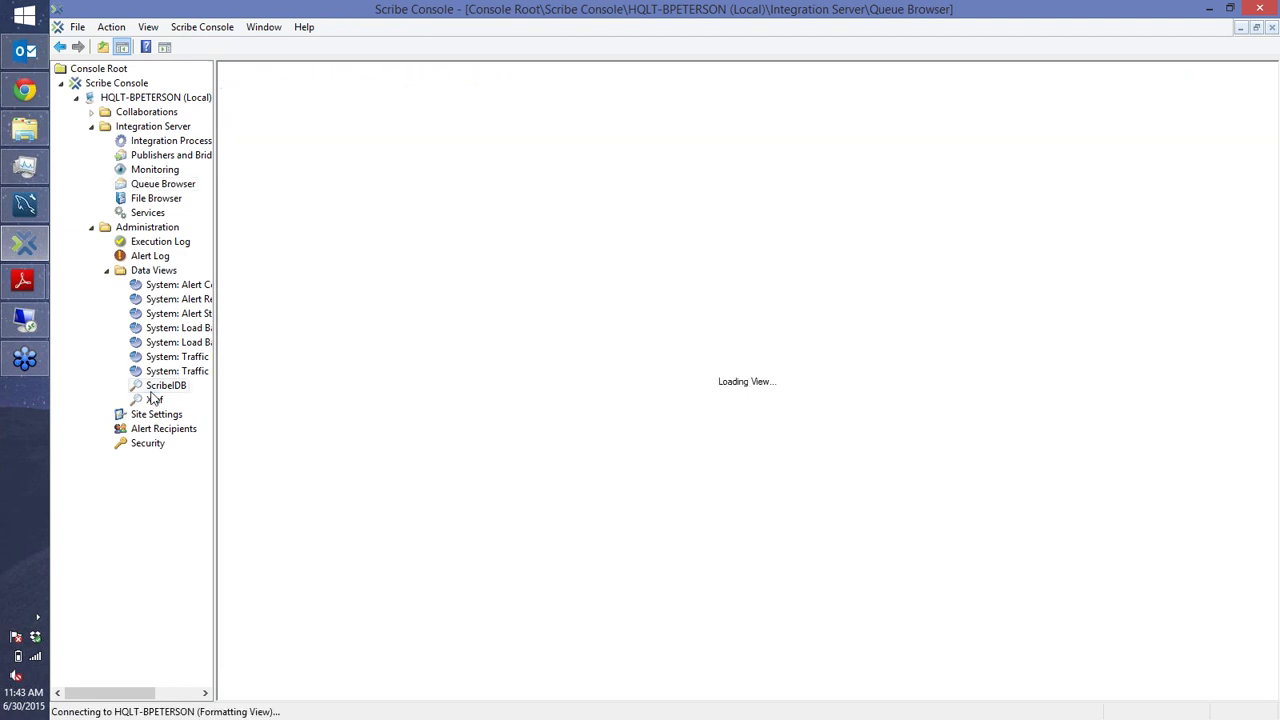
pyautogui.click(153, 399)
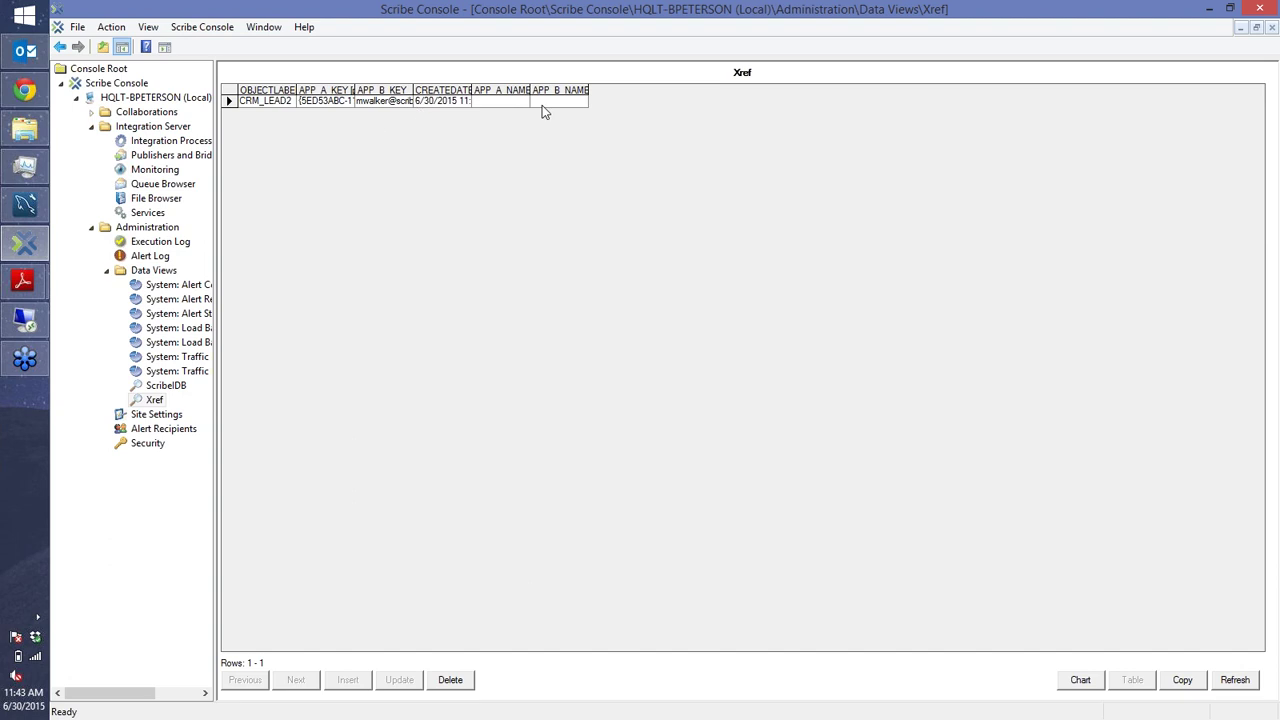
pyautogui.click(25, 204)
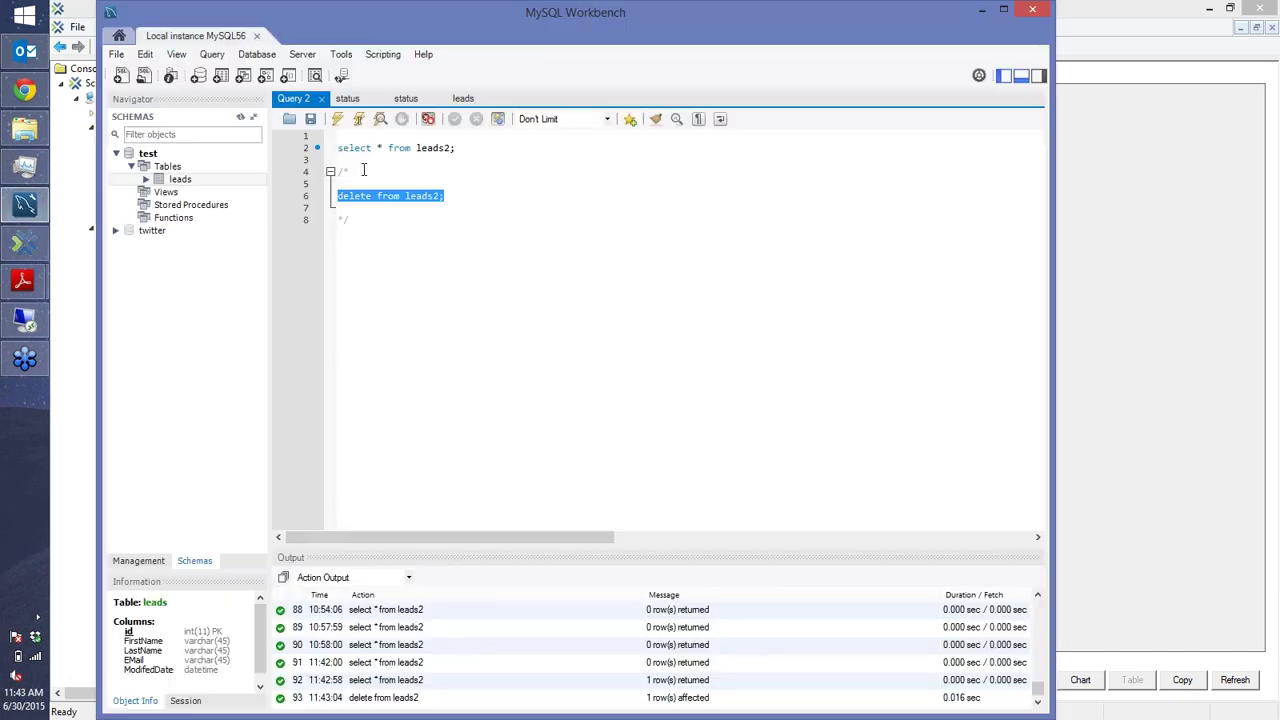
pyautogui.click(365, 170)
pyautogui.click(371, 135)
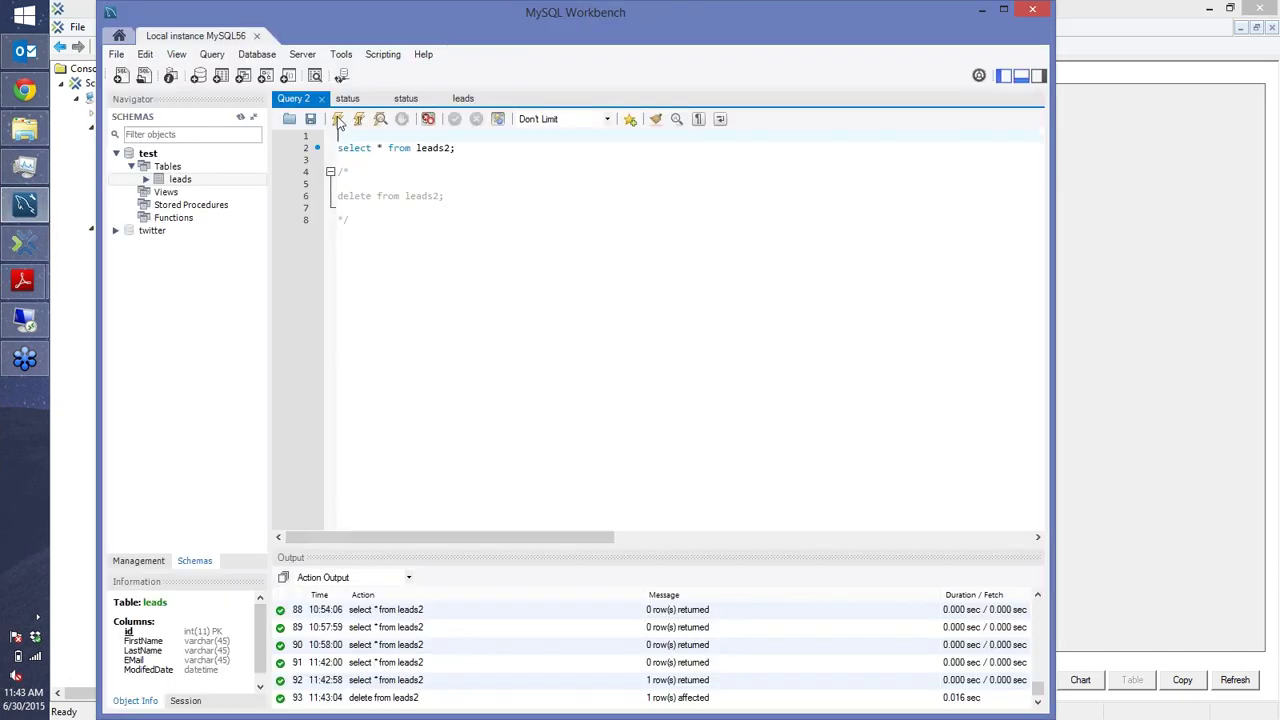
pyautogui.click(337, 118)
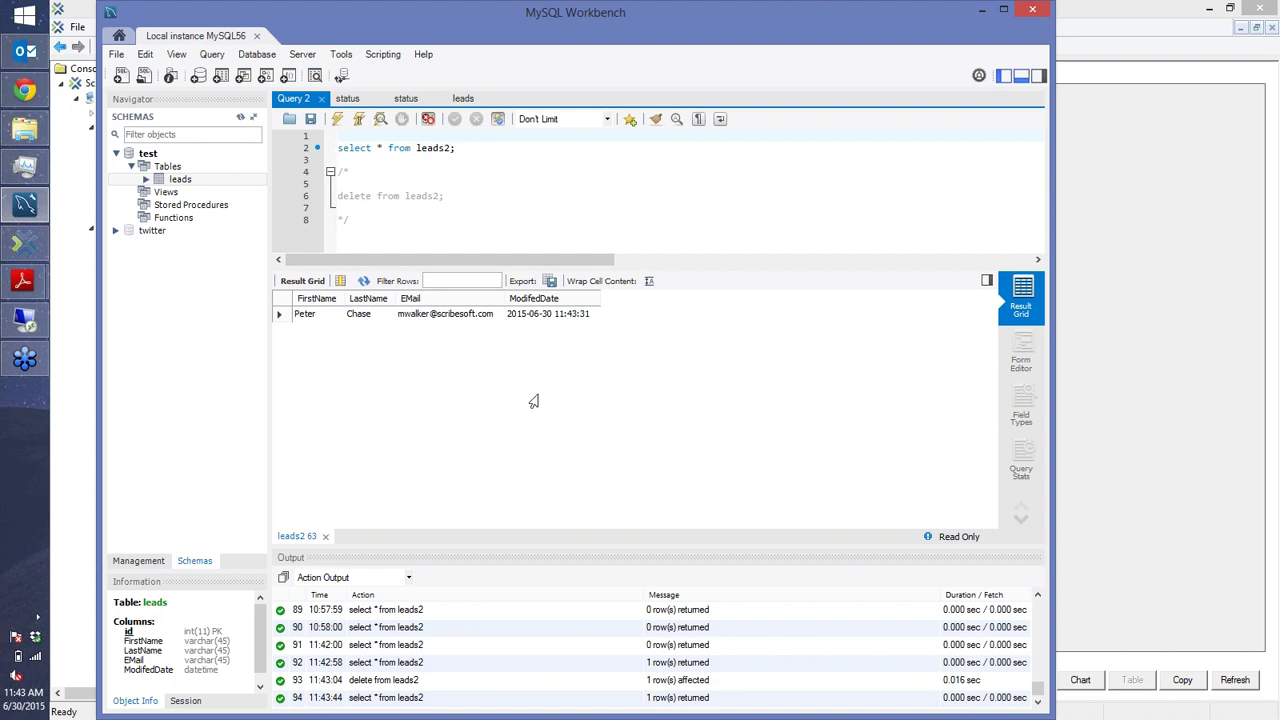
# - Run only the statement "delete from leads2;" and rerun the select query to check the table
pyautogui.tripleClick(403, 196)
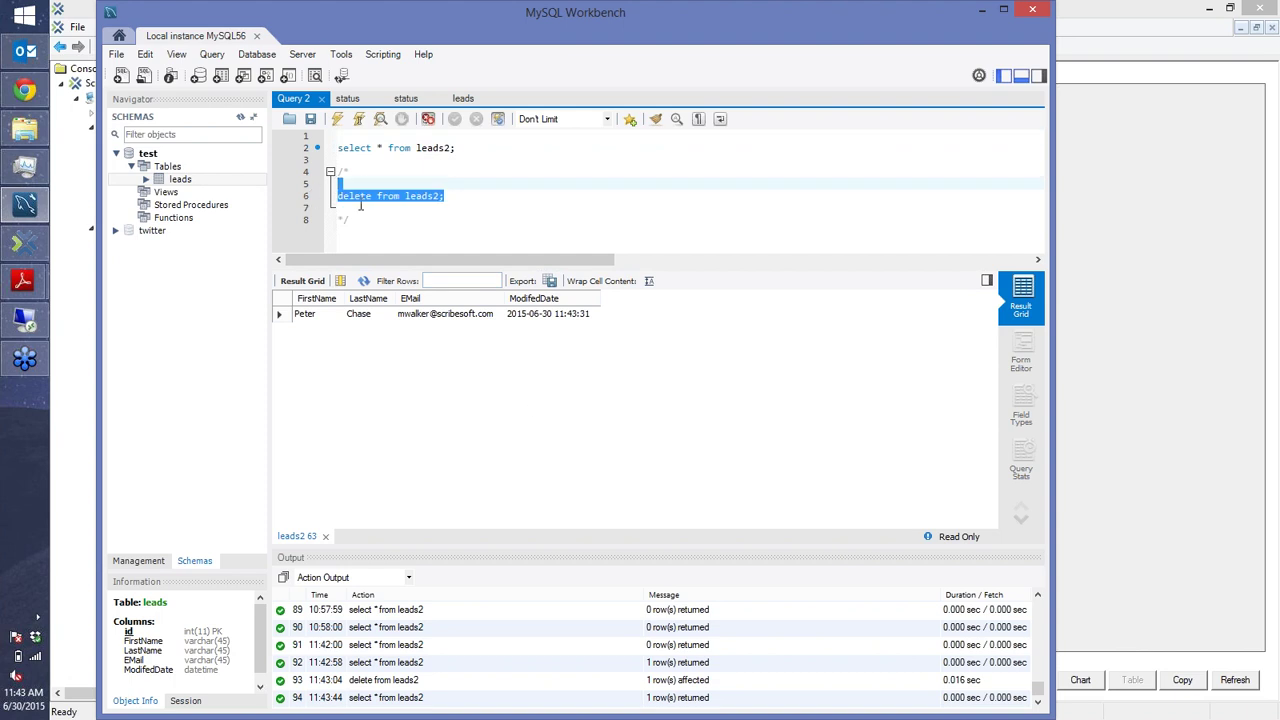
pyautogui.click(338, 119)
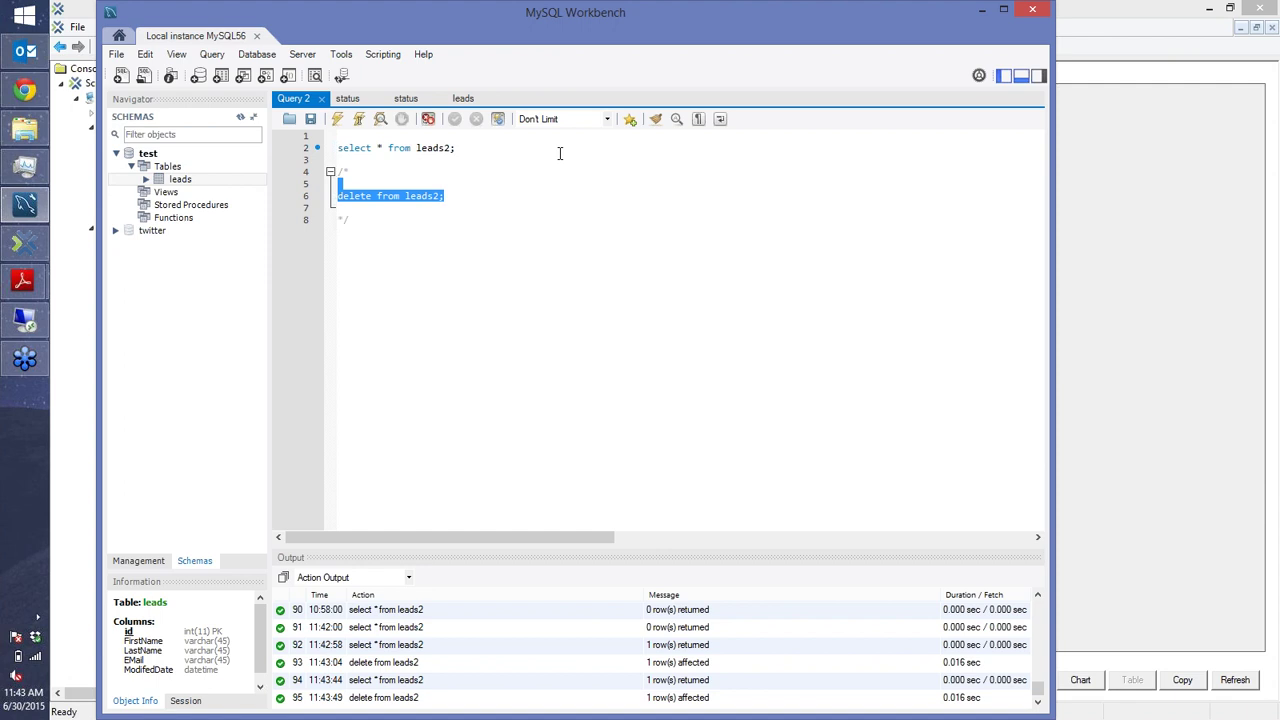
pyautogui.click(560, 153)
pyautogui.click(340, 119)
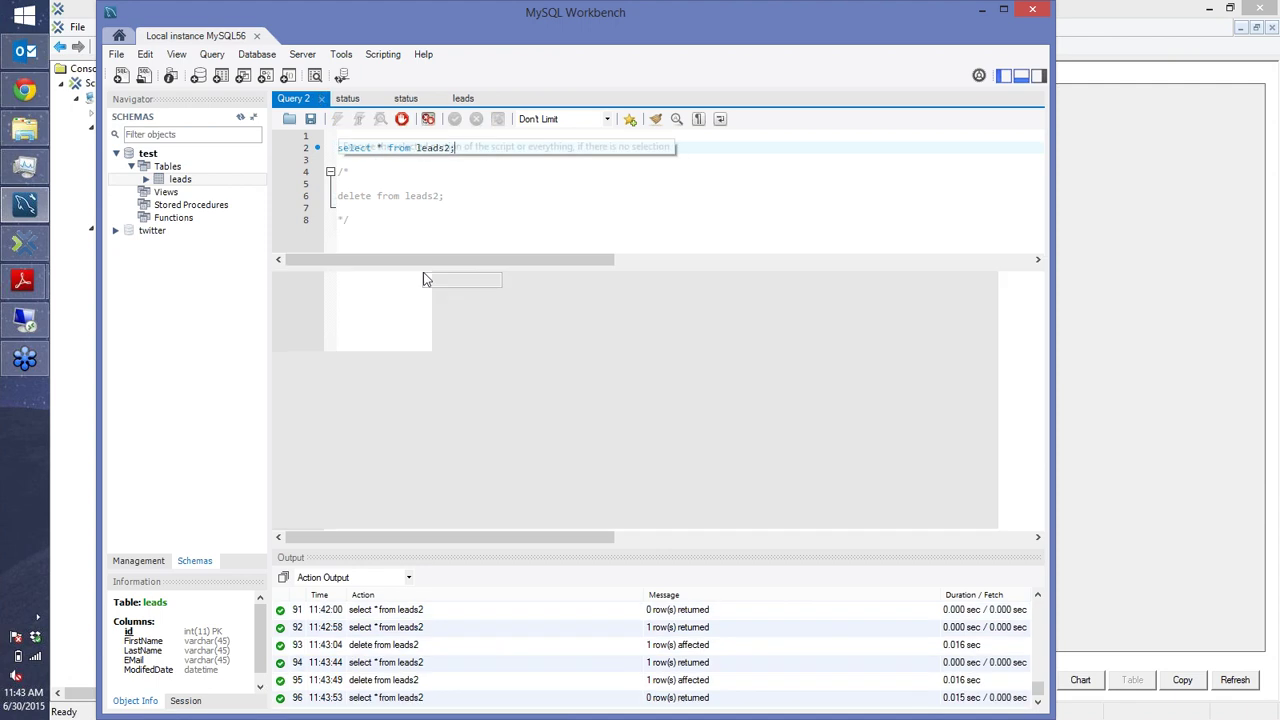
# - Switch to Scribe Console and delete the CRM_LEAD2 record from the Xref view
pyautogui.click(25, 243)
pyautogui.click(229, 102)
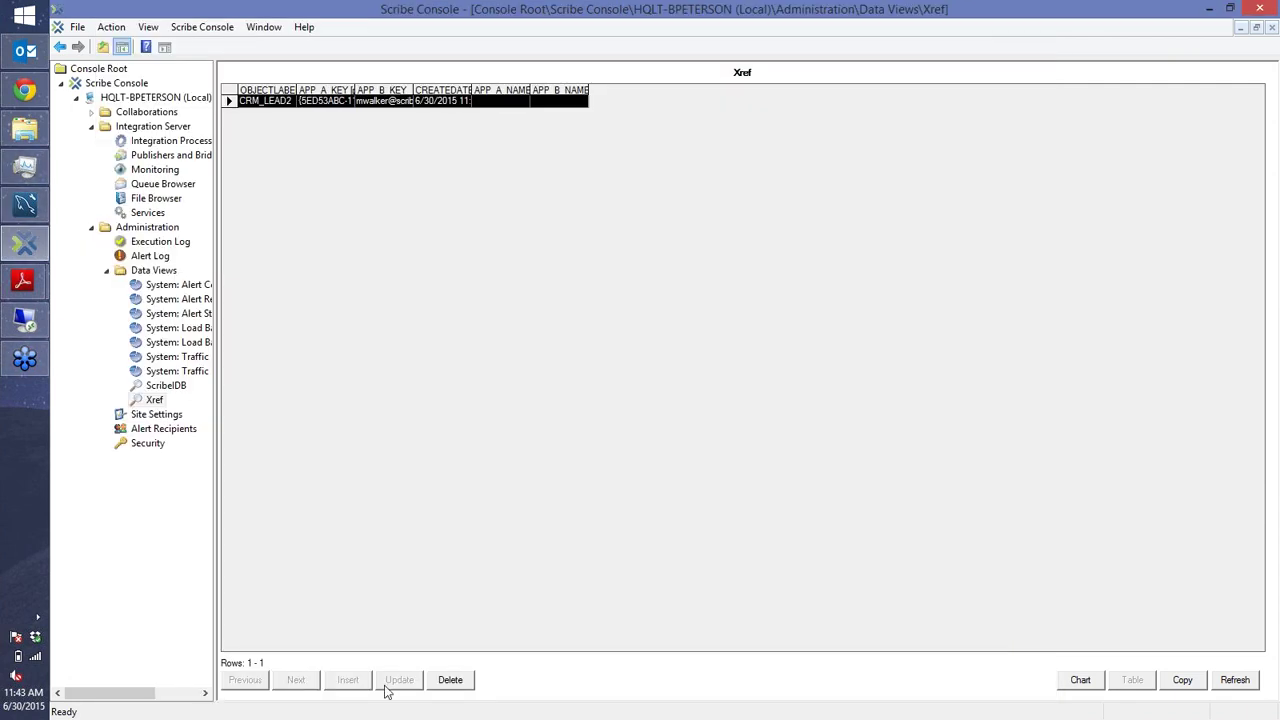
pyautogui.click(450, 680)
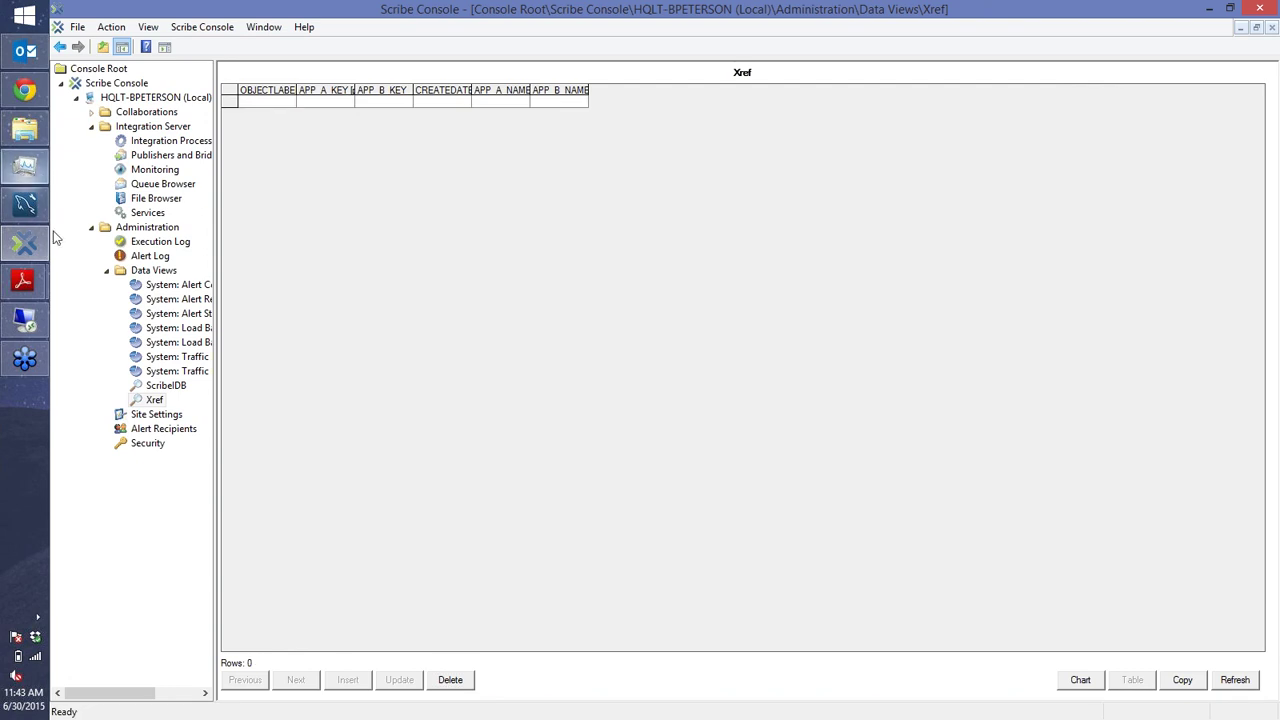
# - Copy the displayed dead messages from the SCRIBEDEADMESSAGE queue again
pyautogui.click(165, 184)
pyautogui.click(437, 173)
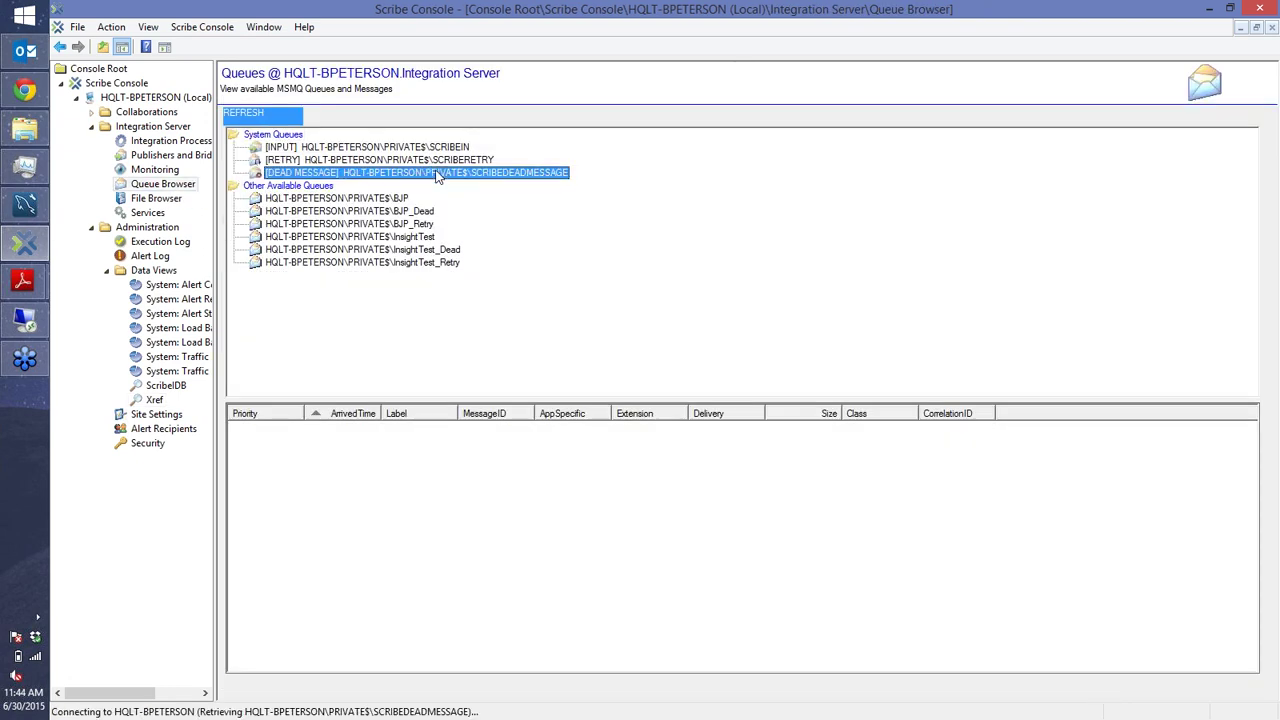
pyautogui.scroll(-20, 577, 669)
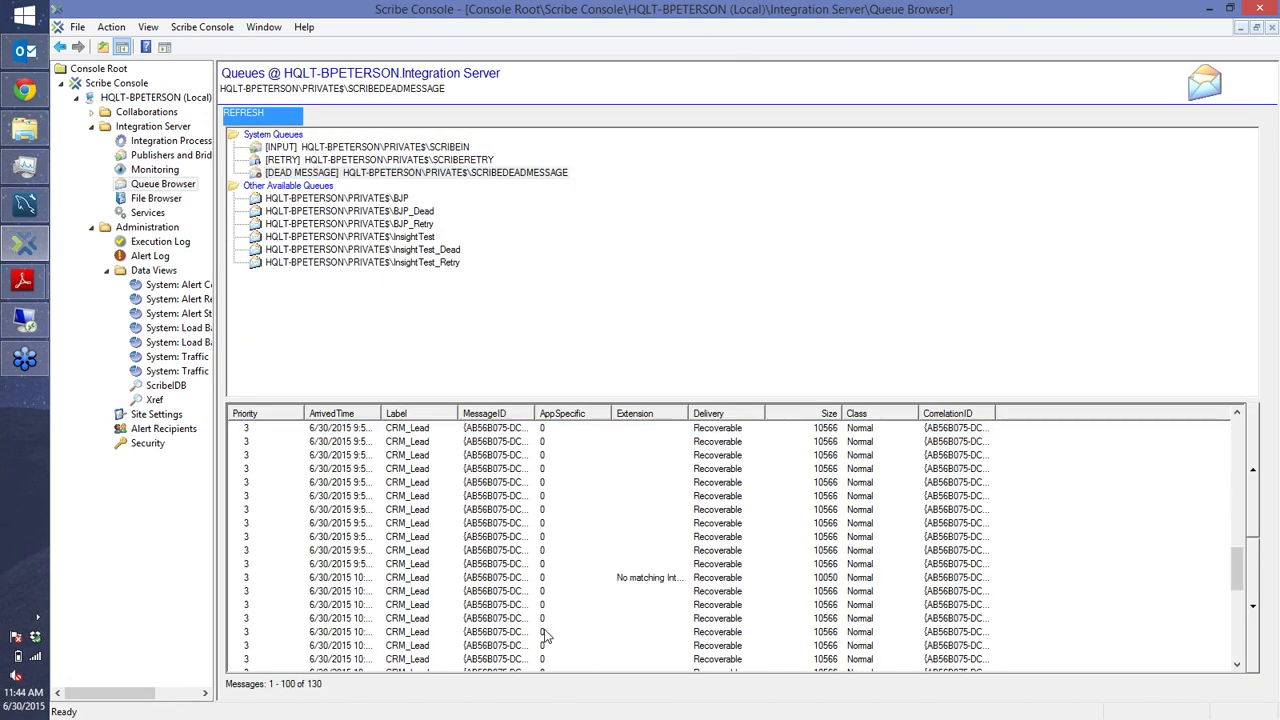
pyautogui.keyDown('shift'); pyautogui.click(529, 657); pyautogui.keyUp('shift')
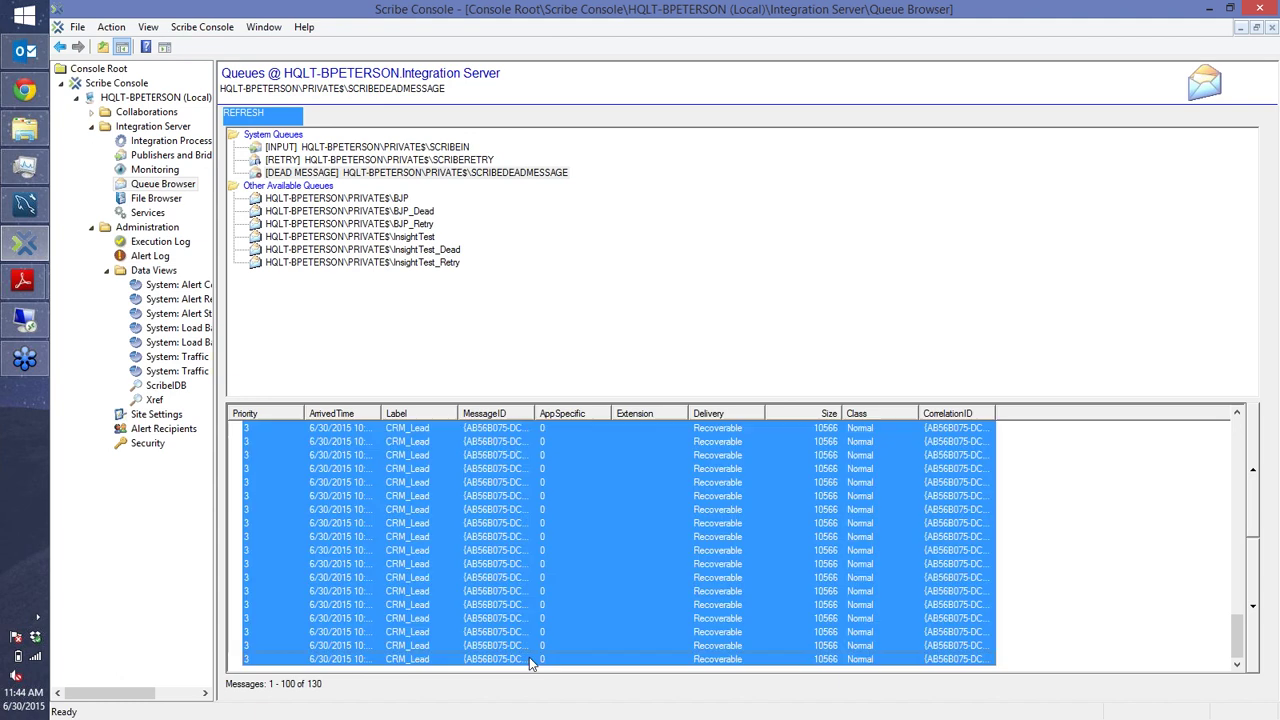
pyautogui.rightClick(550, 590)
pyautogui.click(600, 618)
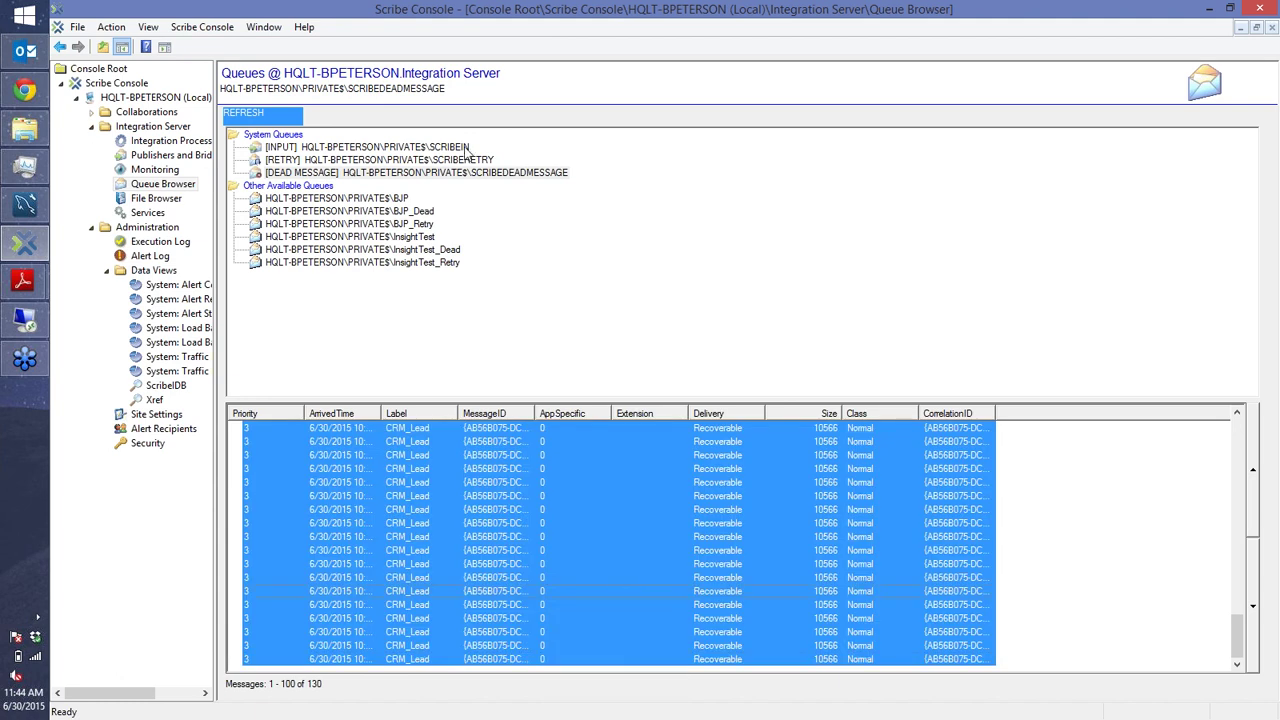
# - Paste the copied dead messages into the SCRIBEIN input queue again and refresh the queue
pyautogui.click(440, 147)
pyautogui.rightClick(440, 149)
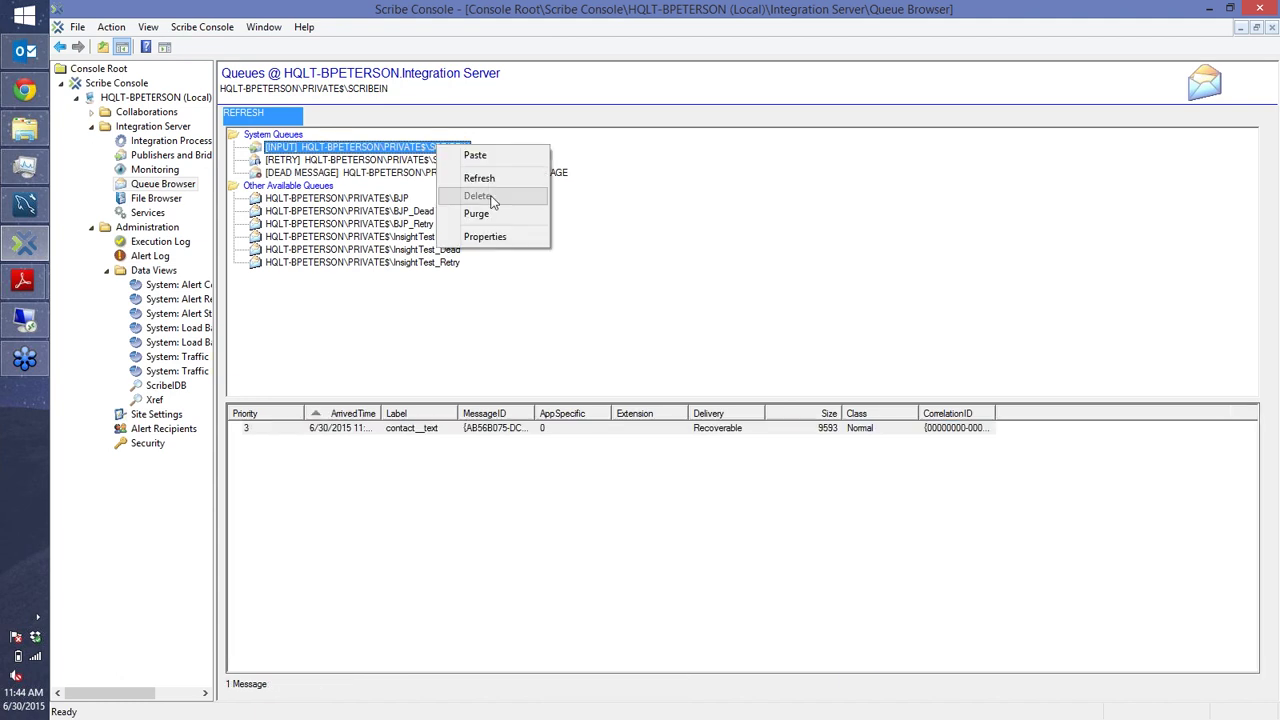
pyautogui.click(614, 554)
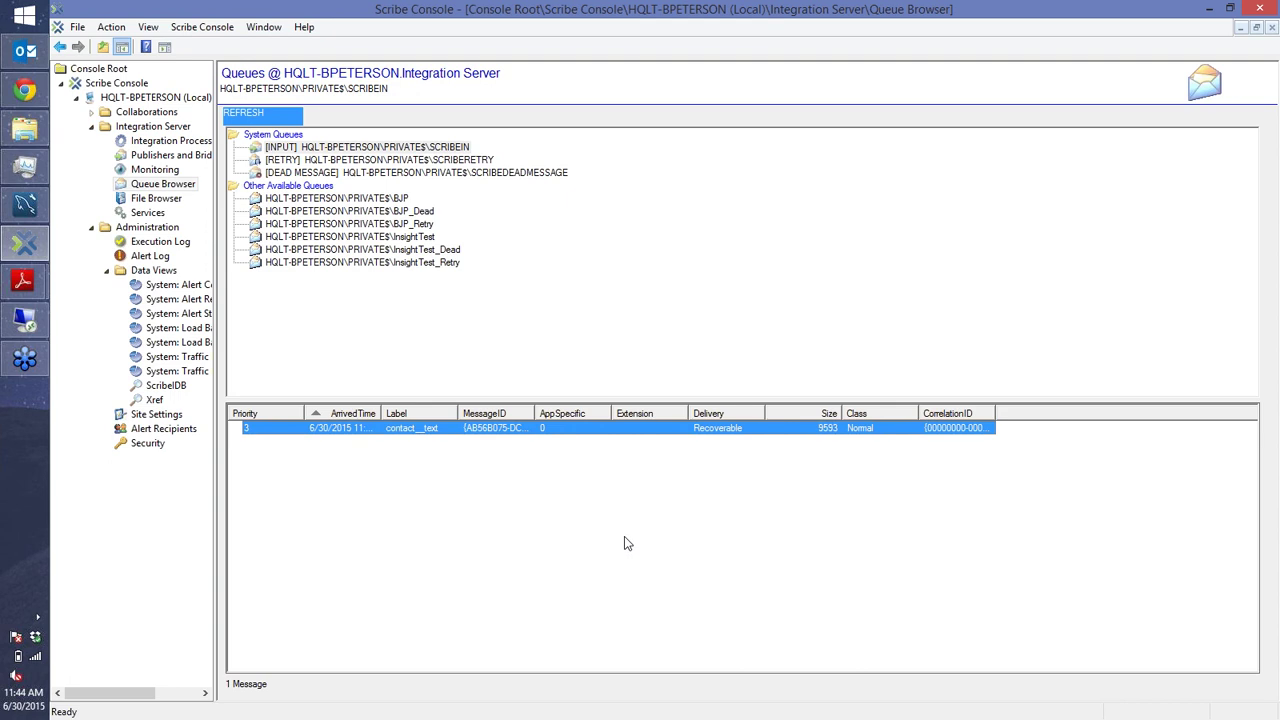
pyautogui.click(692, 446)
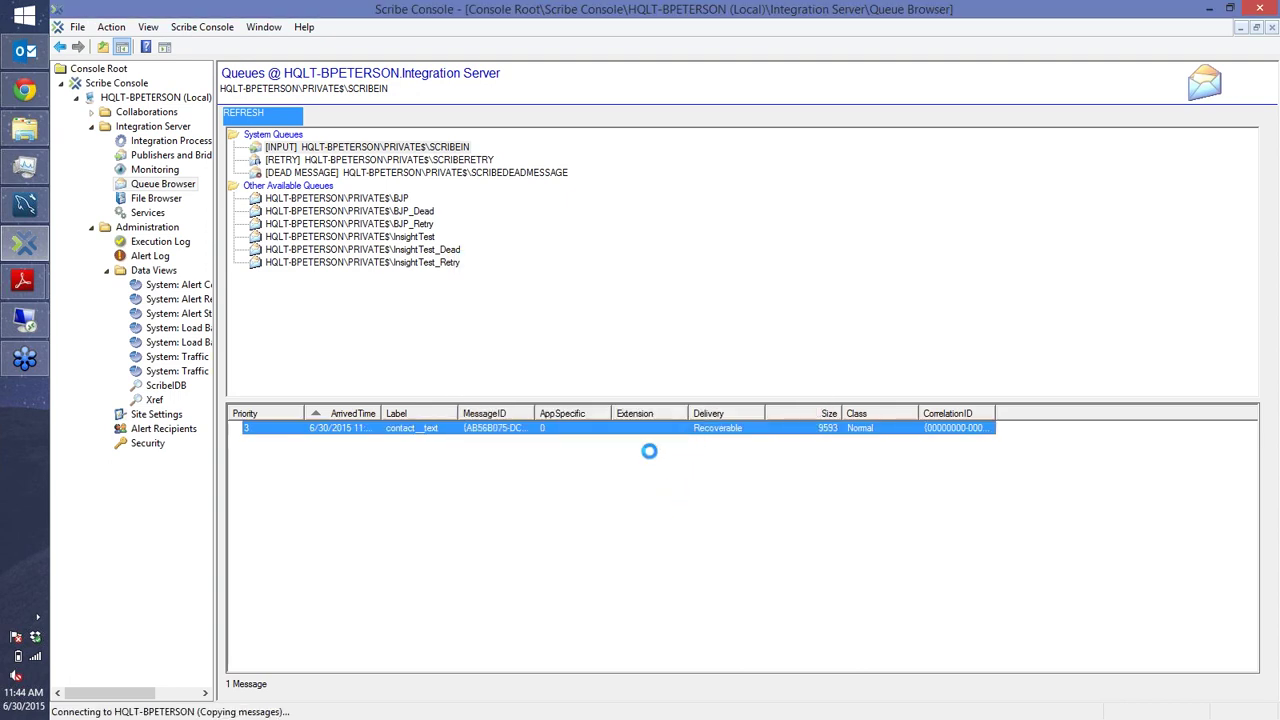
pyautogui.click(695, 397)
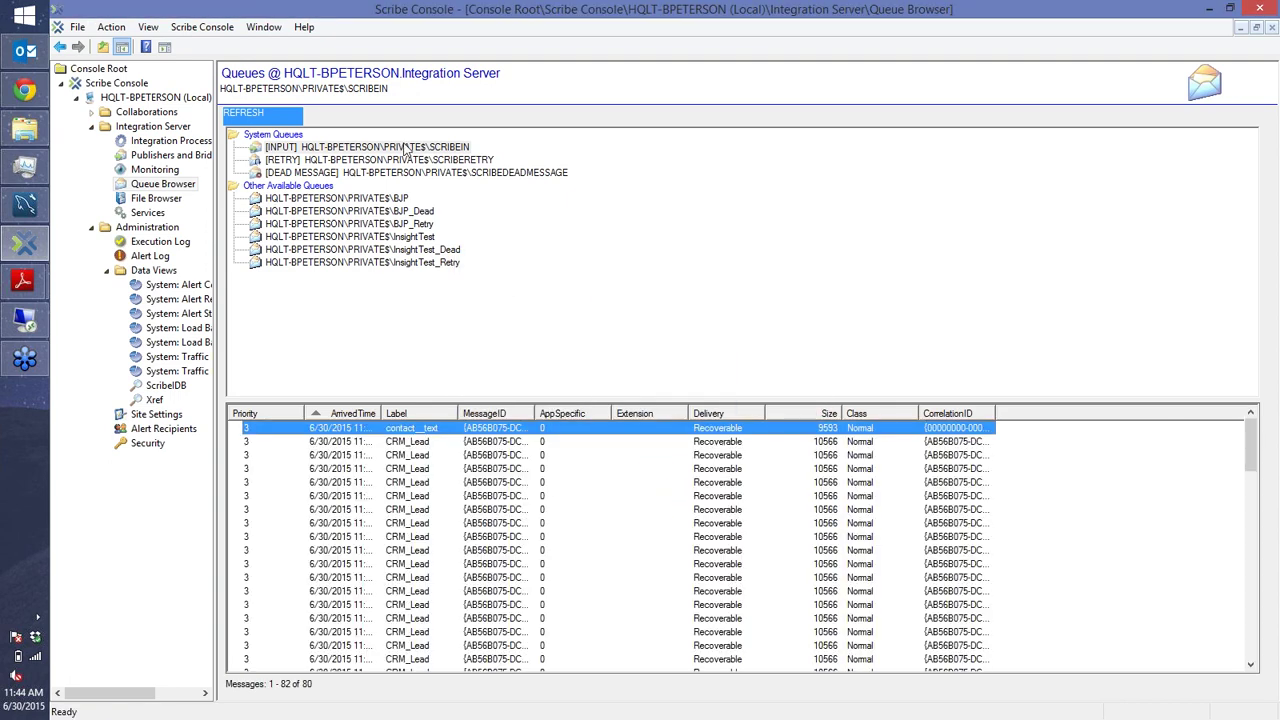
pyautogui.click(405, 150)
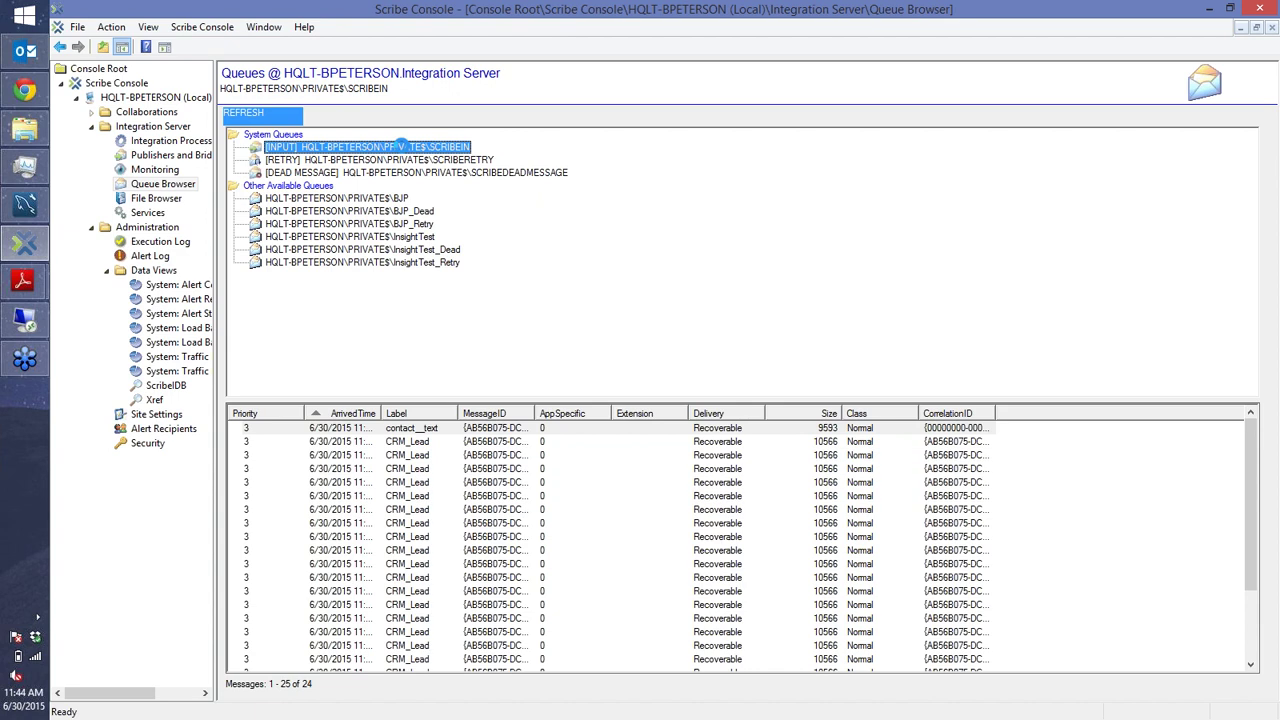
# - Switch to MySQL Workbench and rerun "select * from leads2;" several times to check for inserted leads
pyautogui.click(25, 204)
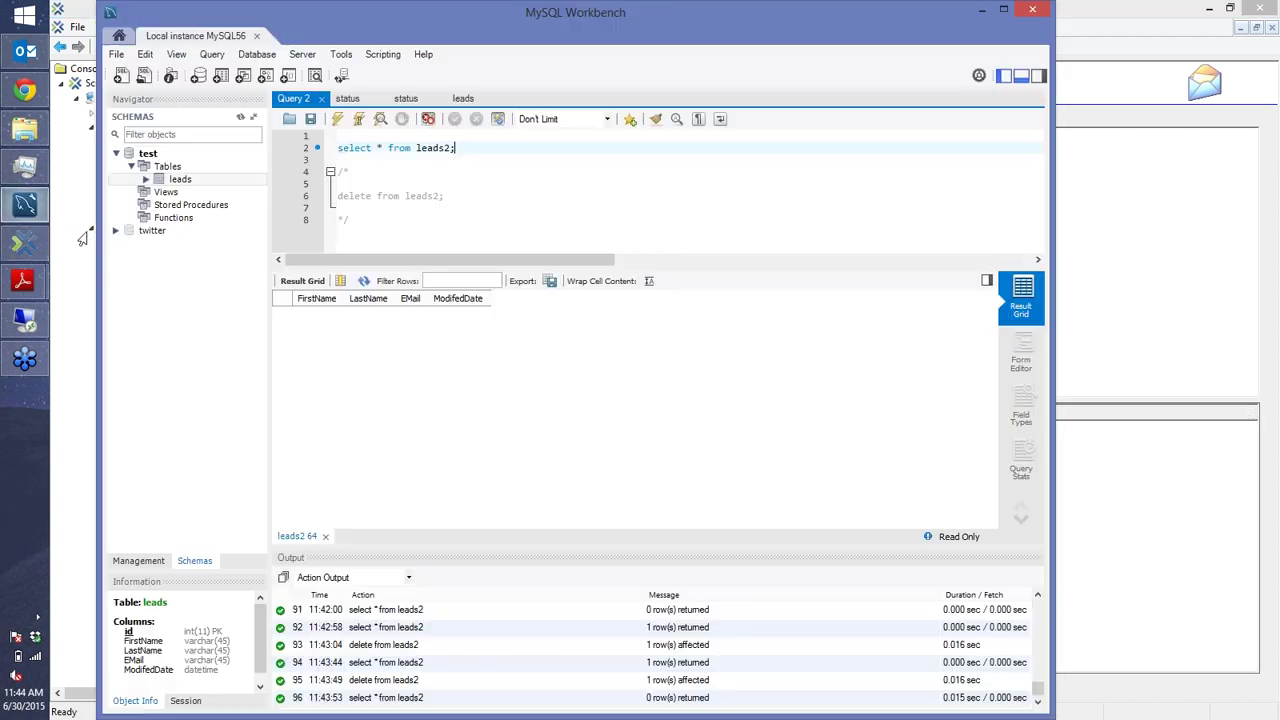
pyautogui.click(378, 135)
pyautogui.click(339, 120)
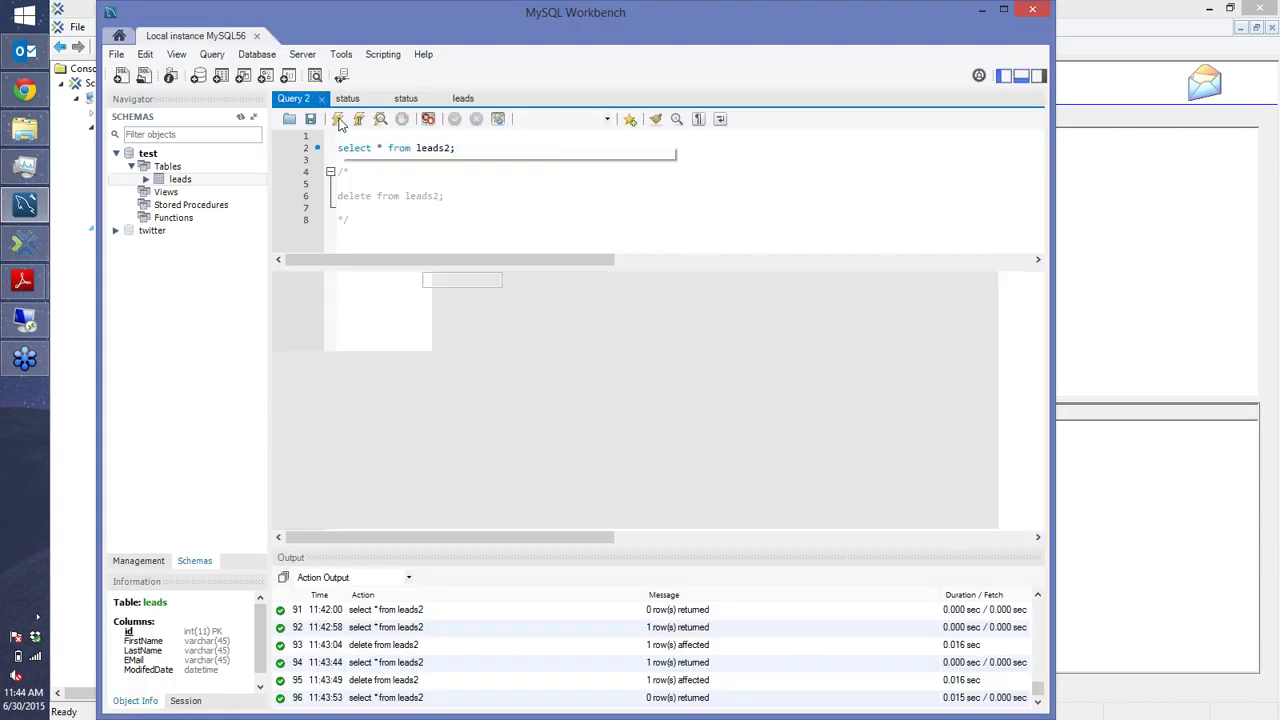
pyautogui.click(339, 120)
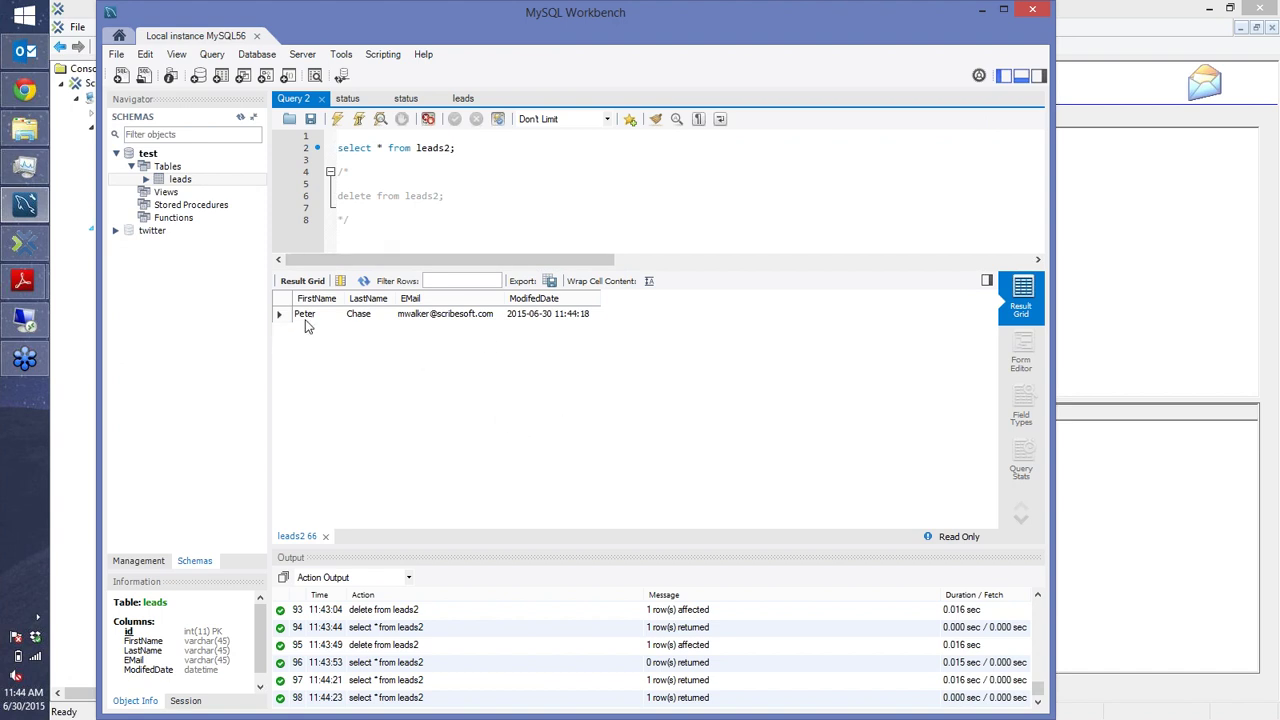
pyautogui.click(378, 155)
pyautogui.click(337, 119)
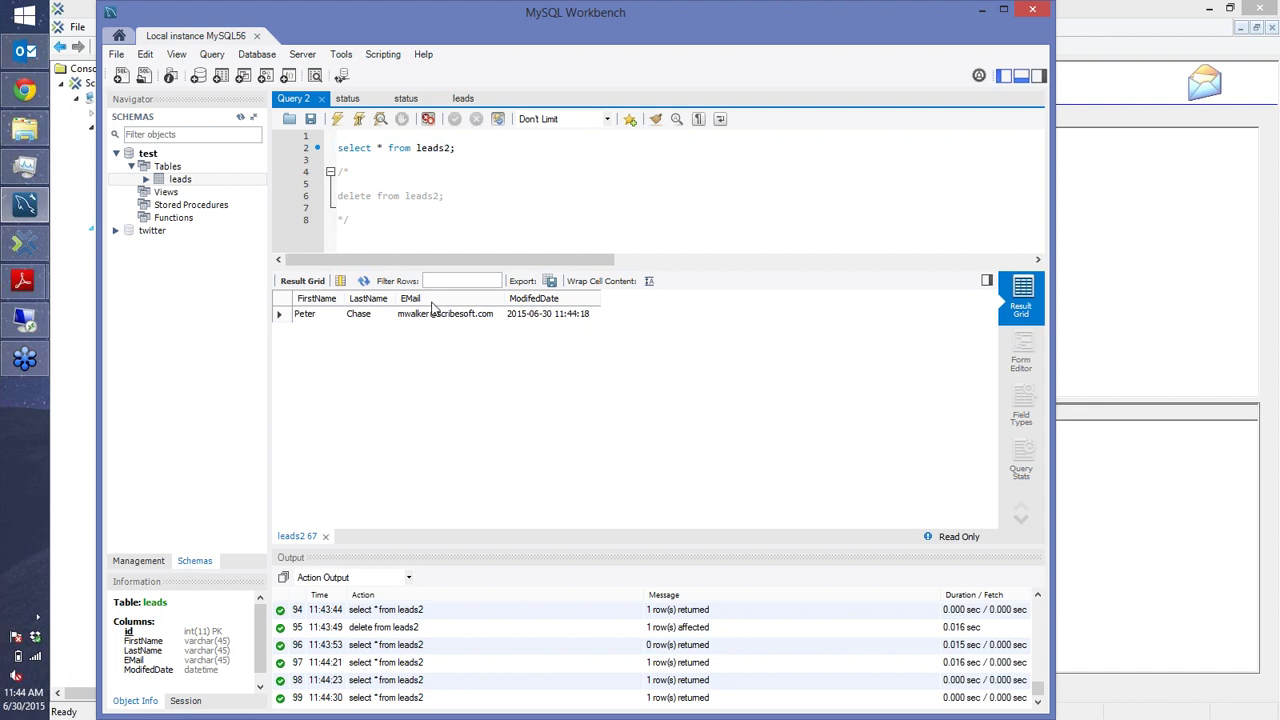
# - Return to Scribe Console and open the properties of the Lead_MySQL2 integration process
pyautogui.click(1160, 245)
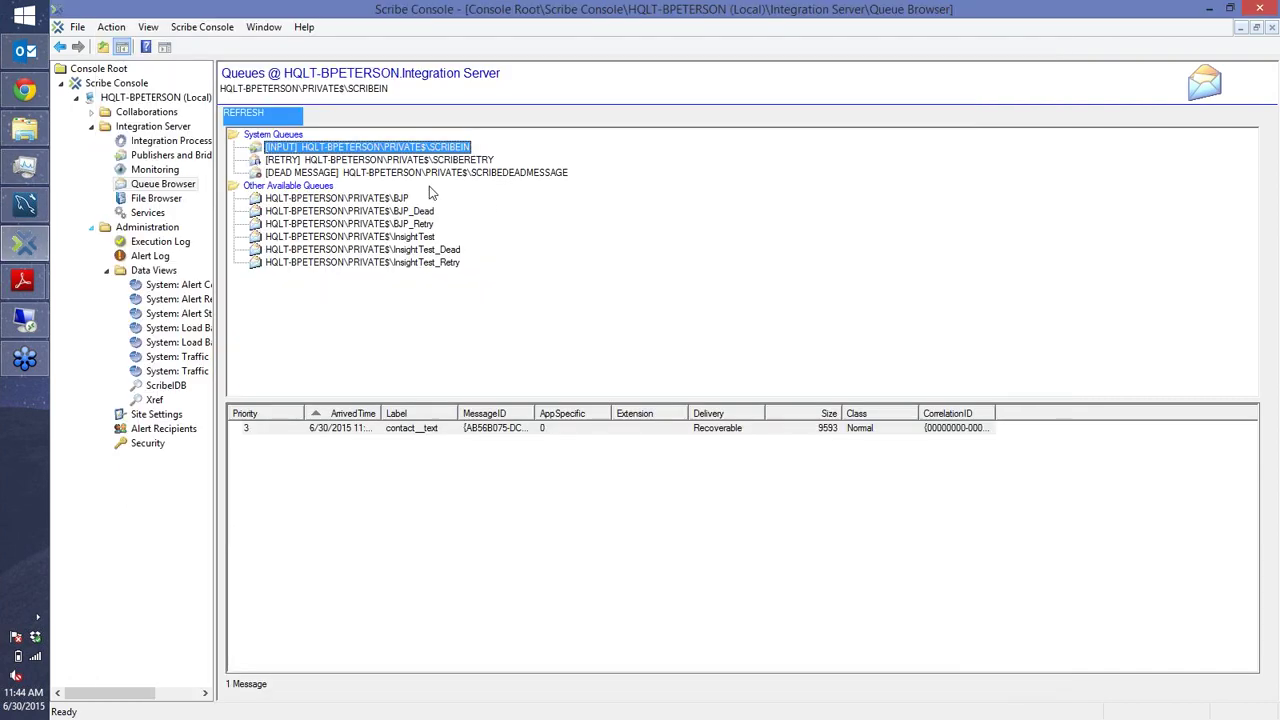
pyautogui.click(170, 141)
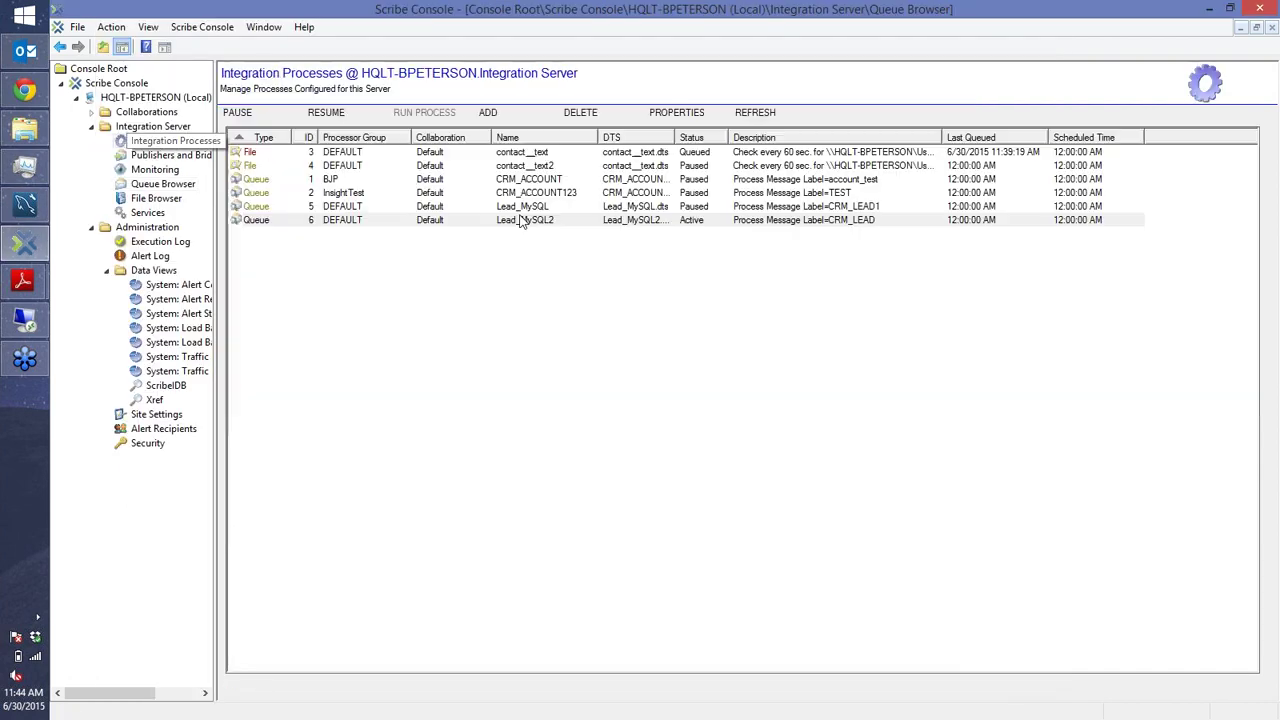
pyautogui.click(688, 221)
pyautogui.doubleClick(685, 221)
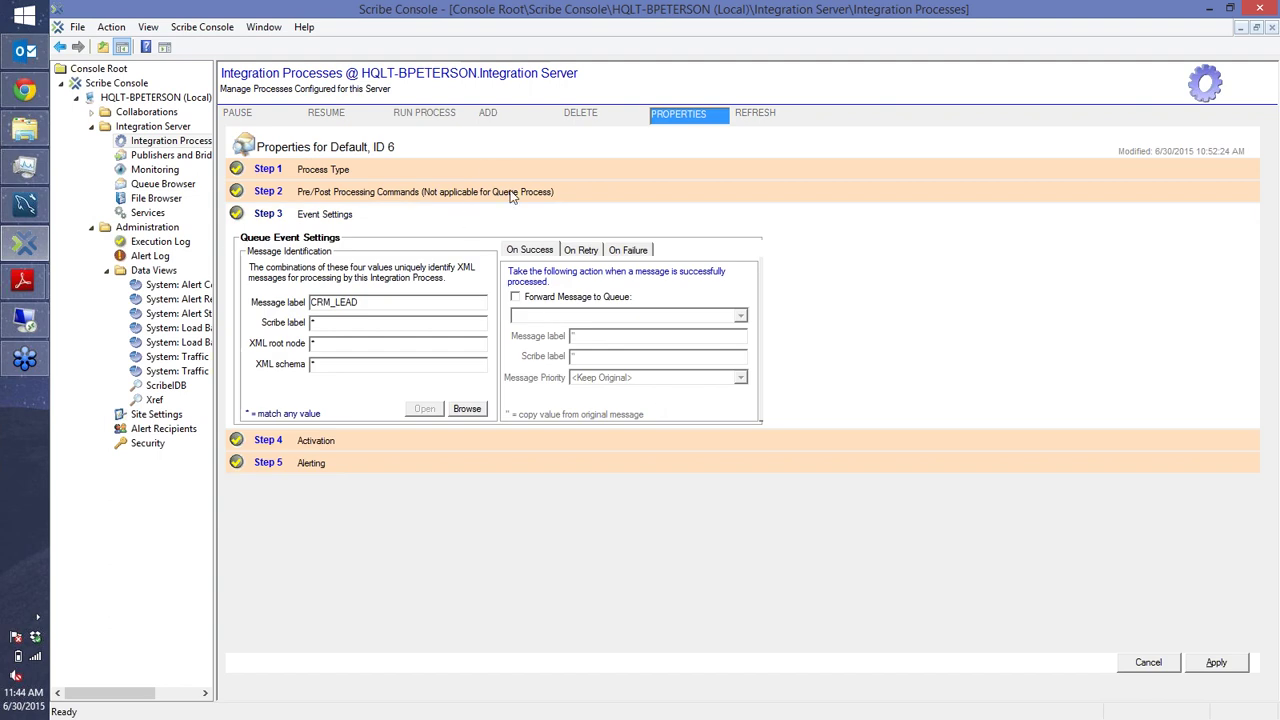
# - Open Lead_MySQL2.dts in Scribe Workbench and bring up the lookup formula for EMail in the leads2(3) step
pyautogui.click(510, 193)
pyautogui.click(686, 336)
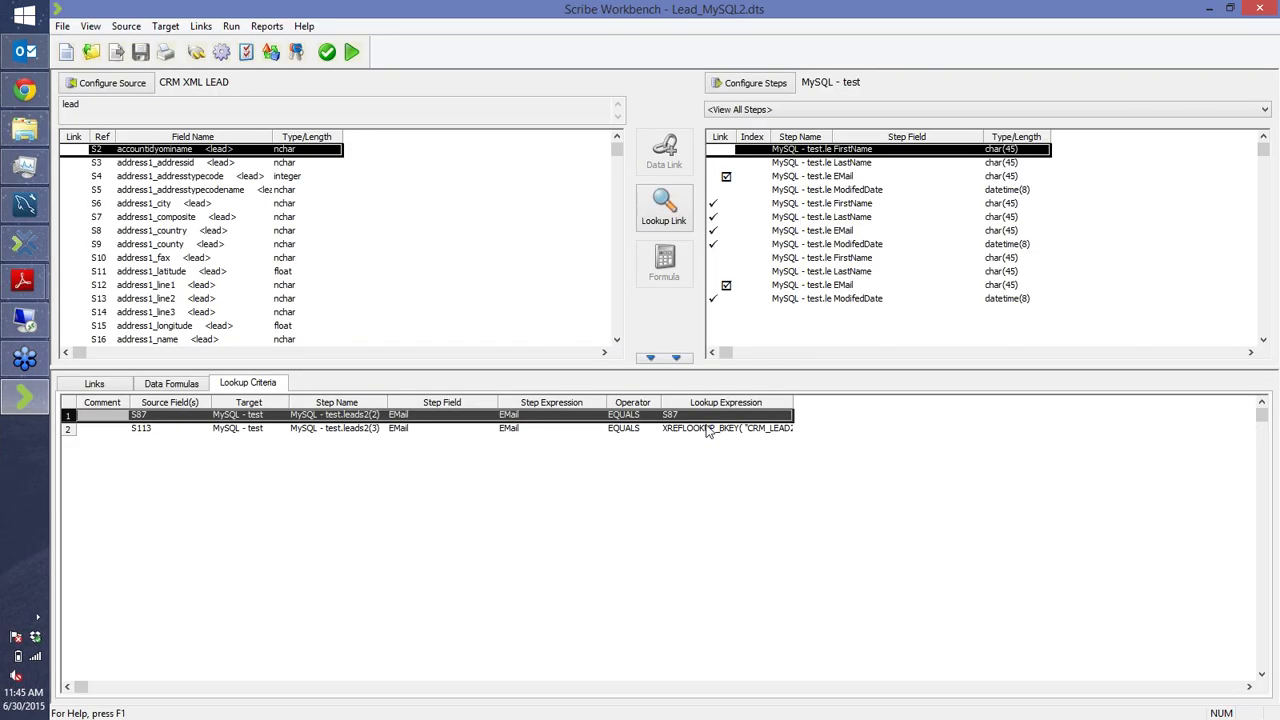
pyautogui.doubleClick(706, 429)
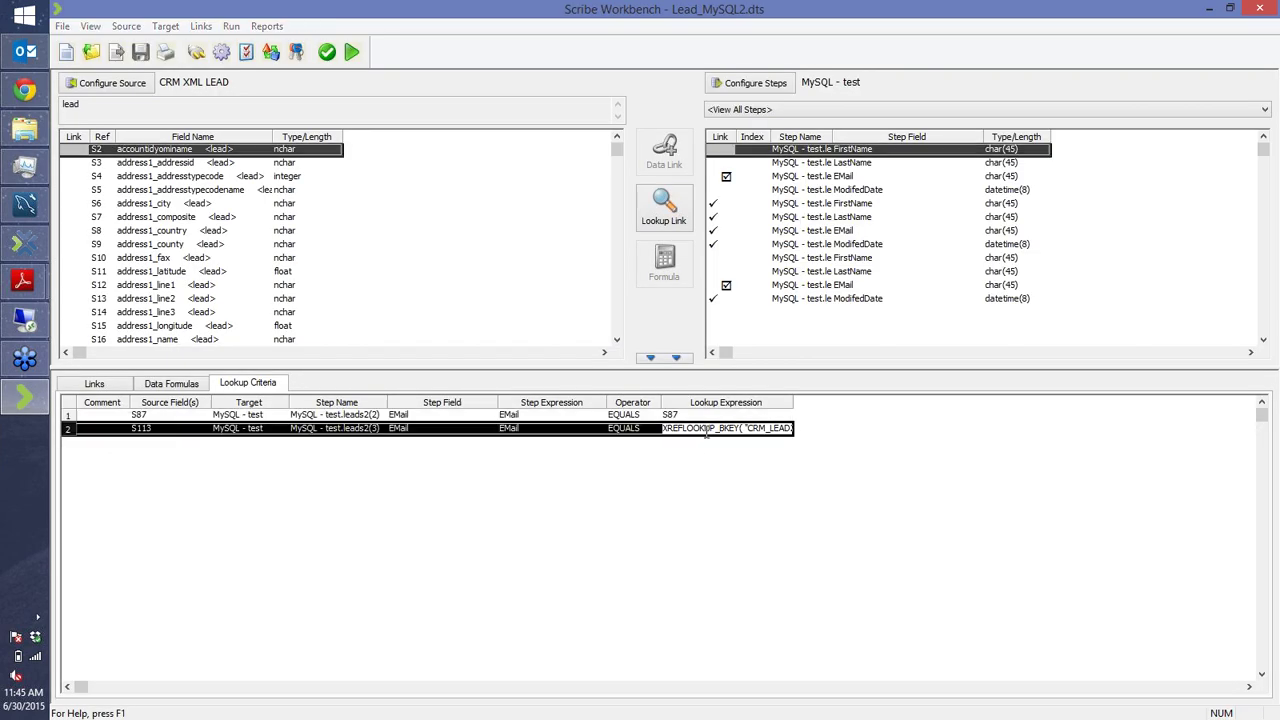
pyautogui.click(770, 389)
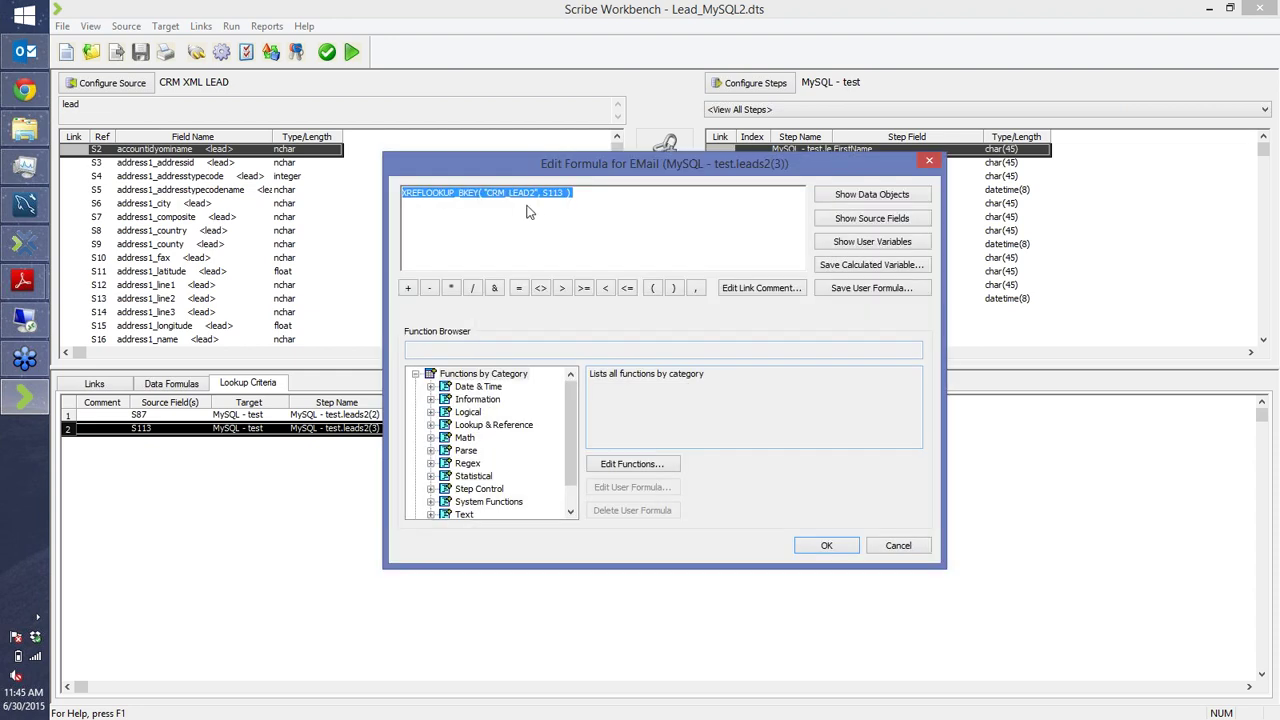
# - Change the EMail lookup formula to XREFLOOKUPLock_BKEY( "CRM_LEAD2", S113 ) and accept it
pyautogui.click(457, 193)
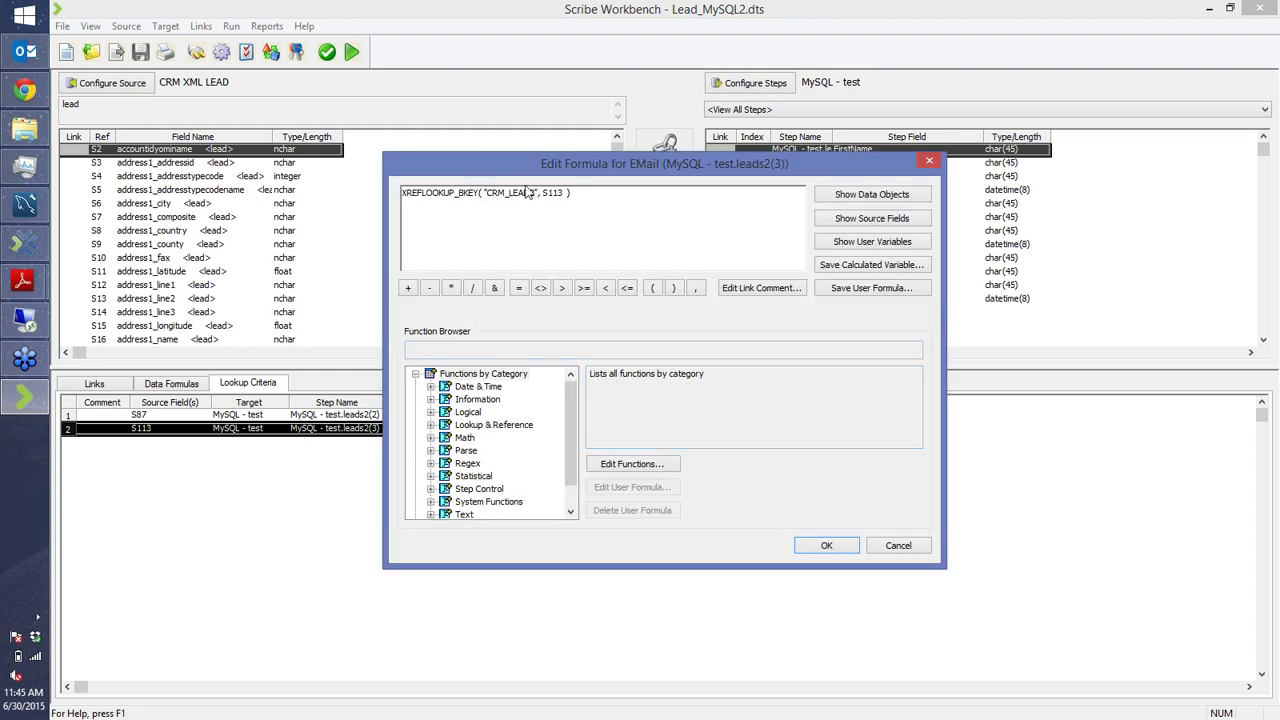
pyautogui.write('Loc')
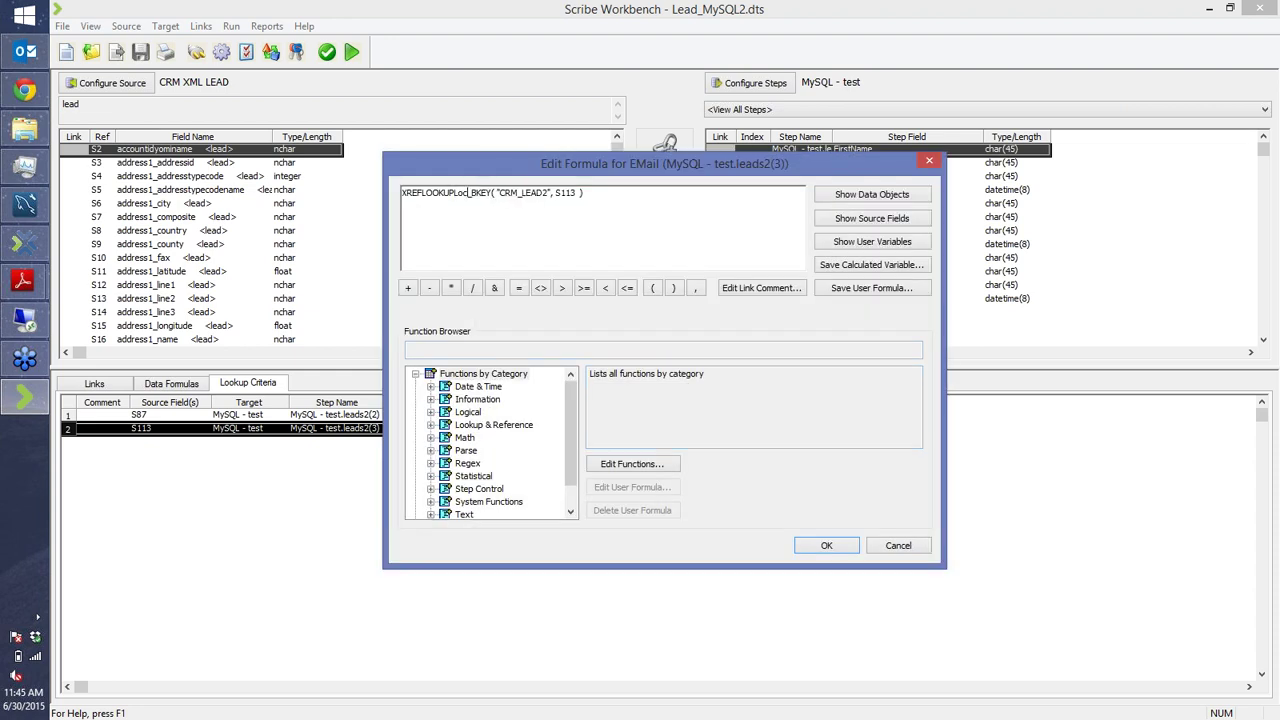
pyautogui.write('k')
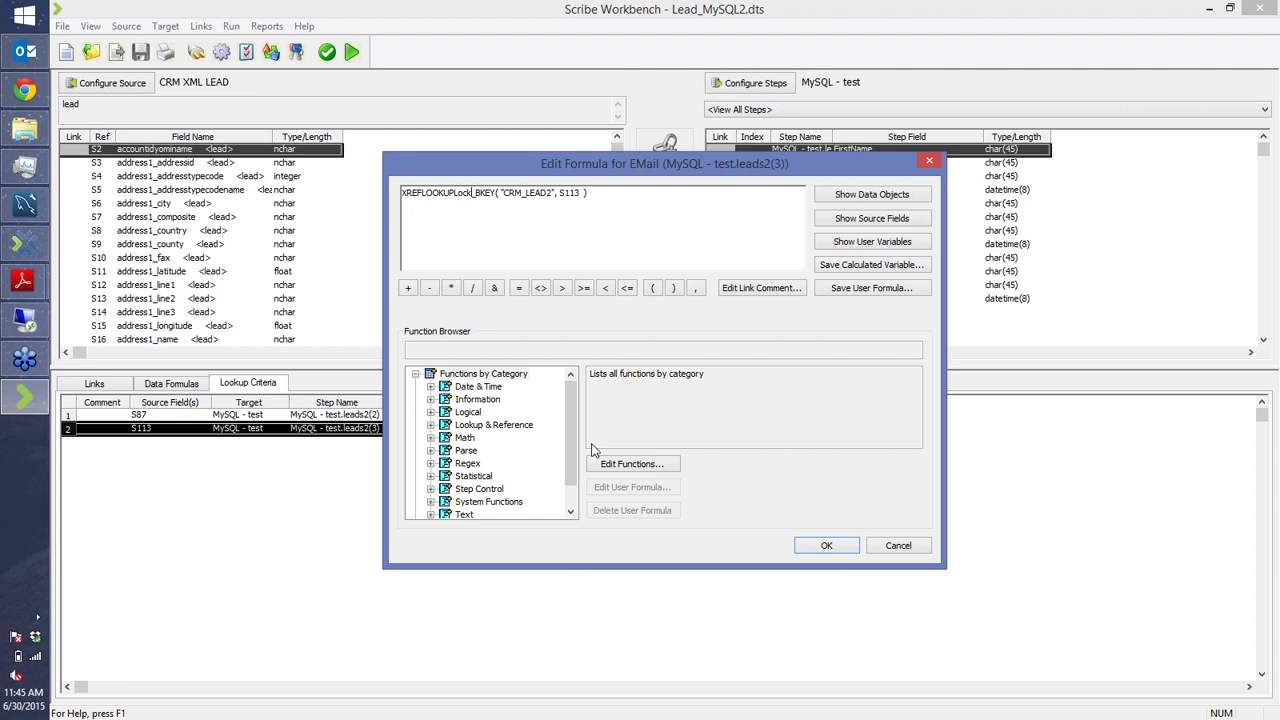
pyautogui.click(826, 545)
# - Save and close Lead_MySQL2.dts, and apply the integration process properties in Scribe Console
pyautogui.click(750, 503)
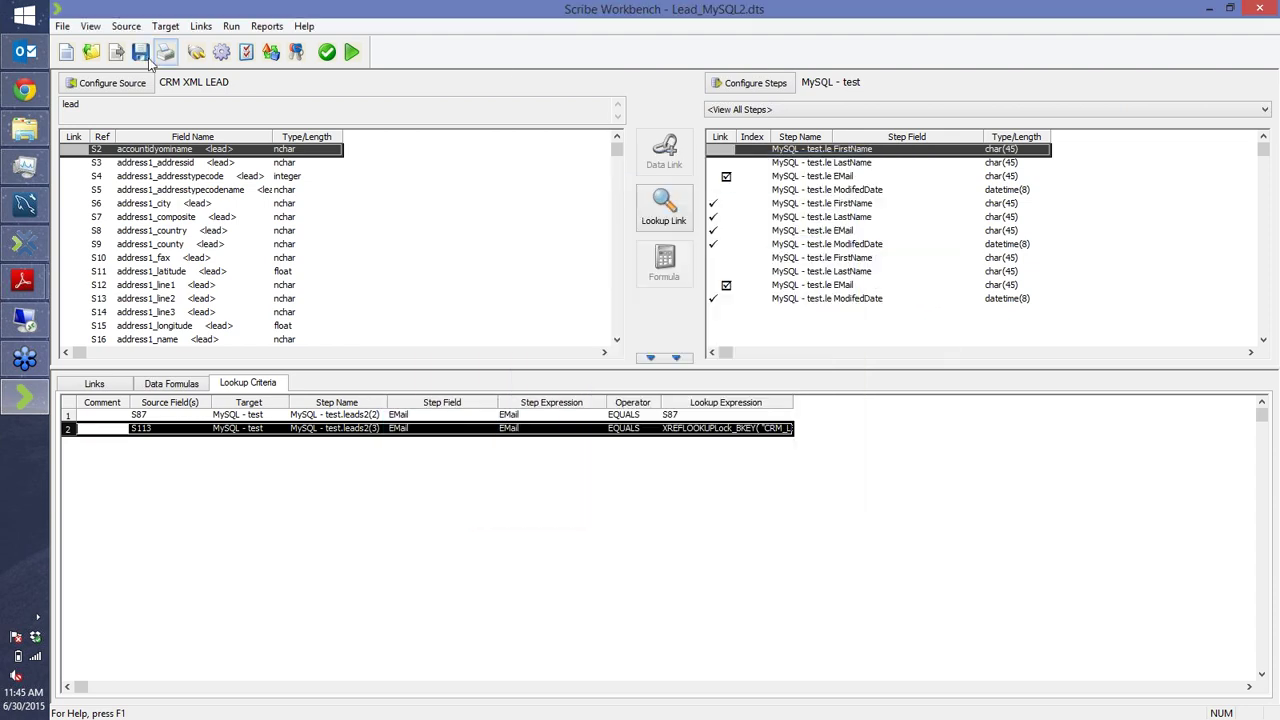
pyautogui.click(1248, 8)
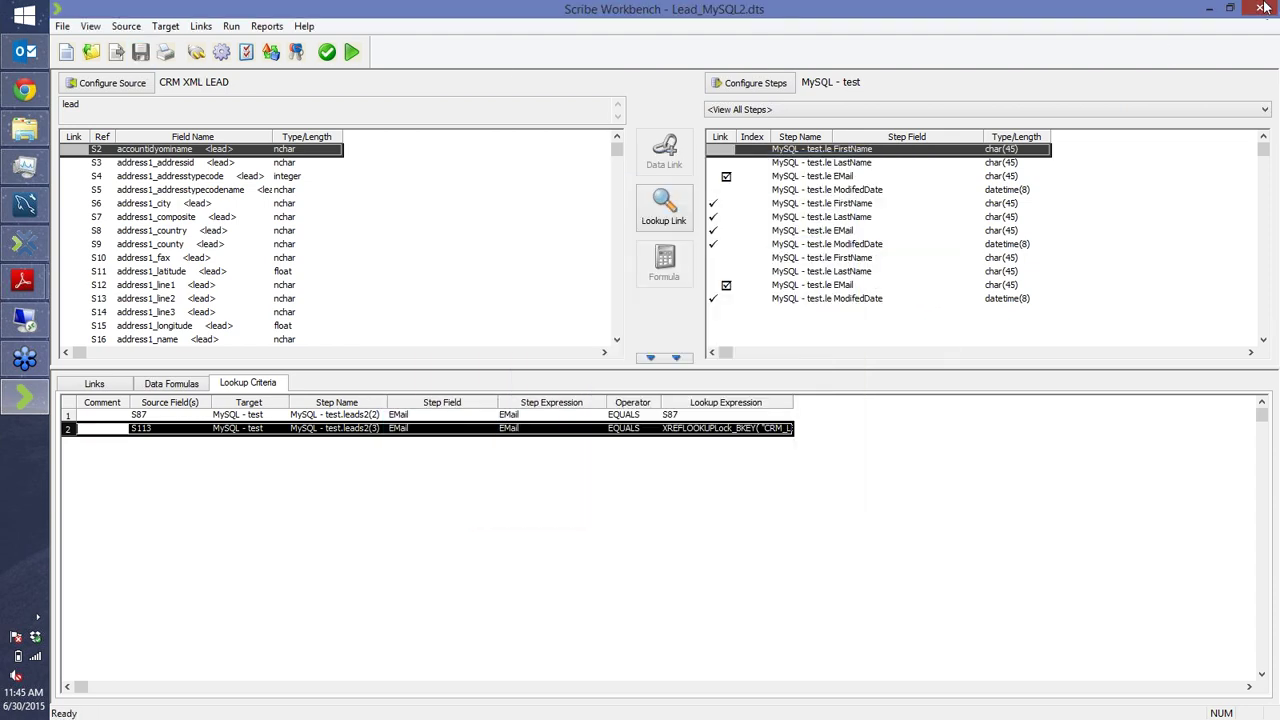
pyautogui.click(1218, 664)
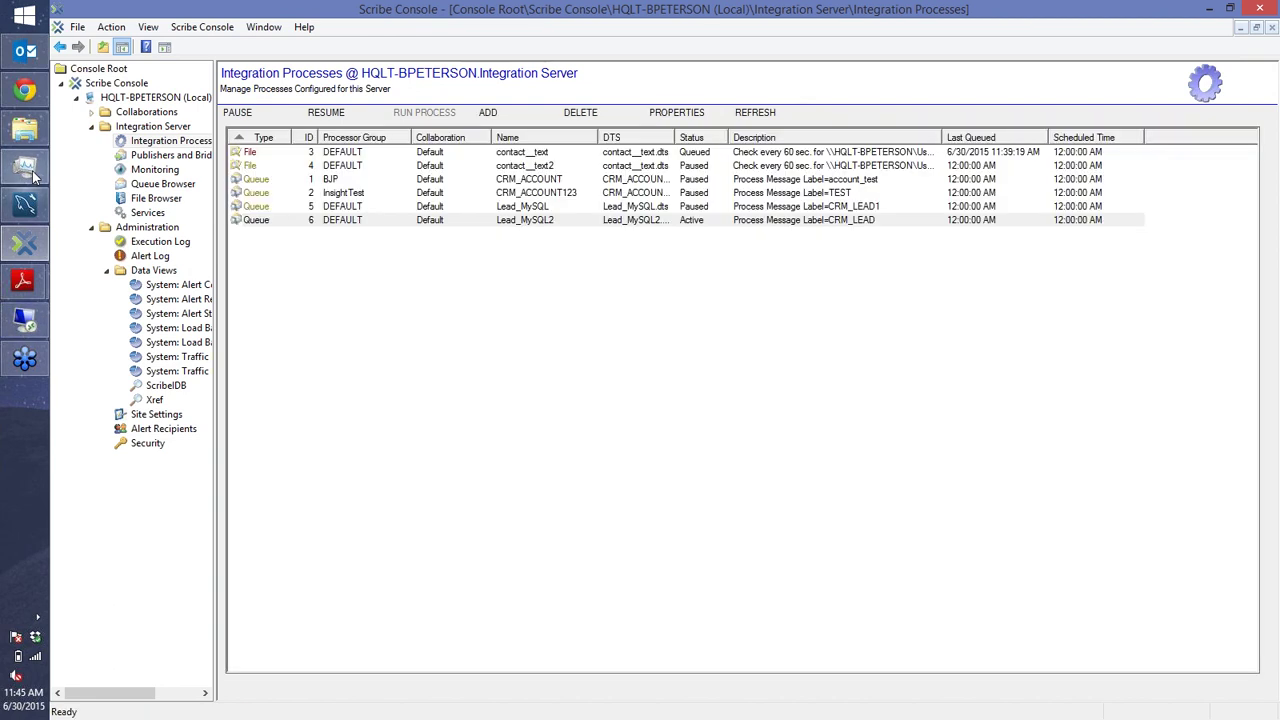
# - Switch to Task Manager and restart the Scribe MessageServer service
pyautogui.click(26, 168)
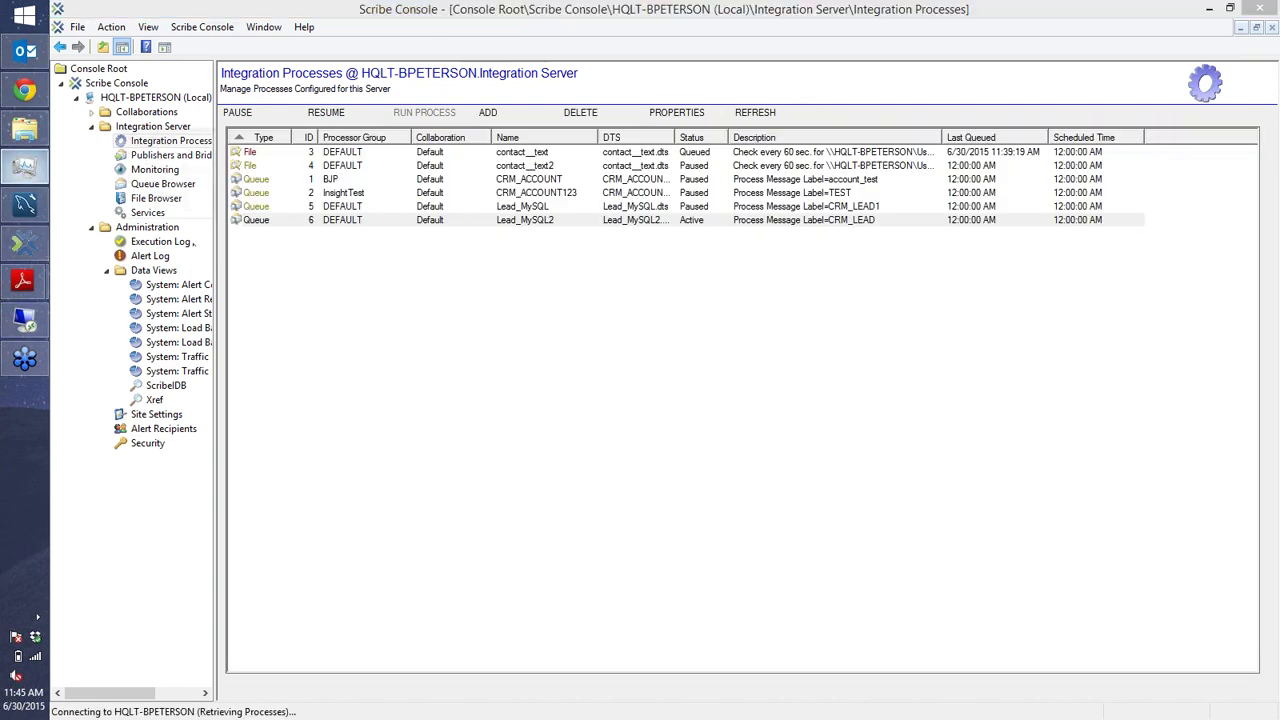
pyautogui.rightClick(857, 392)
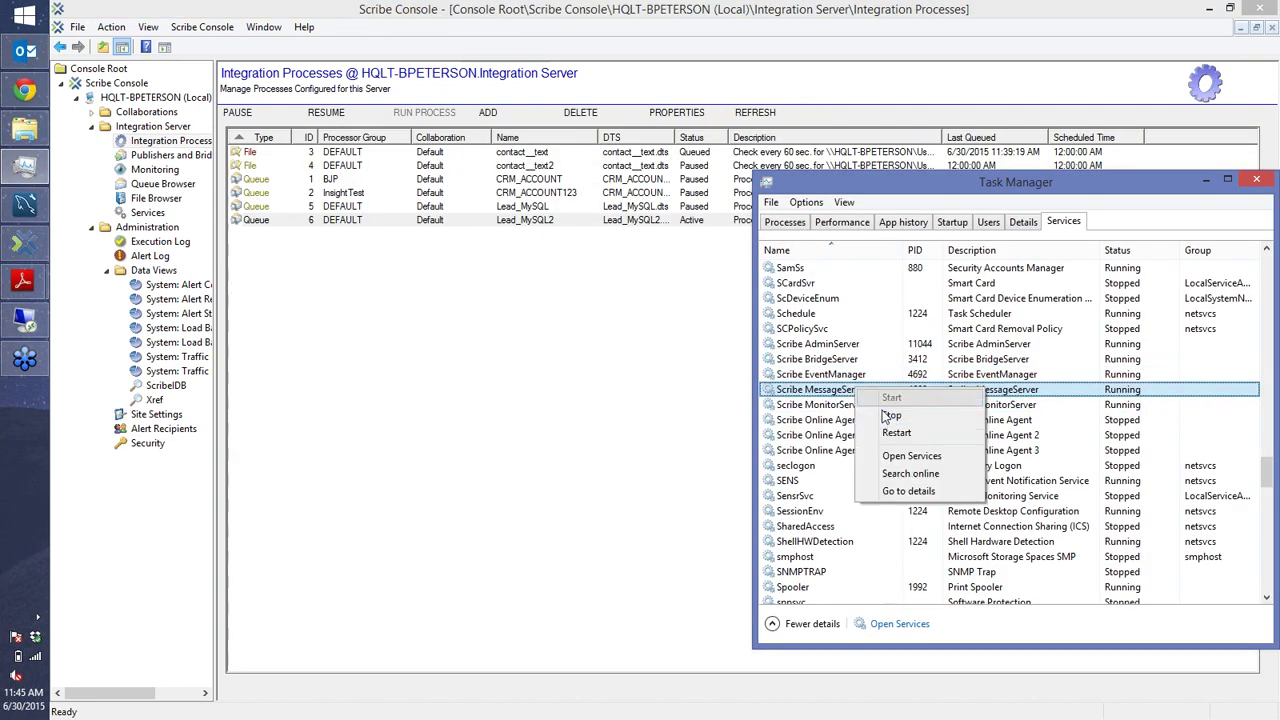
pyautogui.click(896, 434)
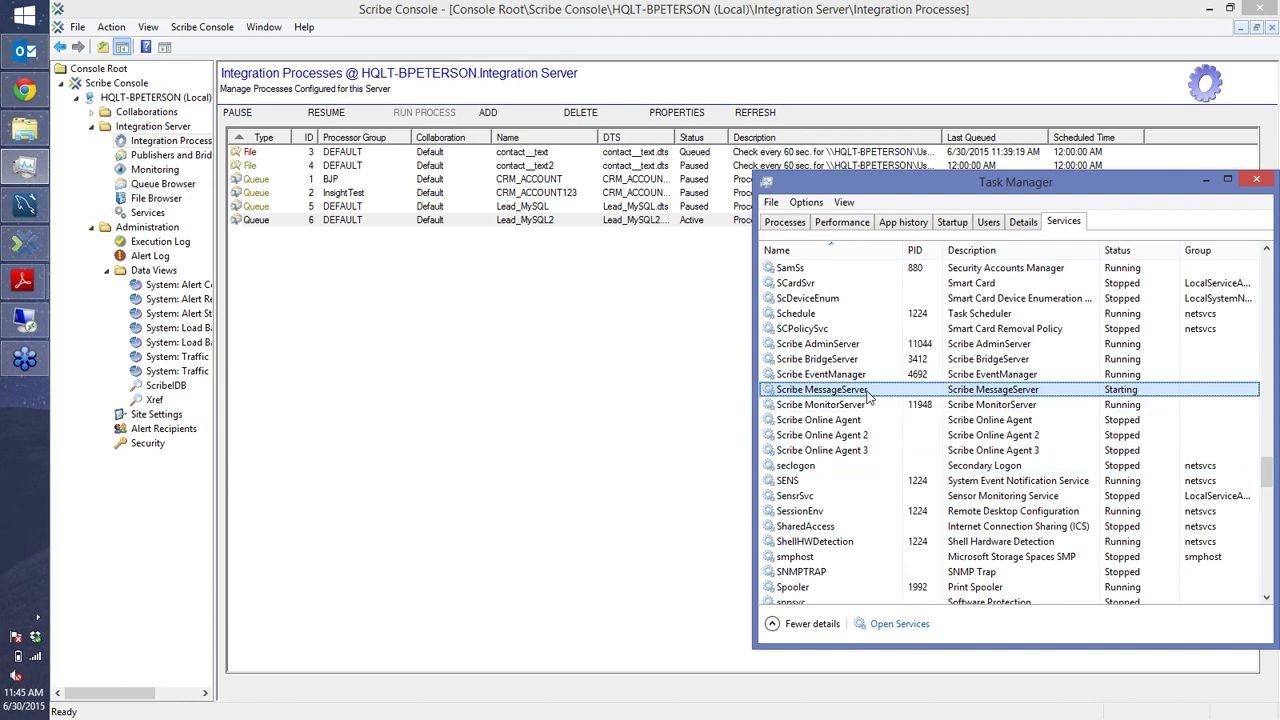
# - Pause the Lead_MySQL2 integration process, refresh the process list and check the Scribe MessageServer status in Task Manager
pyautogui.click(660, 220)
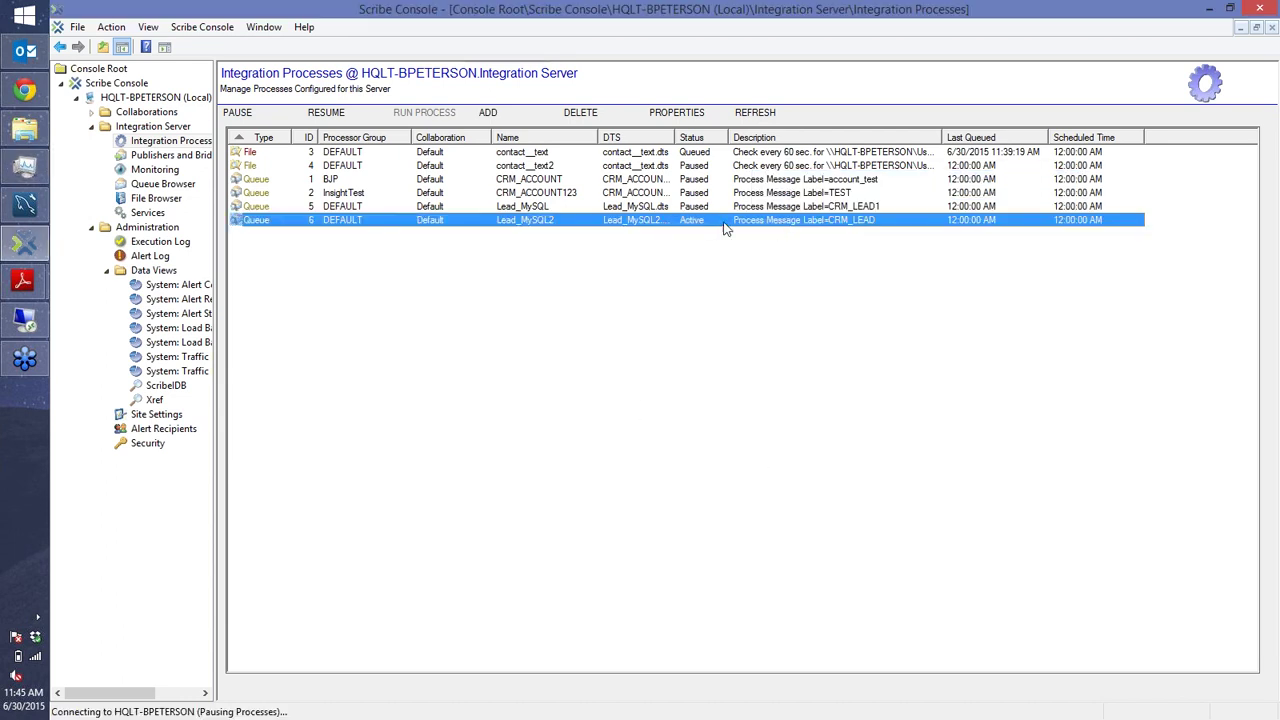
pyautogui.click(763, 118)
pyautogui.click(26, 170)
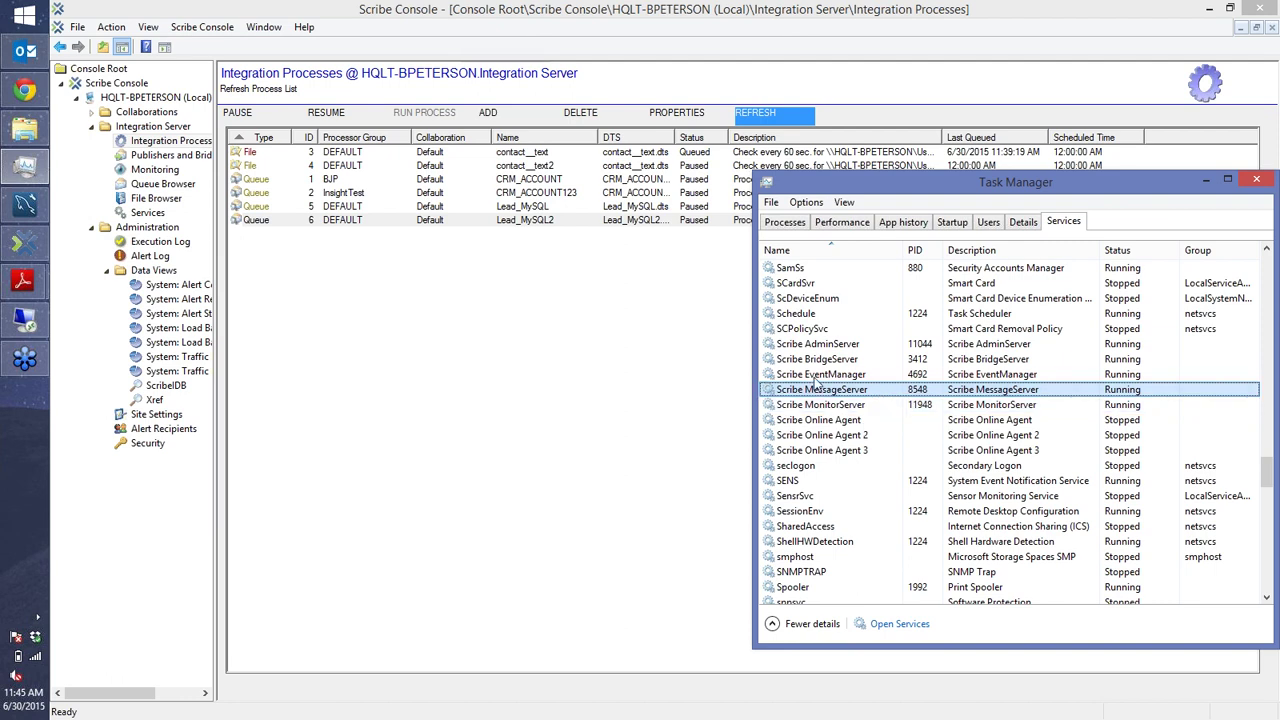
# - Check the running processes in Scribe Console and delete the CRM_LEAD2 record from the Xref data view
pyautogui.click(154, 127)
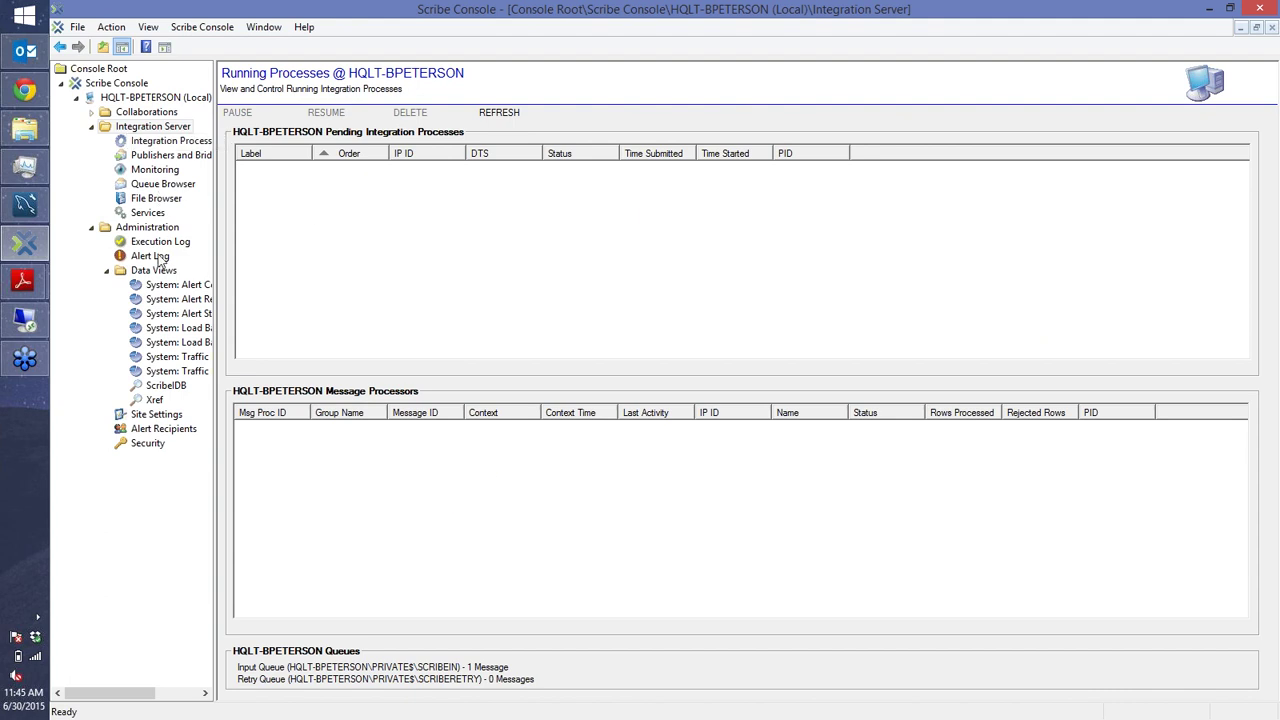
pyautogui.click(155, 400)
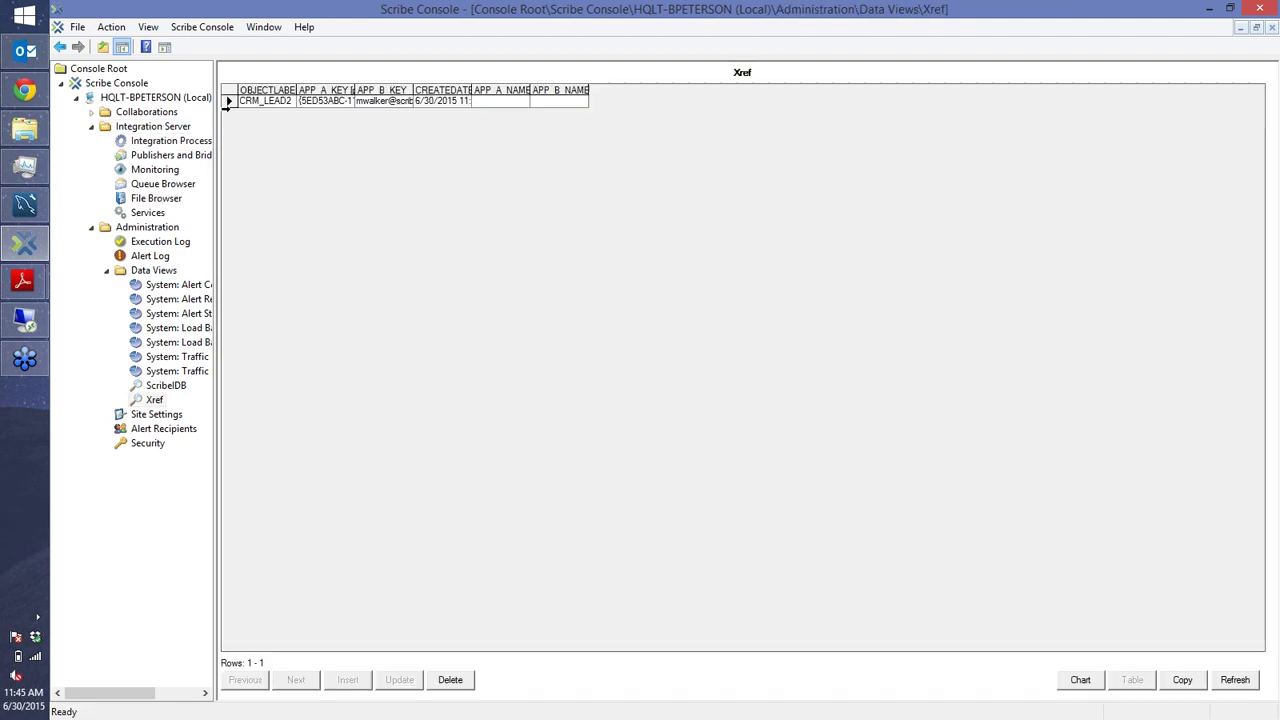
pyautogui.click(450, 679)
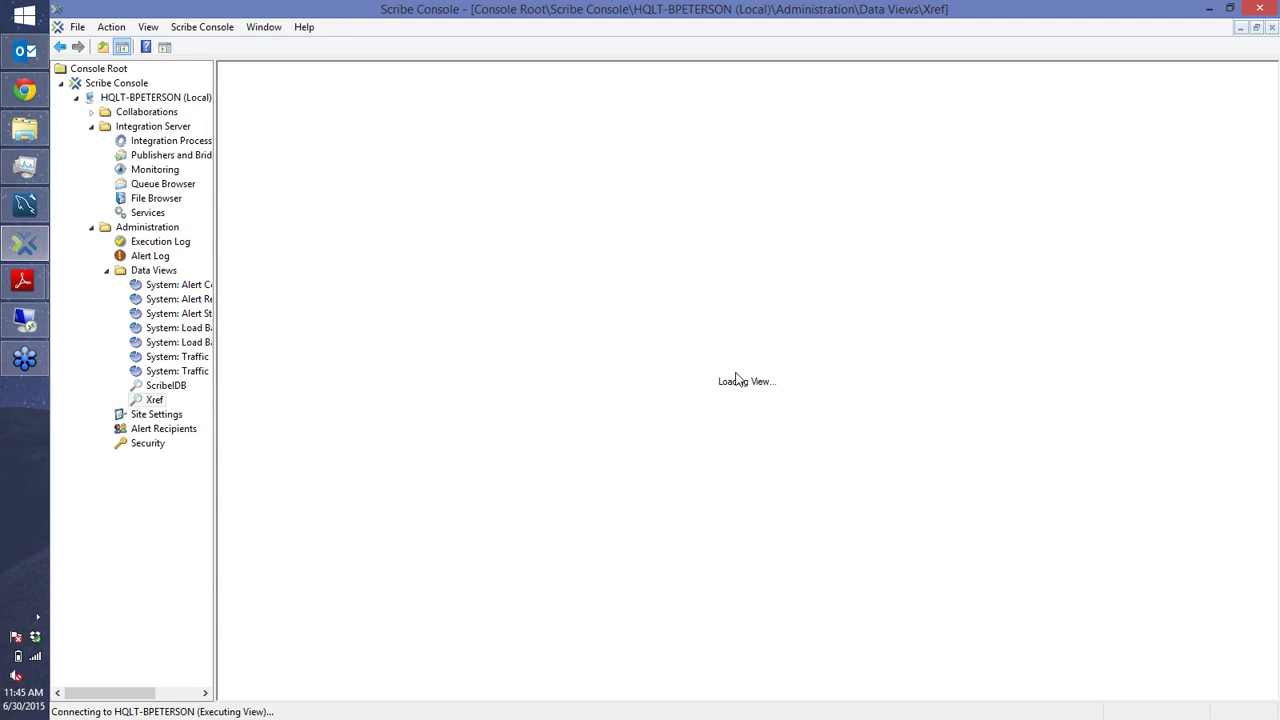
# - In MySQL Workbench, run "delete from leads2;" and check the table with "select * from leads2;"
pyautogui.click(25, 357)
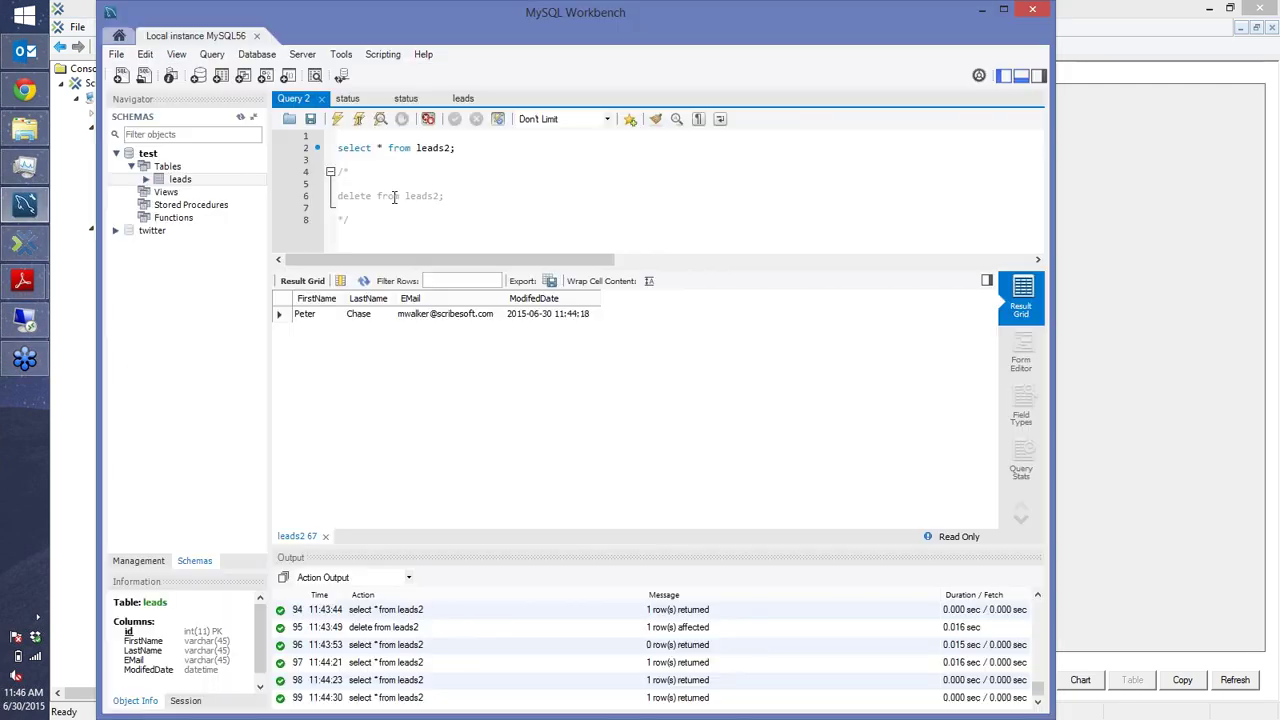
pyautogui.moveTo(443, 196); pyautogui.dragTo(321, 196)
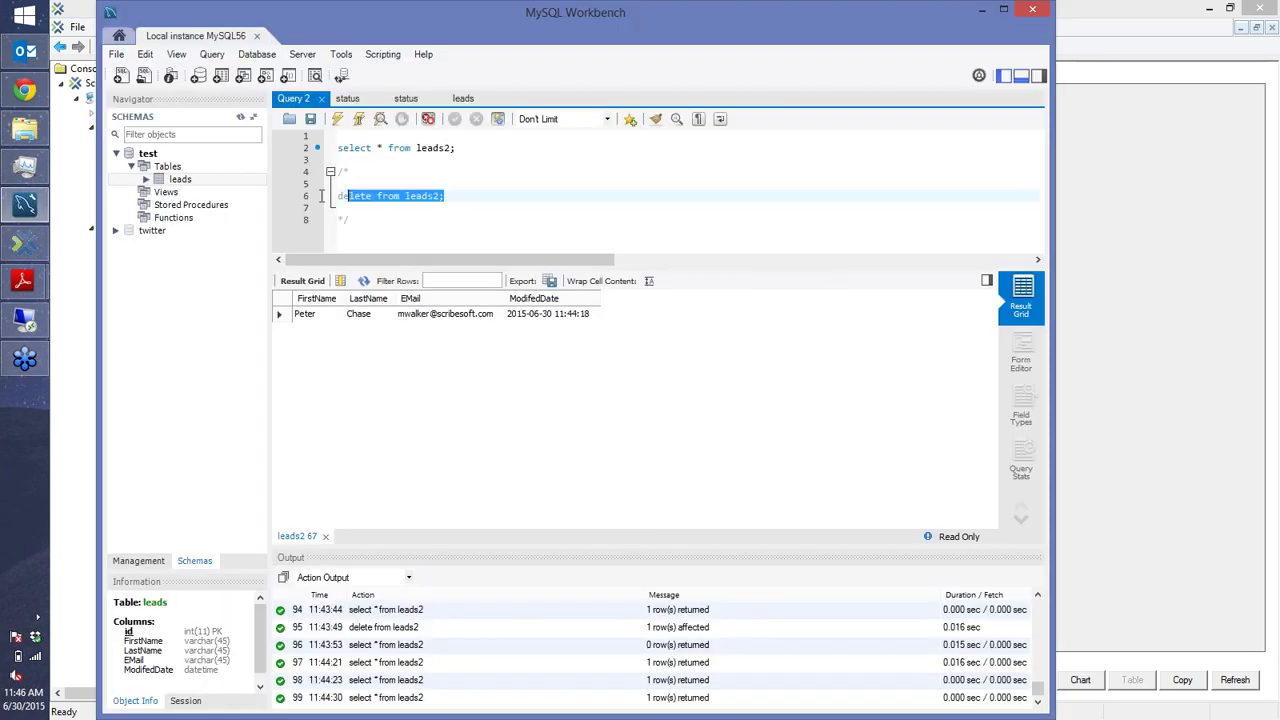
pyautogui.click(338, 119)
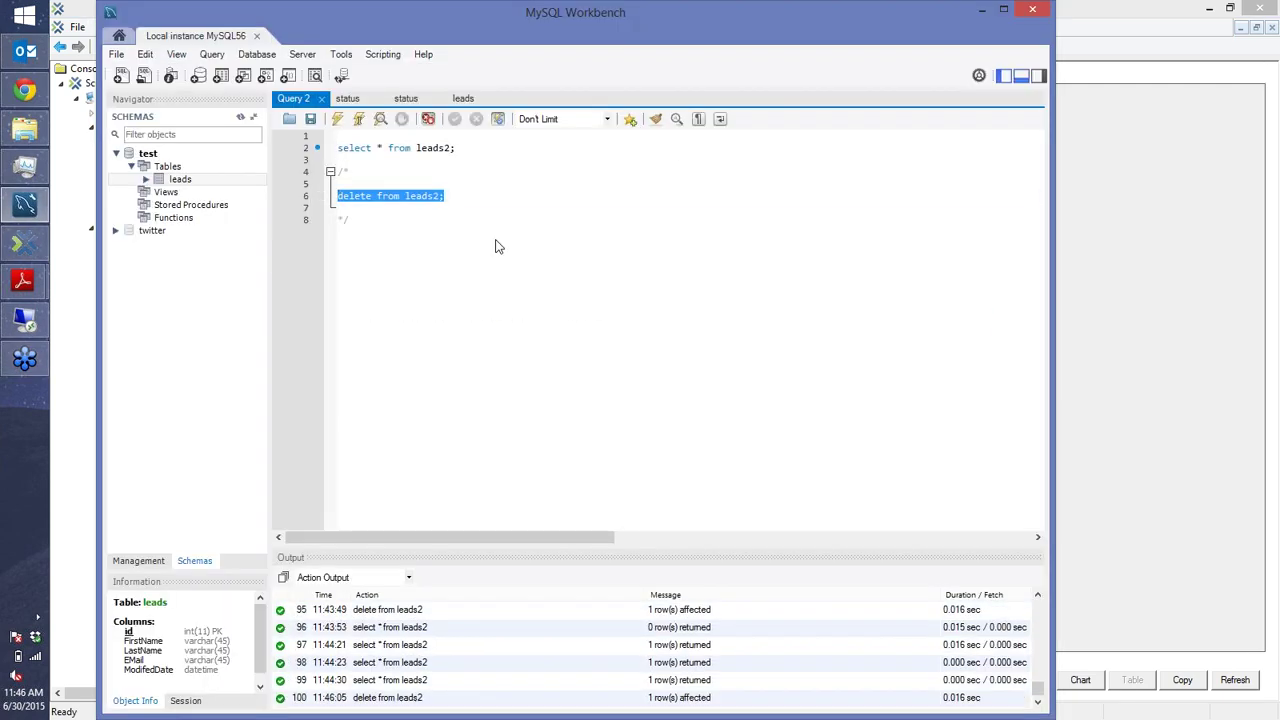
pyautogui.click(404, 160)
pyautogui.click(338, 119)
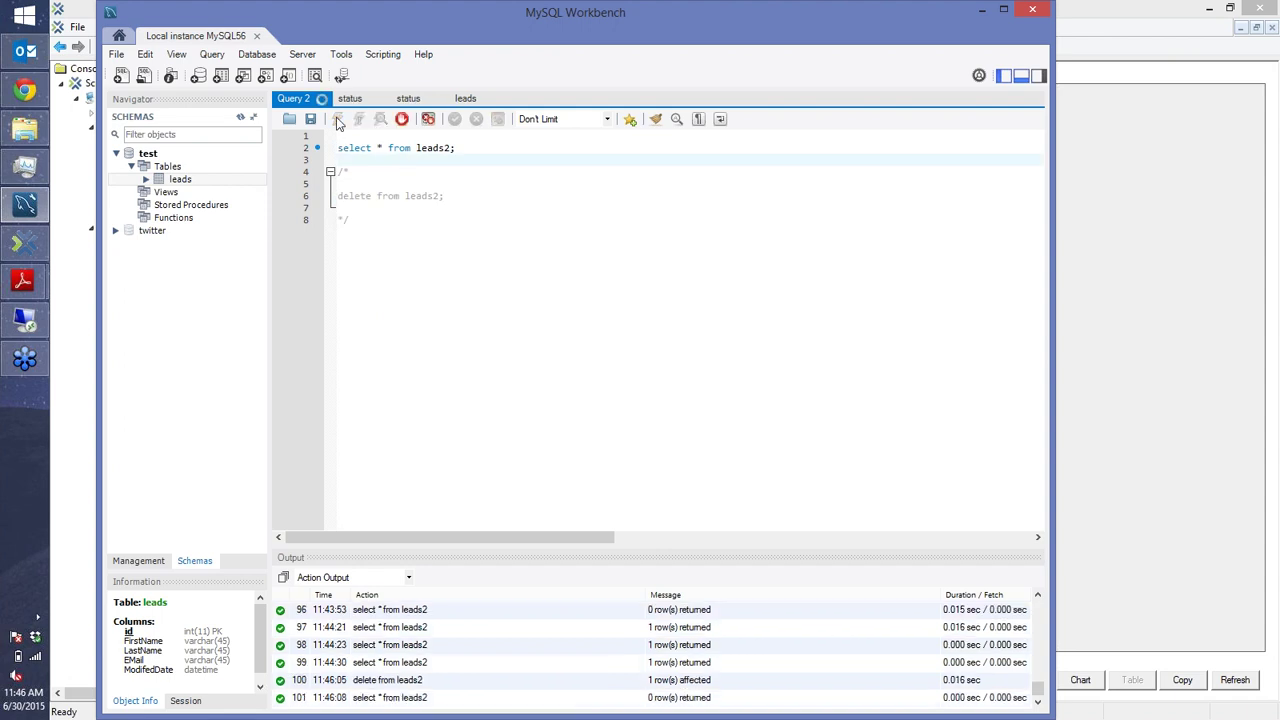
# - Return to Scribe Console and copy all displayed CRM_Lead messages from the SCRIBEDEADMESSAGE queue
pyautogui.click(120, 258)
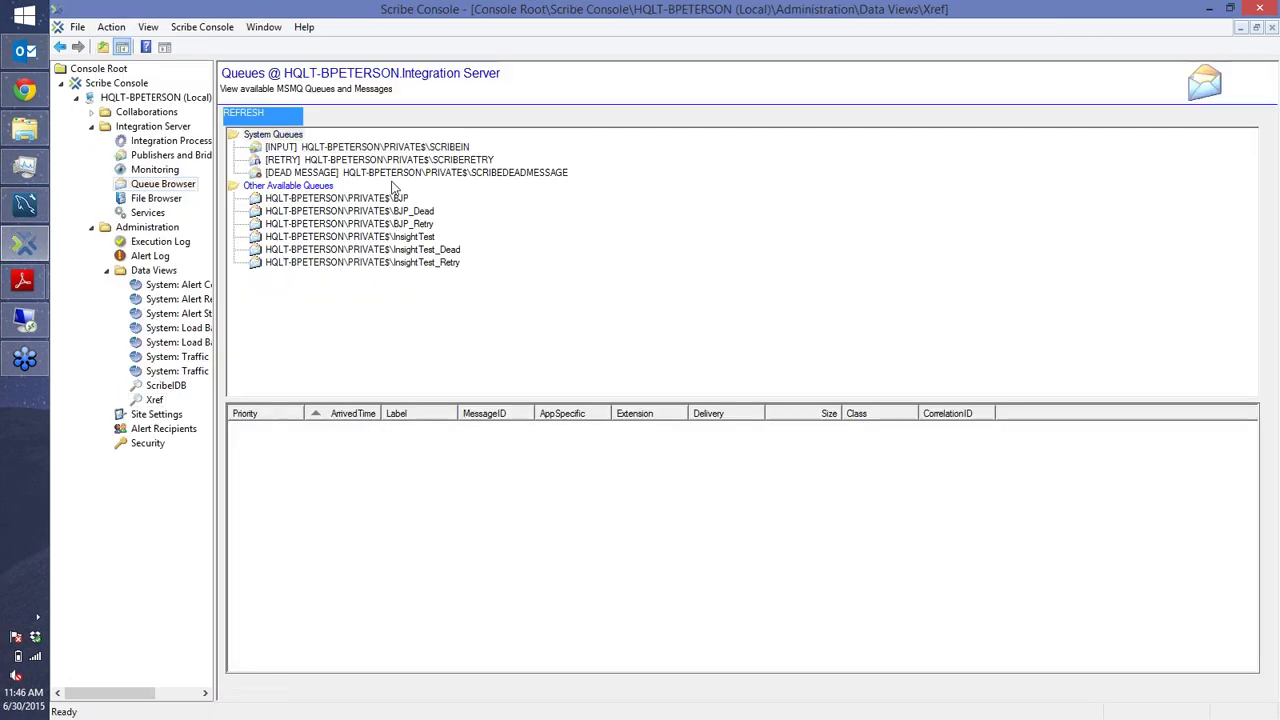
pyautogui.click(400, 172)
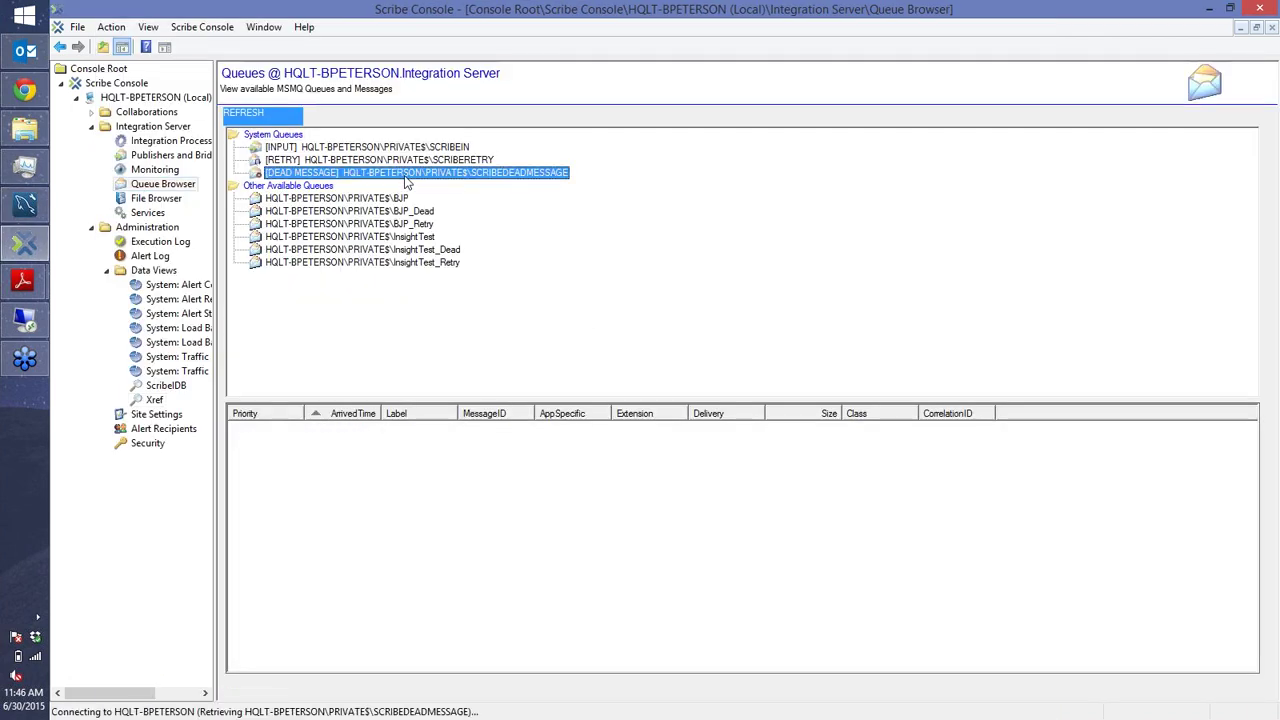
pyautogui.scroll(-20, 577, 633)
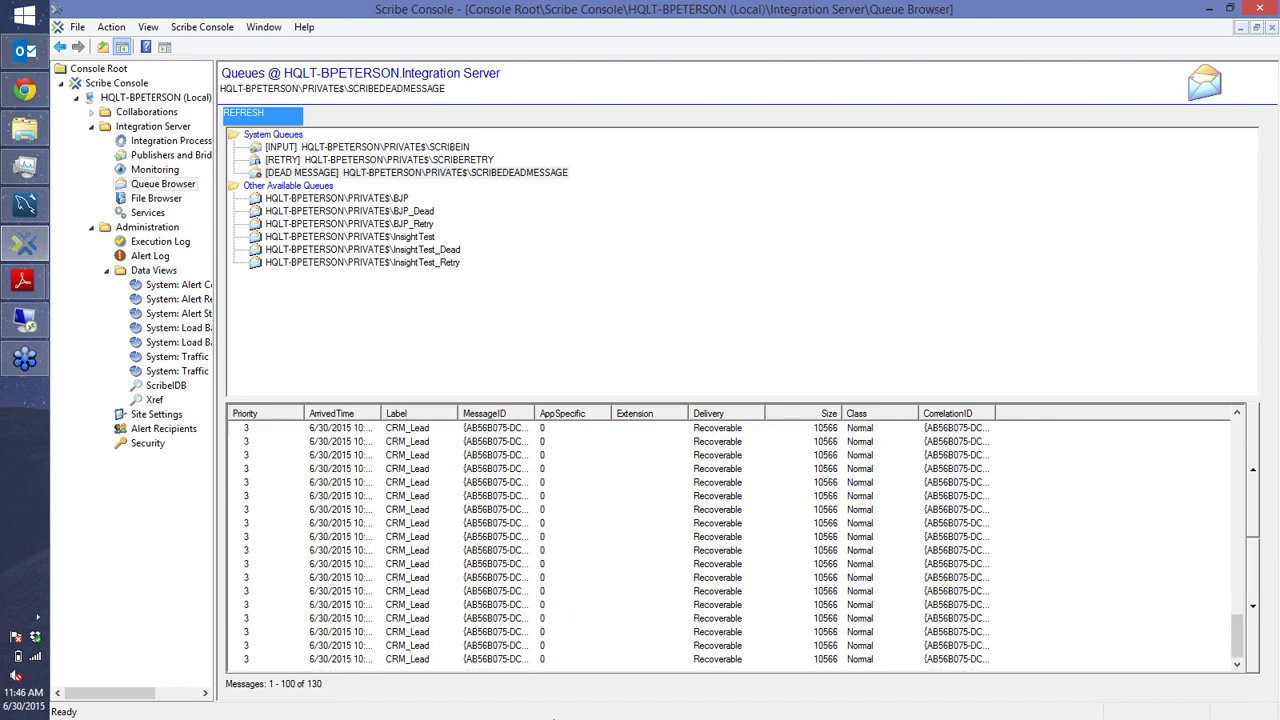
pyautogui.hotkey('ctrl', 'a')
pyautogui.rightClick(566, 590)
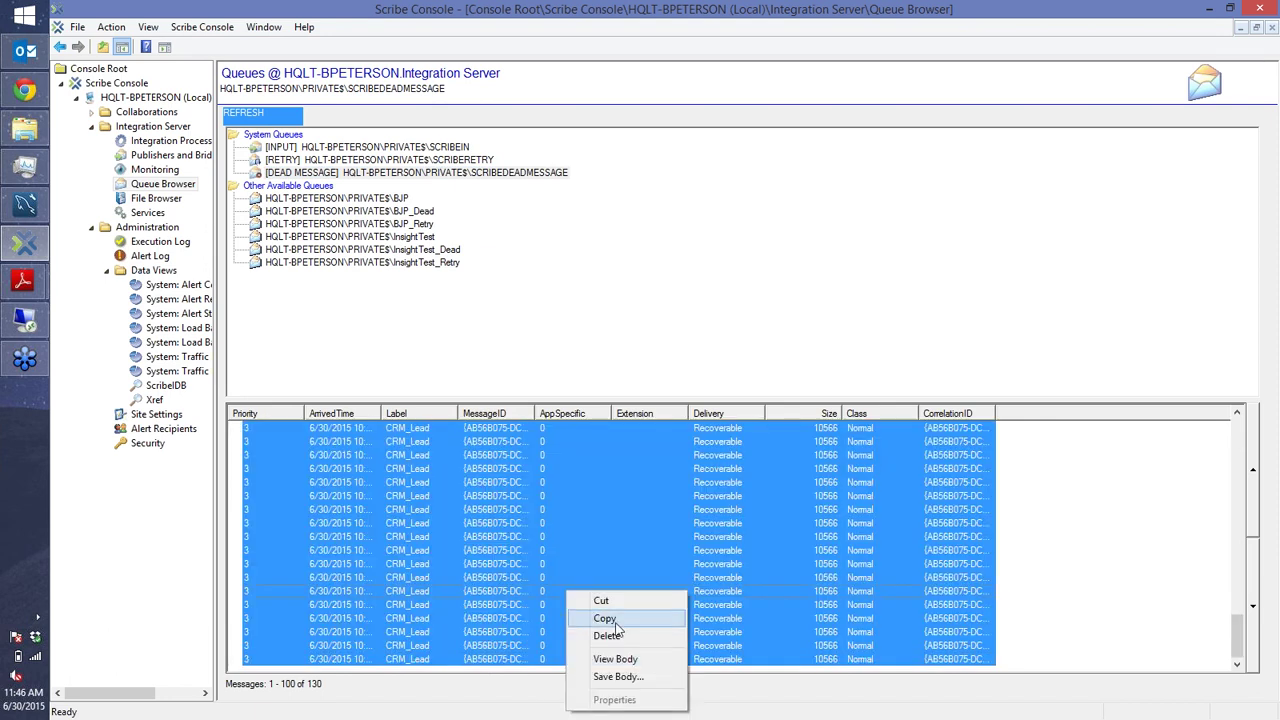
pyautogui.click(600, 619)
# - Paste the copied CRM_Lead messages into the SCRIBEIN input queue and confirm the copy
pyautogui.click(442, 149)
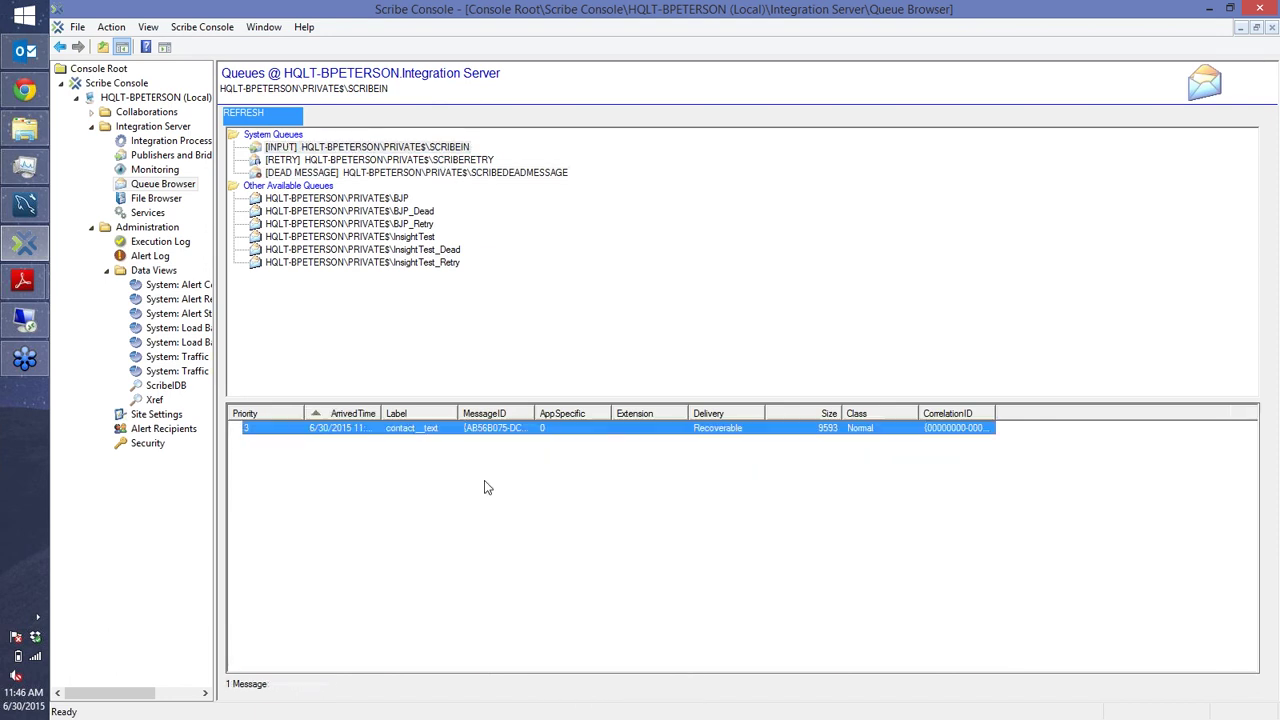
pyautogui.hotkey('ctrl', 'v')
pyautogui.click(760, 447)
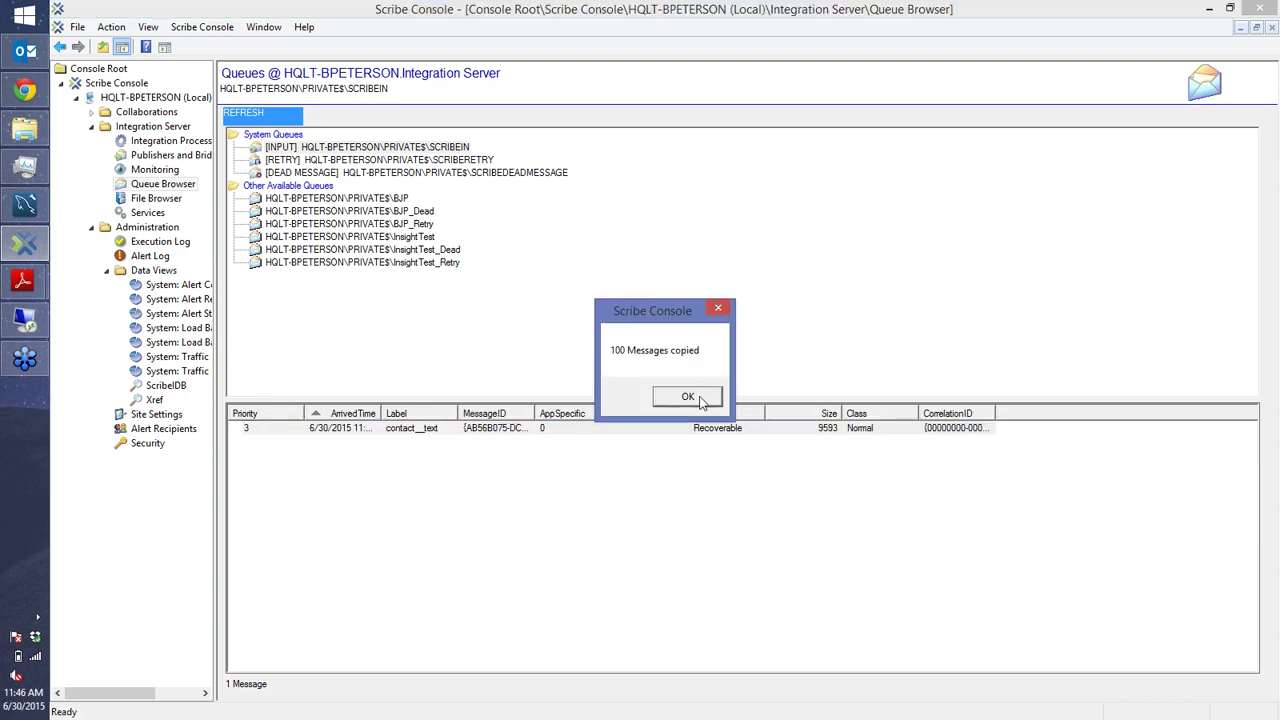
pyautogui.click(701, 398)
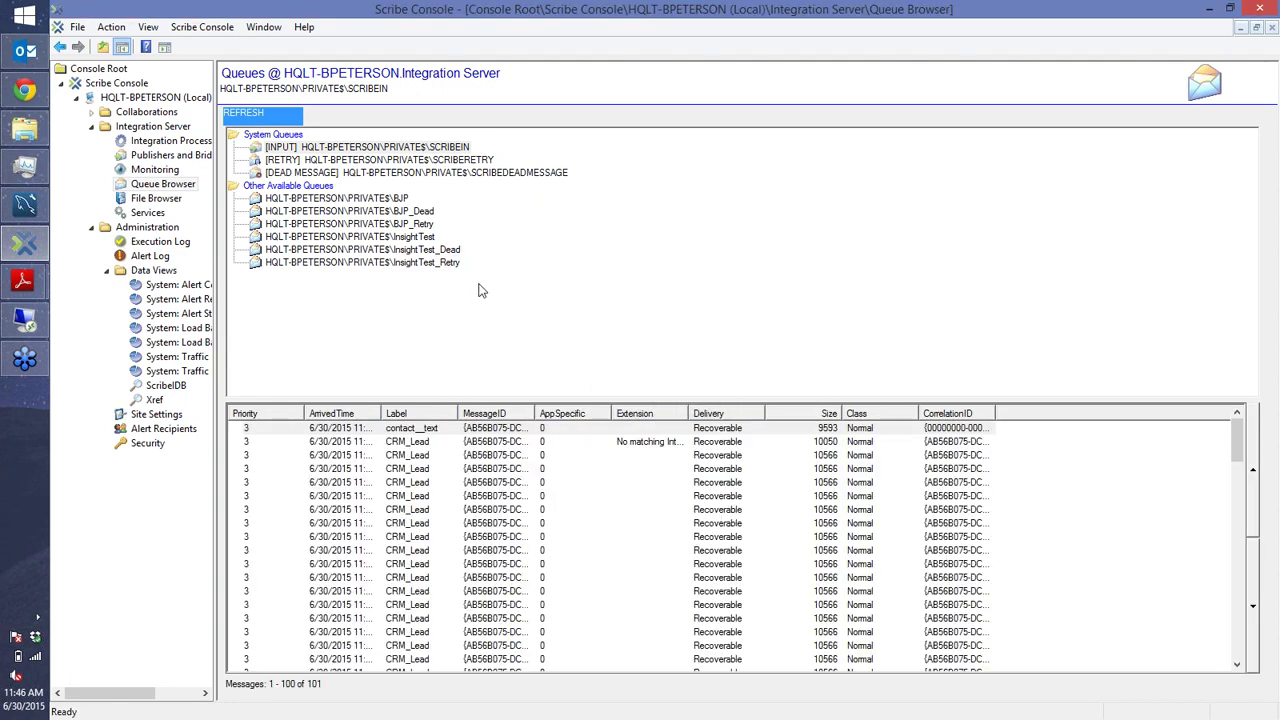
# - Resume the paused Lead_MySQL2 integration process
pyautogui.click(170, 140)
pyautogui.click(420, 219)
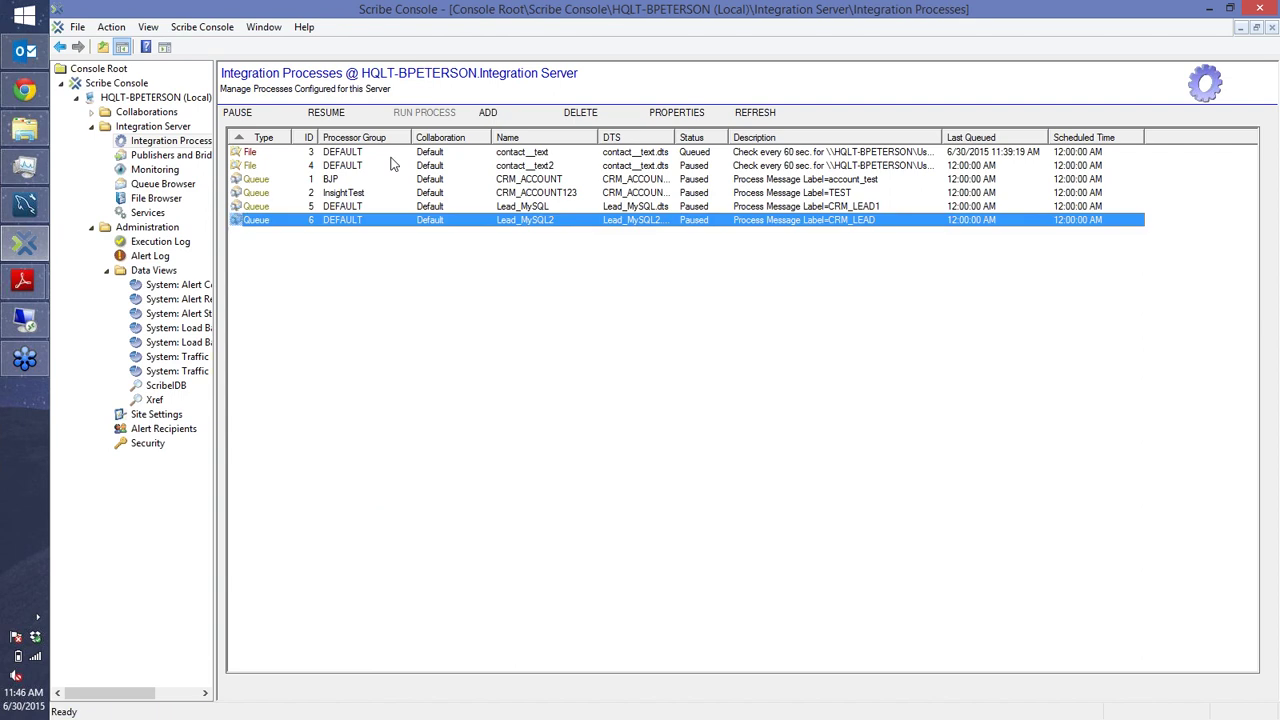
pyautogui.click(330, 113)
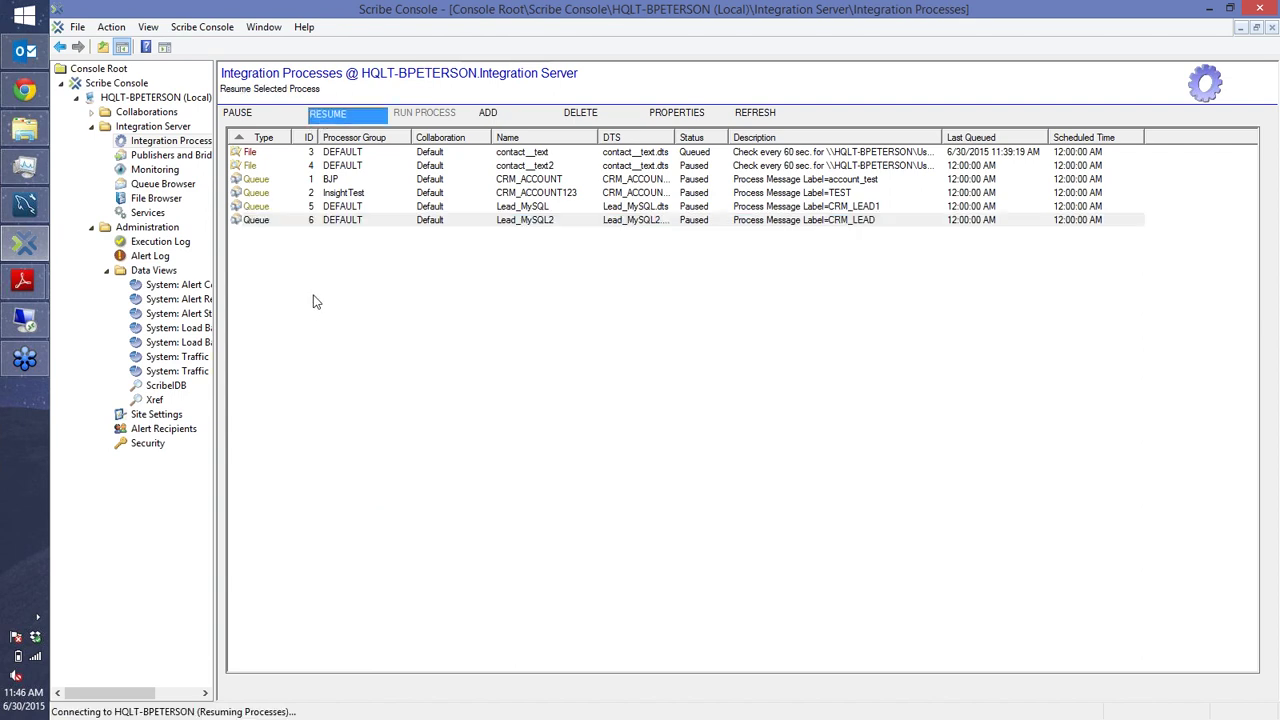
# - Monitor the SCRIBEIN queue as it is processed and view the running message processors of the Integration Server
pyautogui.click(165, 184)
pyautogui.click(380, 147)
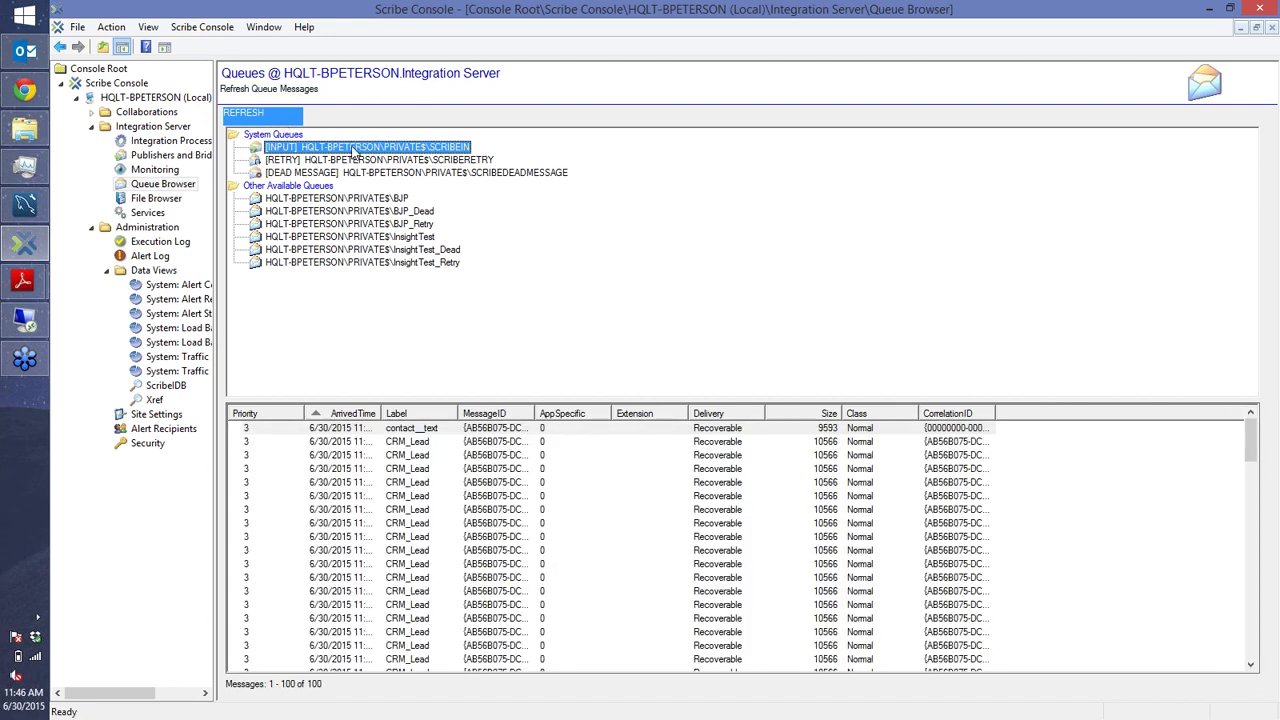
pyautogui.click(360, 148)
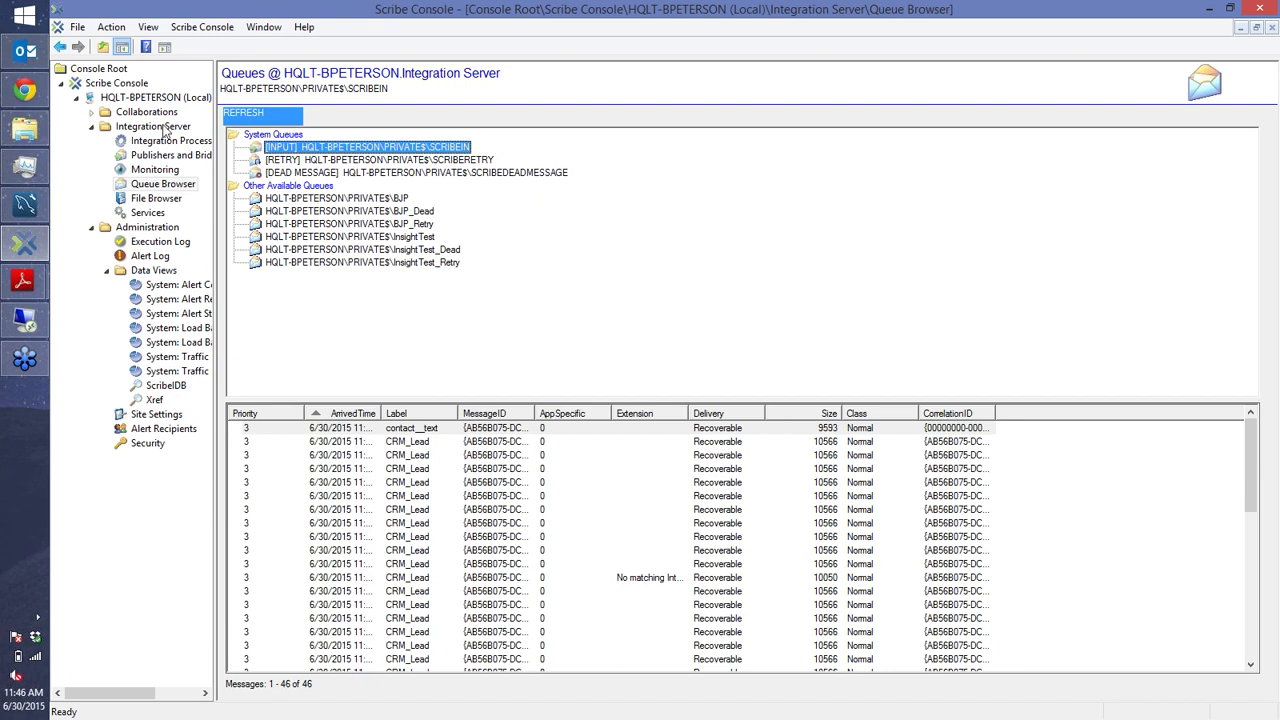
pyautogui.click(164, 128)
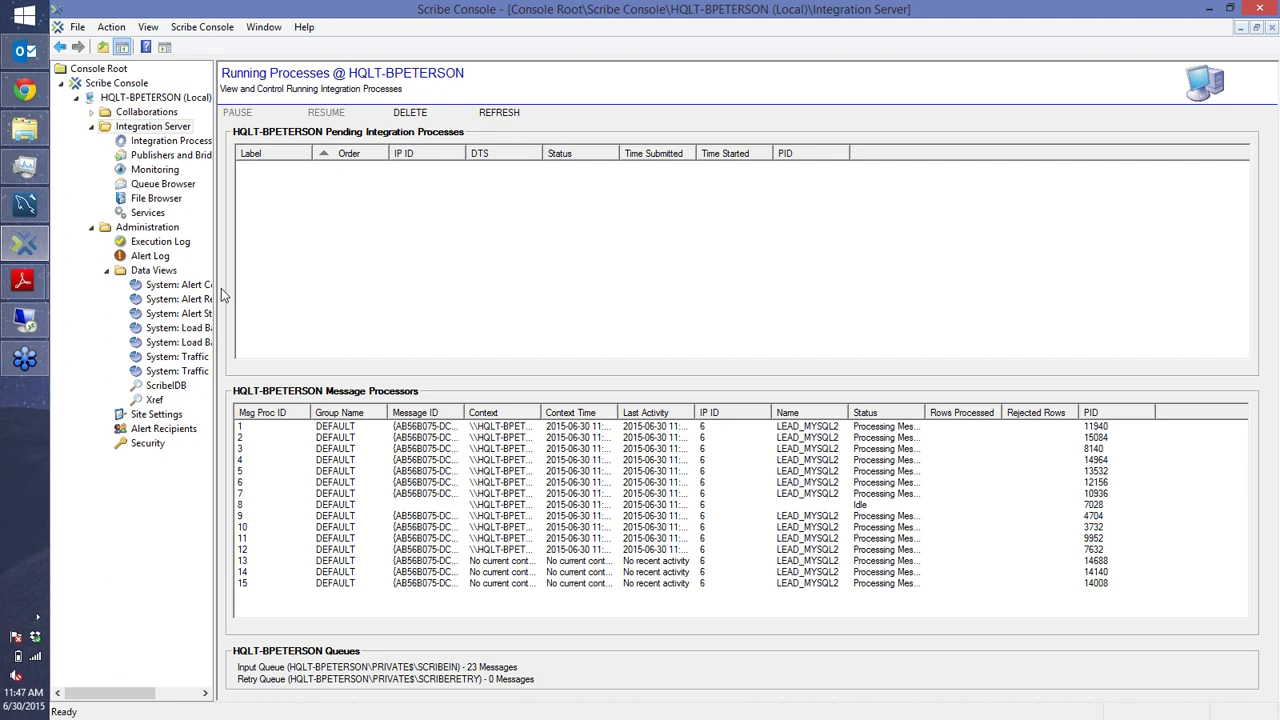
# - Check the Xref data view for duplicates, then switch to MySQL Workbench and rerun the select query on leads2
pyautogui.click(160, 399)
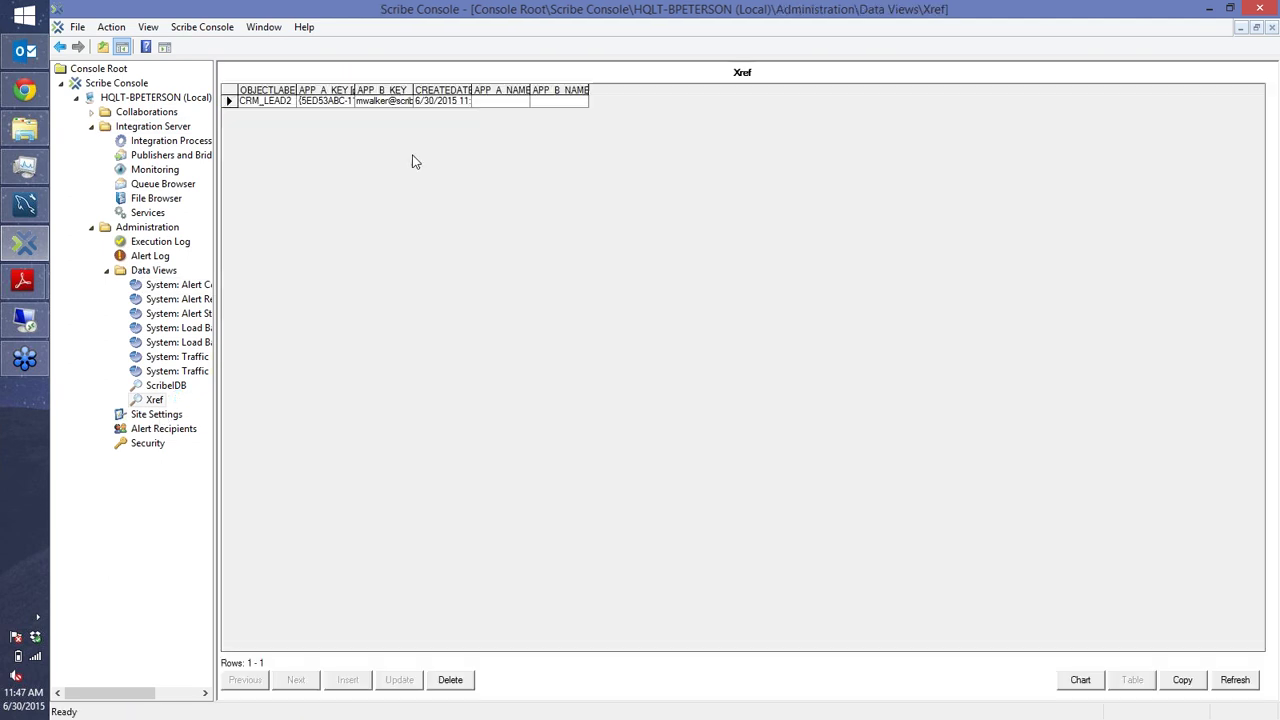
pyautogui.click(25, 204)
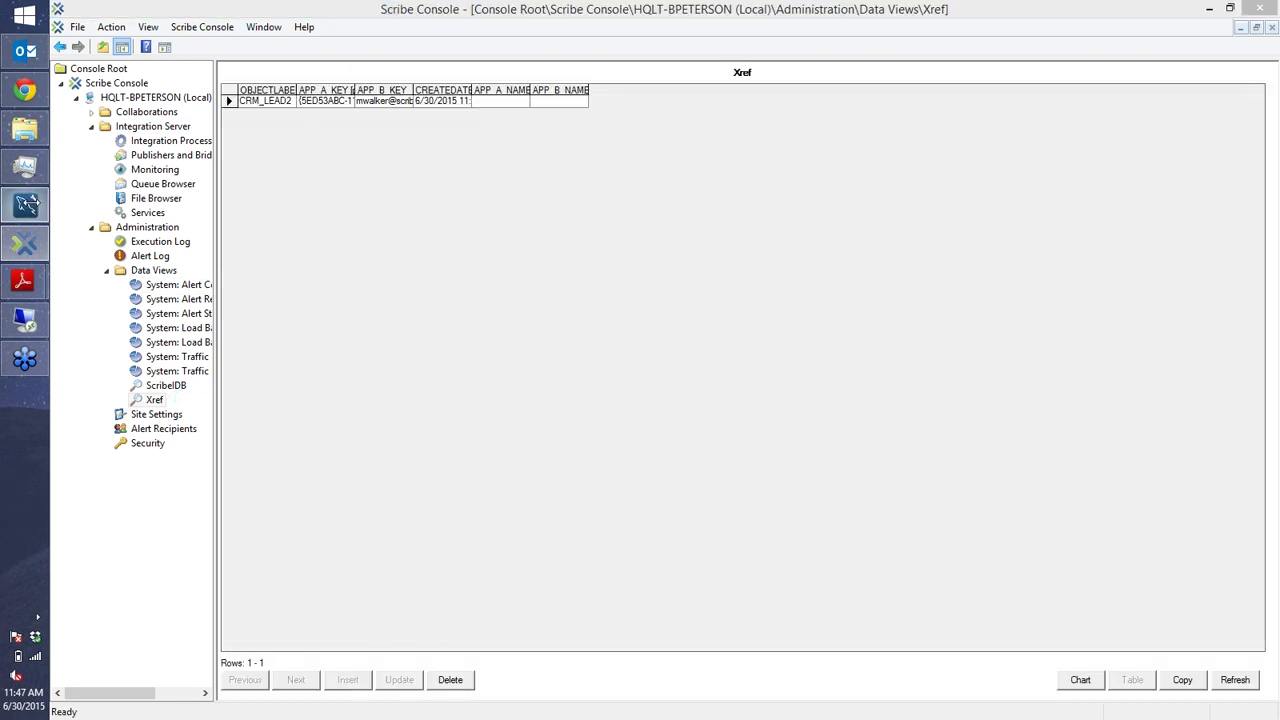
pyautogui.hotkey('ctrl', 'Return')
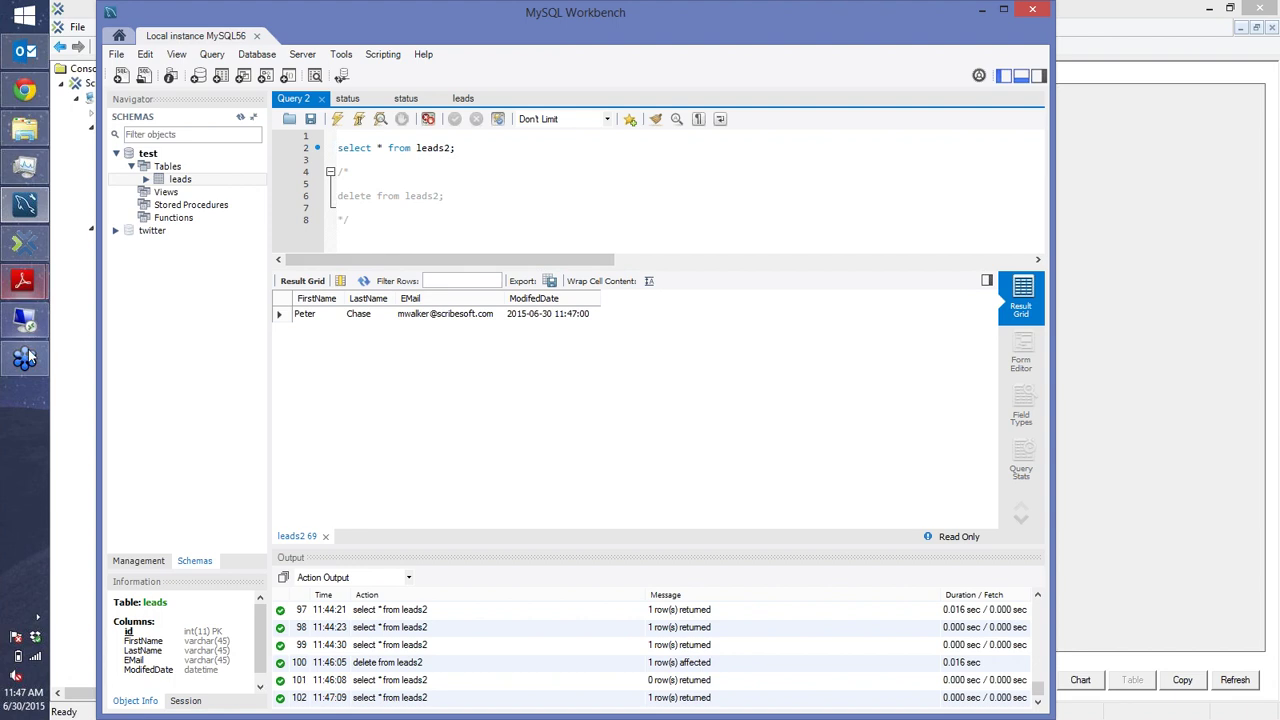
# - Return to Scribe Console and open Lead_MySQL2.dts in Scribe Workbench from the Lead_MySQL2 integration process's type settings
pyautogui.click(25, 243)
pyautogui.click(170, 140)
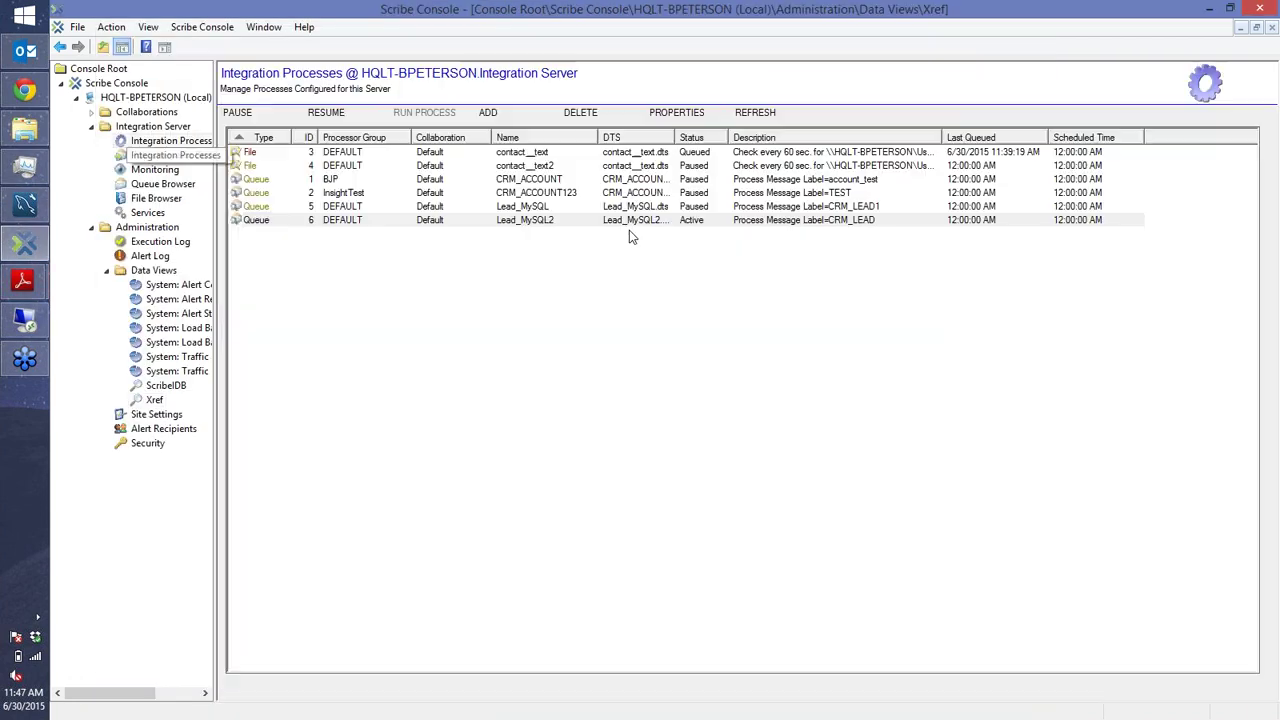
pyautogui.doubleClick(690, 220)
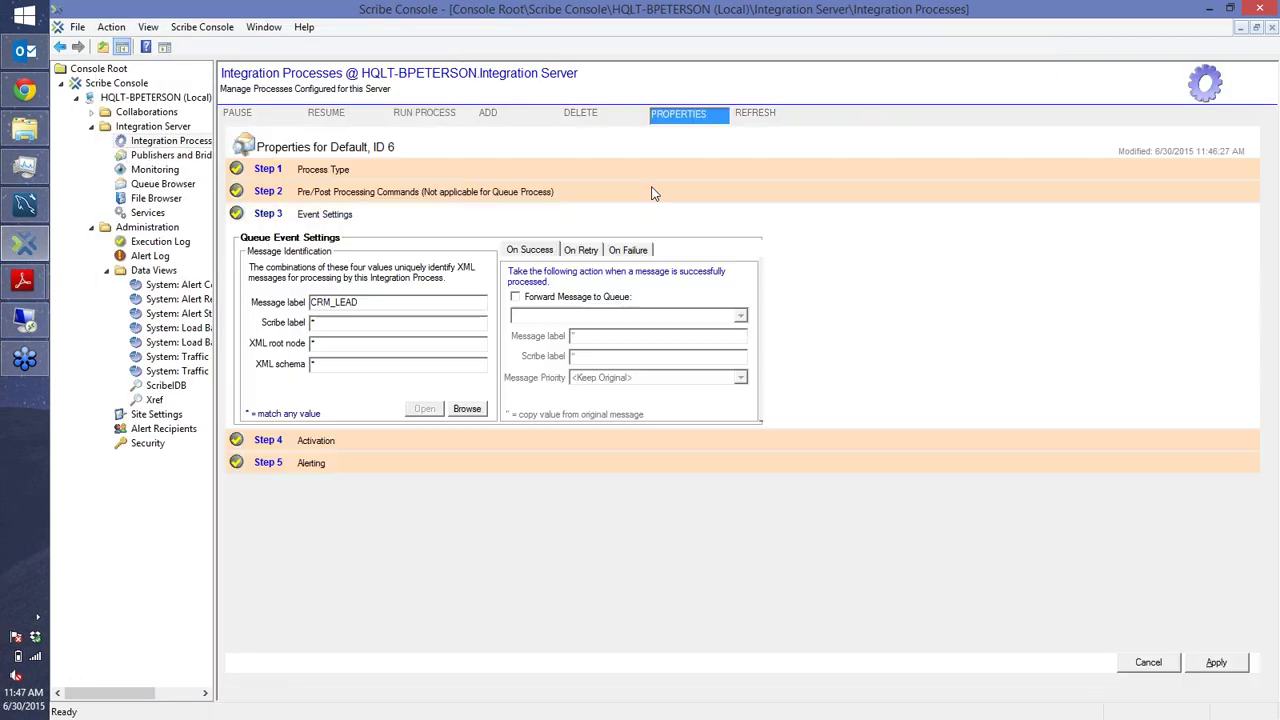
pyautogui.click(654, 166)
pyautogui.click(684, 334)
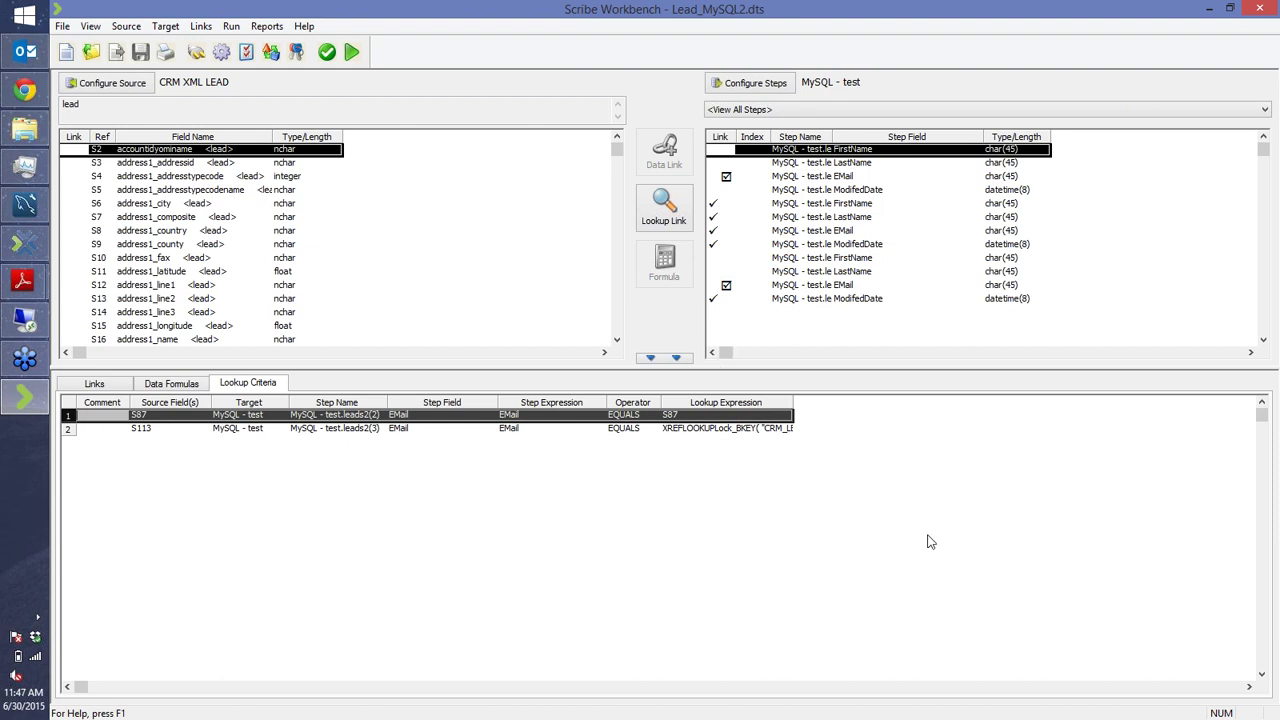
# - Review the full XREFLOOKUPLock_BKEY lookup expression alongside the Cross Reference Keys settings, keeping both in view
pyautogui.doubleClick(794, 402)
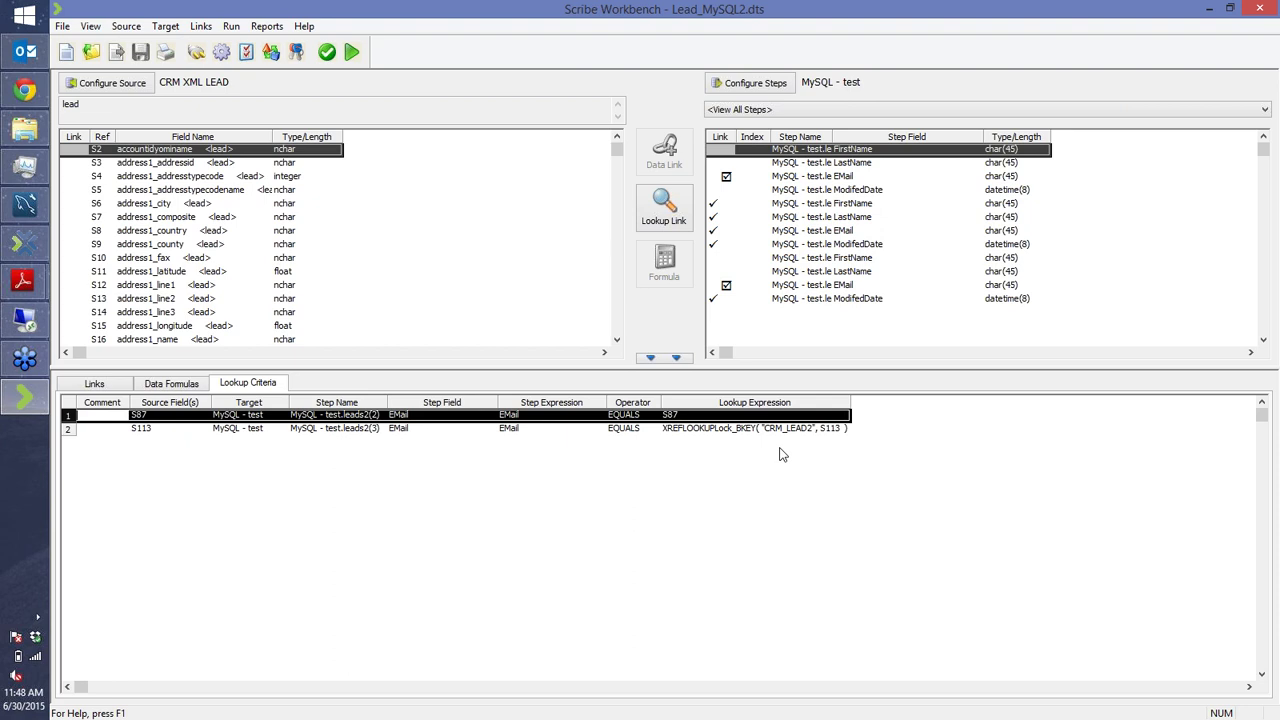
pyautogui.click(745, 428)
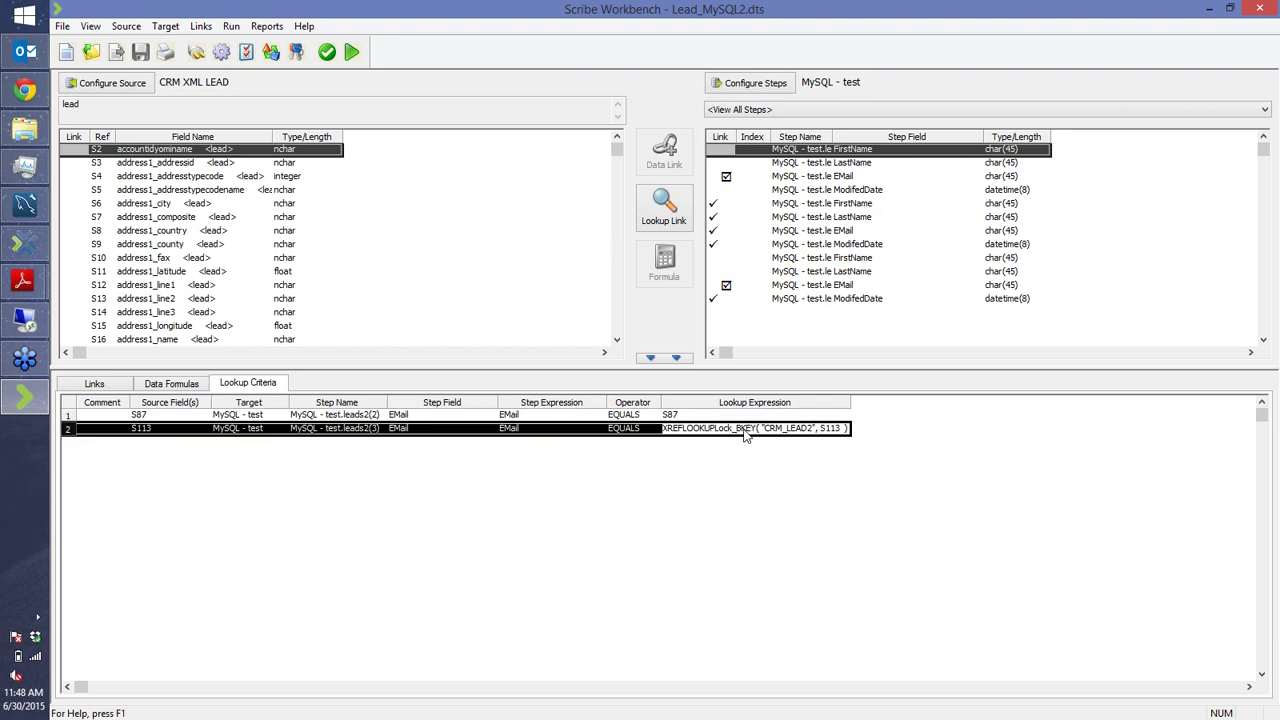
pyautogui.click(294, 52)
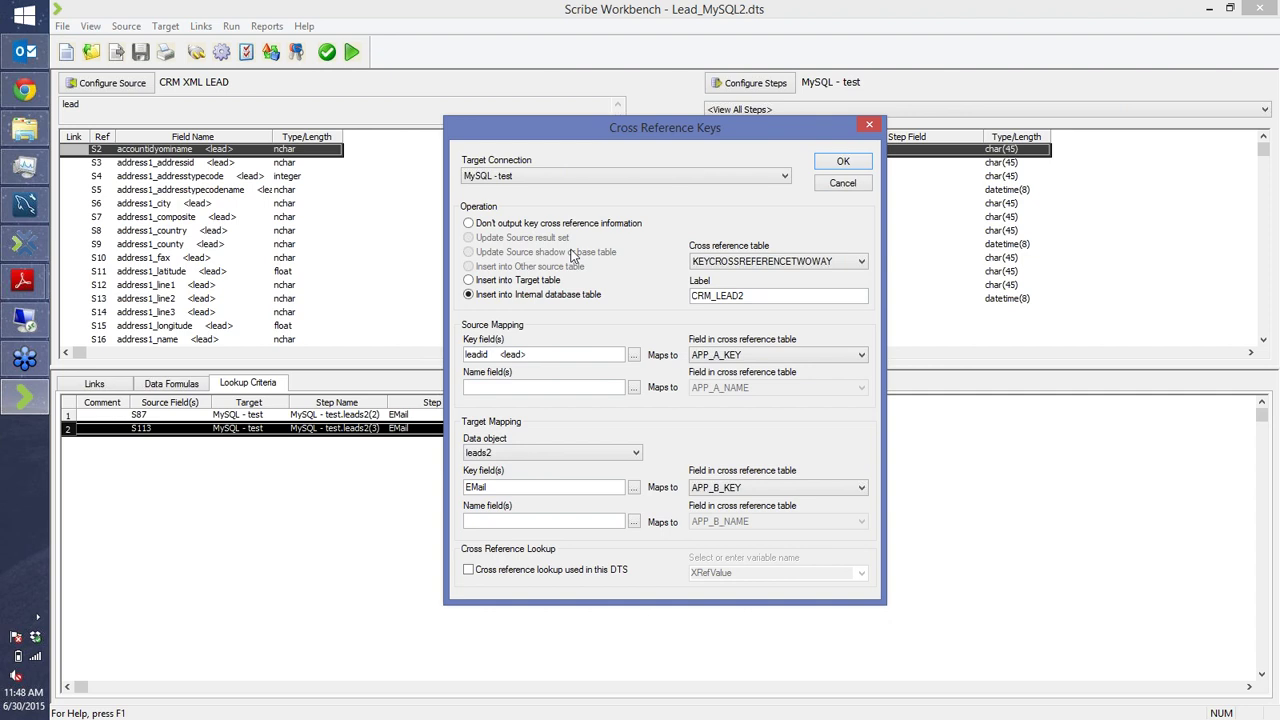
pyautogui.moveTo(725, 118); pyautogui.dragTo(1130, 93)
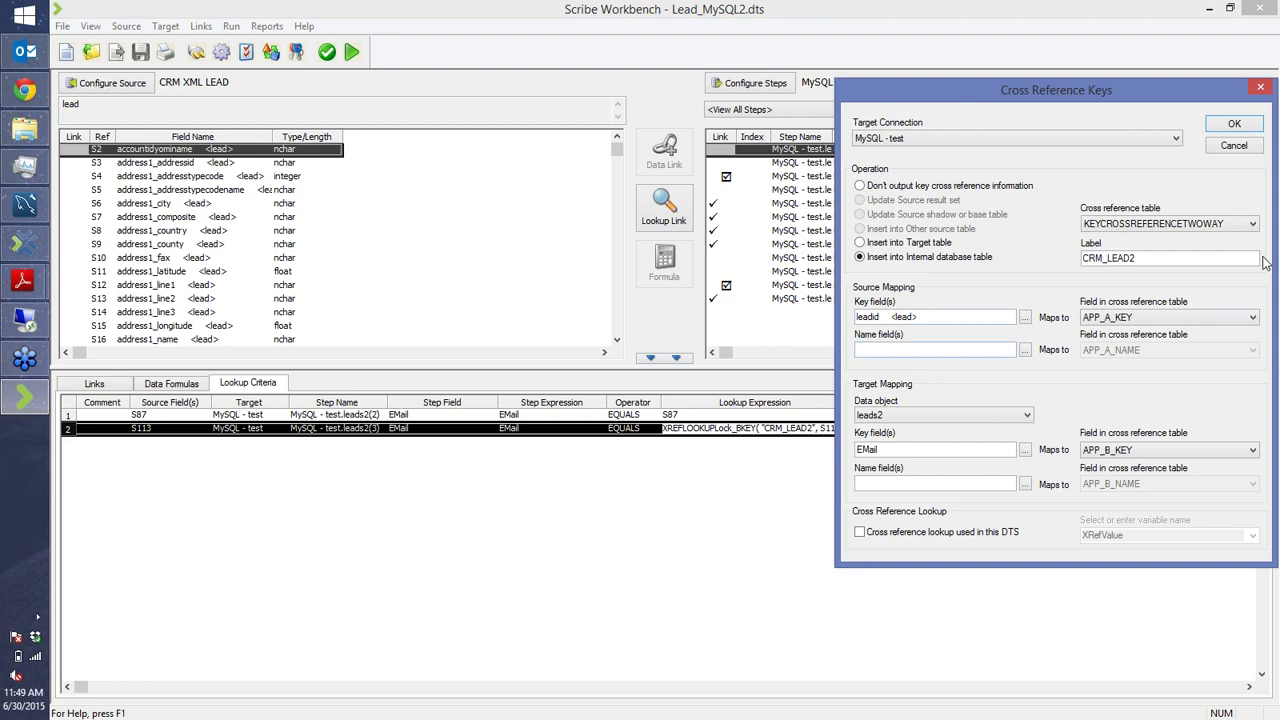
# - Switch to Scribe Console, examine the Execution Log for Lead_MySQL2 runs, view a failed row's transaction error, and close the log viewer
pyautogui.click(22, 242)
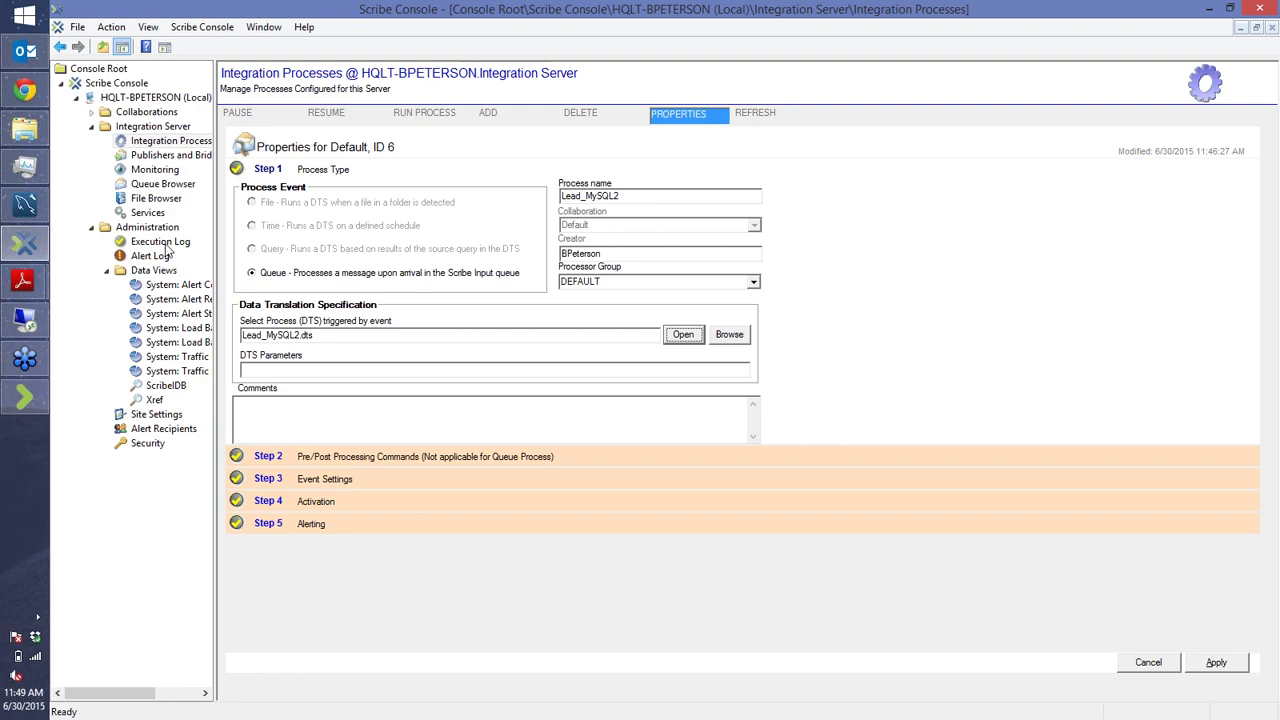
pyautogui.click(176, 245)
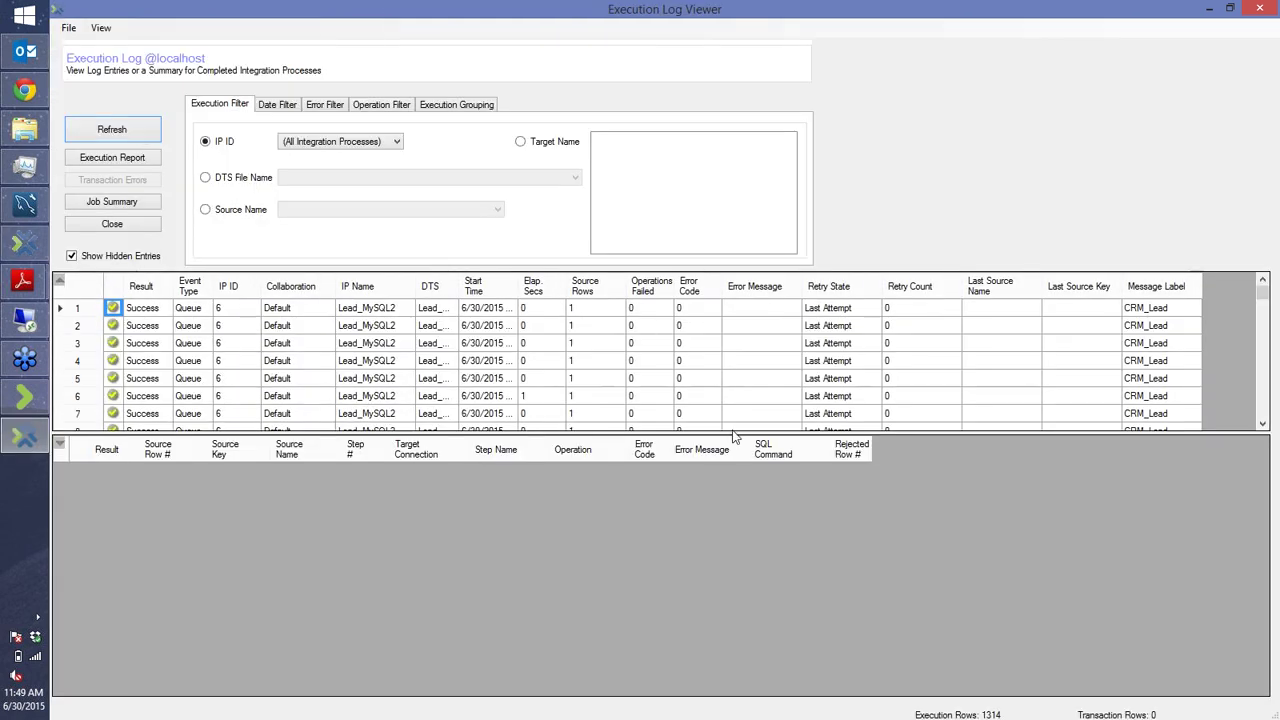
pyautogui.moveTo(735, 437); pyautogui.dragTo(727, 483)
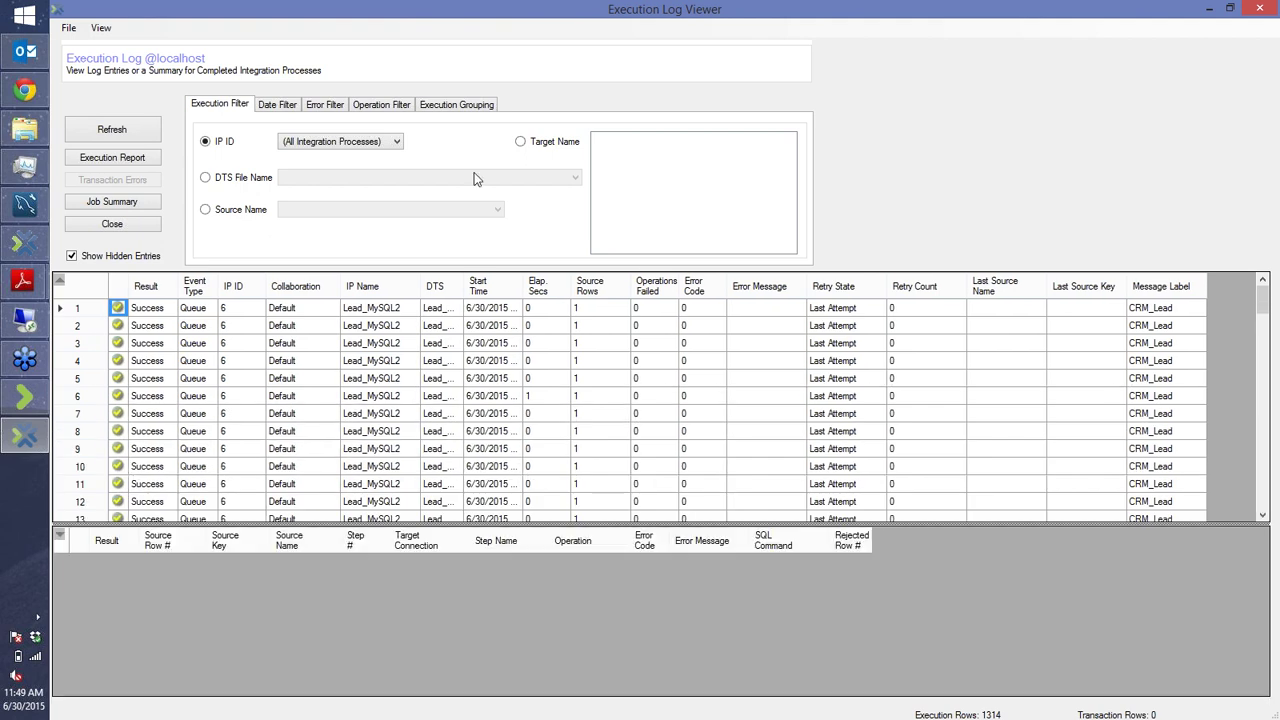
pyautogui.moveTo(1262, 300); pyautogui.dragTo(1262, 422)
pyautogui.scroll(-10, 398, 419)
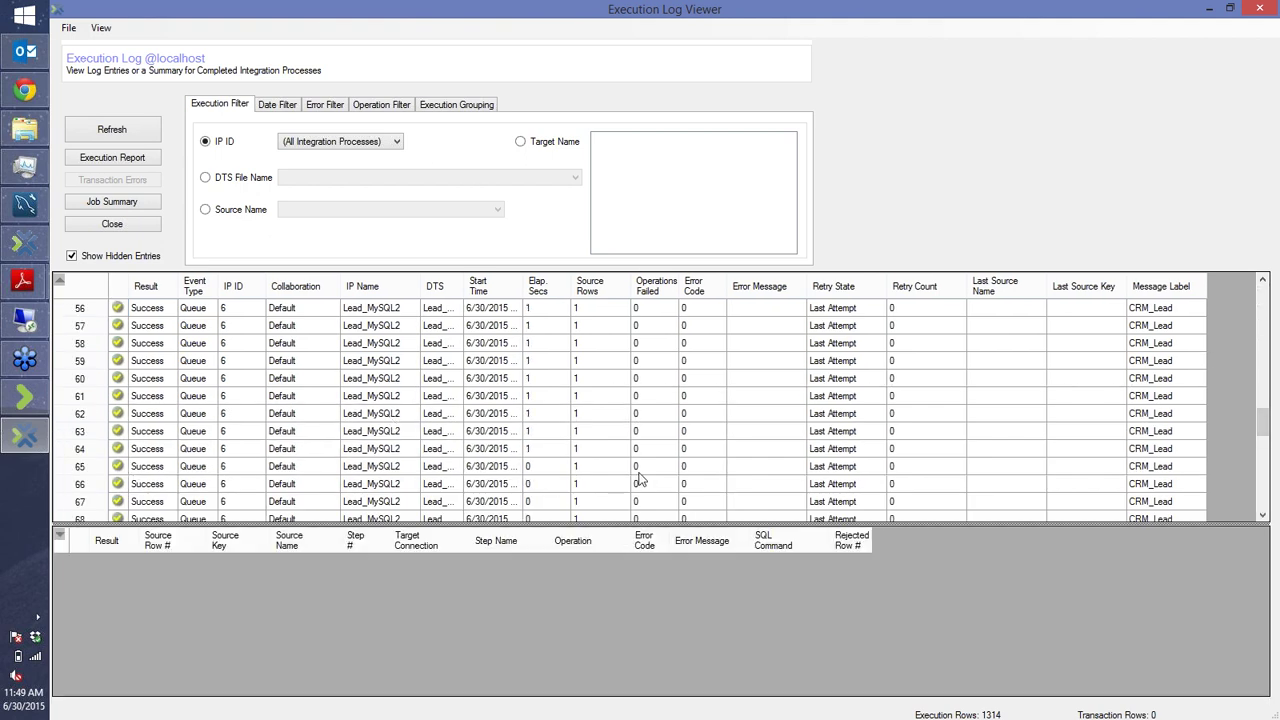
pyautogui.scroll(-10, 620, 488)
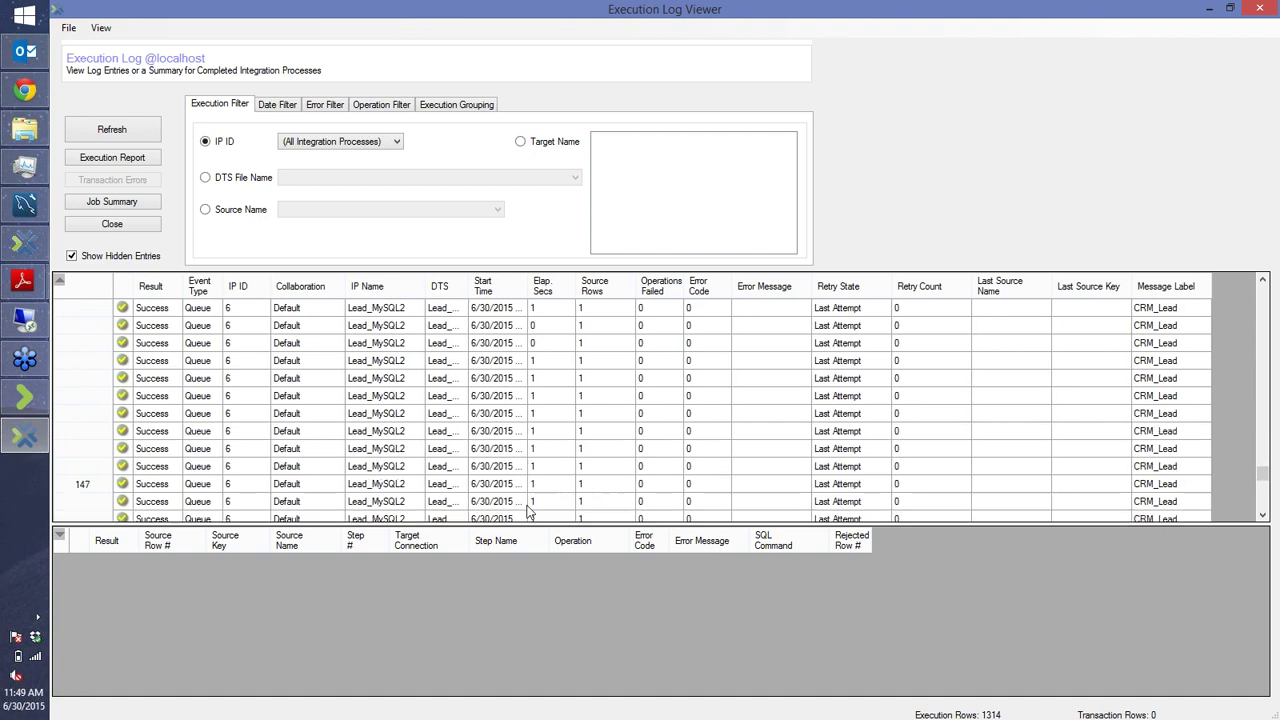
pyautogui.scroll(5, 506, 500)
pyautogui.scroll(-5, 505, 472)
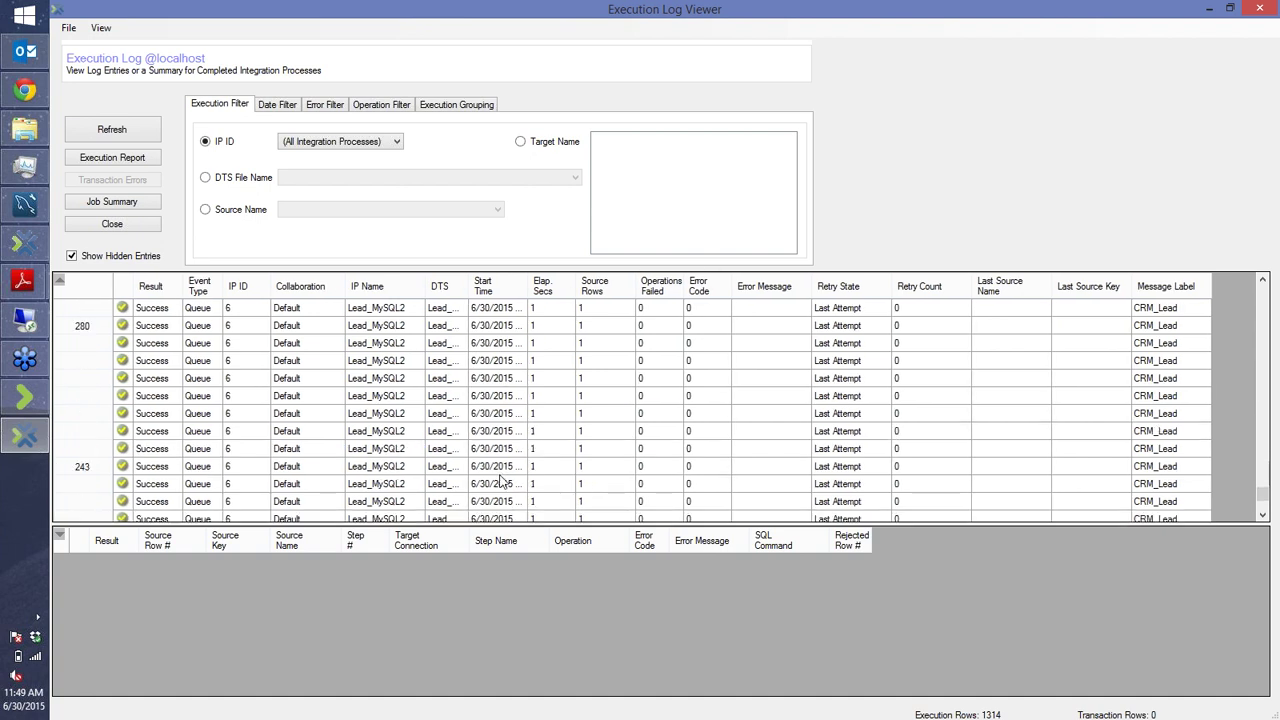
pyautogui.scroll(-10, 500, 464)
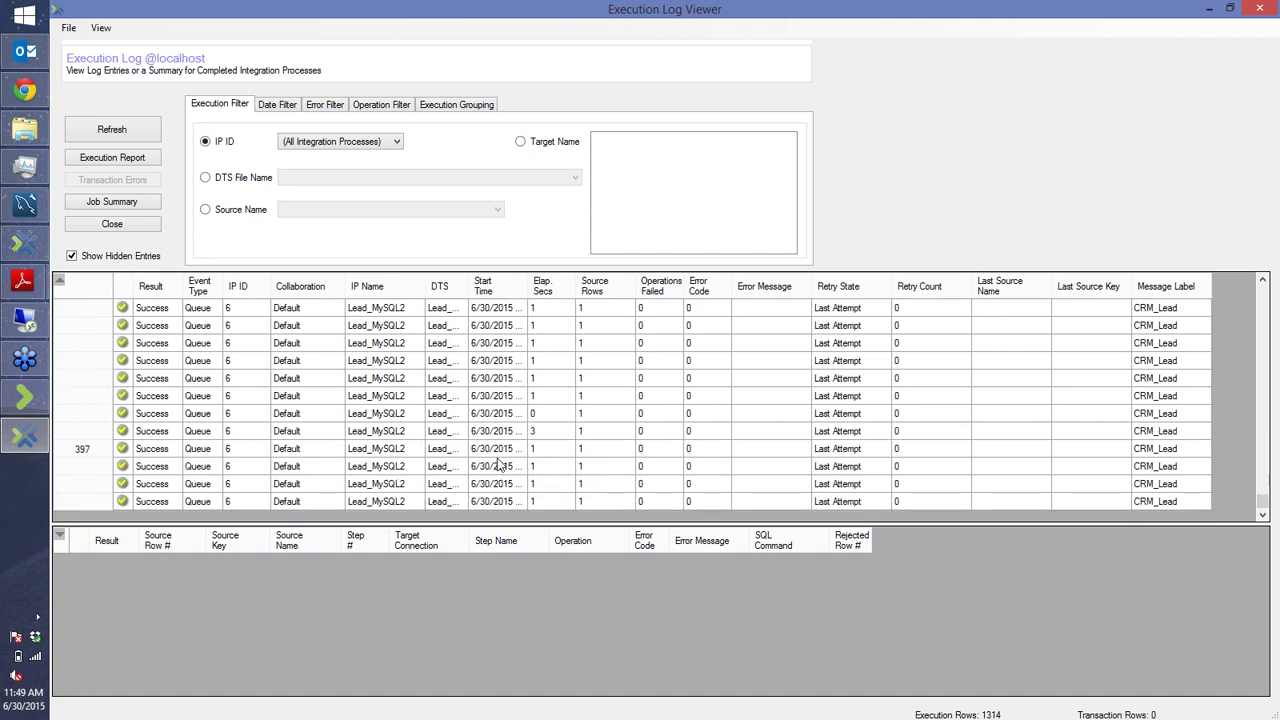
pyautogui.scroll(-5, 500, 462)
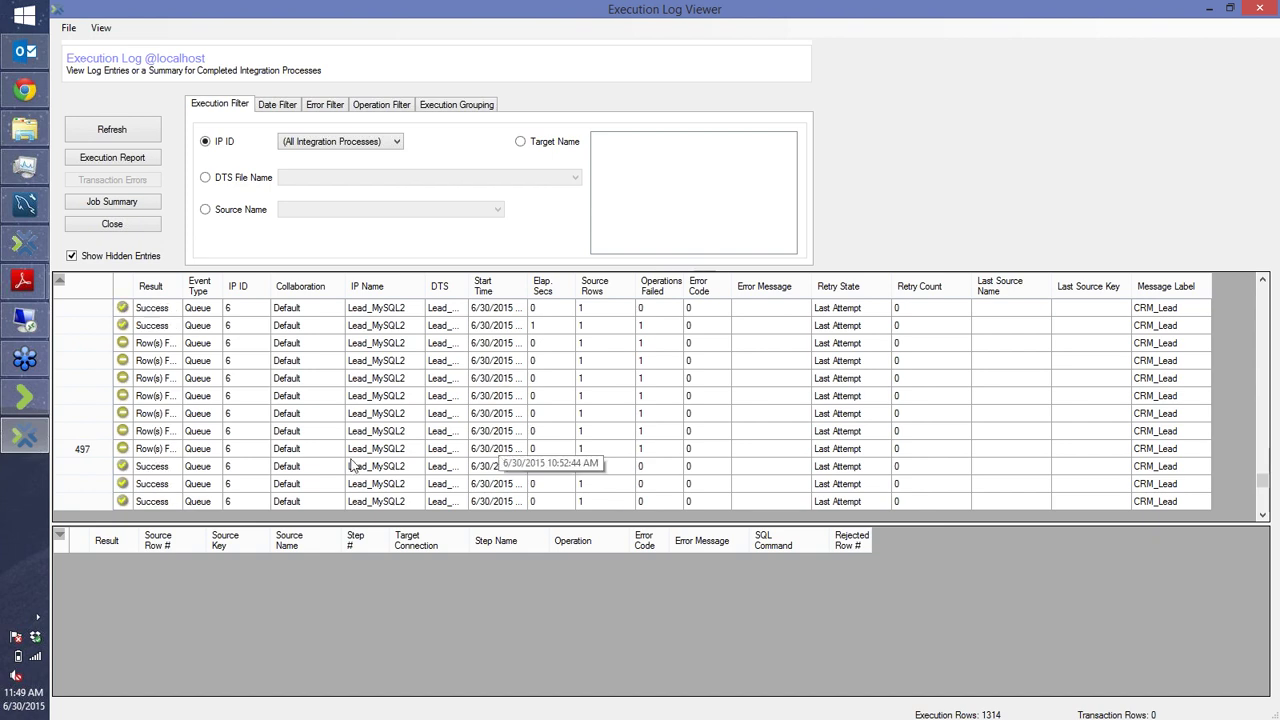
pyautogui.click(172, 413)
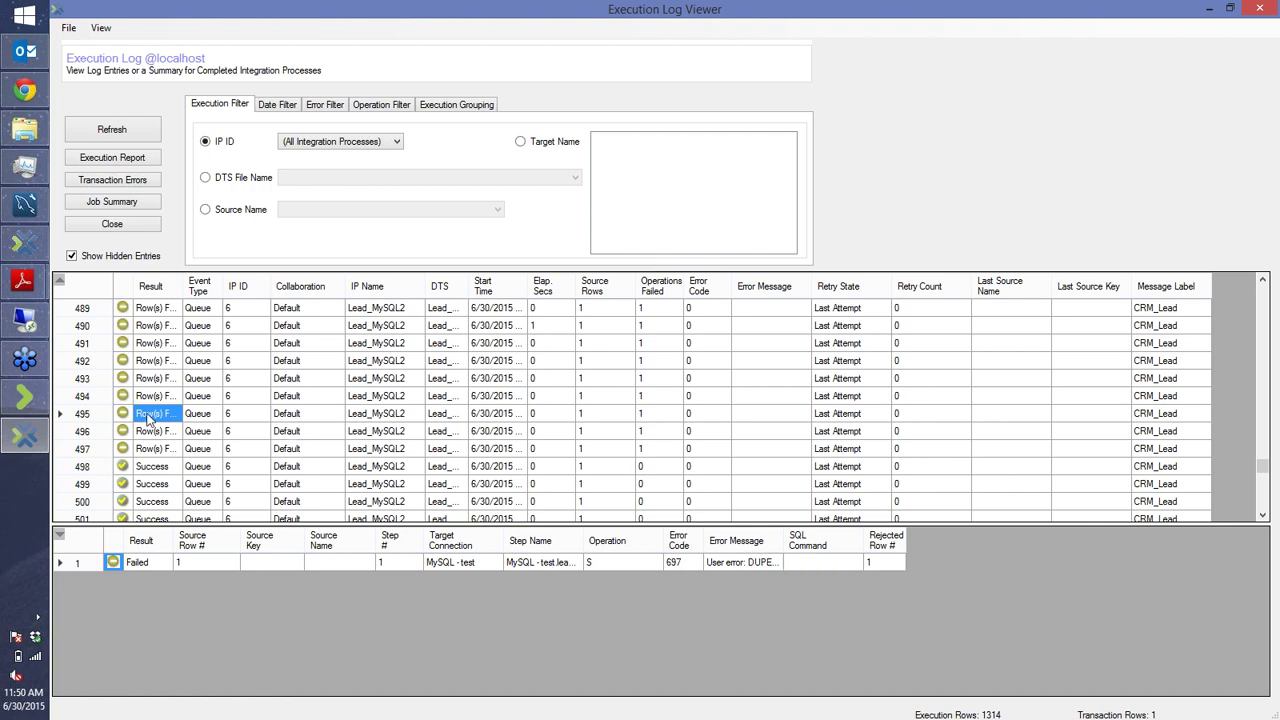
pyautogui.click(101, 228)
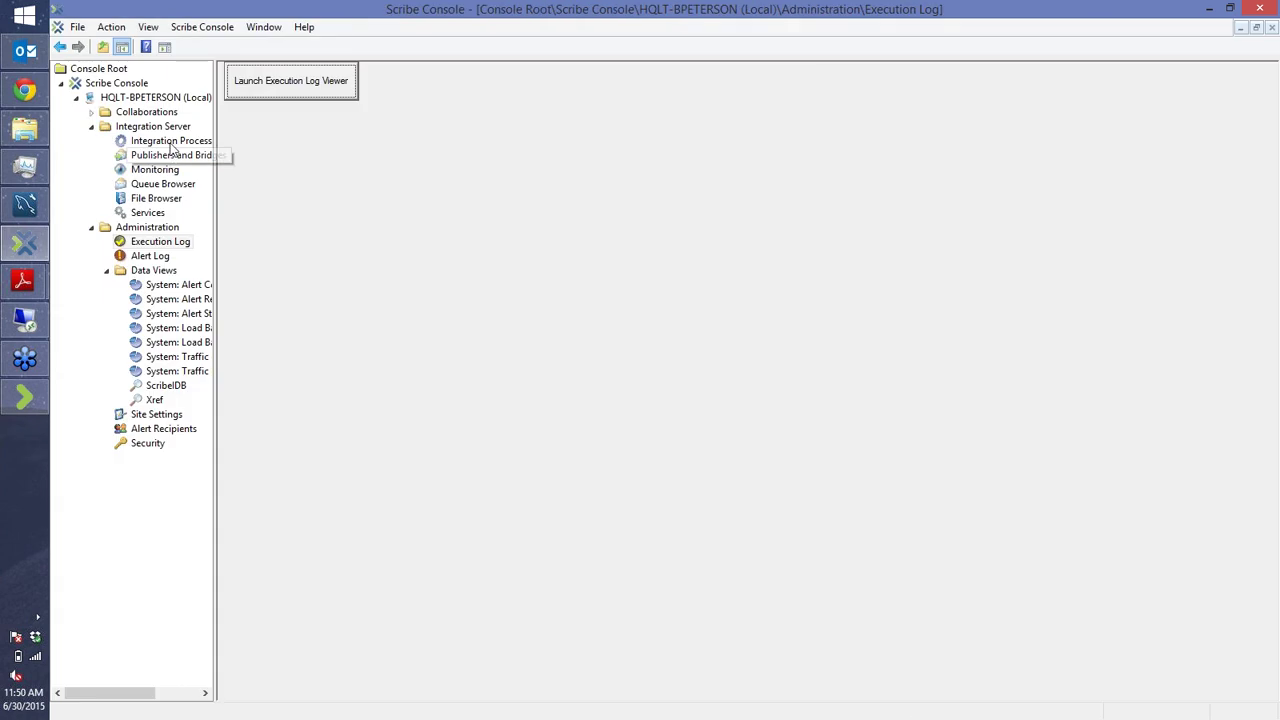
# - View the list of integration processes, then check the processor configuration in the Integration Server properties and close them unchanged
pyautogui.click(185, 146)
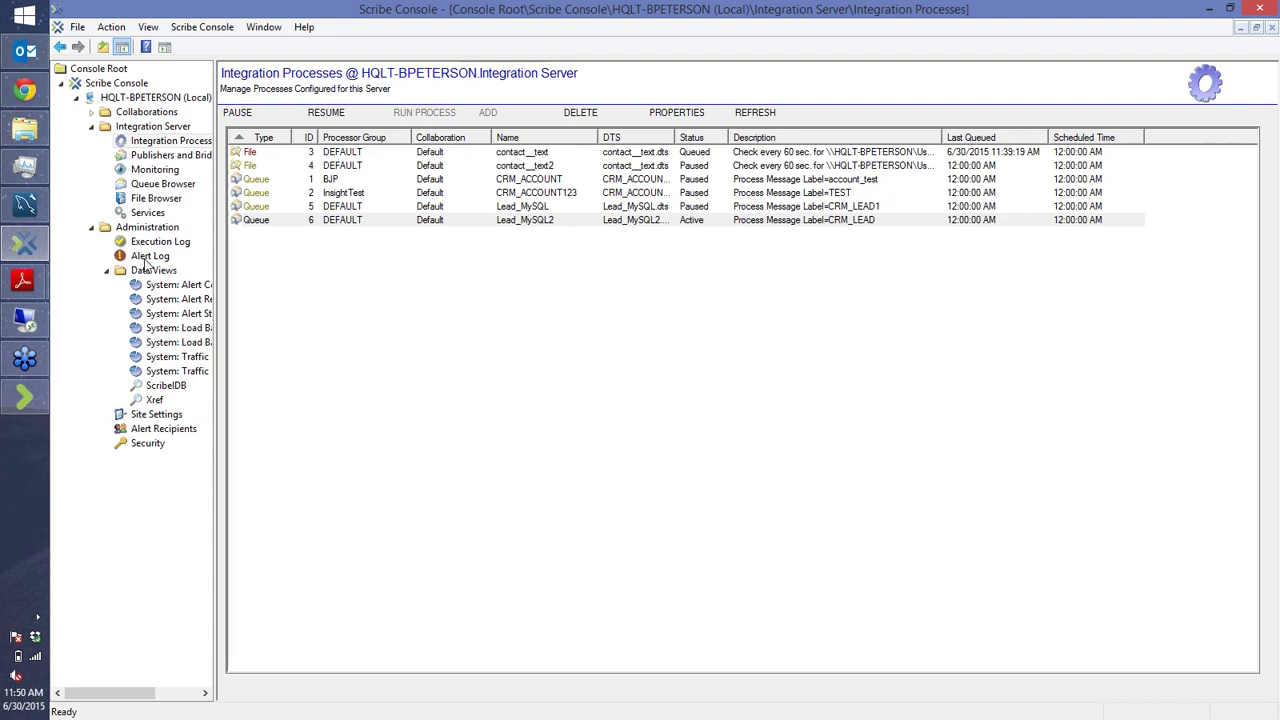
pyautogui.click(152, 126)
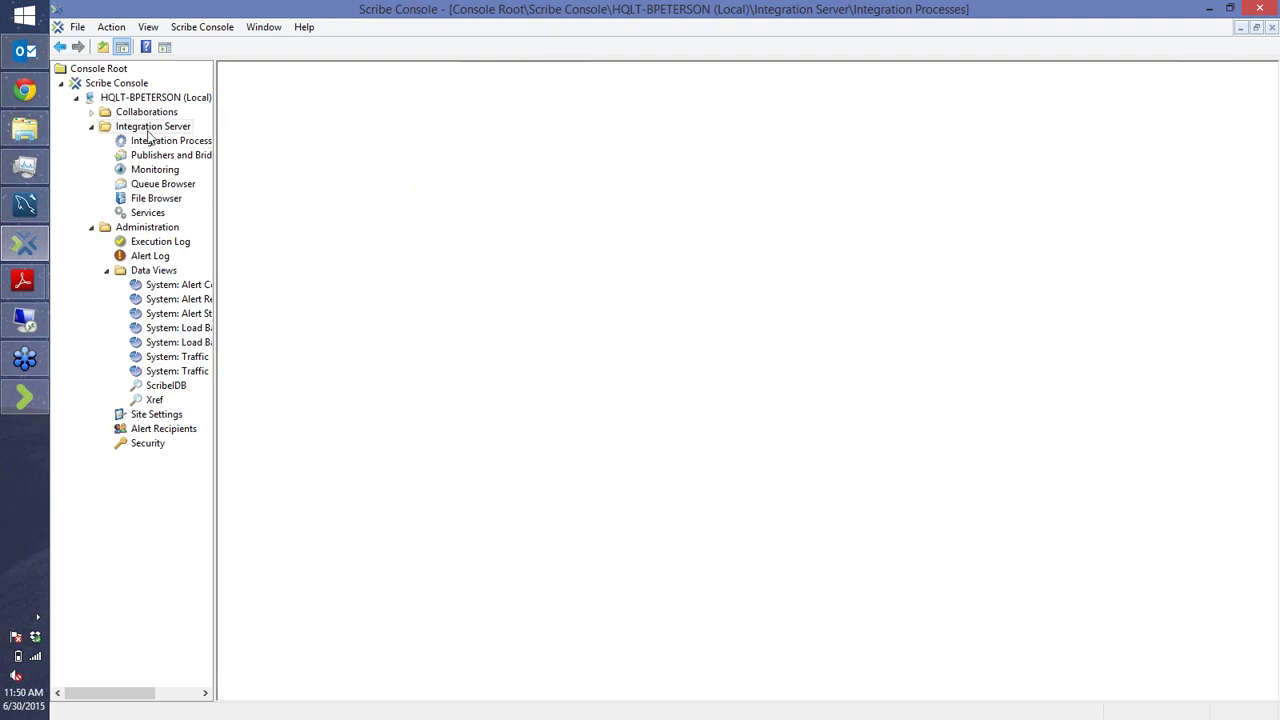
pyautogui.rightClick(150, 132)
pyautogui.click(200, 189)
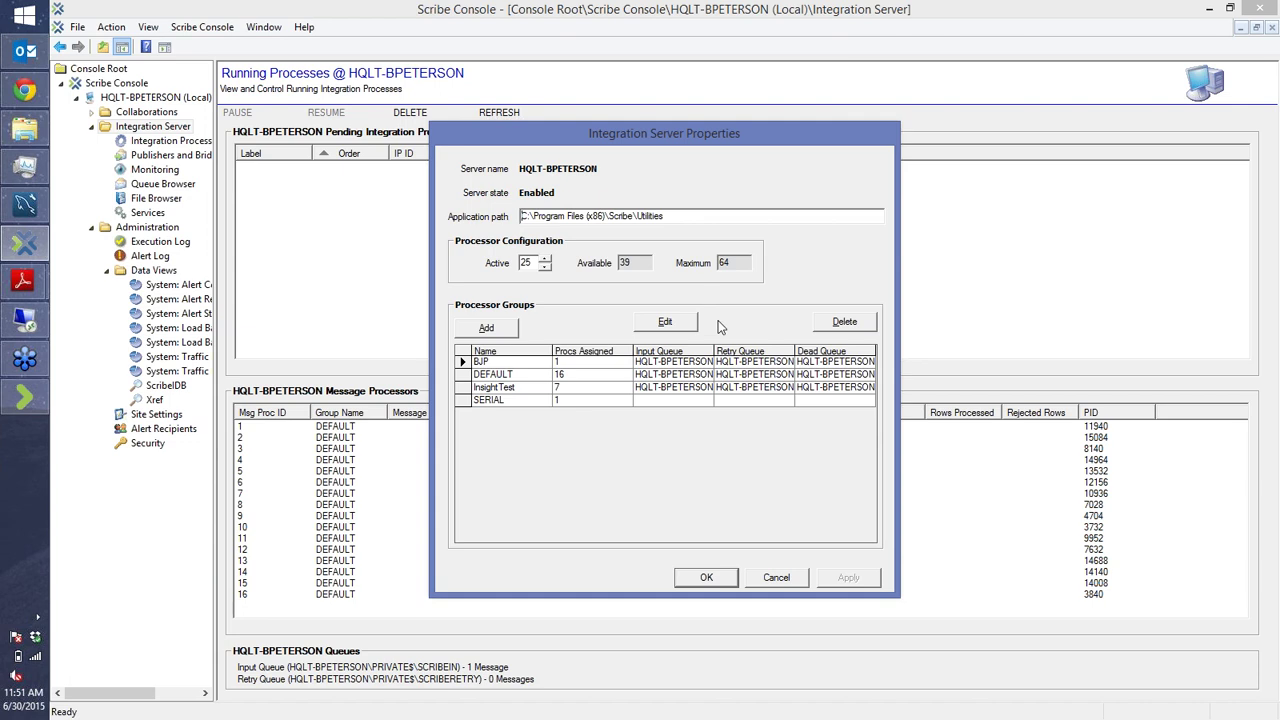
pyautogui.click(776, 578)
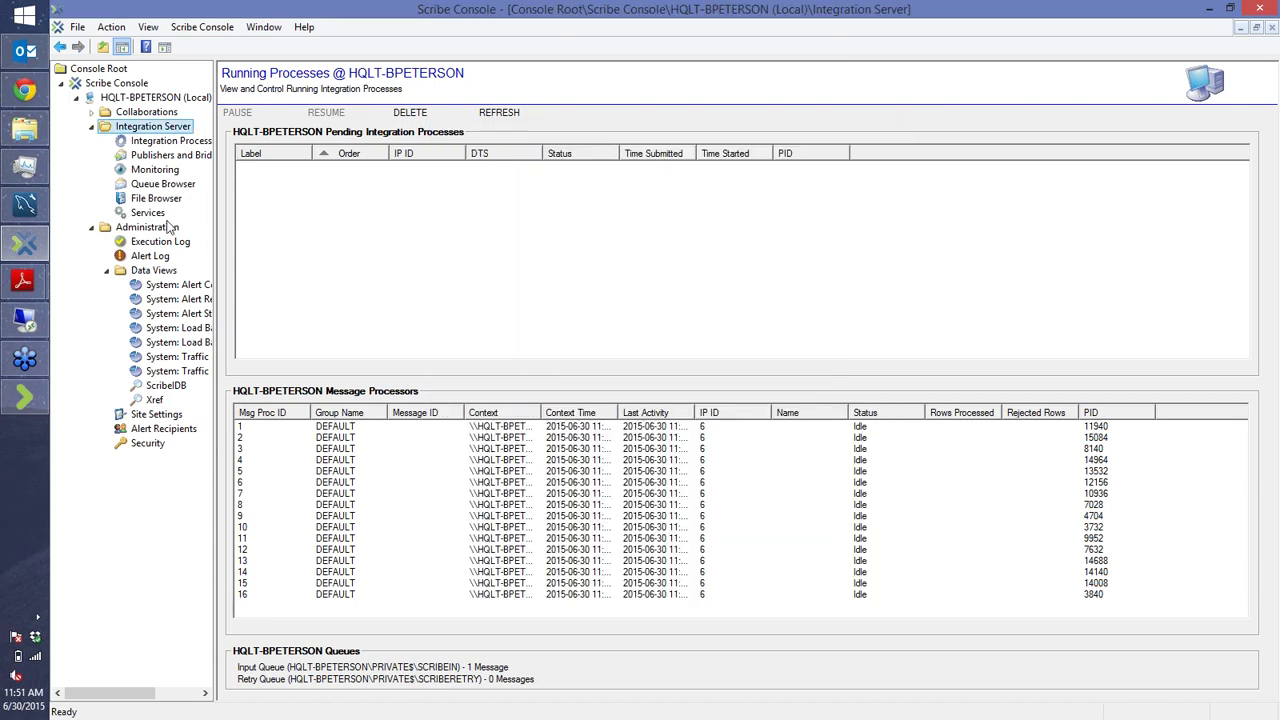
# - Reopen the Integration Server properties and examine the active processor setting and the processors assigned to each processor group
pyautogui.click(159, 147)
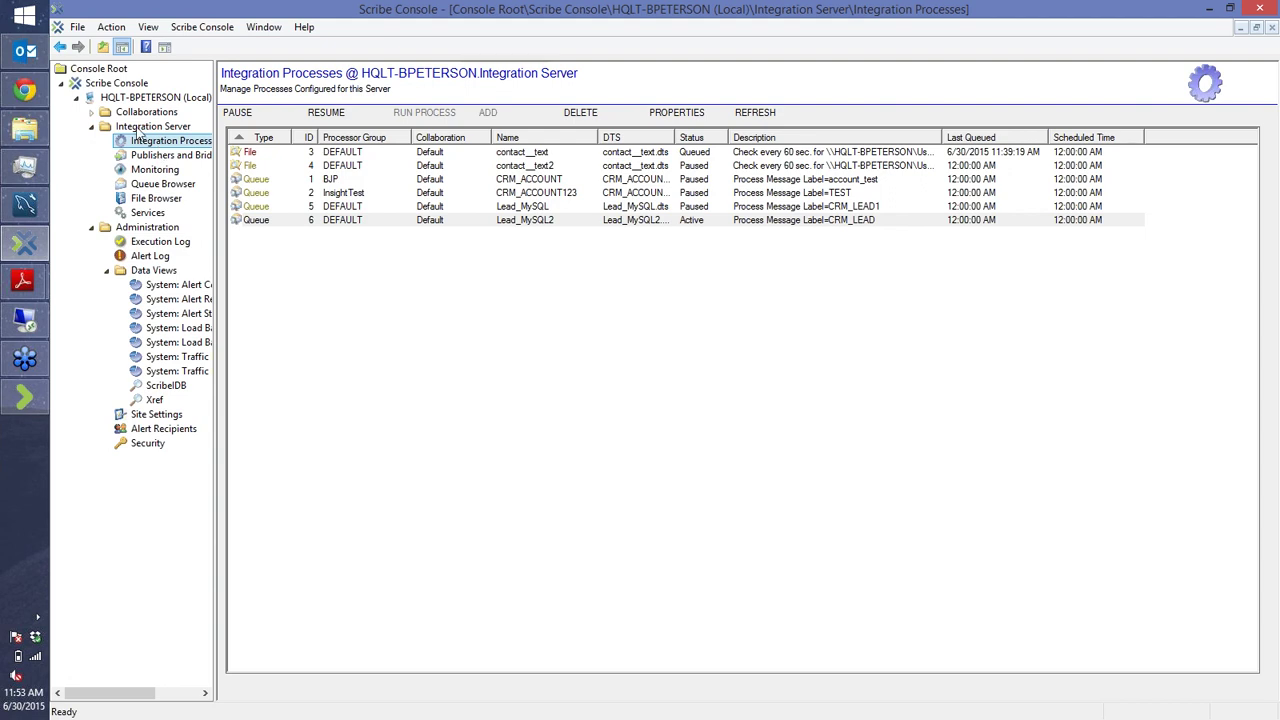
pyautogui.click(150, 127)
pyautogui.rightClick(166, 127)
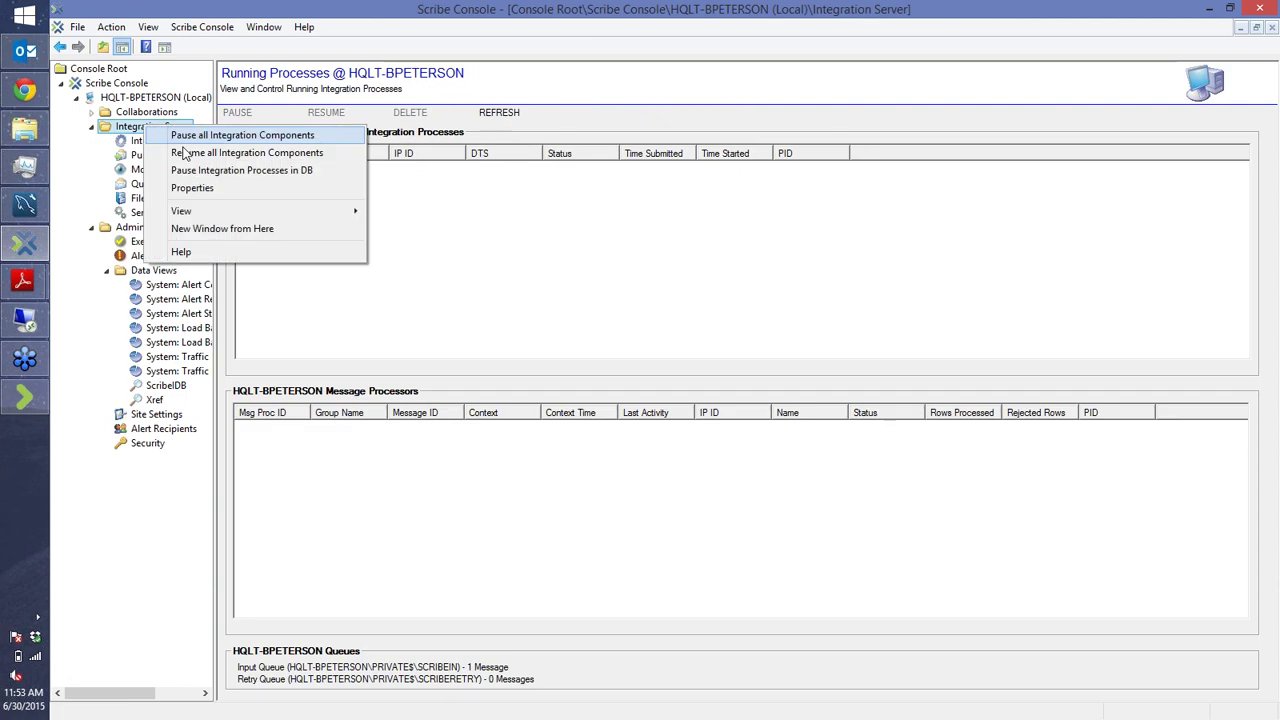
pyautogui.click(194, 188)
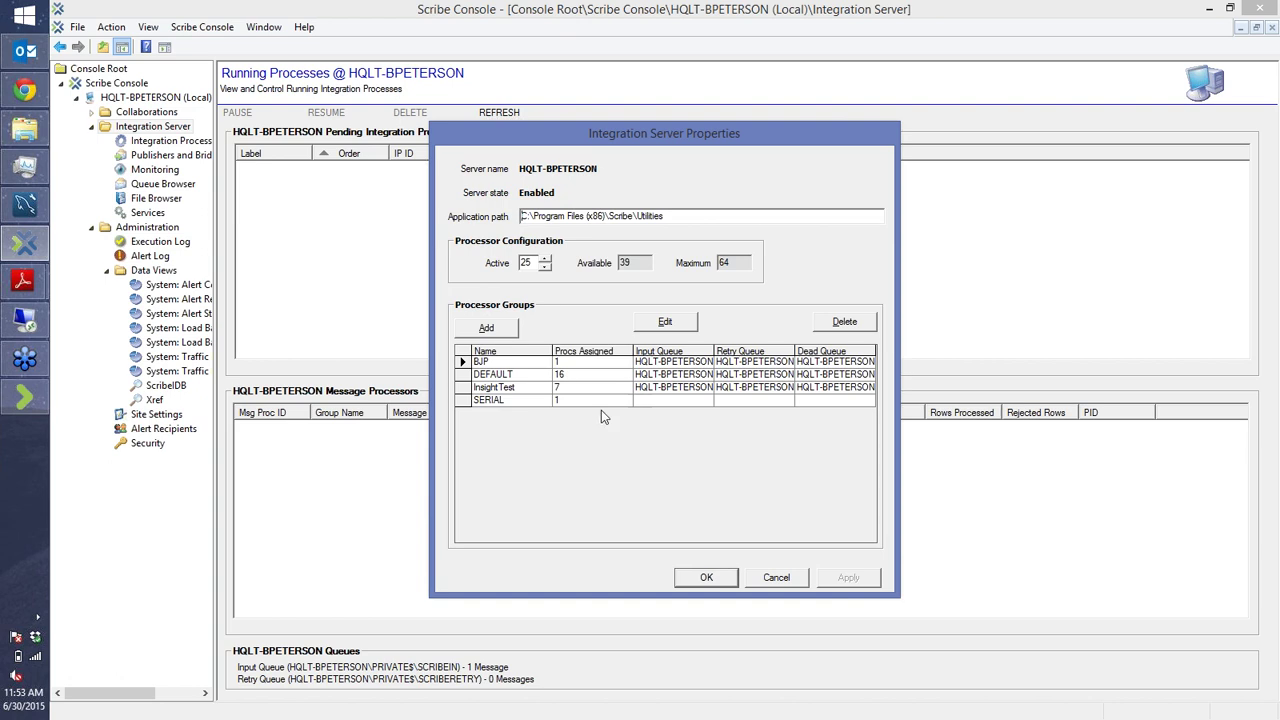
pyautogui.doubleClick(518, 262)
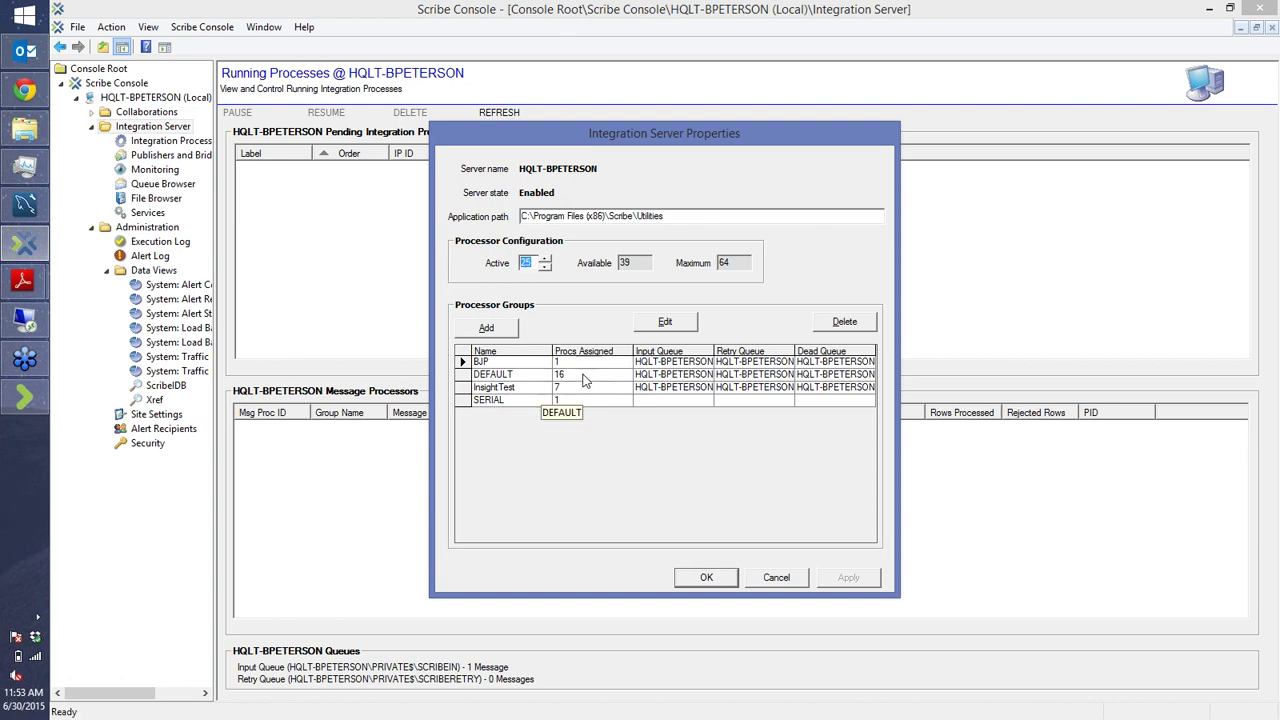
pyautogui.click(488, 375)
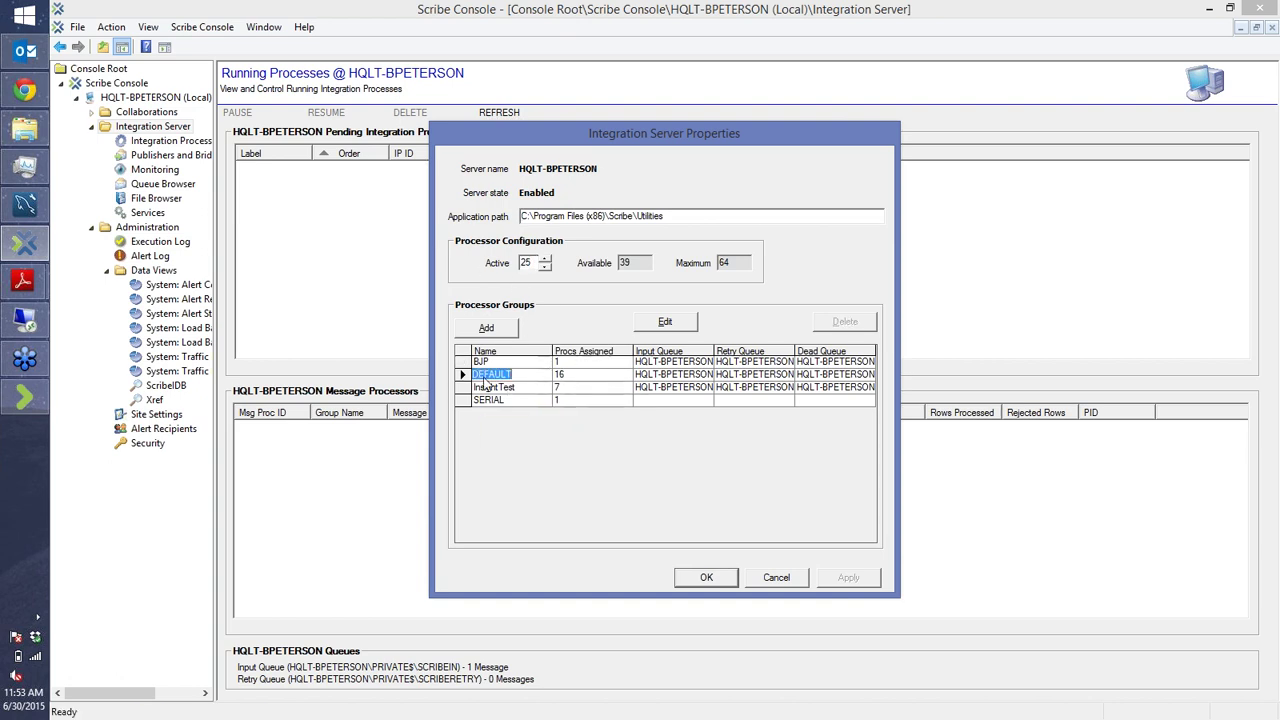
pyautogui.click(566, 399)
pyautogui.click(561, 388)
# - Add a processor group named Chatterish with 1 processor and its matching input, retry and dead message queues
pyautogui.click(485, 333)
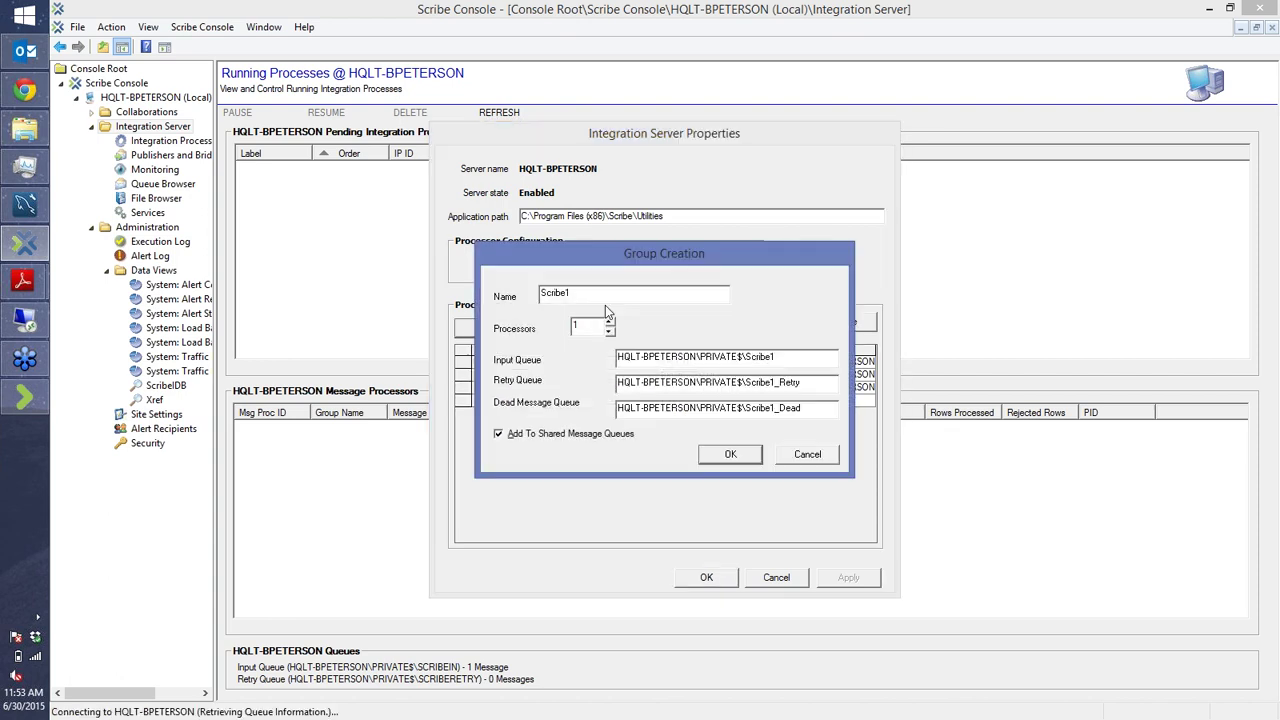
pyautogui.write('Chatt')
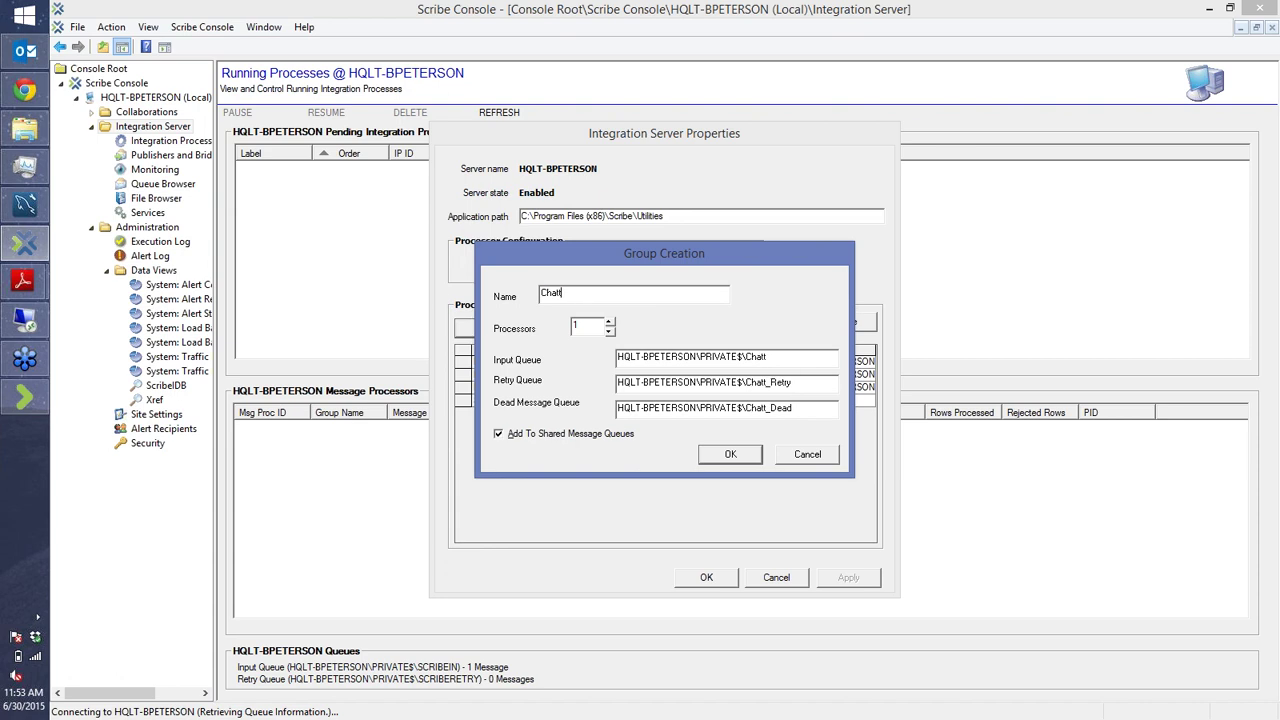
pyautogui.write('erish')
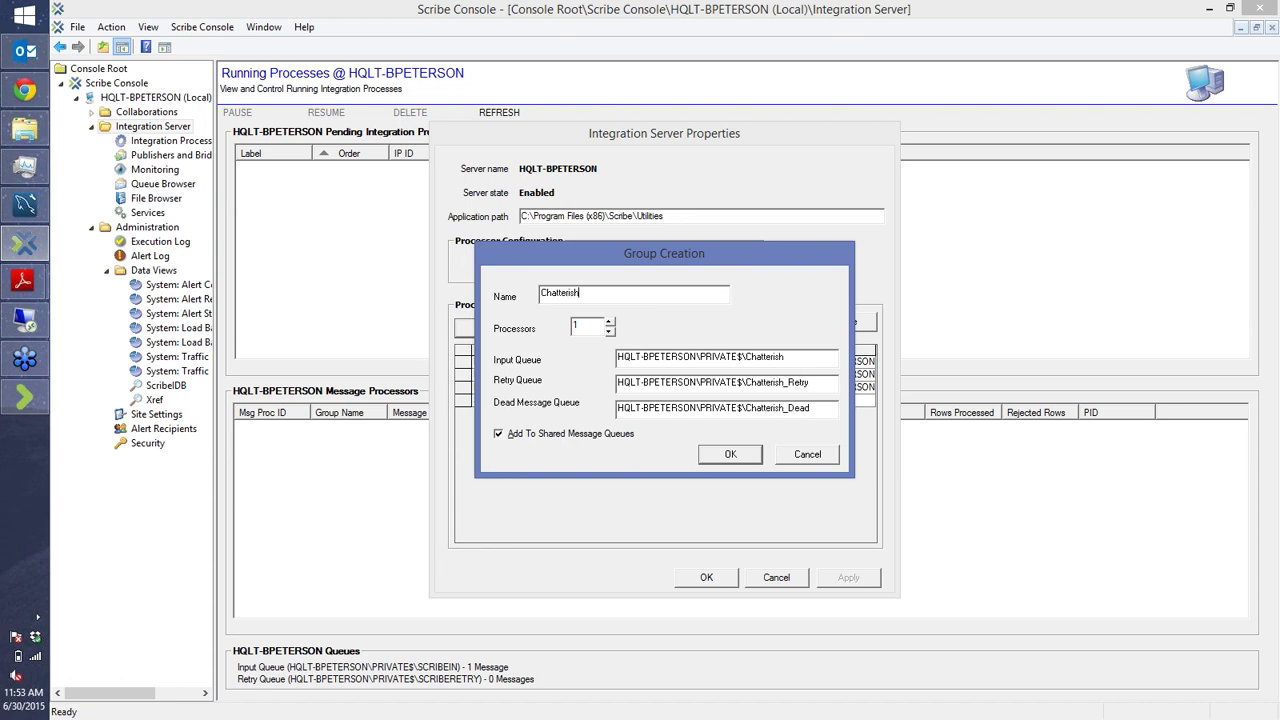
pyautogui.press('Tab')
pyautogui.moveTo(733, 458); pyautogui.dragTo(771, 411)
pyautogui.press('Return')
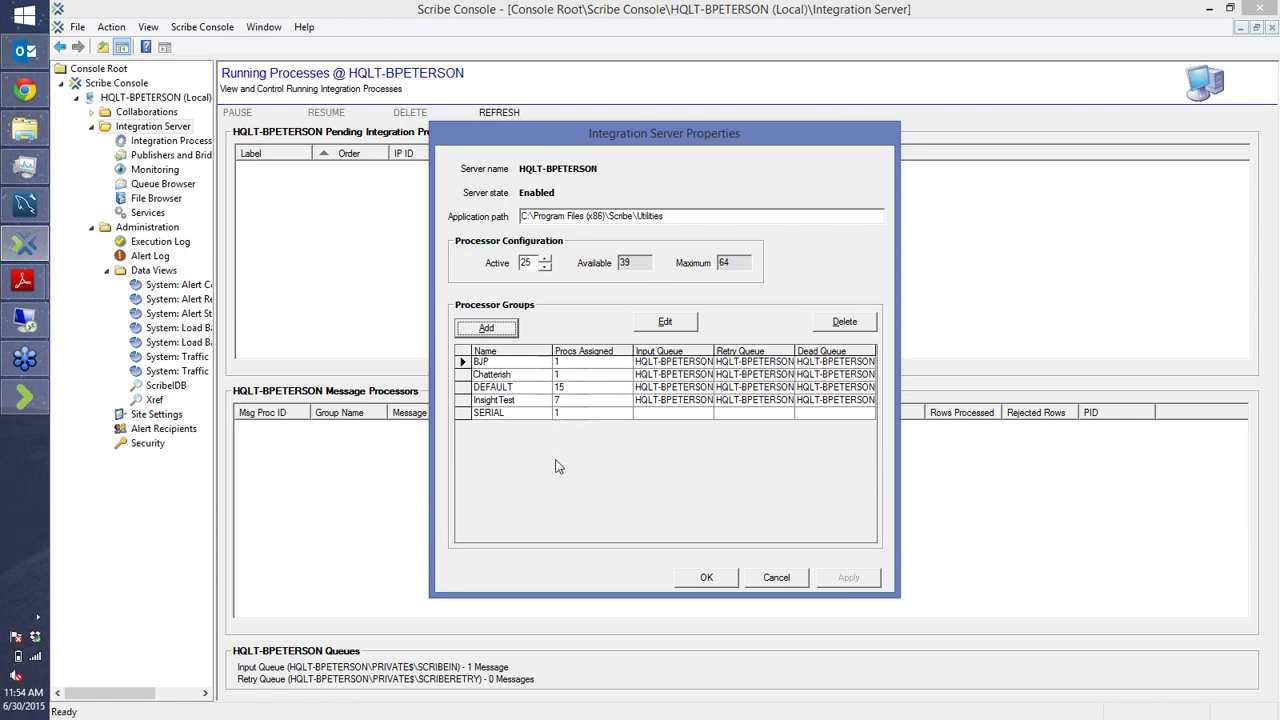
# - View the DEFAULT processor group's settings and close them without editing anything
pyautogui.click(461, 386)
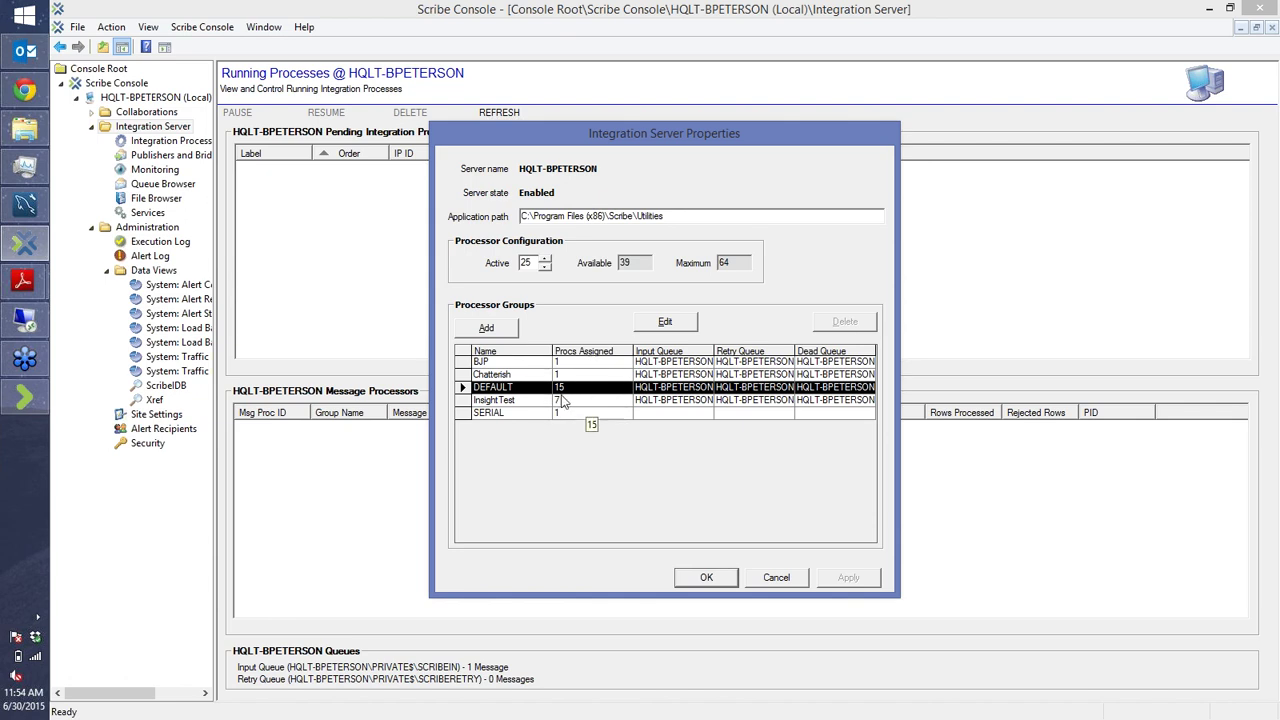
pyautogui.click(670, 322)
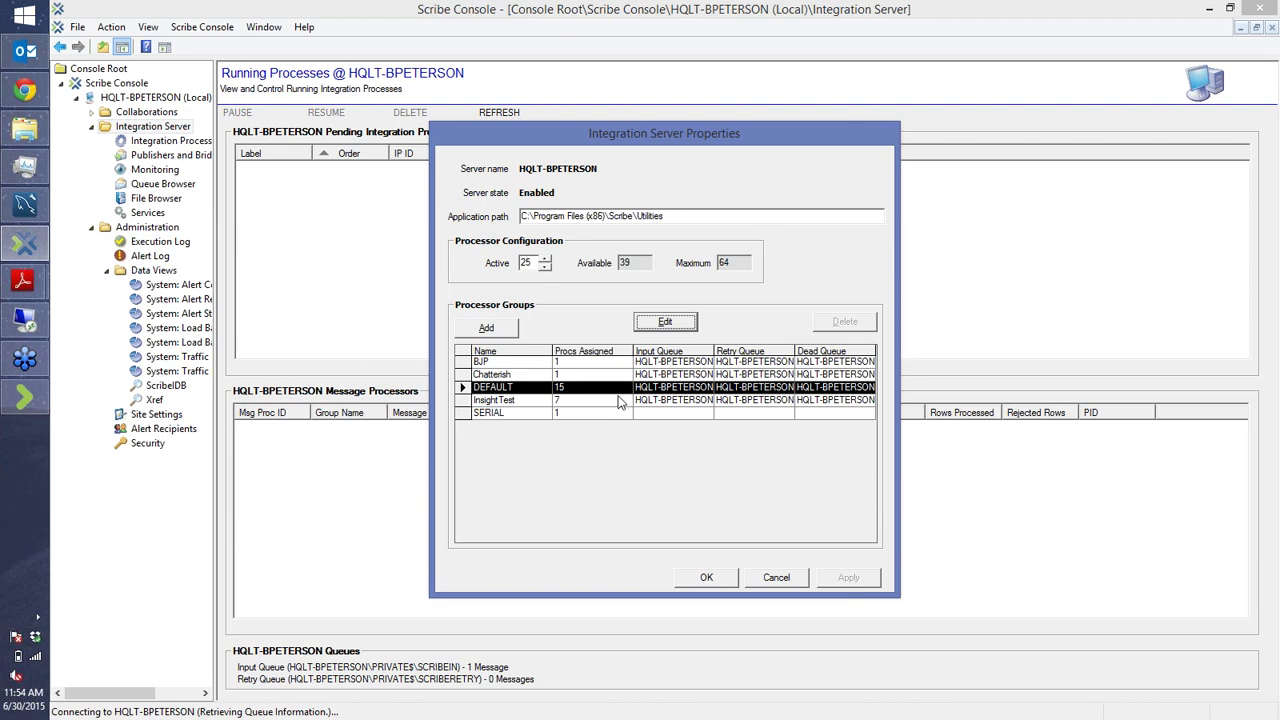
pyautogui.click(806, 456)
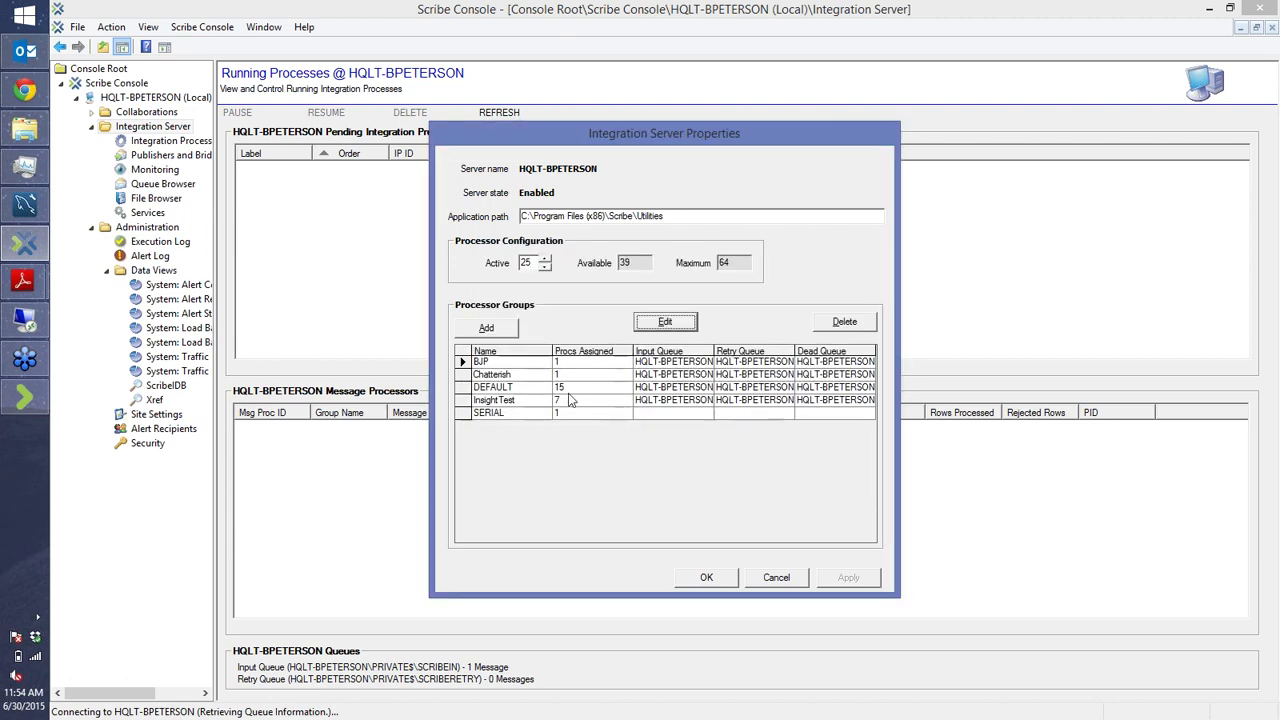
# - Set the Integration Server's number of active processors to 23 and apply the change
pyautogui.click(545, 266)
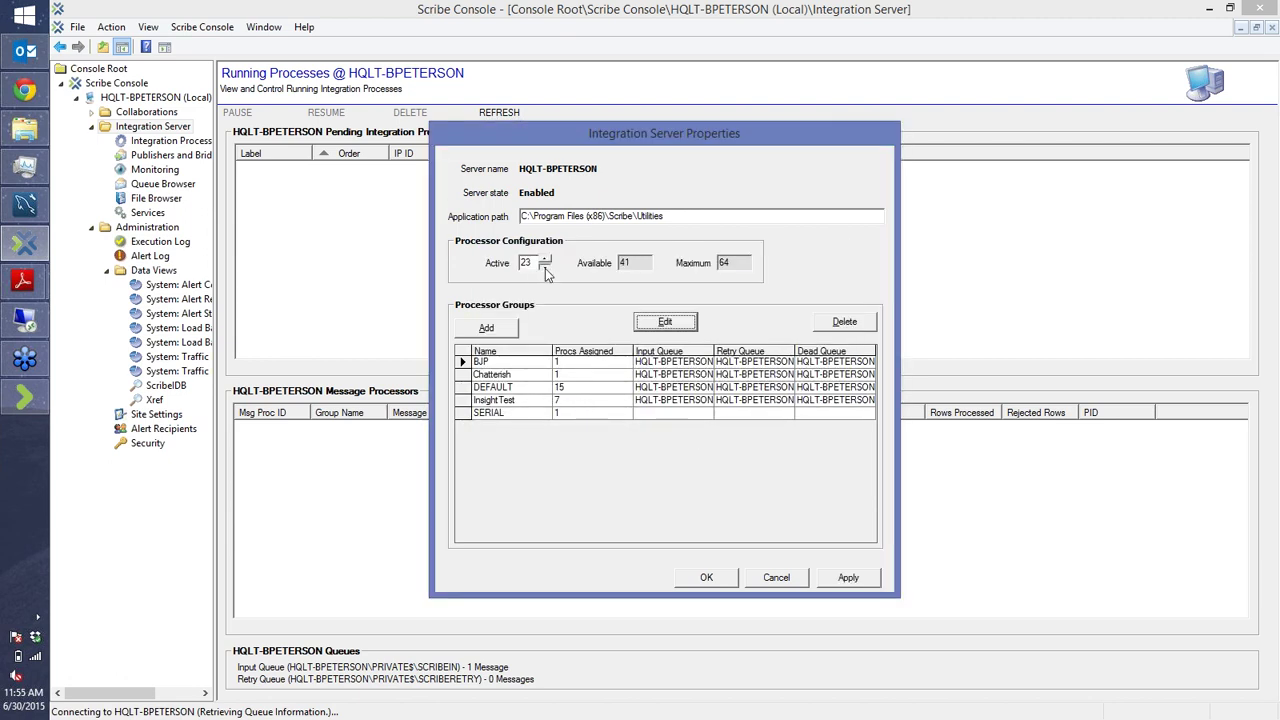
pyautogui.click(545, 266)
pyautogui.click(545, 266)
pyautogui.click(545, 266)
pyautogui.click(545, 266)
pyautogui.click(545, 266)
pyautogui.click(546, 268)
pyautogui.click(545, 259)
pyautogui.click(545, 259)
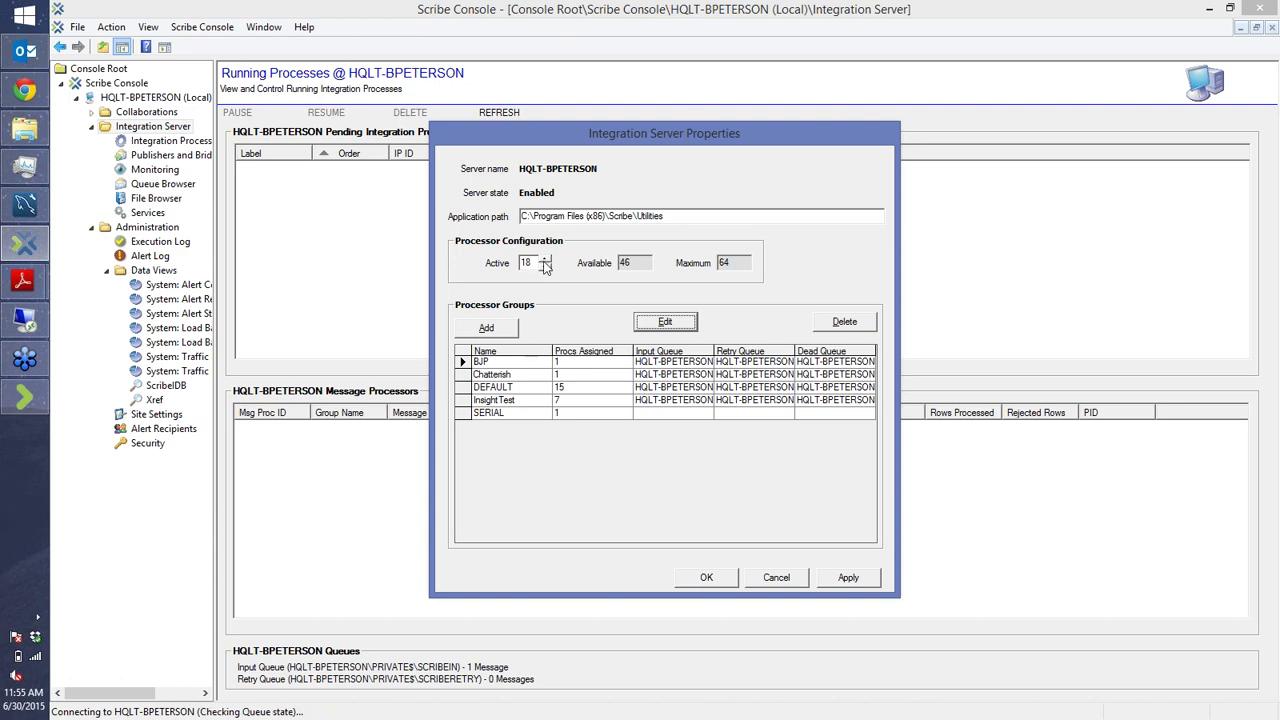
pyautogui.click(545, 259)
pyautogui.click(545, 259)
pyautogui.click(545, 259)
pyautogui.click(845, 577)
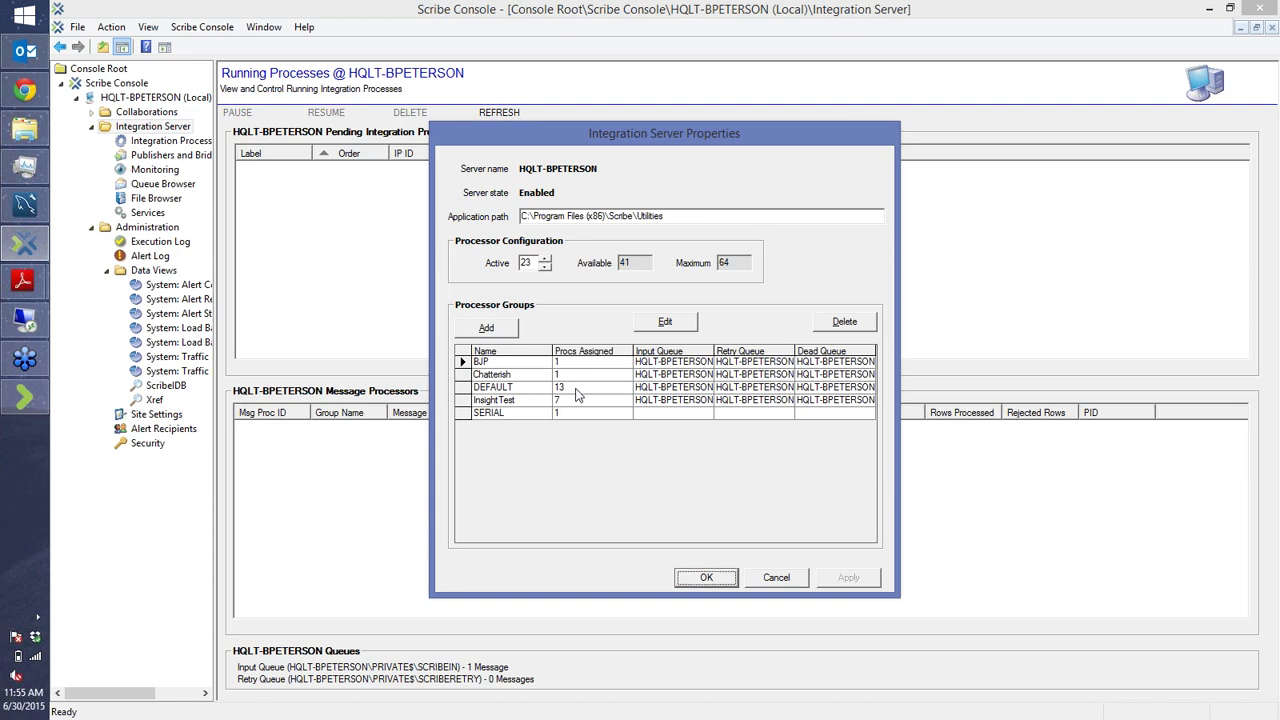
# - Set the active processors to 22, apply the change and close the server properties, and show the list of integration processes
pyautogui.click(545, 267)
pyautogui.click(838, 576)
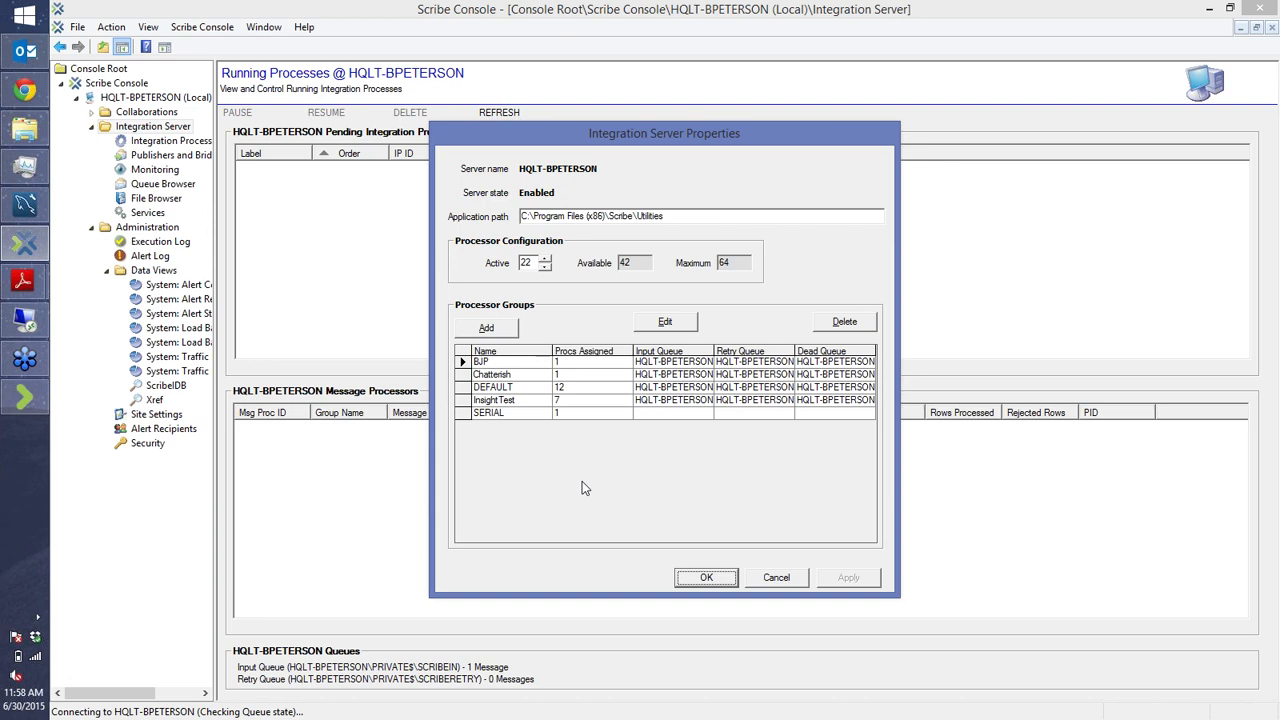
pyautogui.click(776, 577)
pyautogui.click(151, 143)
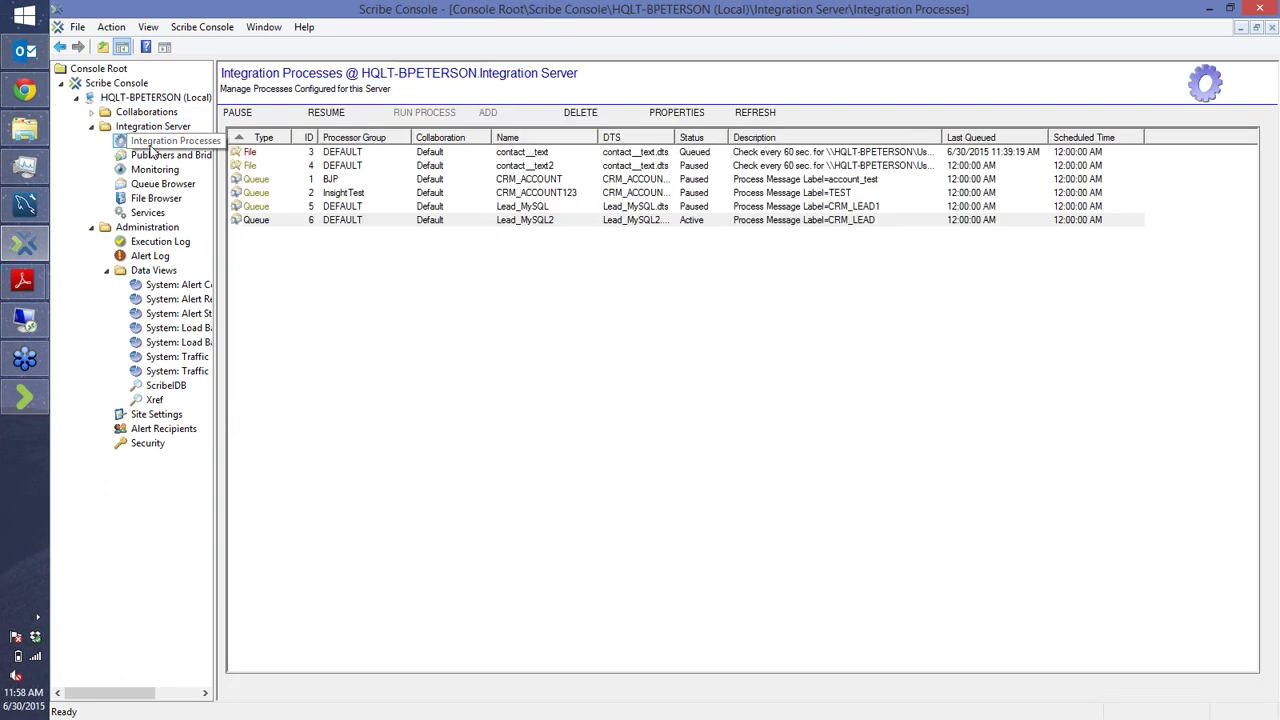